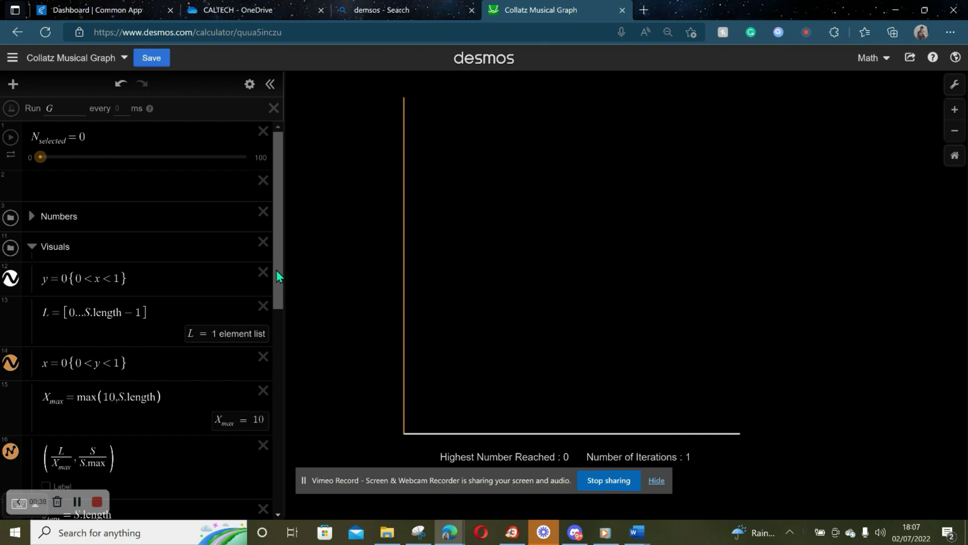
- Set the starting number N_selected to 33 with its slider
left_click_drag(276, 270, 282, 371)
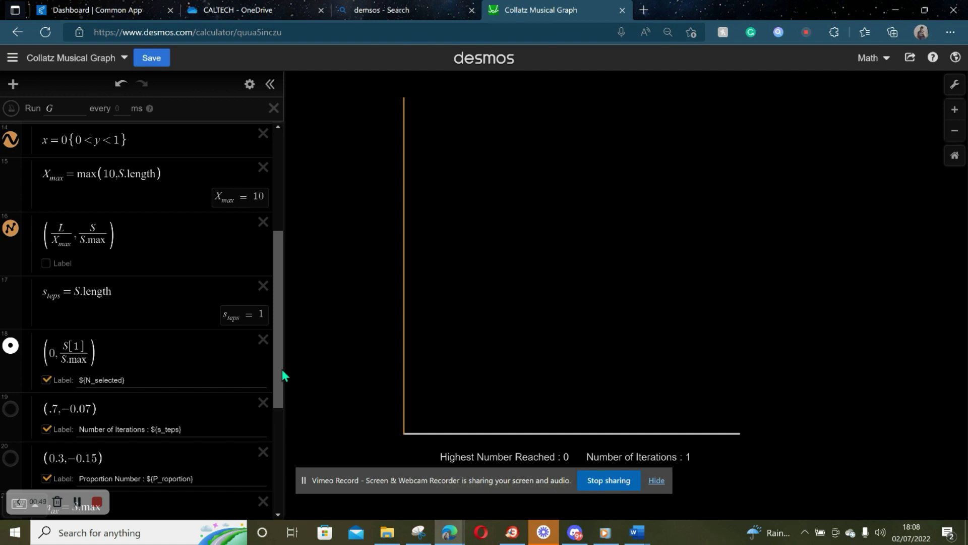
left_click(505, 412)
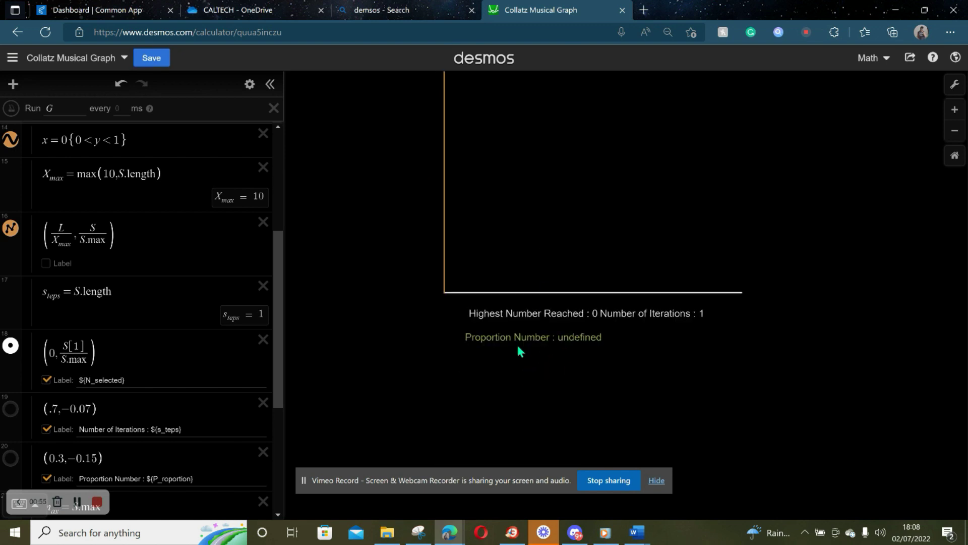
scroll(147, 277, "up", 5)
left_click(108, 158)
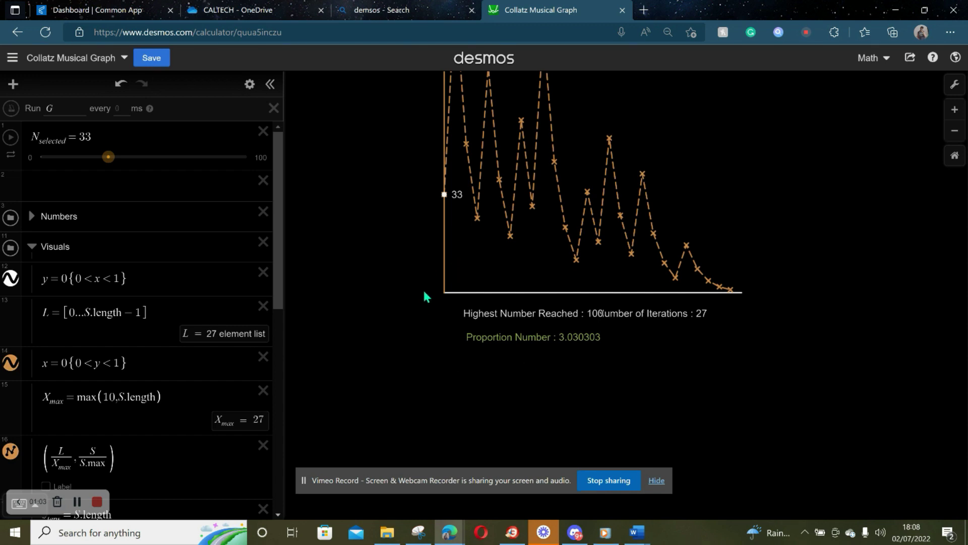
- Examine the plotted Collatz sequence for 33, its starting point and the statistics labels beneath the horizontal axis
left_click_drag(424, 297, 385, 385)
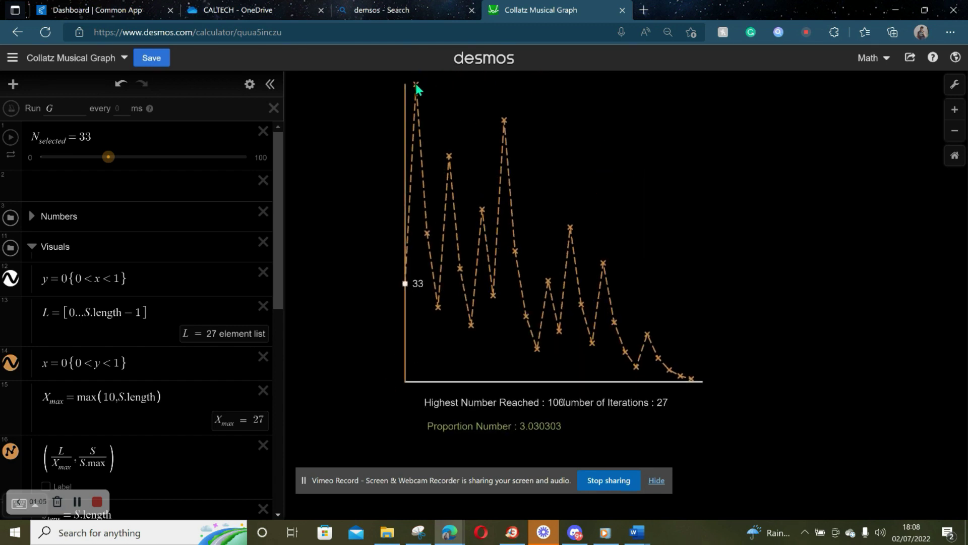
scroll(625, 413, "up", 3)
left_click(624, 359)
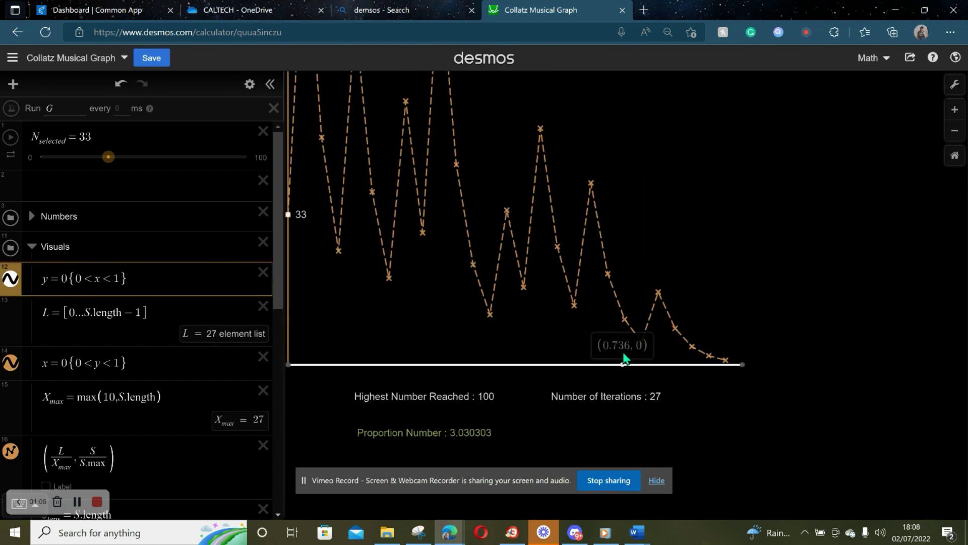
left_click_drag(525, 415, 659, 387)
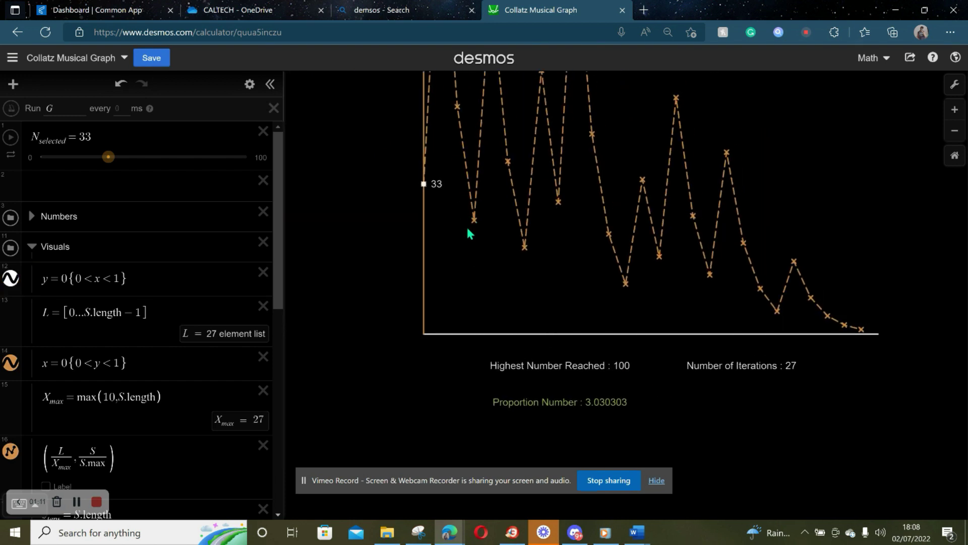
scroll(545, 290, "down", 2)
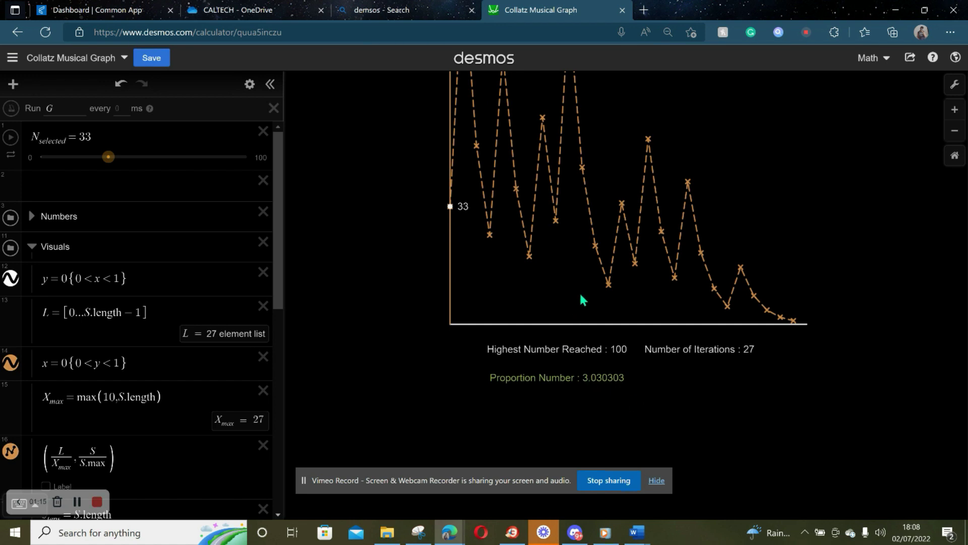
scroll(524, 317, "down", 3)
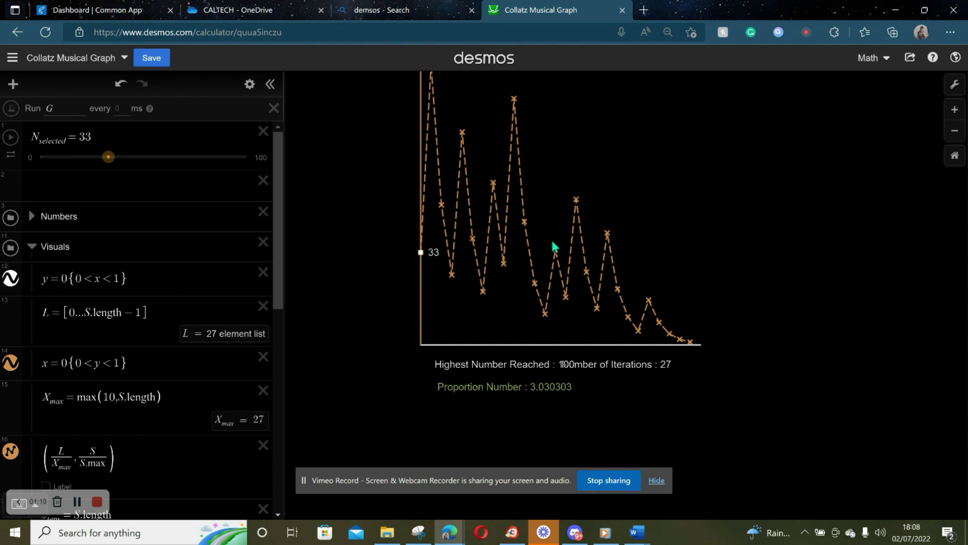
- Set N_selected to 8 and examine its plotted sequence and the statistics labels below it
left_click(59, 159)
mouse_move(60, 170)
left_mouse_down()
mouse_move(48, 168)
mouse_move(59, 168)
left_mouse_up()
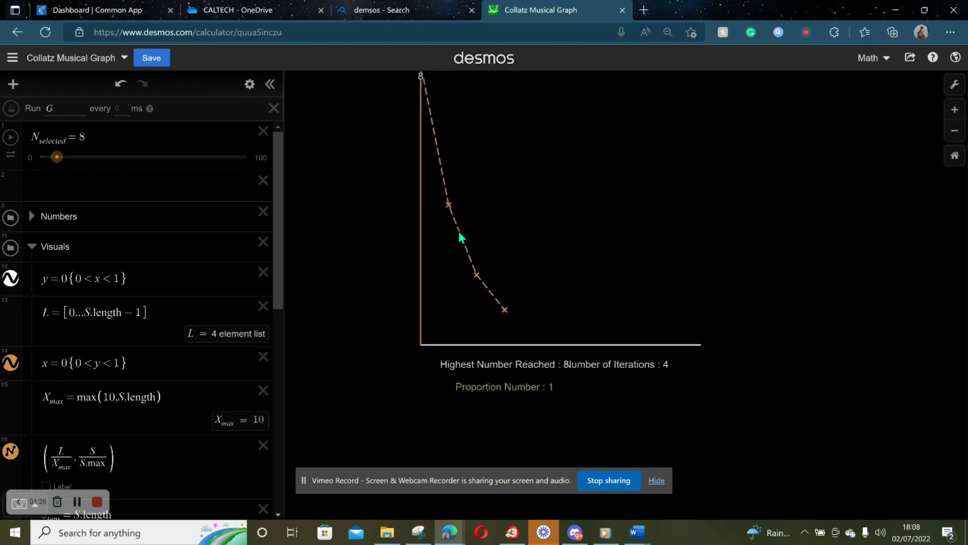
scroll(525, 415, "up", 3)
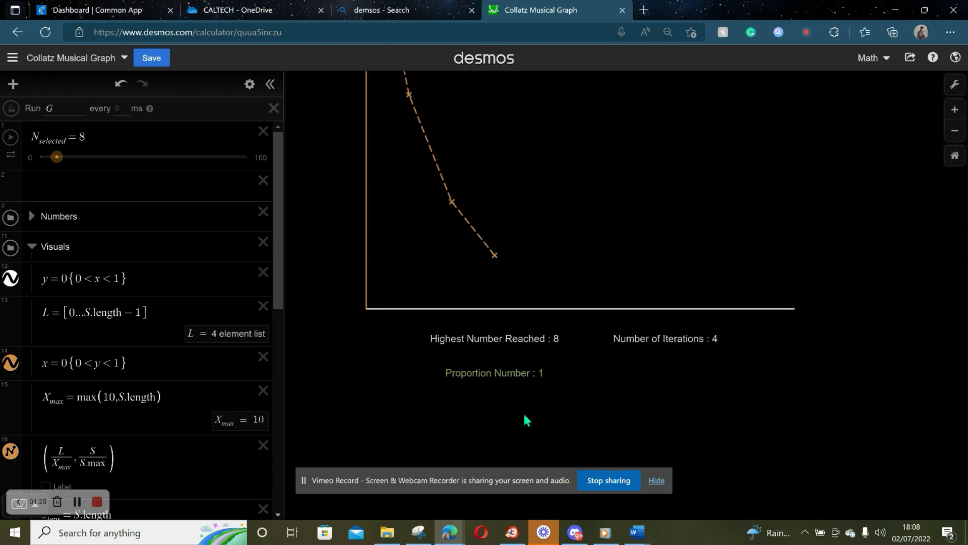
left_click_drag(562, 328, 560, 375)
scroll(603, 377, "down", 3)
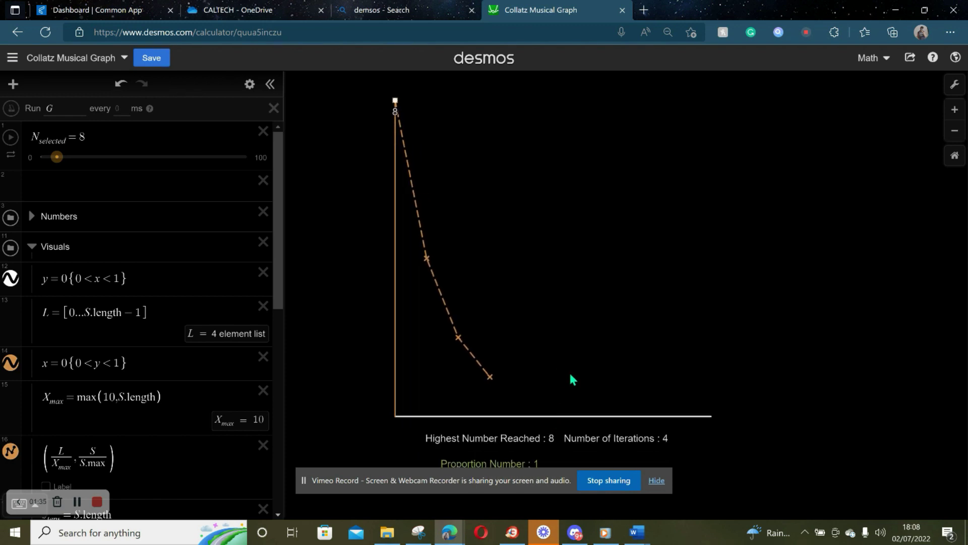
scroll(571, 375, "up", 2)
scroll(571, 375, "down", 3)
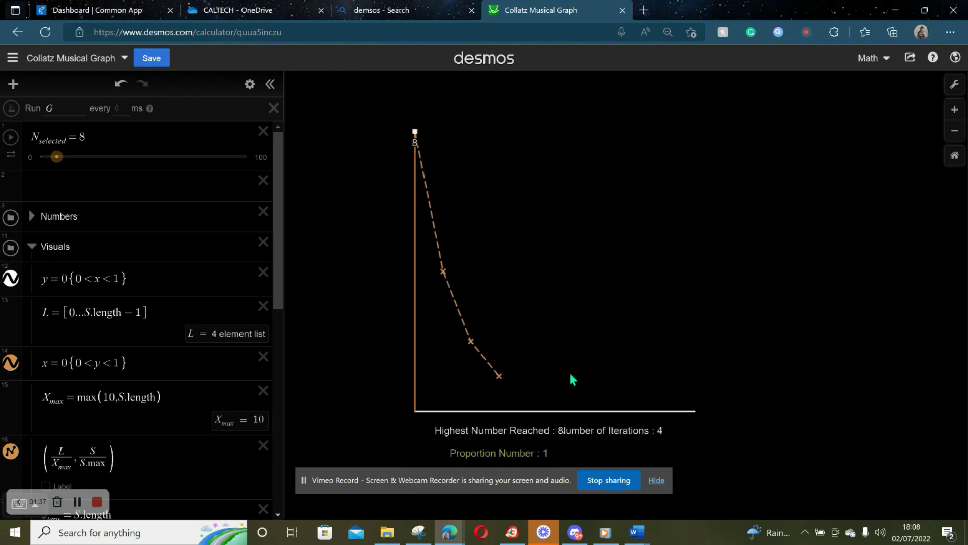
scroll(571, 374, "up", 1)
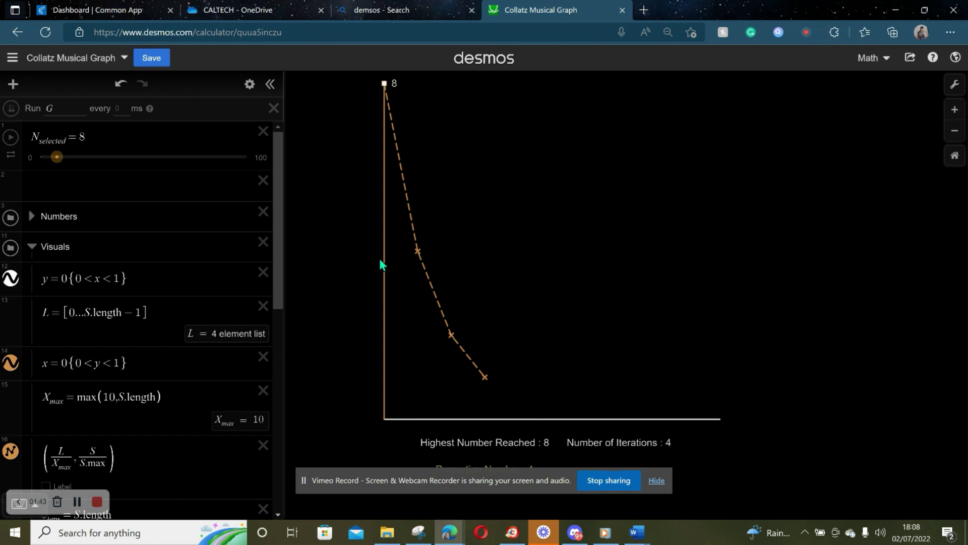
left_click(28, 249)
left_click(32, 278)
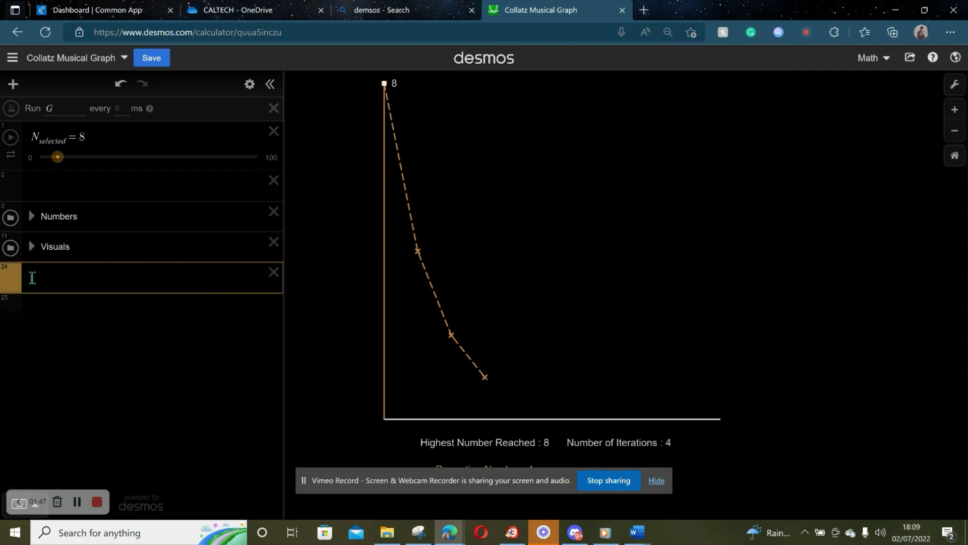
type("S")
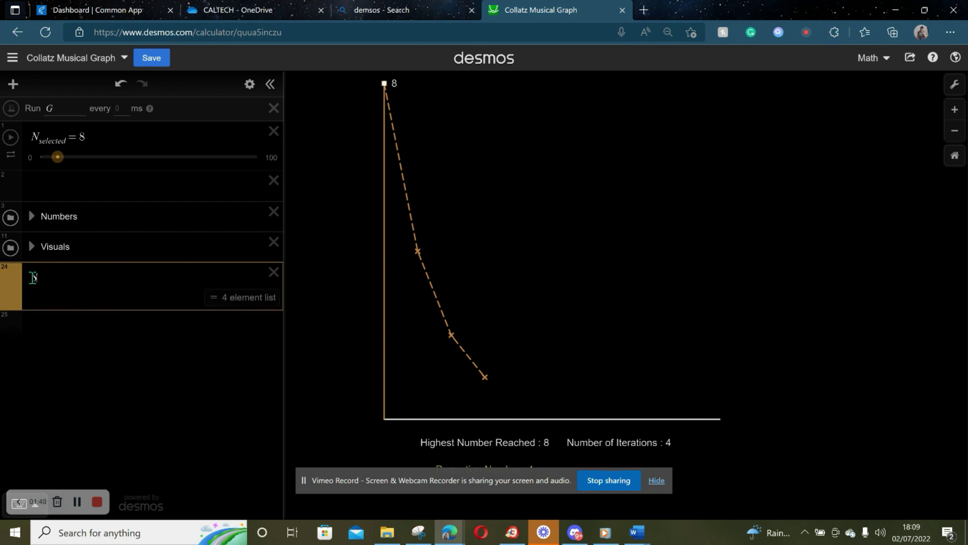
type("TA")
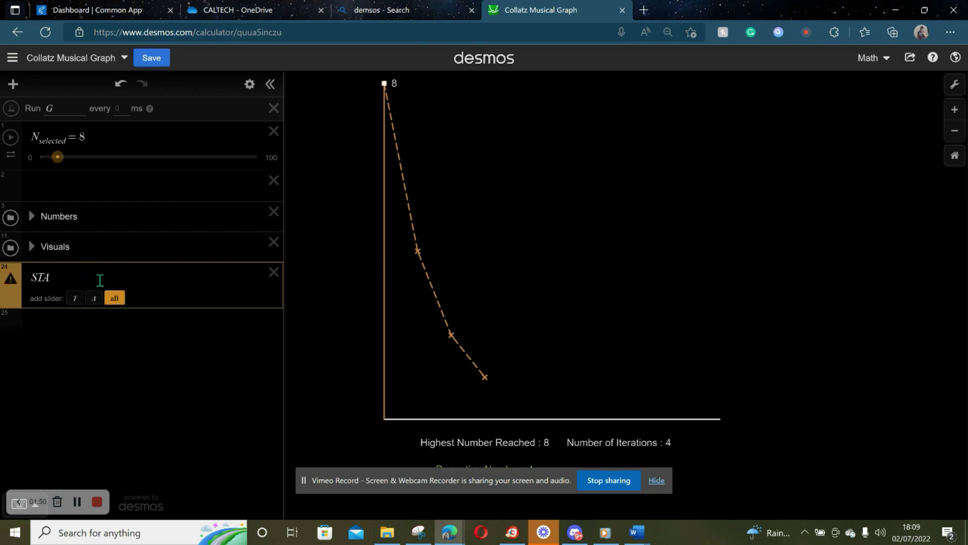
type("TE")
key("BackSpace")
key("BackSpace")
key("BackSpace")
key("BackSpace")
key("BackSpace")
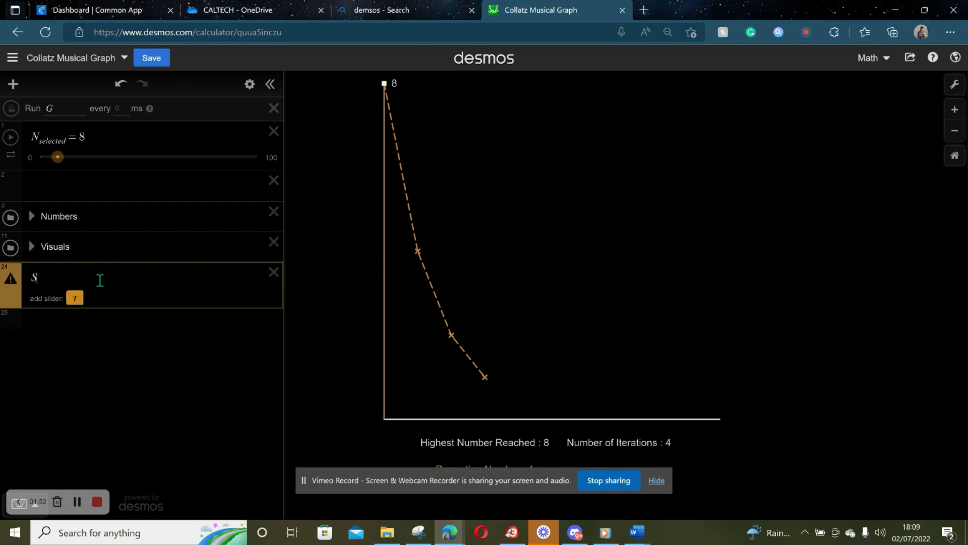
- Add a folder named STATS below the Visuals folder, with an empty expression line after it
left_click(12, 84)
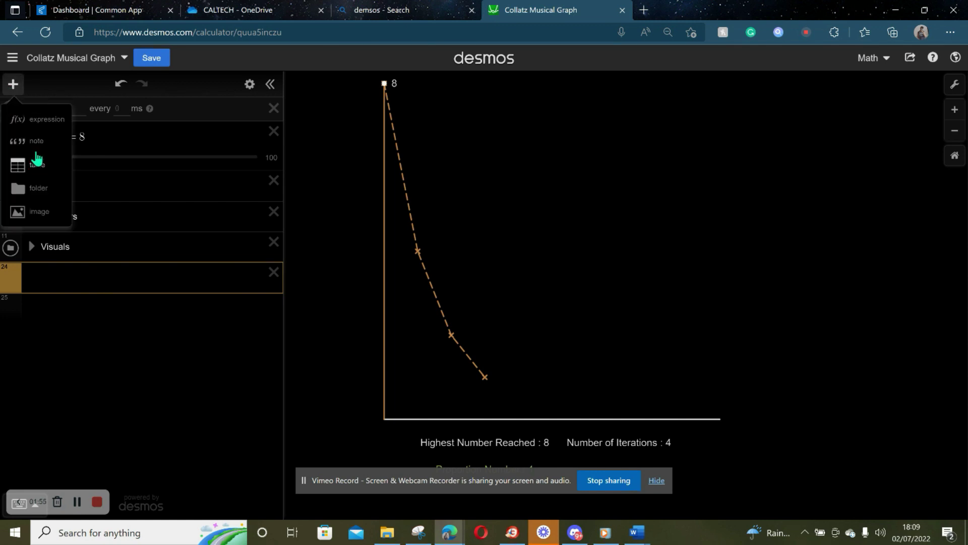
left_click(39, 188)
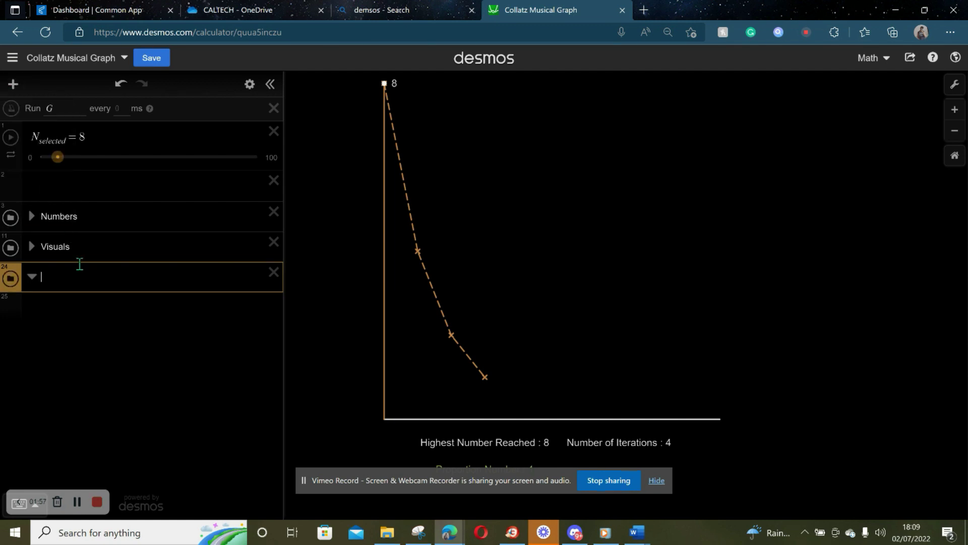
type("st")
type("STA")
type("TS")
left_click(56, 320)
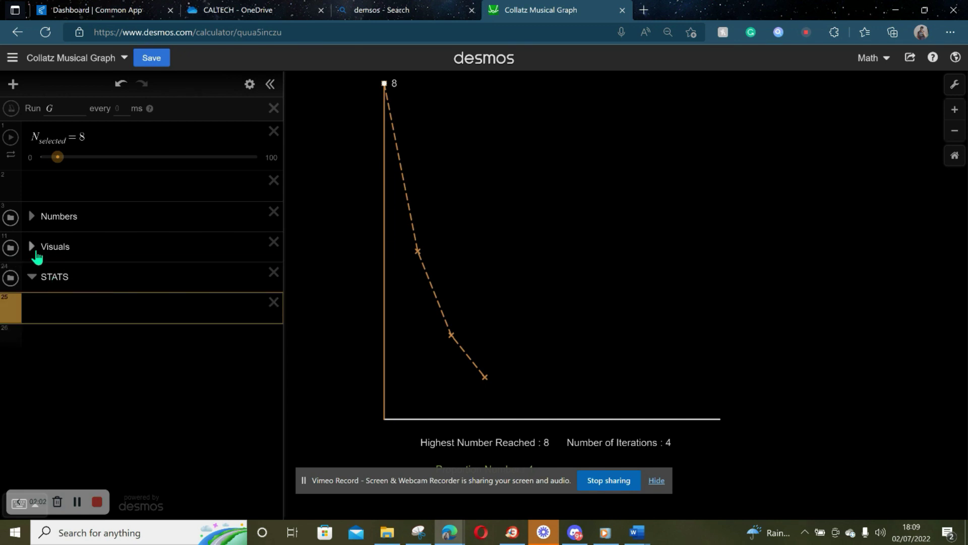
- Expand the Visuals folder and move its s_teps = S.length definition below the STATS folder heading
left_click(32, 246)
scroll(80, 396, "down", 3)
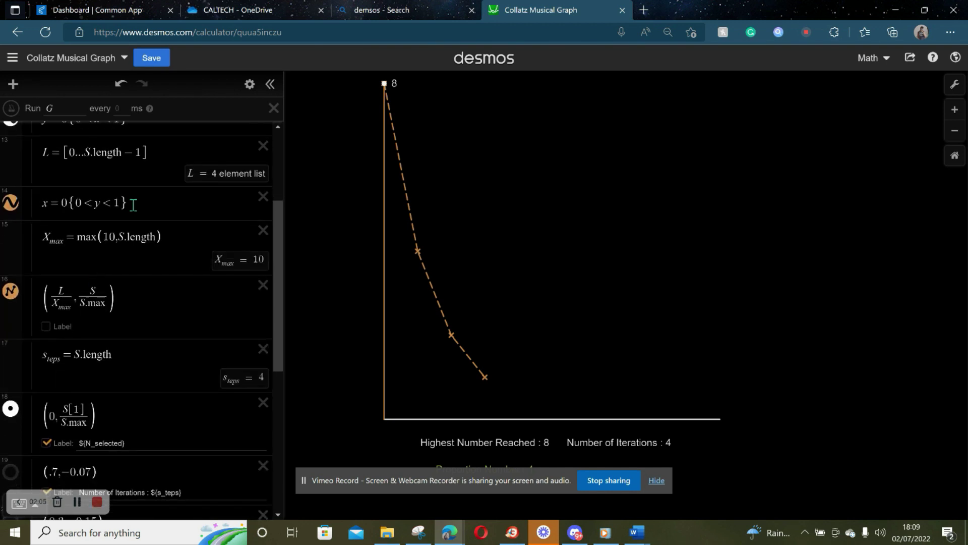
left_click(139, 308)
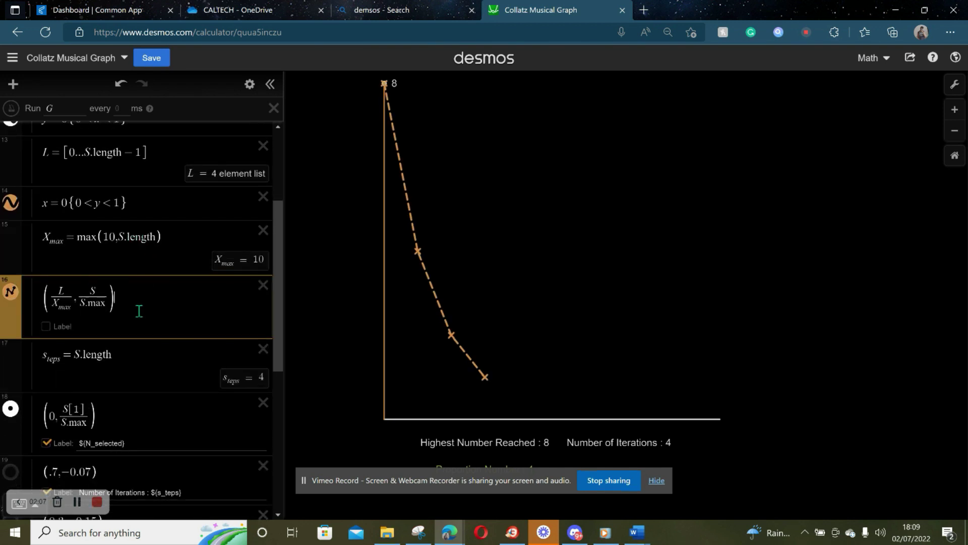
scroll(139, 311, "down", 2)
scroll(137, 295, "down", 2)
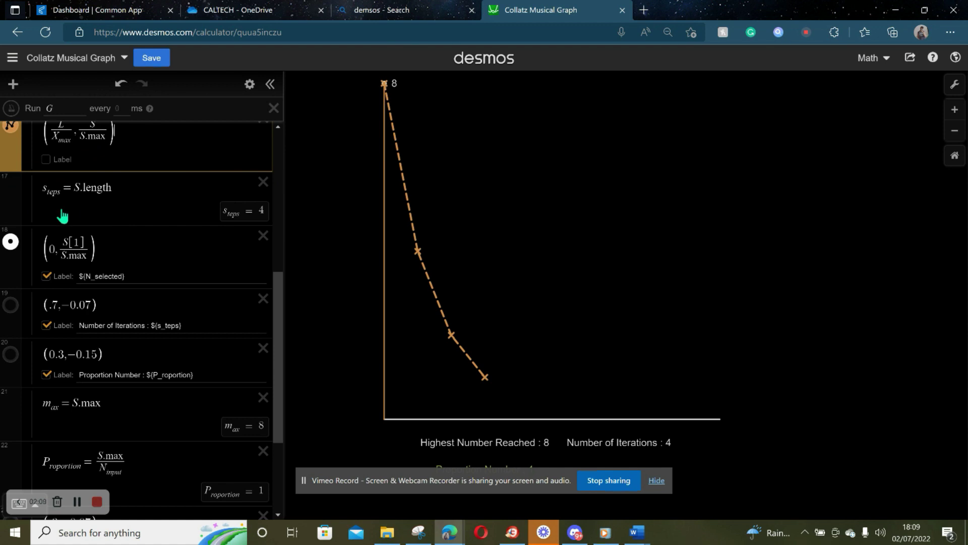
left_click_drag(18, 210, 31, 460)
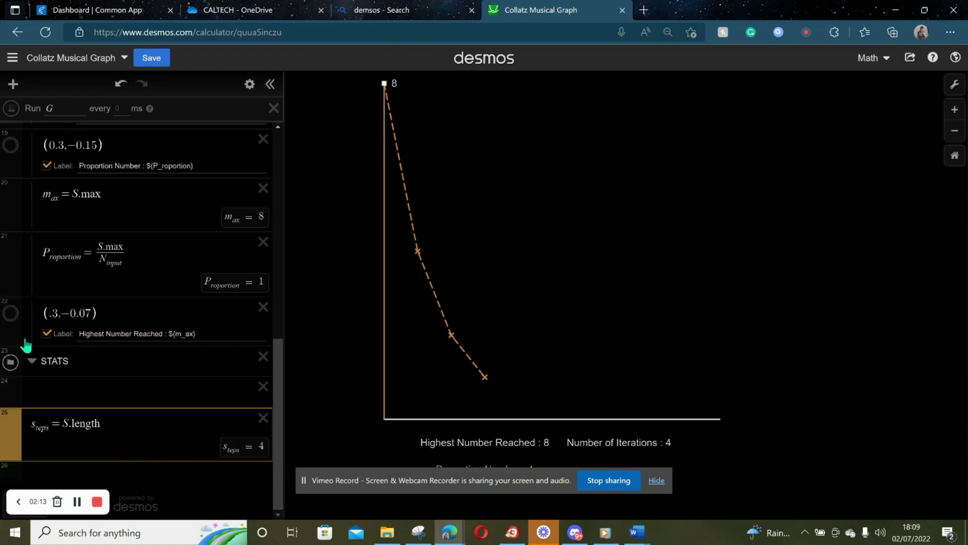
- Move the P_roportion and m_ax definitions and the three labelled points for highest number, proportion and iterations from Visuals to below the STATS heading
left_click_drag(15, 337, 15, 371)
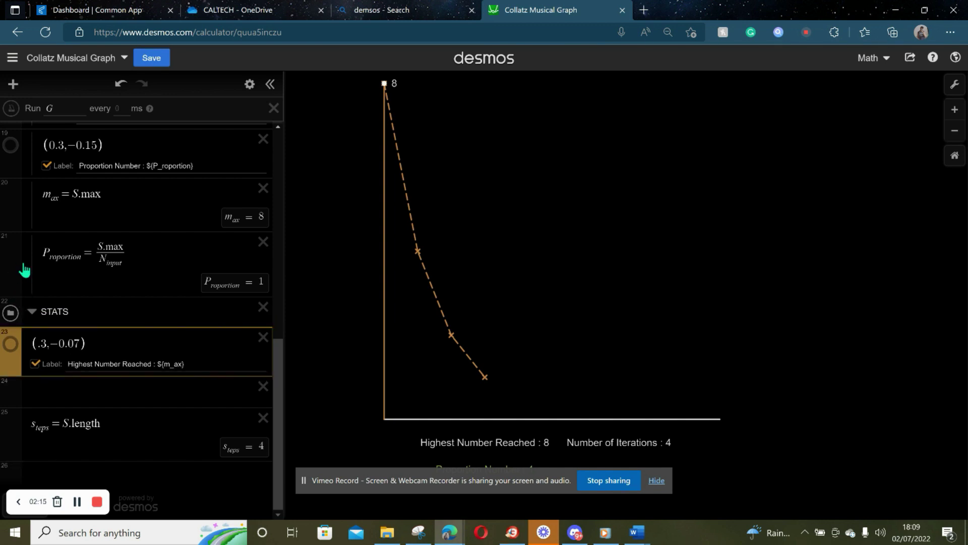
left_click_drag(9, 280, 9, 317)
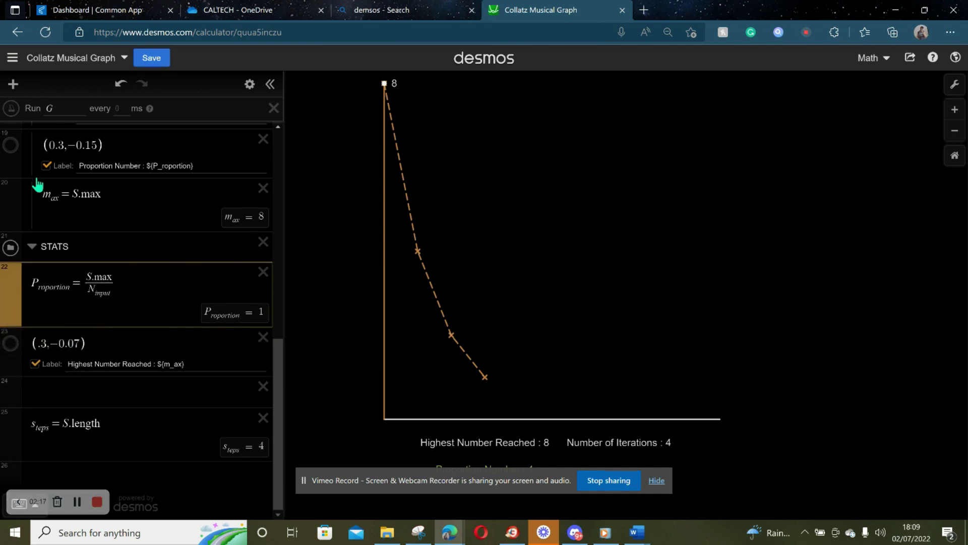
left_click_drag(6, 208, 10, 322)
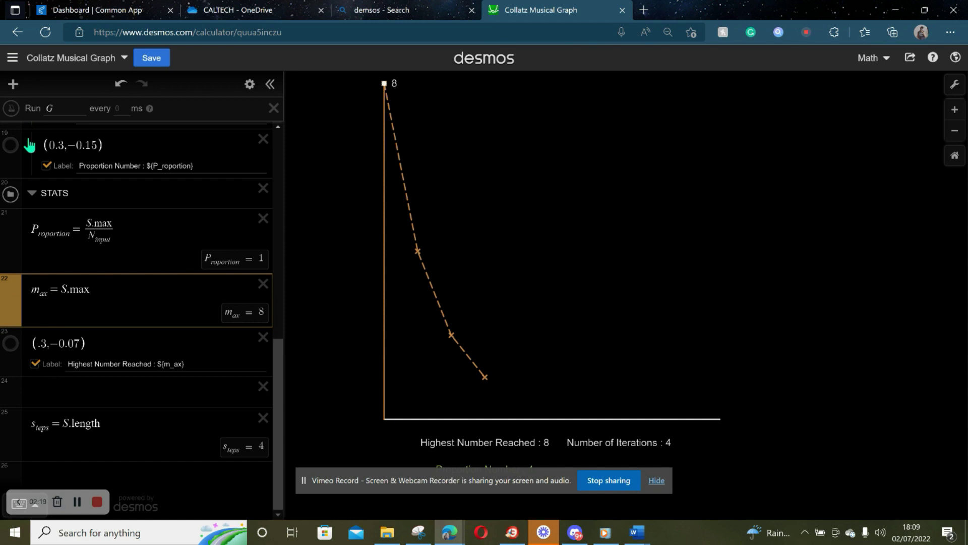
left_click_drag(17, 163, 17, 389)
scroll(44, 306, "up", 2)
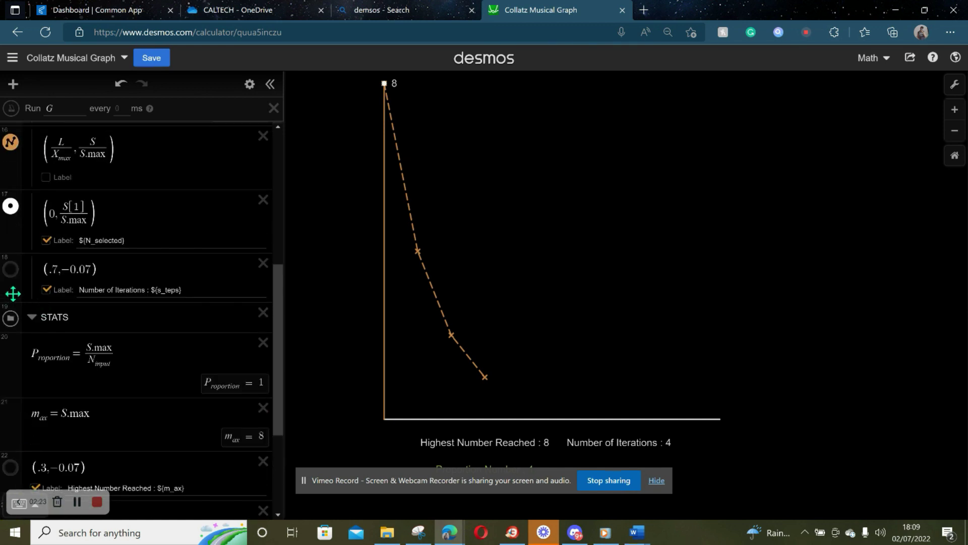
mouse_move(12, 294)
left_mouse_down()
mouse_move(4, 359)
mouse_move(5, 298)
left_mouse_up()
- Collapse the Visuals folder, keep Numbers collapsed, and review the expressions listed under STATS
scroll(96, 252, "up", 5)
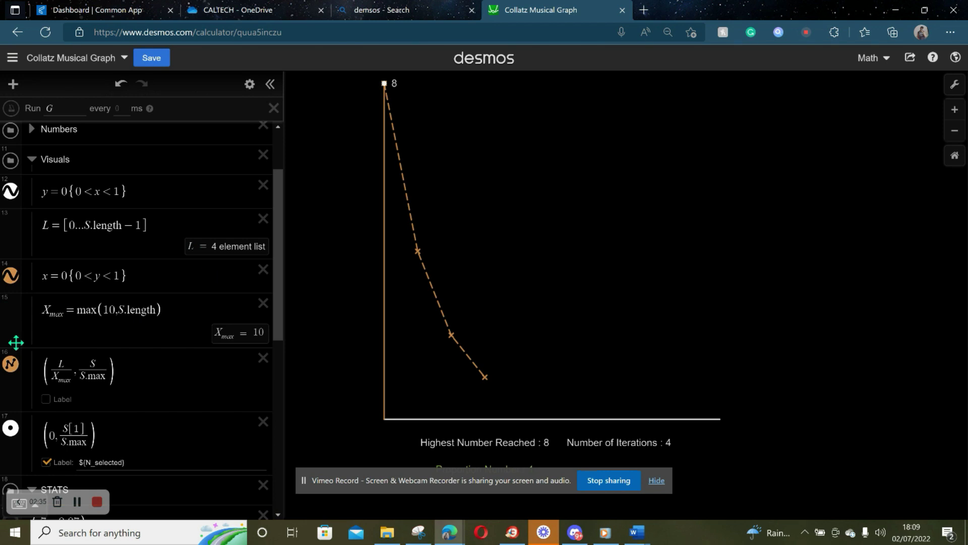
scroll(15, 343, "down", 3)
scroll(15, 343, "up", 5)
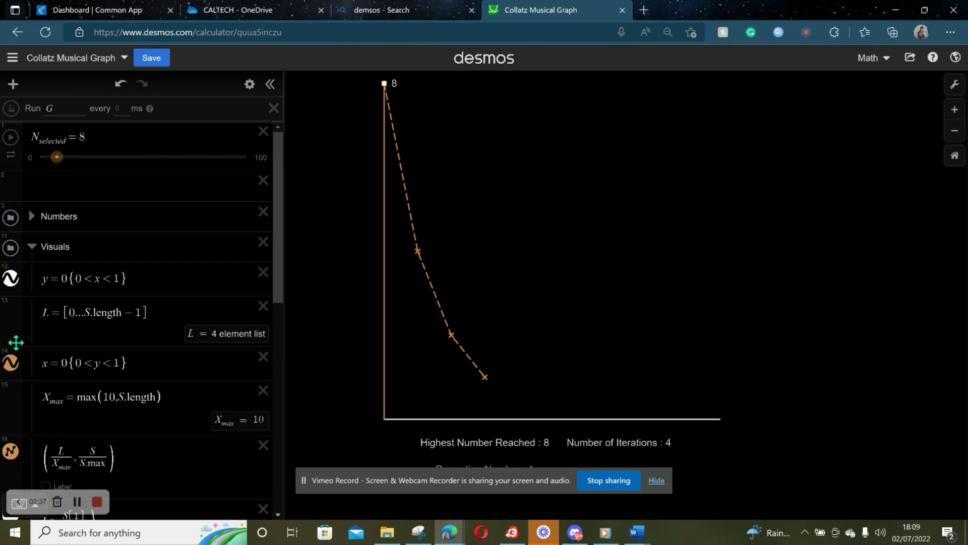
left_click(33, 249)
left_click(33, 218)
left_click(35, 220)
scroll(39, 224, "down", 5)
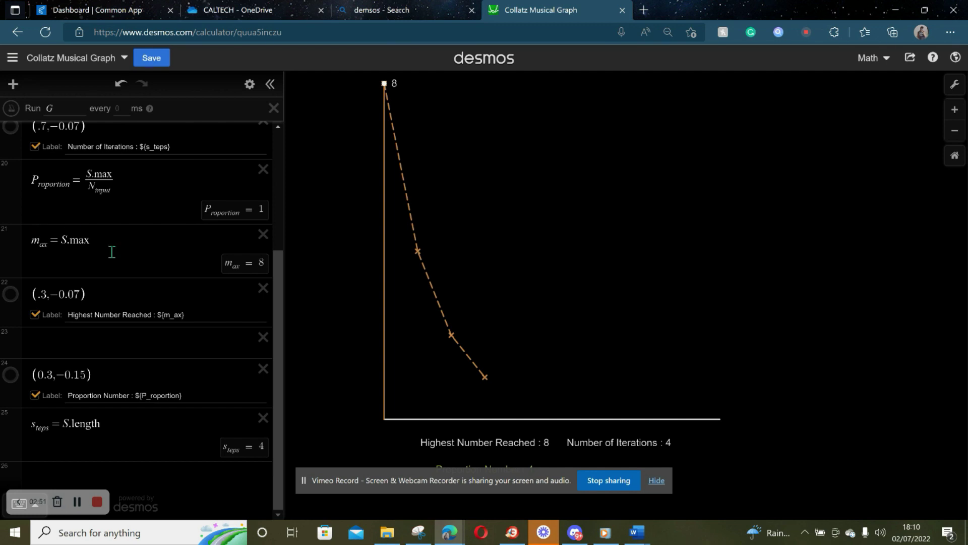
scroll(502, 375, "down", 3)
scroll(509, 355, "up", 5)
- Plot the sequence for N_selected = 27 for comparison, and finally set N_selected to 12
left_click_drag(510, 355, 532, 312)
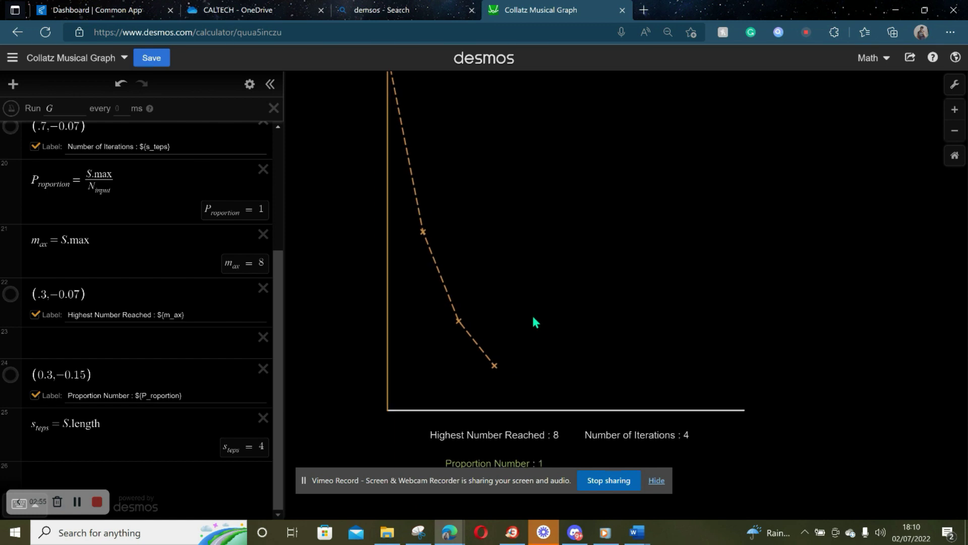
scroll(160, 209, "up", 4)
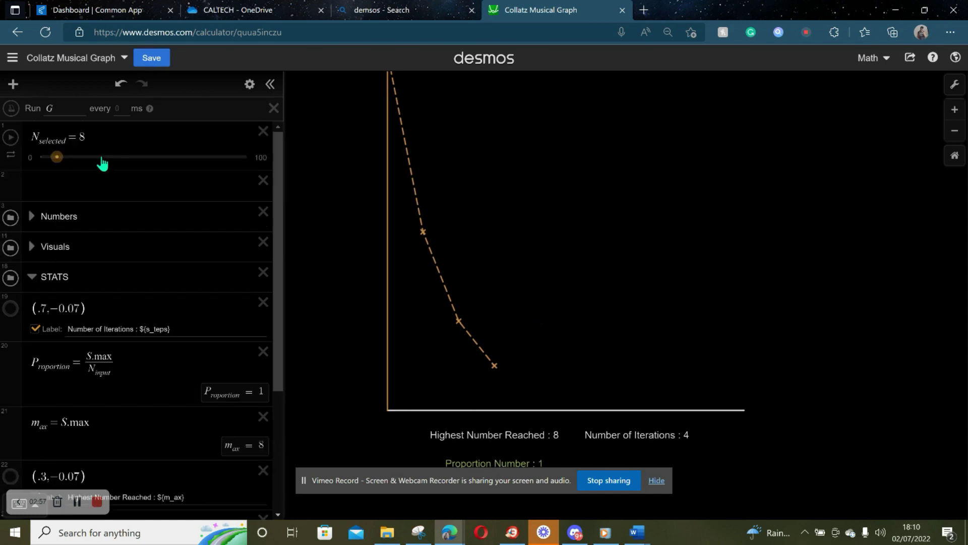
mouse_move(102, 159)
left_mouse_down()
mouse_move(112, 161)
mouse_move(89, 160)
mouse_move(97, 163)
left_mouse_up()
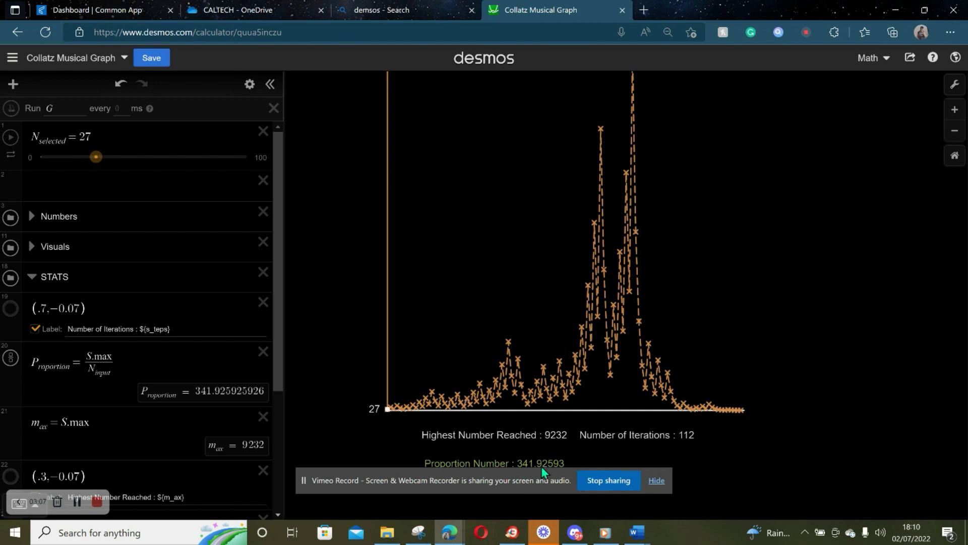
left_click(65, 157)
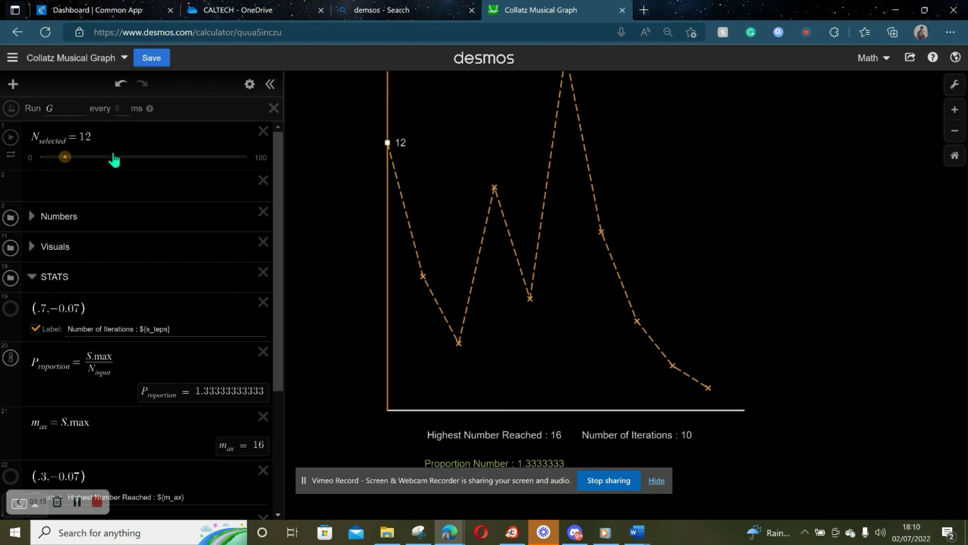
- Move the s_teps = S.length definition in the STATS folder to directly below the m_ax definition
scroll(283, 312, "down", 3)
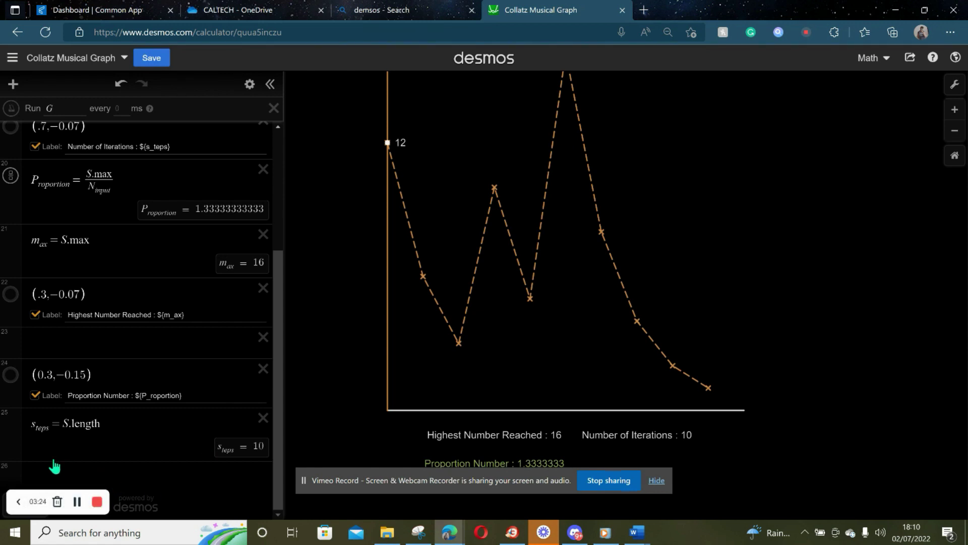
left_click_drag(11, 429, 11, 319)
scroll(104, 333, "up", 2)
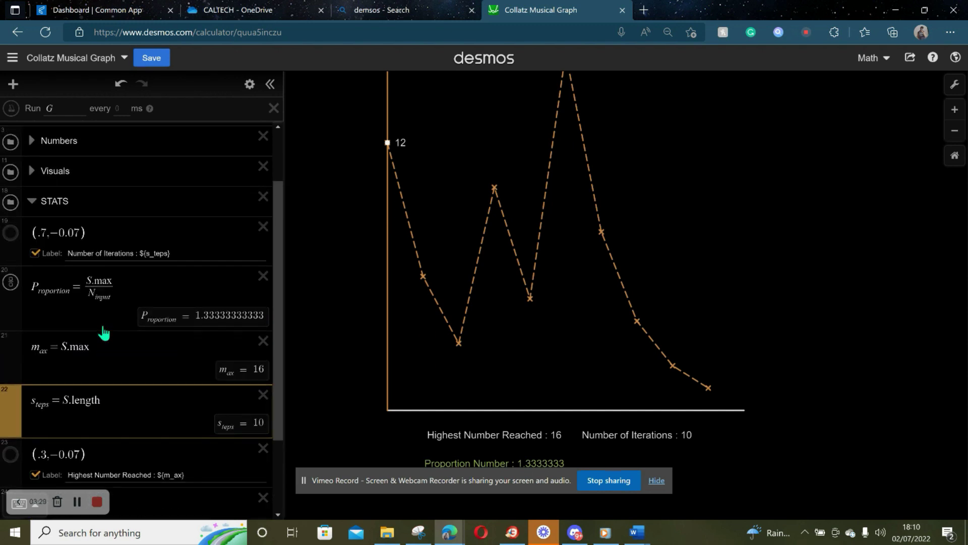
- Move the Number of Iterations point (.7,−0.07) from the start of STATS to directly below the s_teps definition
scroll(103, 333, "down", 1)
left_click_drag(12, 229, 11, 396)
scroll(4, 395, "down", 2)
scroll(4, 394, "up", 1)
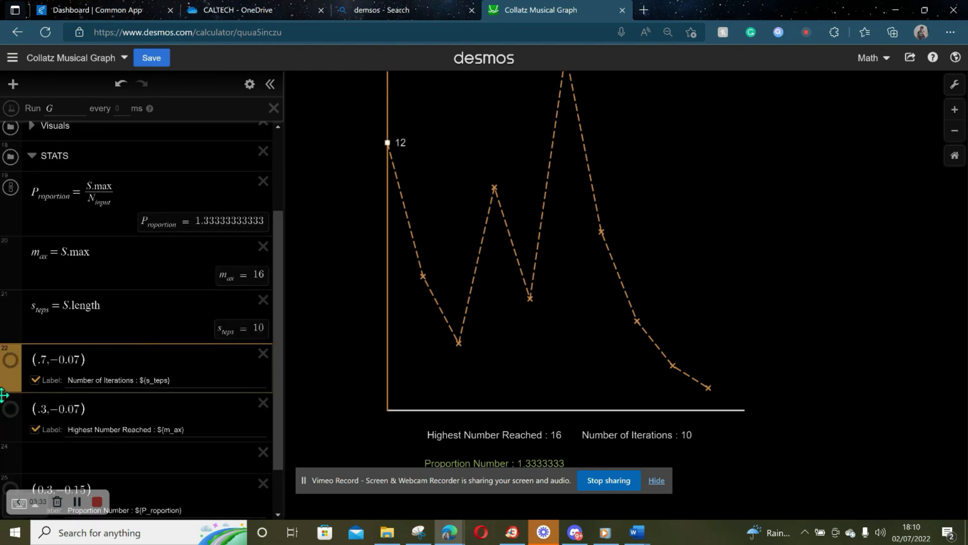
- Start a new expression below the Proportion Number point, defining B_hatt as 10 multiplied by a following factor
scroll(11, 353, "down", 1)
scroll(11, 353, "down", 1)
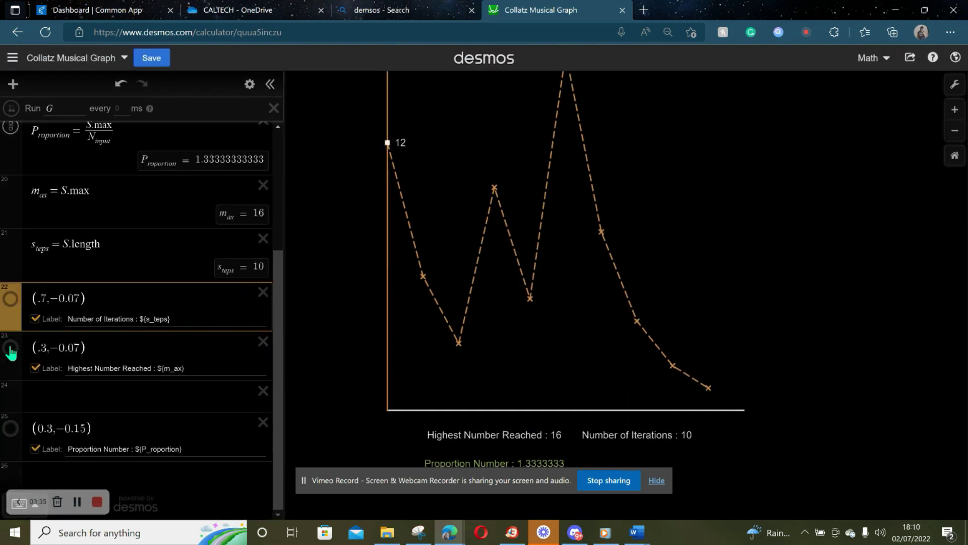
left_click(61, 481)
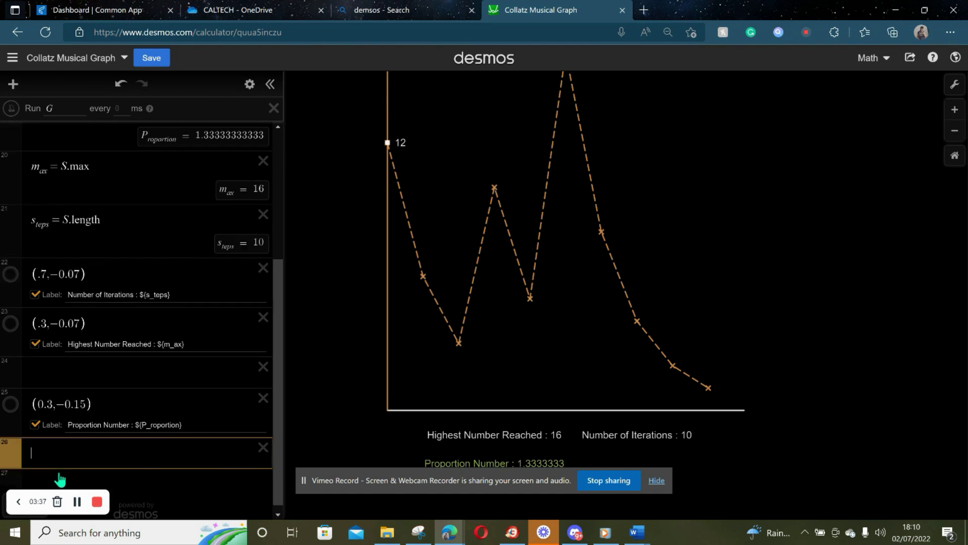
type("B")
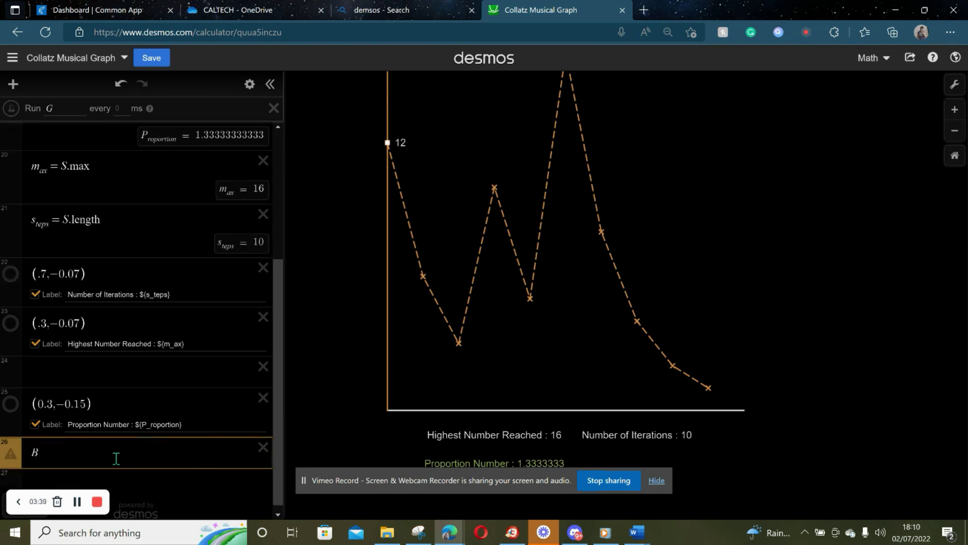
type("_pm")
key("BackSpace")
key("BackSpace")
key("BackSpace")
type("_p")
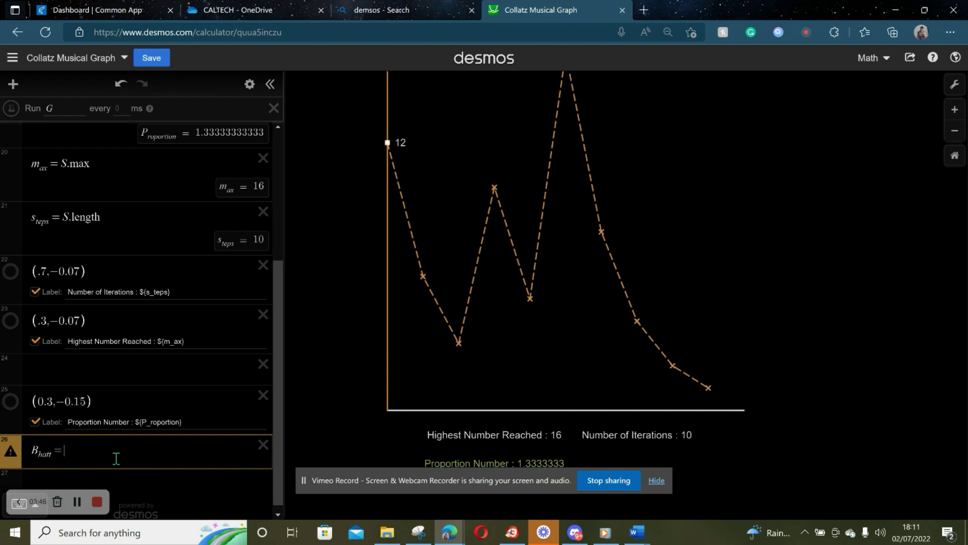
type("att=10")
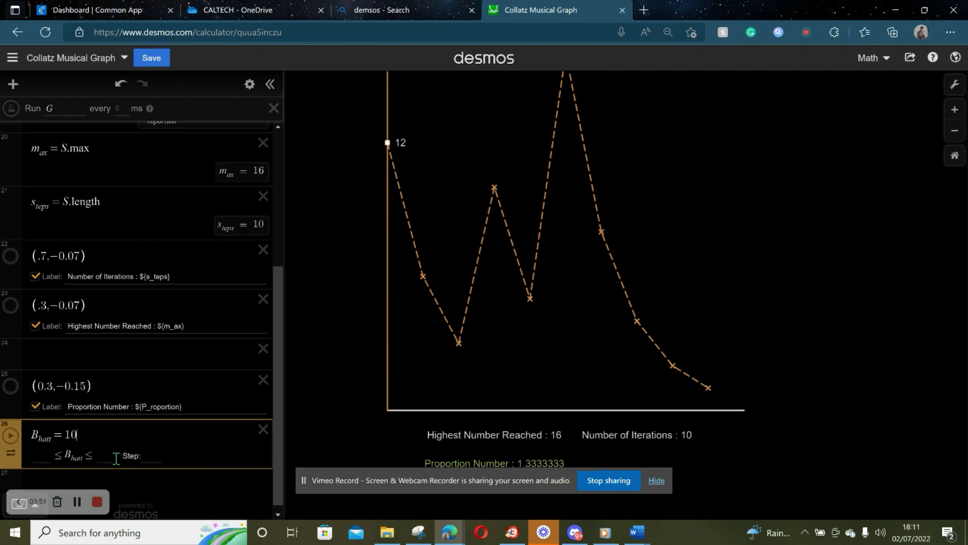
type("*")
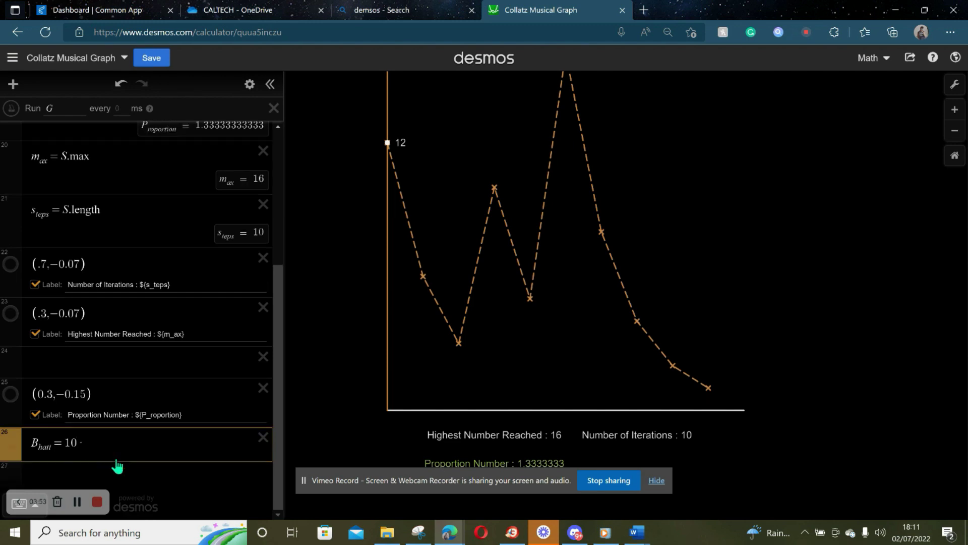
- Complete the product in B_hatt with a parenthesised fraction of S.max over N_input
type("(")
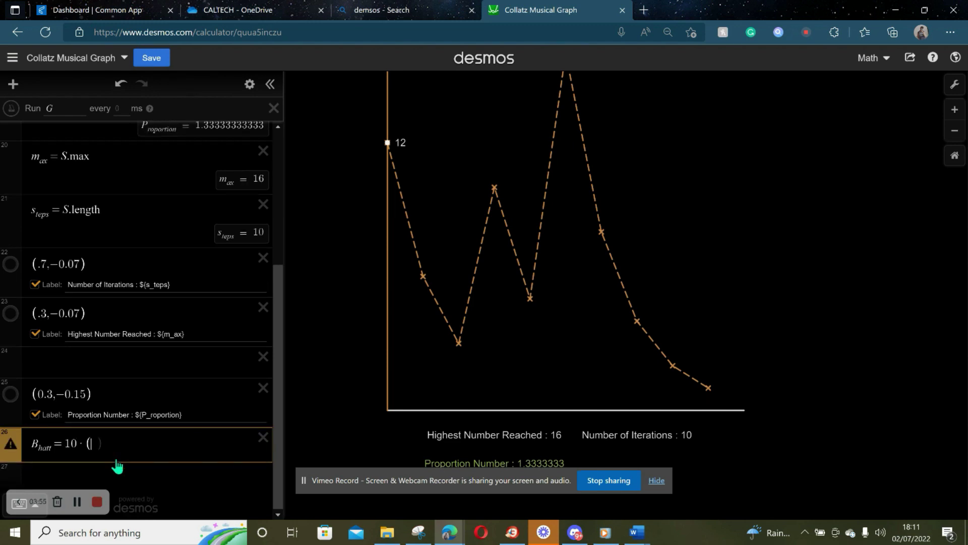
type("s")
key("BackSpace")
key("BackSpace")
type("S.max/")
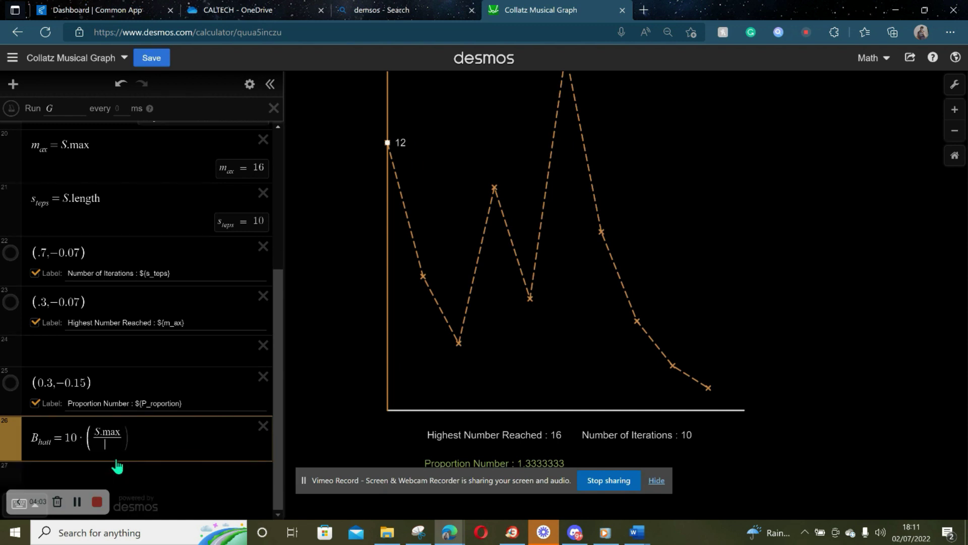
type("N")
type("_log")
key("BackSpace")
key("BackSpace")
key("BackSpace")
key("BackSpace")
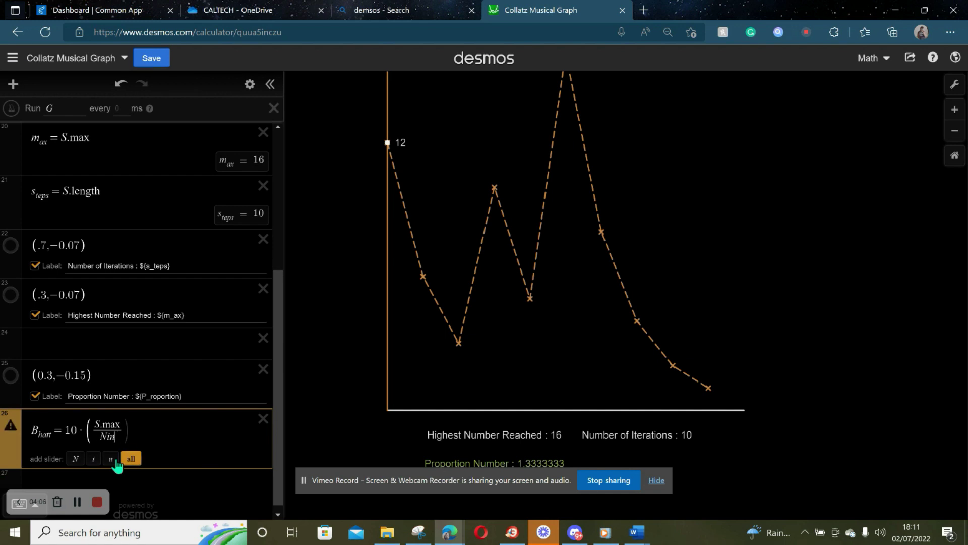
type("_inpu")
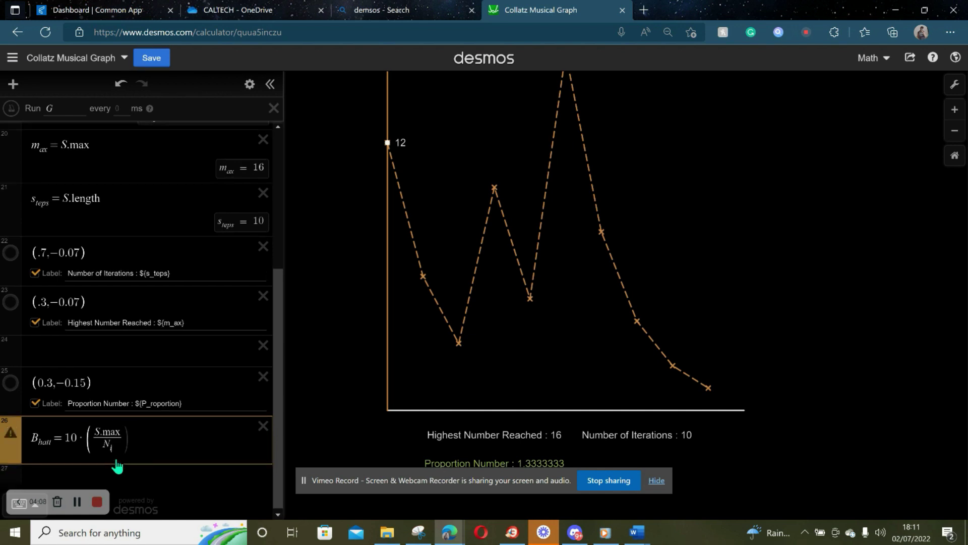
type("t")
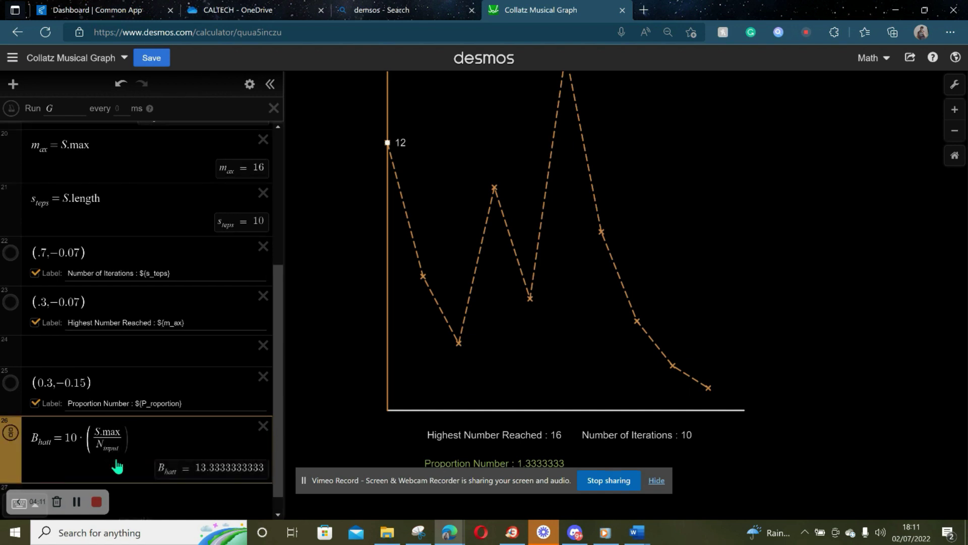
- Divide the parenthesised fraction in B_hatt by S.length
key("Right")
key("Right")
key("Right")
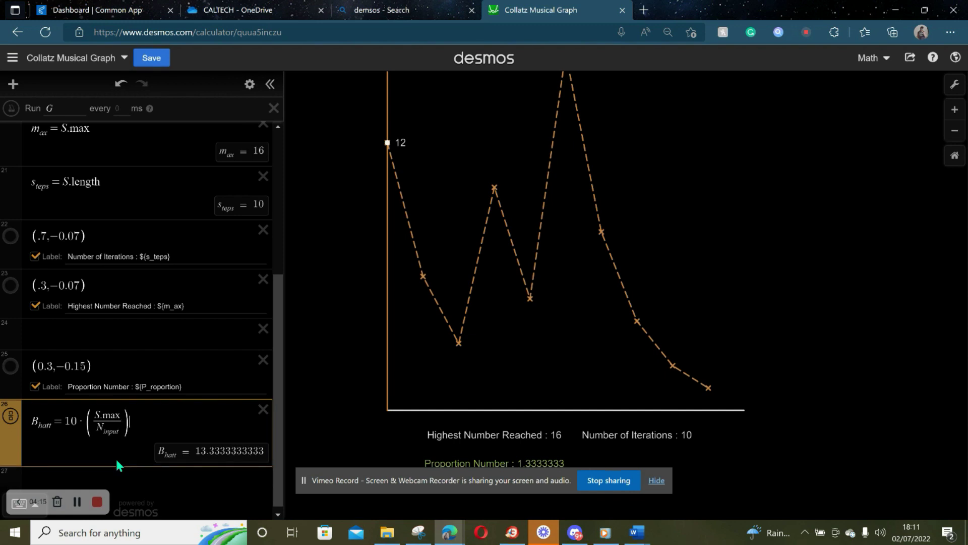
type("/")
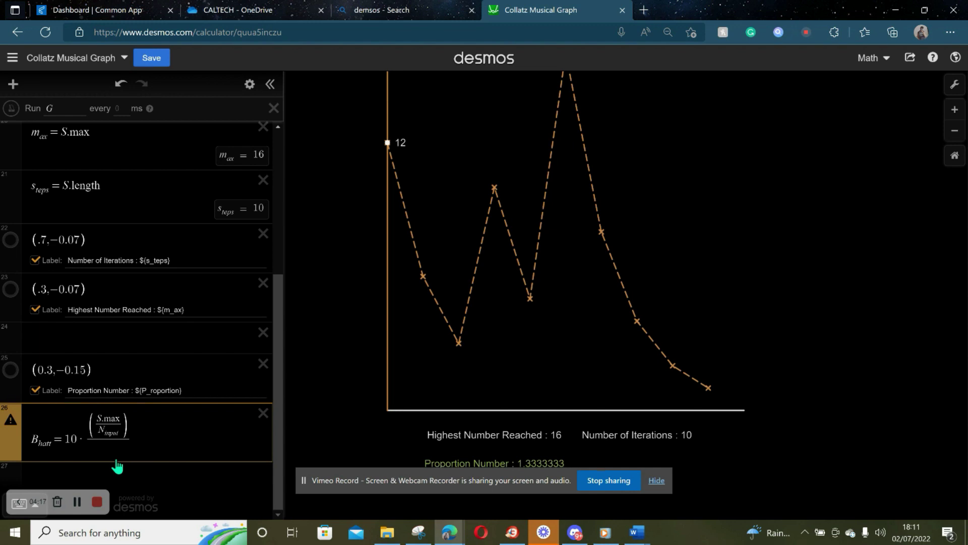
type("S.")
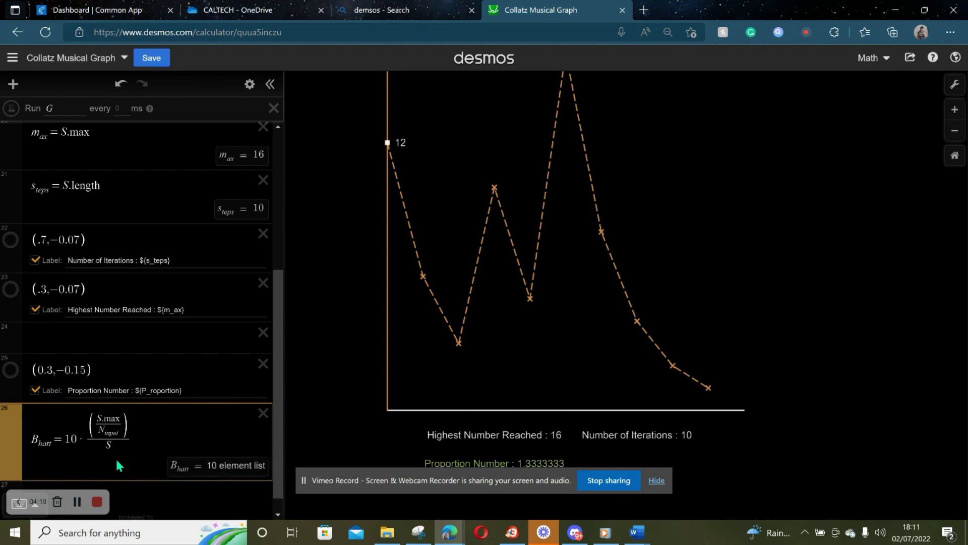
type("L")
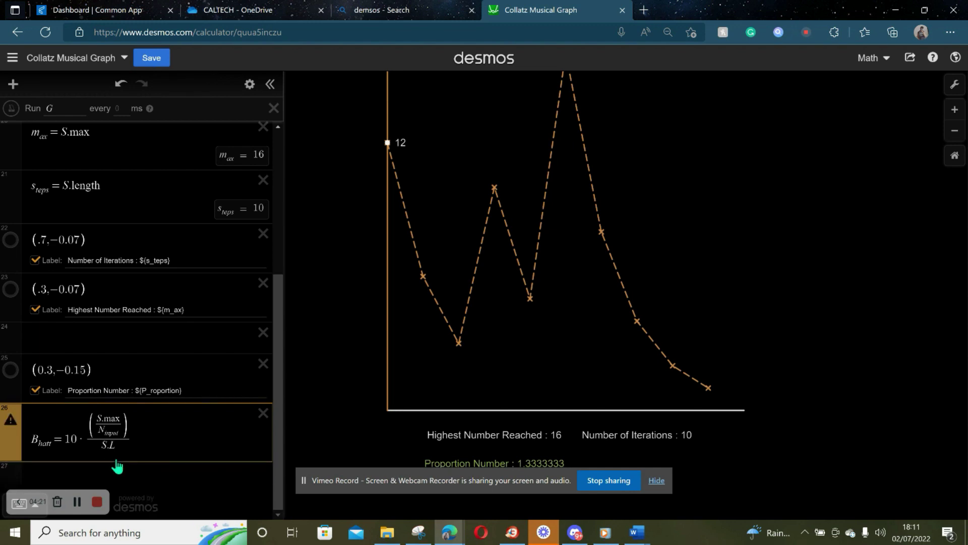
type("ENGTH")
key("BackSpace")
key("BackSpace")
key("BackSpace")
key("BackSpace")
key("BackSpace")
key("BackSpace")
type("length")
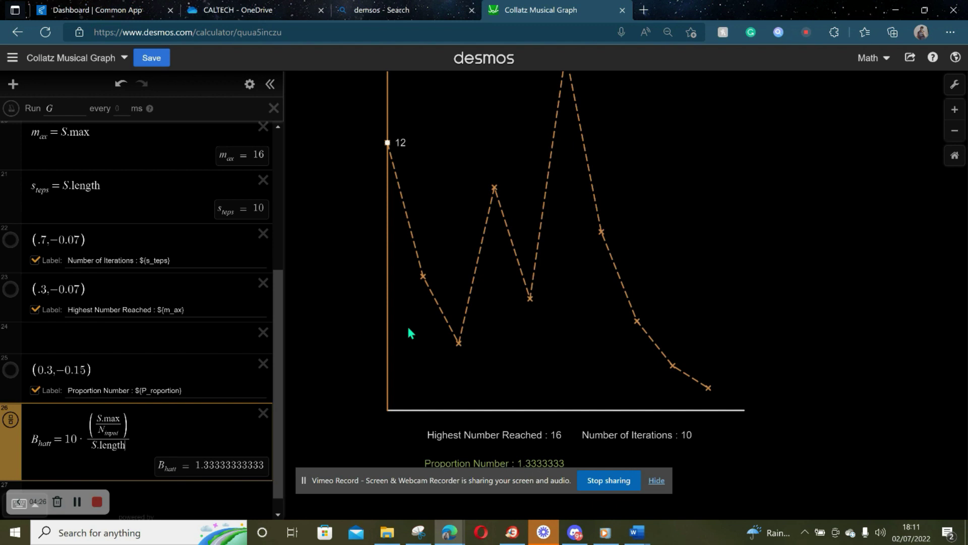
- Plot the sequence for N_selected = 27 and compare its B_hatt value with the one for 12
scroll(409, 328, "down", 3)
scroll(408, 328, "up", 2)
scroll(156, 232, "up", 5)
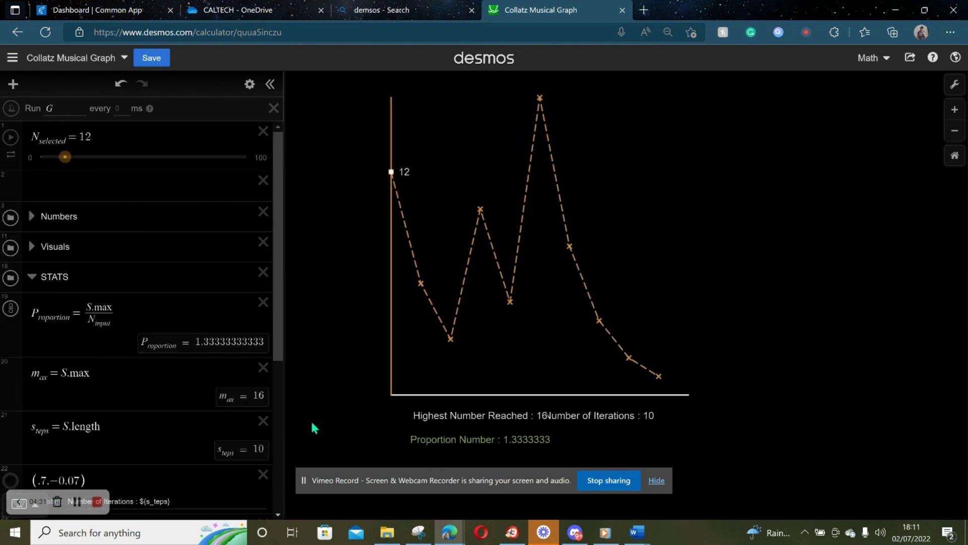
scroll(190, 398, "down", 5)
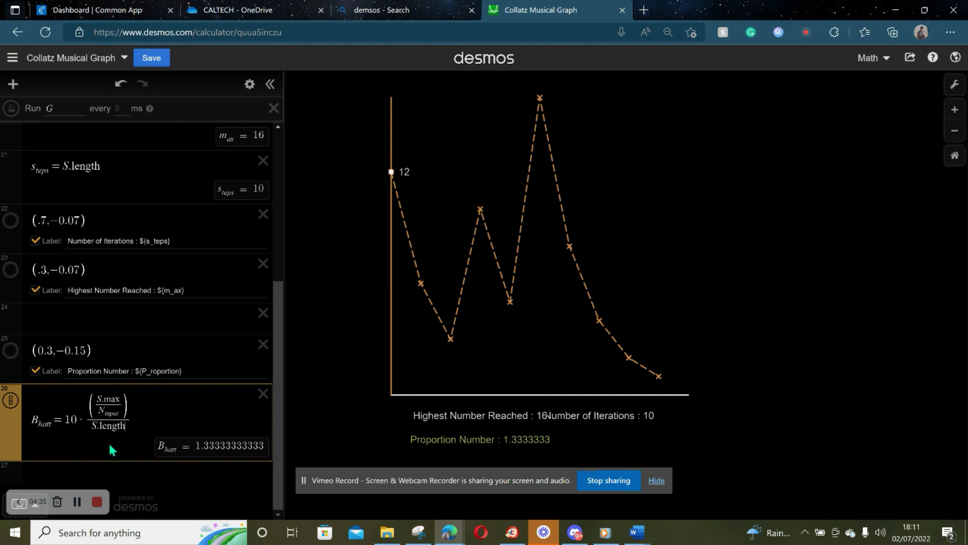
scroll(136, 306, "up", 5)
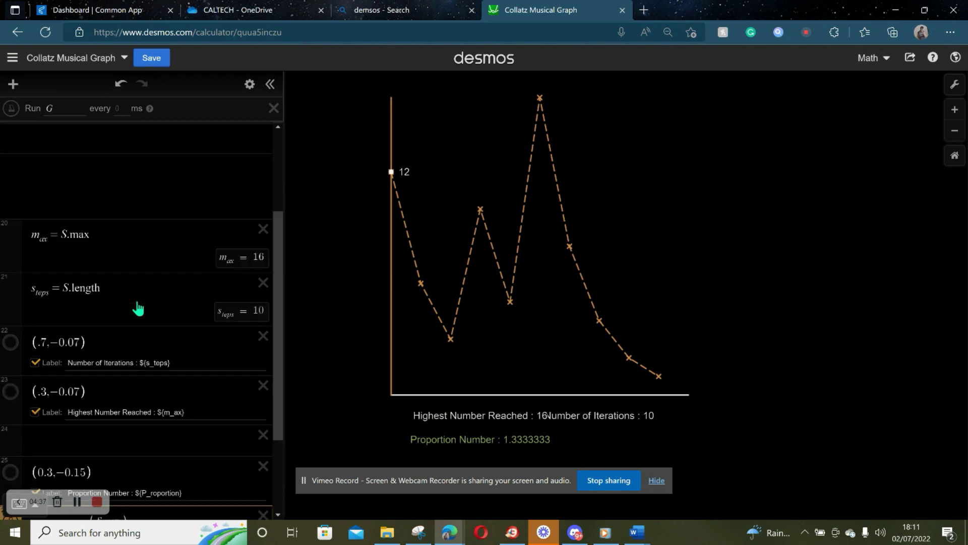
left_click(98, 173)
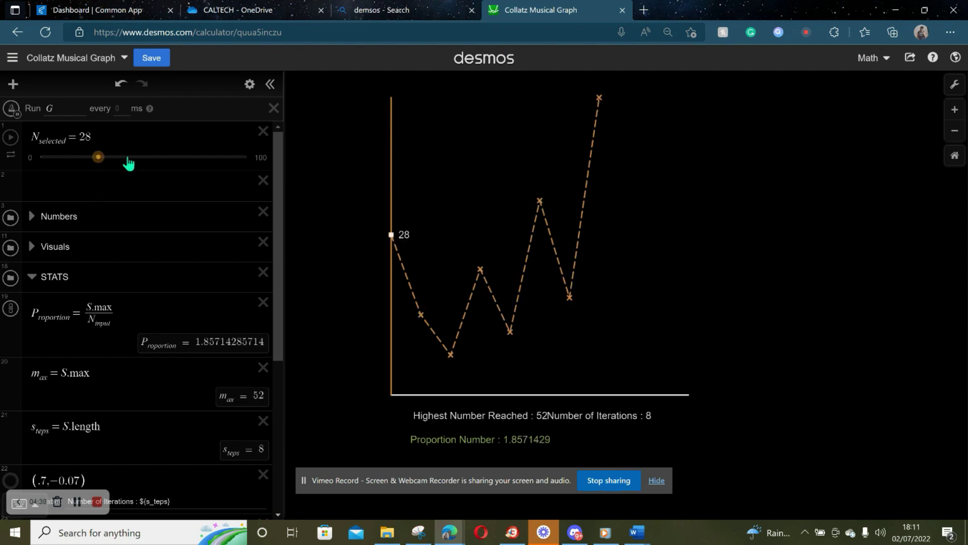
mouse_move(98, 157)
left_mouse_down()
mouse_move(108, 159)
mouse_move(97, 165)
left_mouse_up()
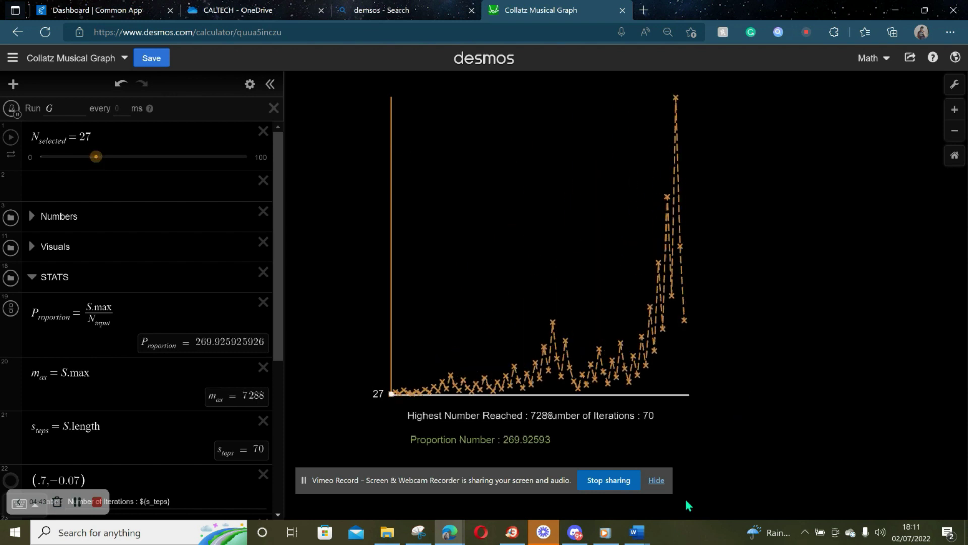
scroll(222, 444, "down", 5)
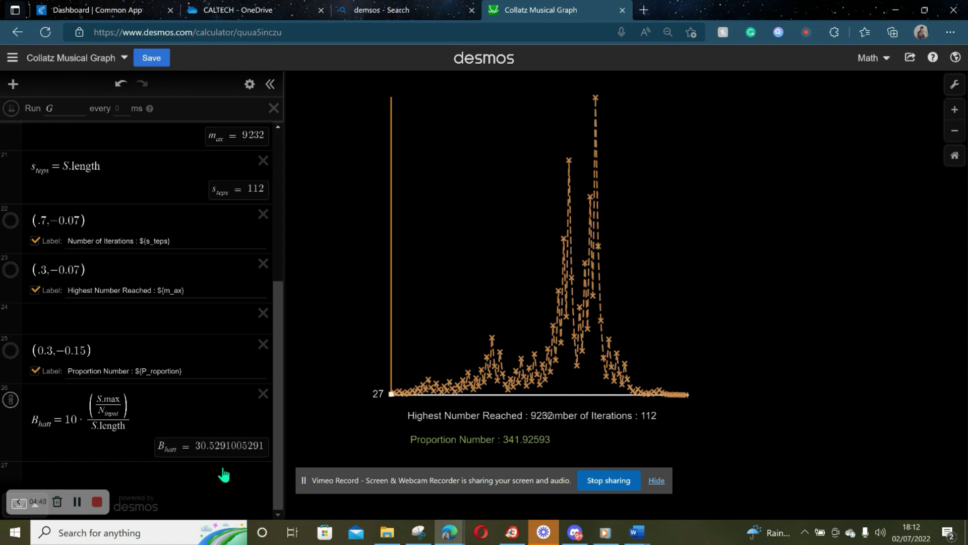
scroll(201, 313, "up", 5)
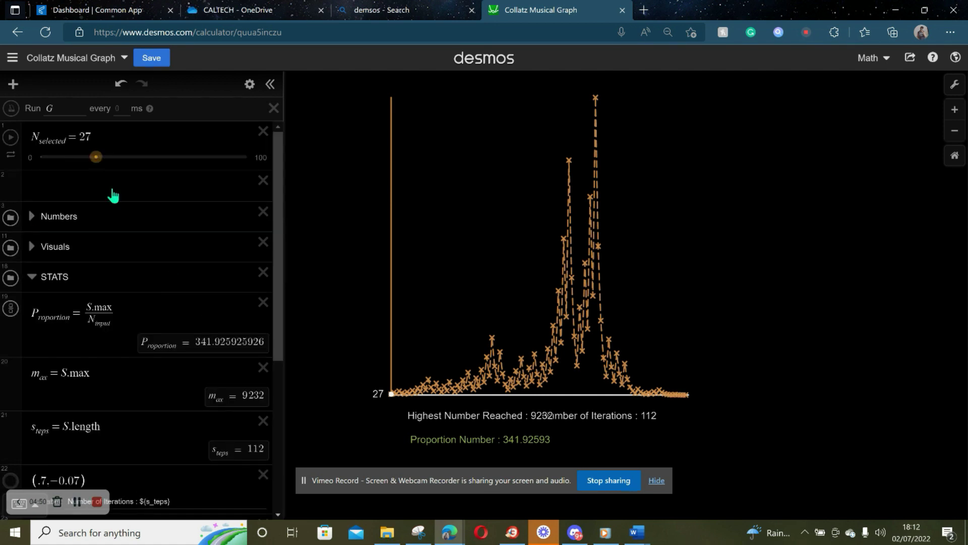
- Set N_selected to 17 and check the B_hatt value for that sequence
left_click(75, 166)
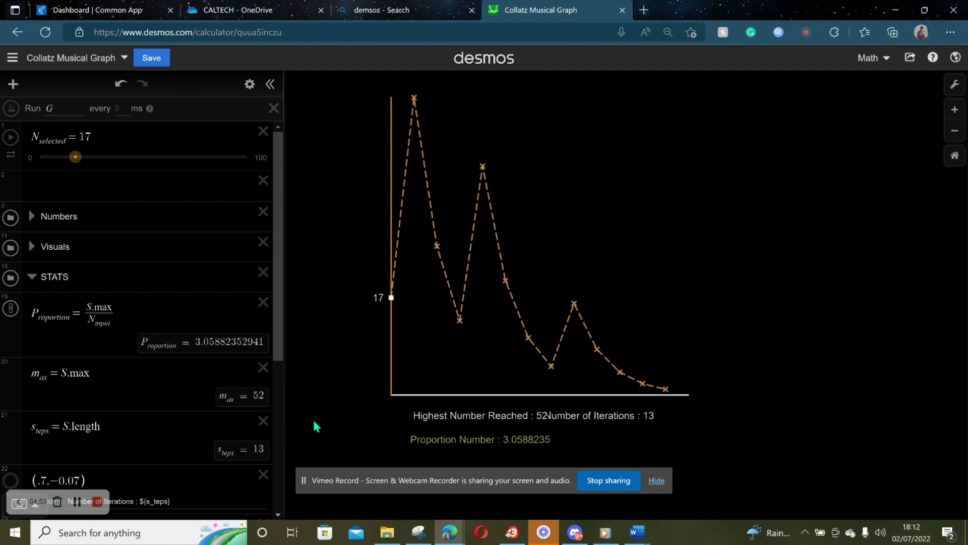
scroll(206, 428, "down", 5)
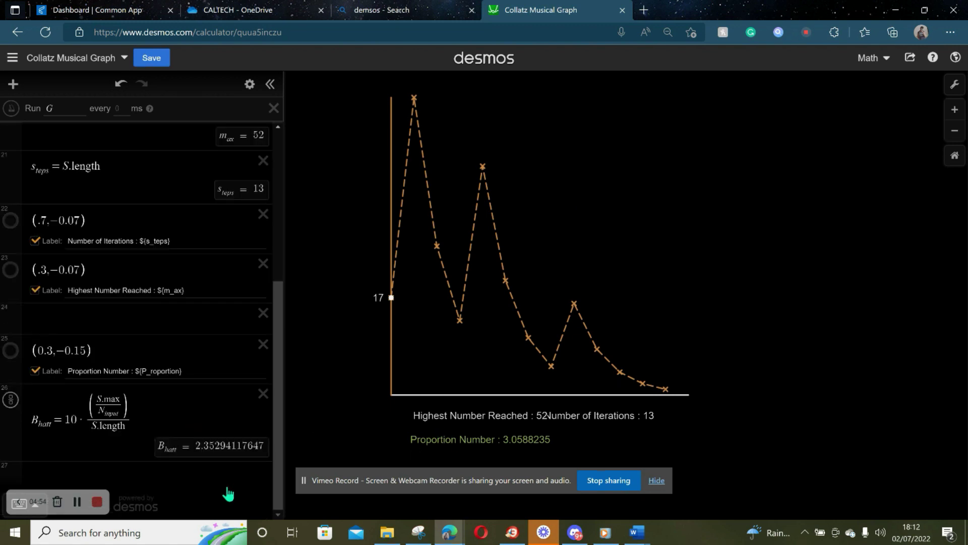
scroll(157, 342, "up", 5)
- Set N_selected to 81 and check the resulting B_hatt value under STATS
left_click(126, 145)
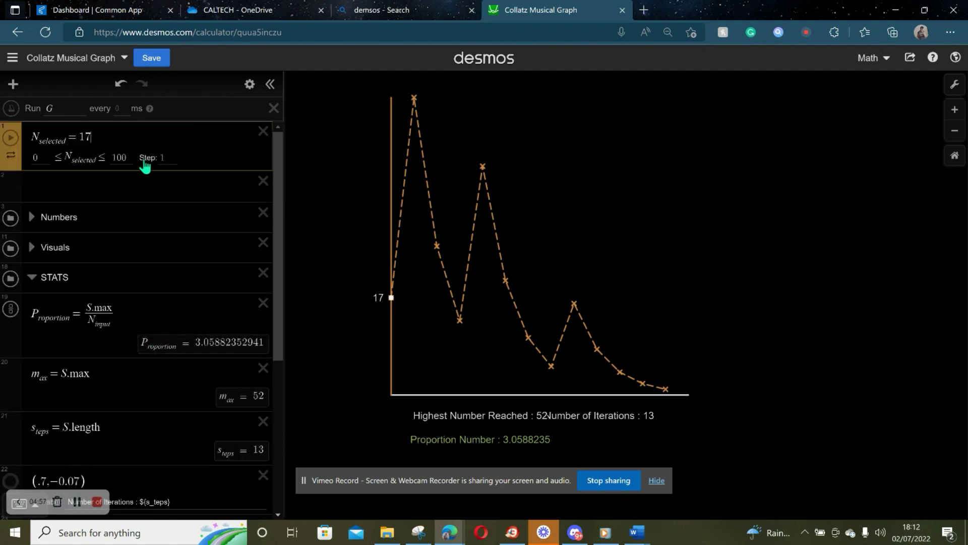
key("Return")
left_click(207, 157)
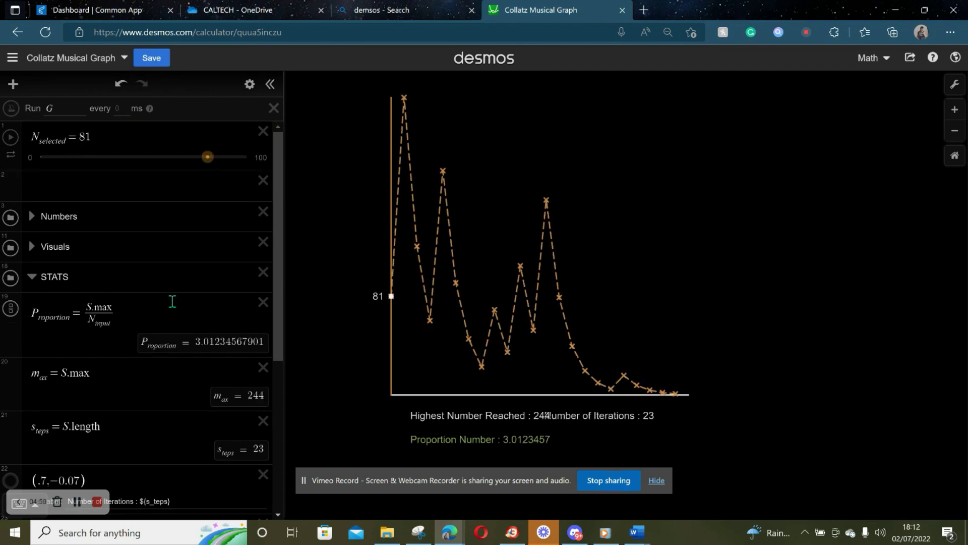
scroll(172, 300, "down", 3)
scroll(172, 302, "down", 2)
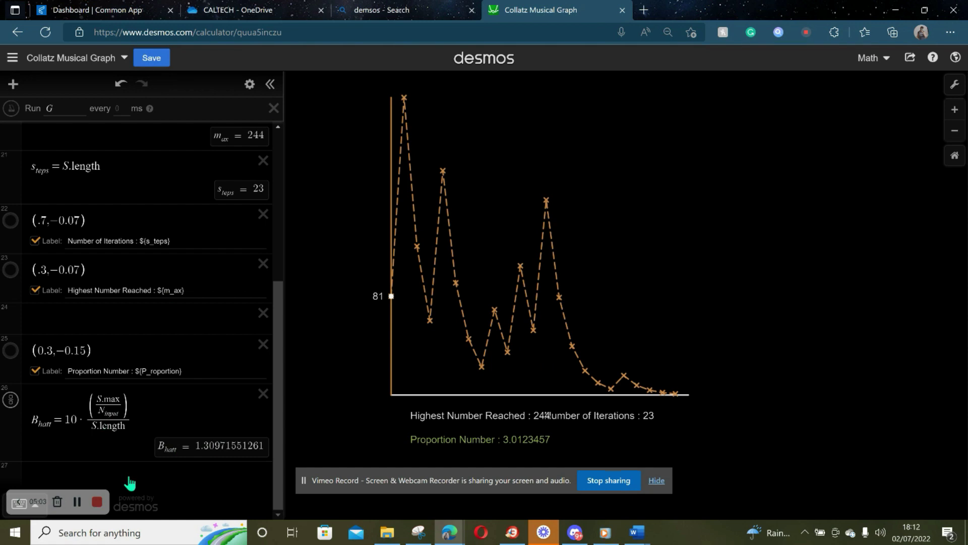
- Add the point (0.7, -0.15) as a new expression below B_hatt and colour it teal
left_click(50, 478)
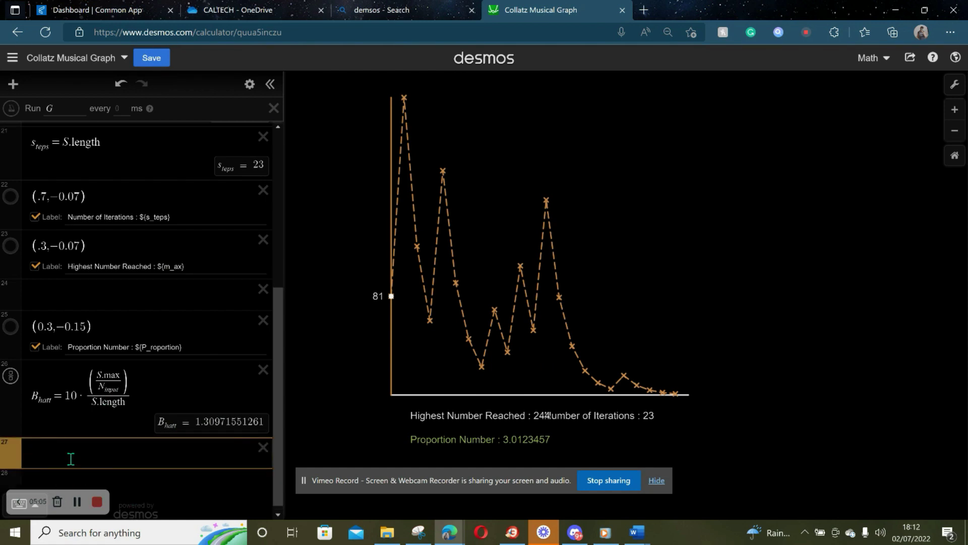
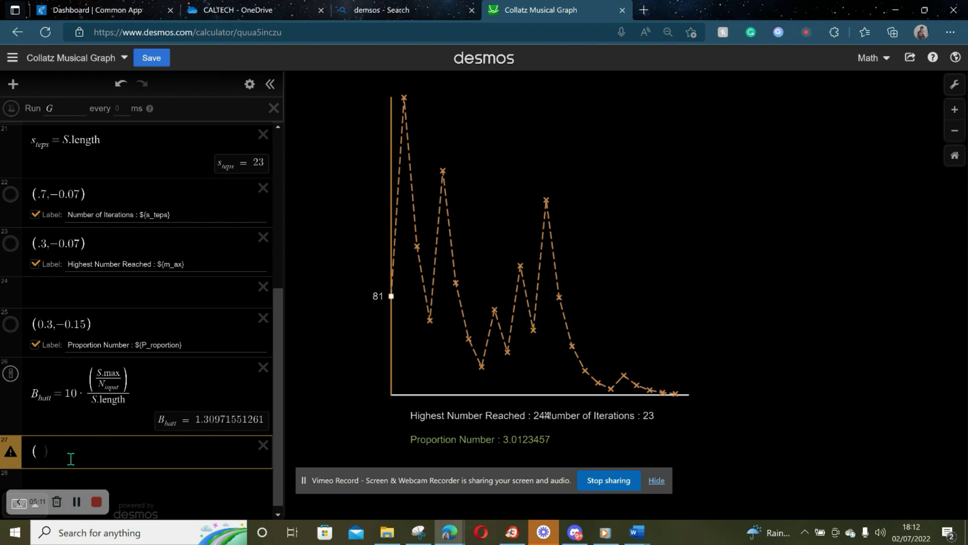
type("0.7")
type(",")
type("-0.1")
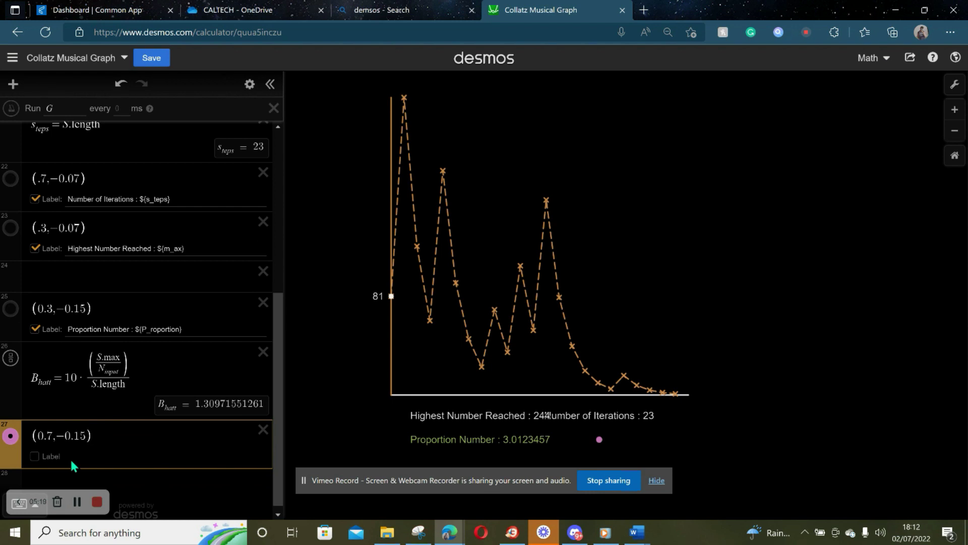
left_click(10, 437)
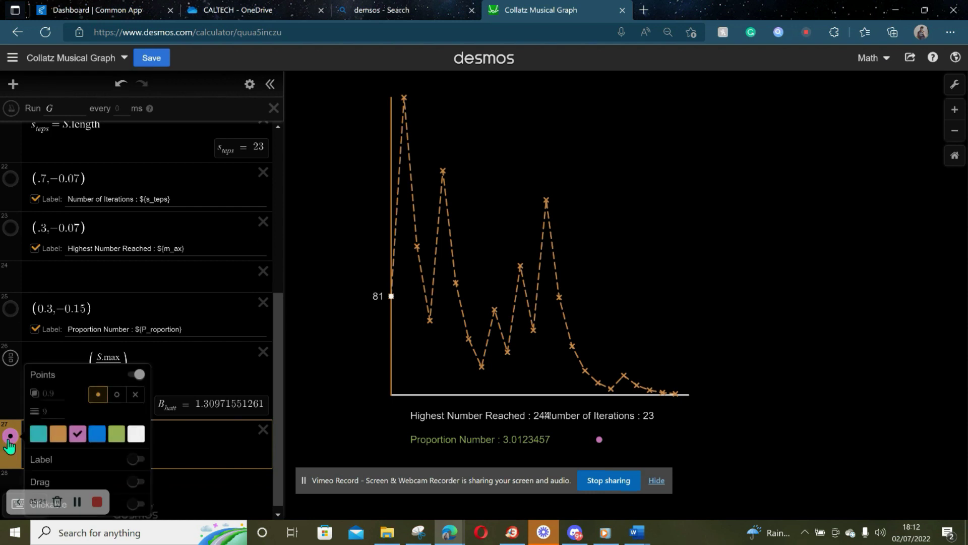
left_click(38, 434)
left_click(184, 440)
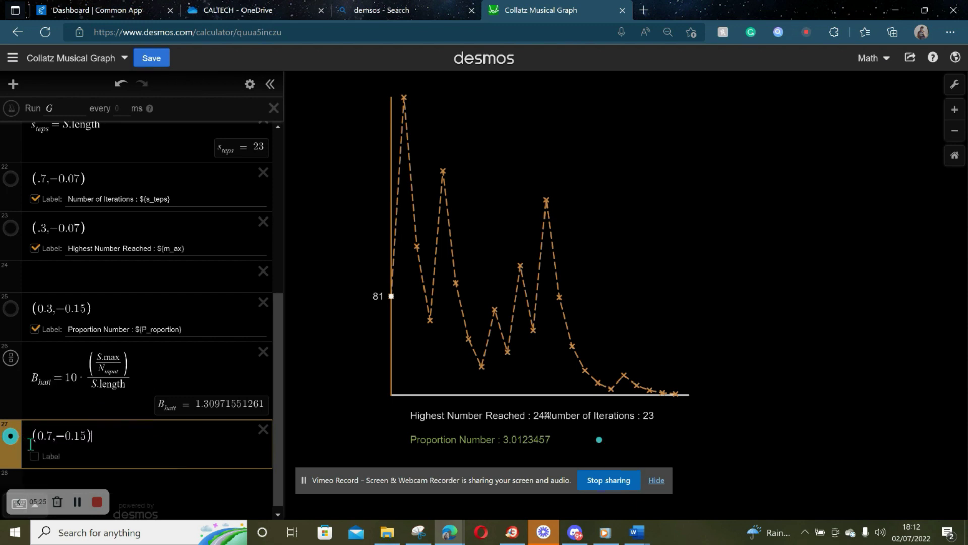
- Enable the new point's label and set its text to "Bhatt Constant : ${B_hatt}"
left_click(35, 456)
left_click(110, 459)
type("Bhatt")
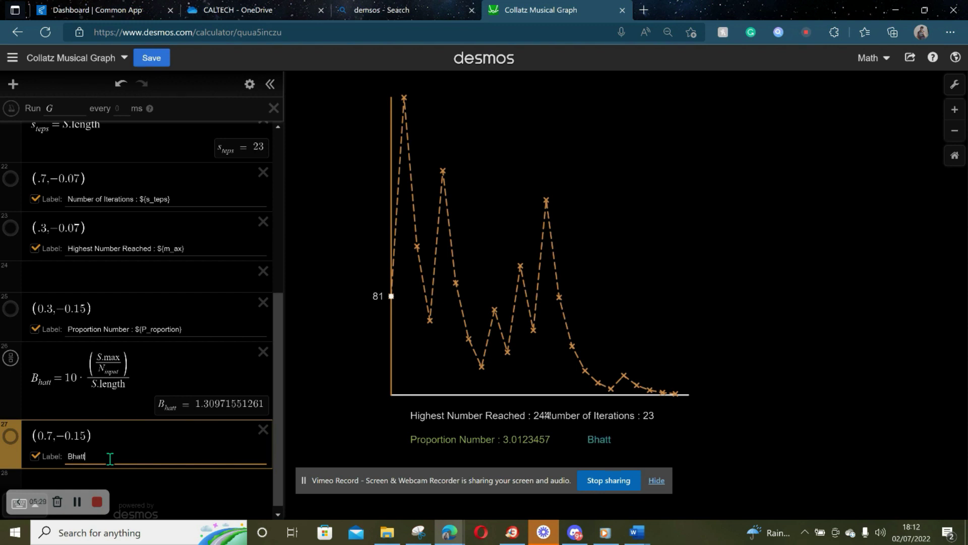
type(" Collatz")
key("BackSpace")
key("BackSpace")
key("BackSpace")
key("BackSpace")
key("BackSpace")
type("nstant")
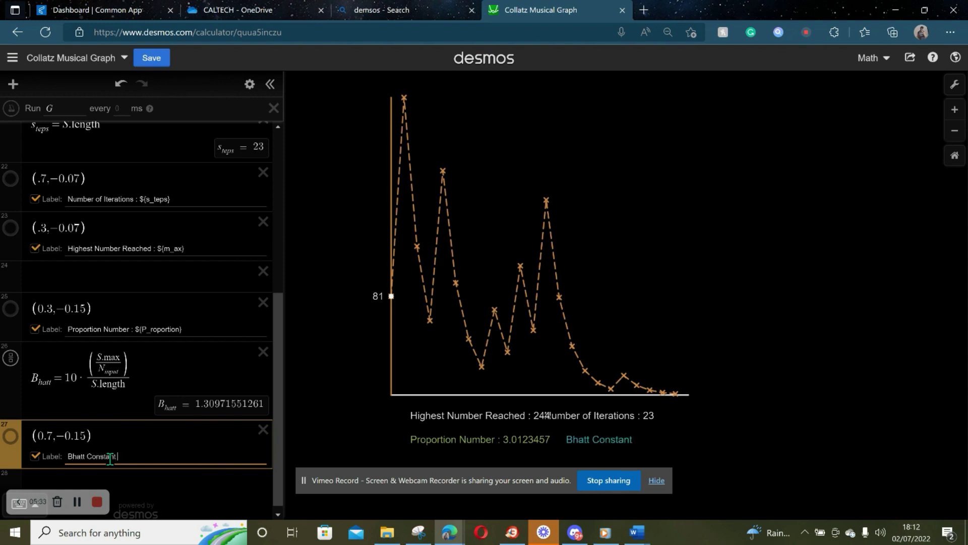
type(" :")
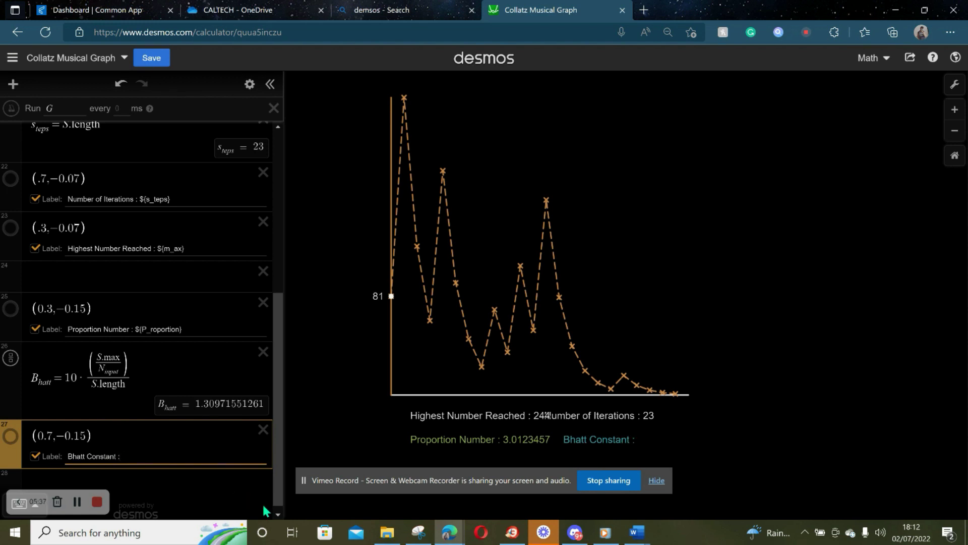
type("${}")
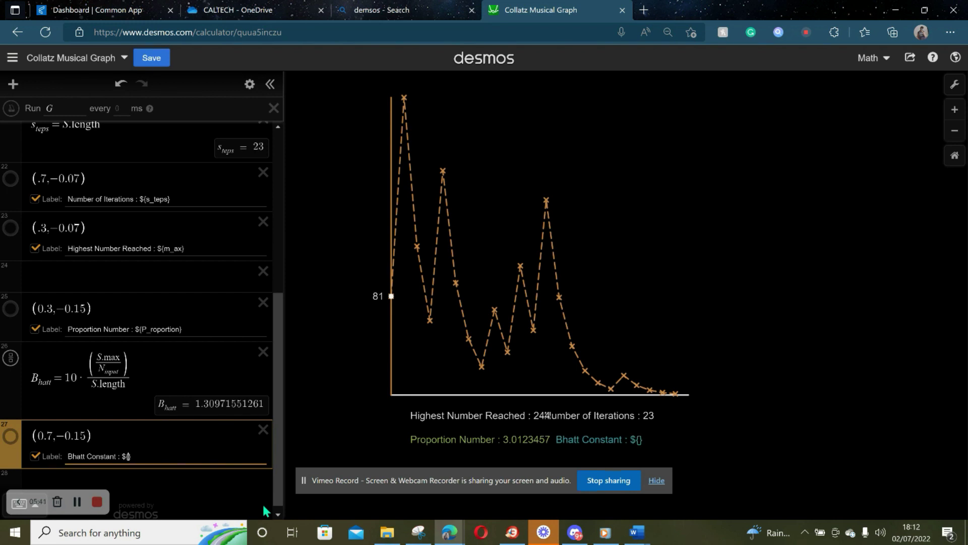
type("B_hatt")
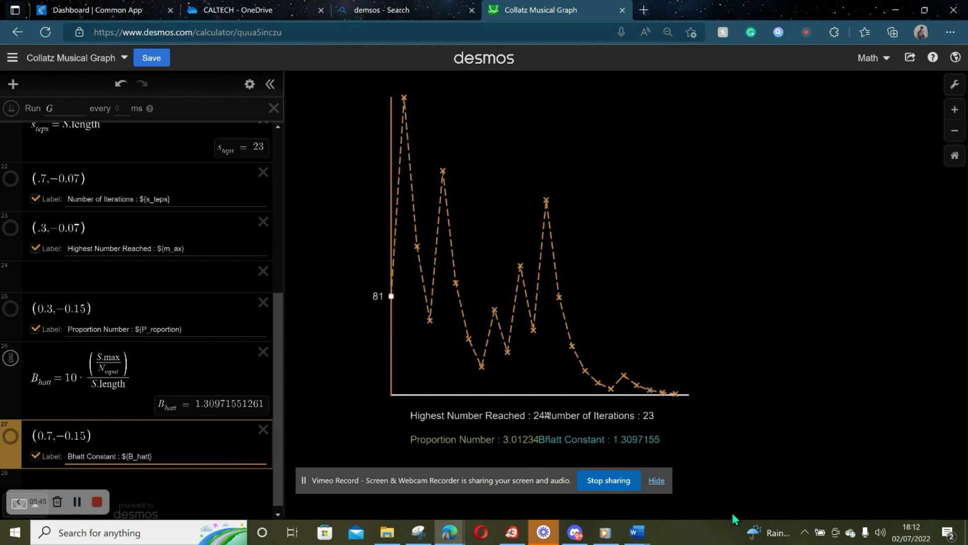
- Examine the four statistic labels under the graph at different zoom levels, checking their spacing and overlap
scroll(631, 444, "up", 2)
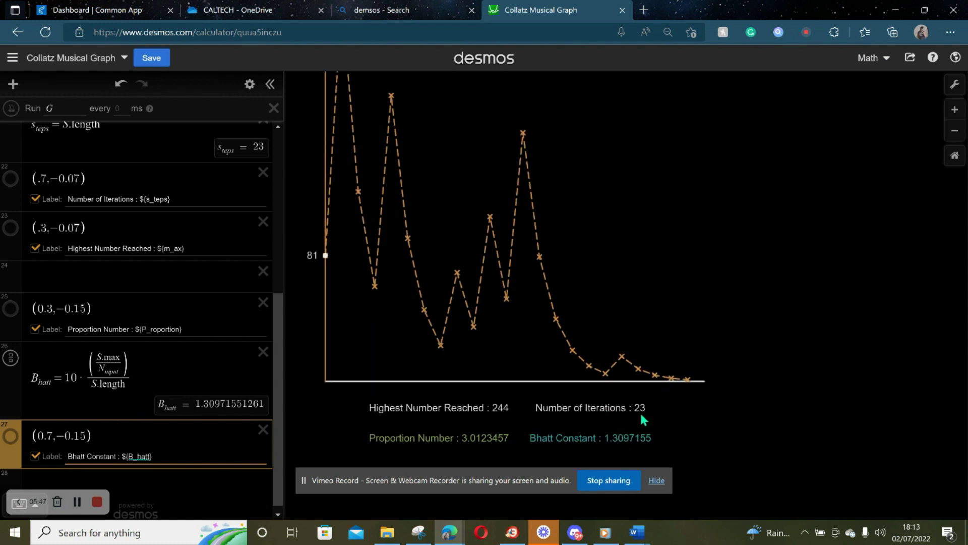
left_click(662, 482)
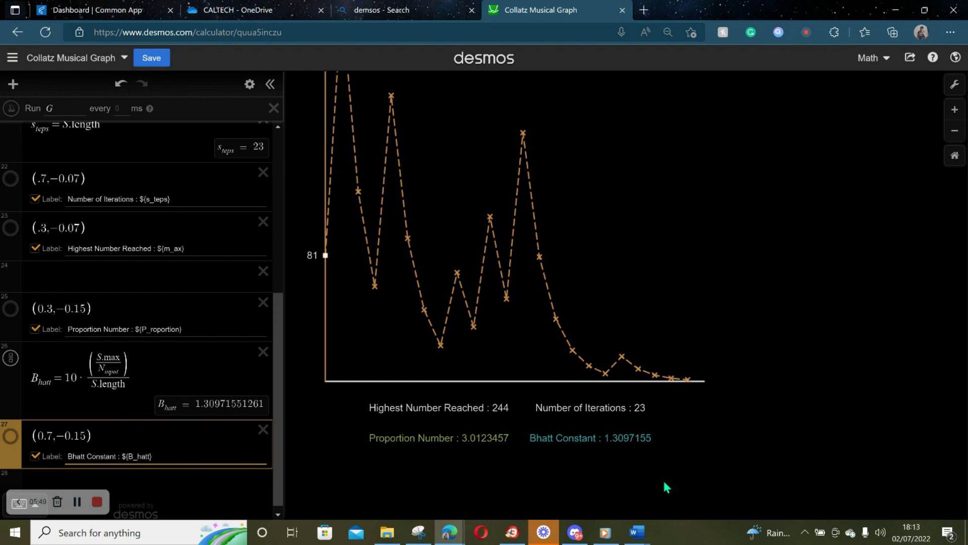
scroll(597, 383, "down", 2)
scroll(581, 406, "up", 3)
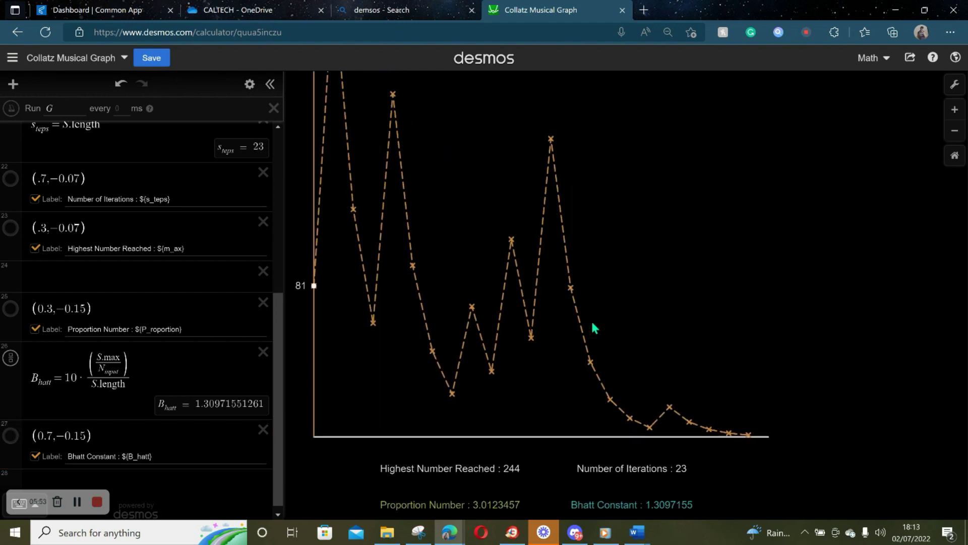
scroll(593, 328, "down", 2)
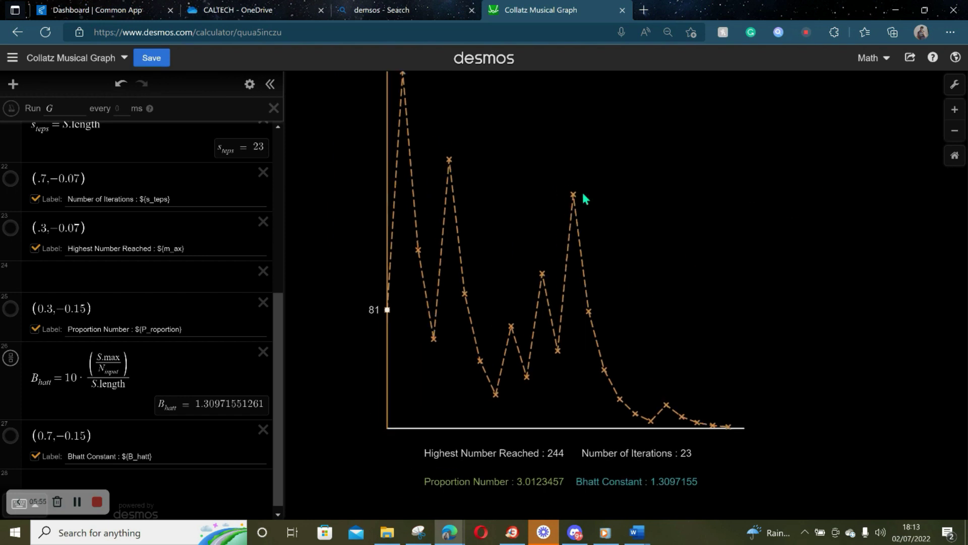
left_click(955, 131)
scroll(722, 247, "up", 2)
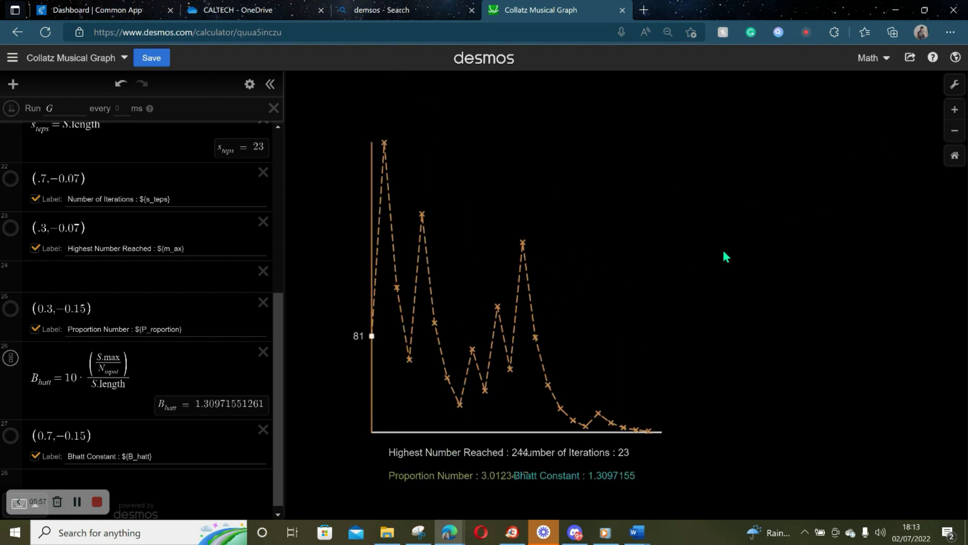
scroll(625, 297, "up", 2)
left_click_drag(655, 281, 787, 194)
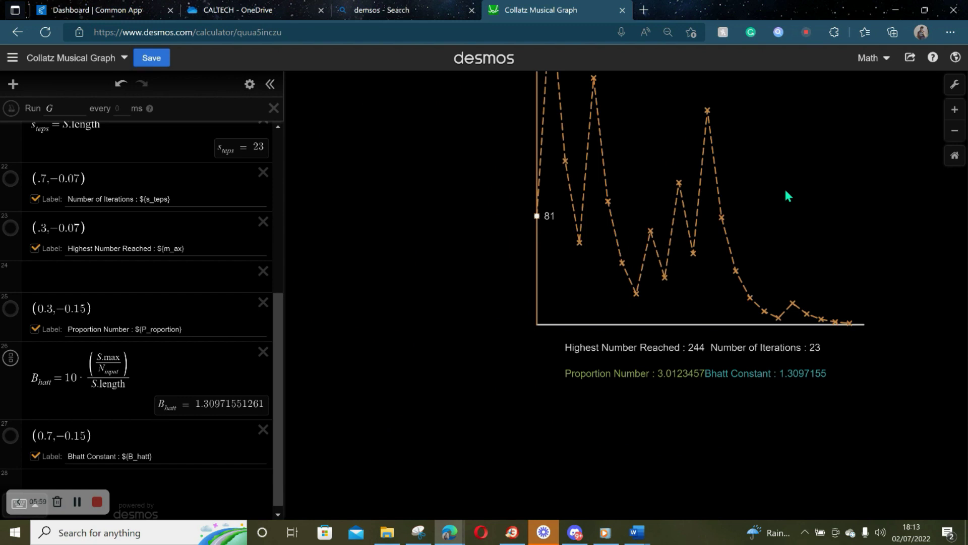
mouse_move(665, 290)
left_mouse_down()
mouse_move(636, 317)
mouse_move(646, 251)
left_mouse_up()
scroll(658, 307, "up", 1)
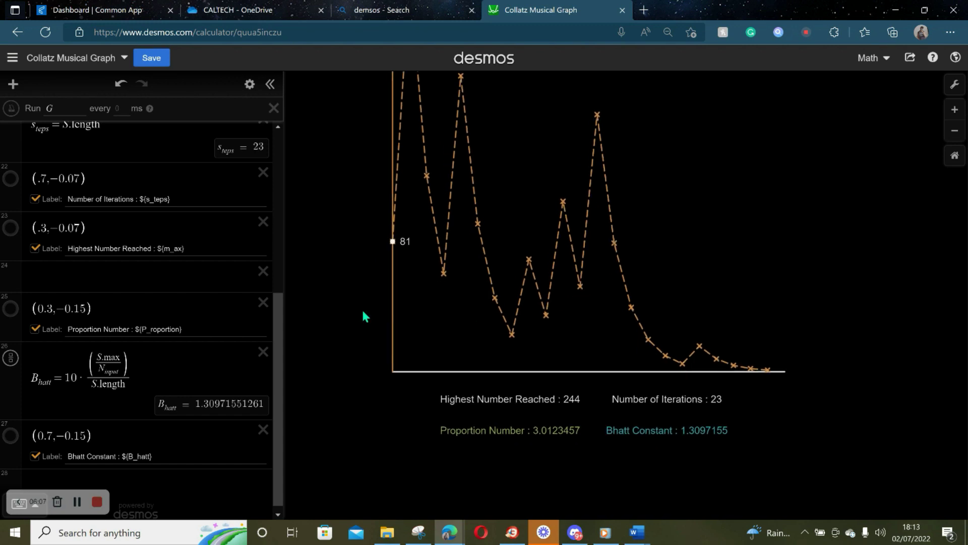
- Set N_selected to 18, 57 and 79 in turn and compare the Bhatt Constant for each sequence
scroll(96, 300, "up", 3)
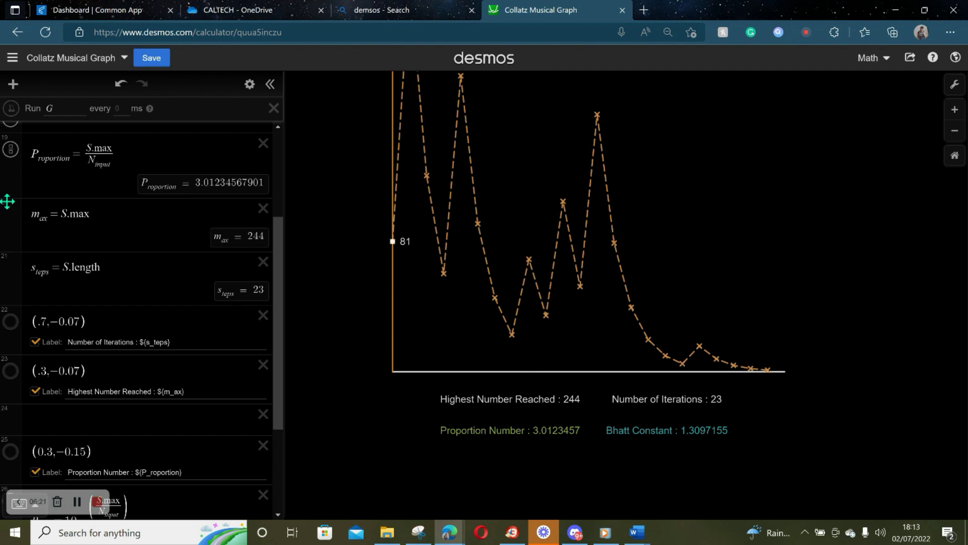
scroll(30, 212, "up", 3)
left_click(38, 261)
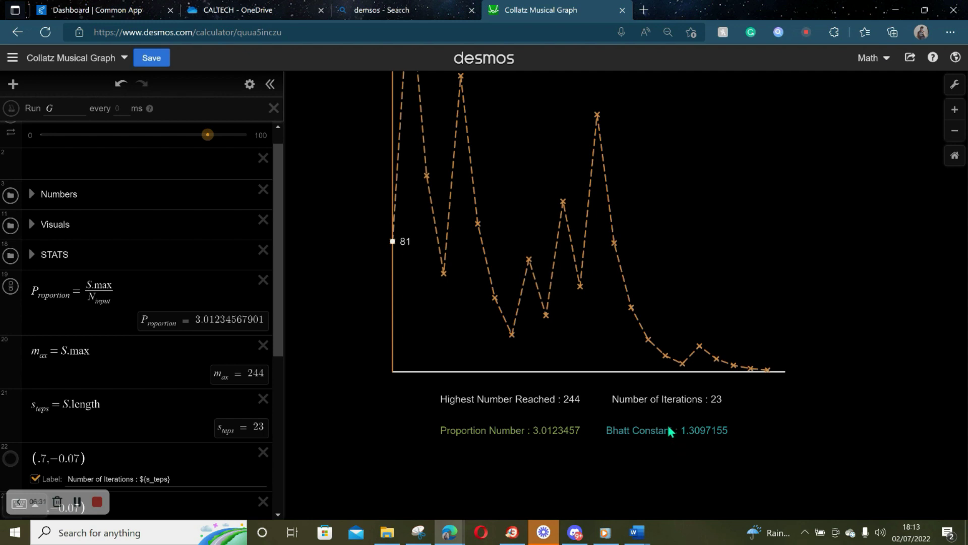
scroll(666, 429, "up", 2)
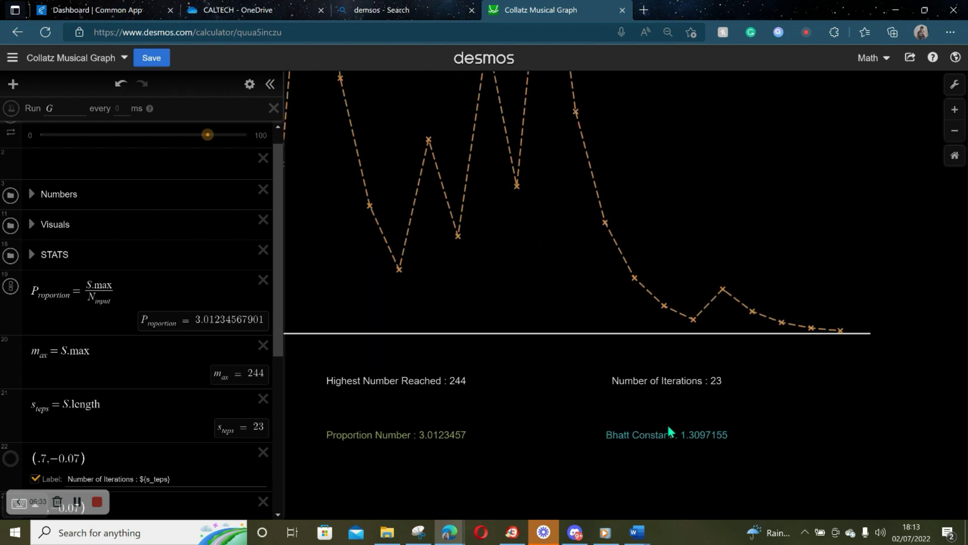
scroll(670, 430, "down", 2)
scroll(160, 266, "up", 1)
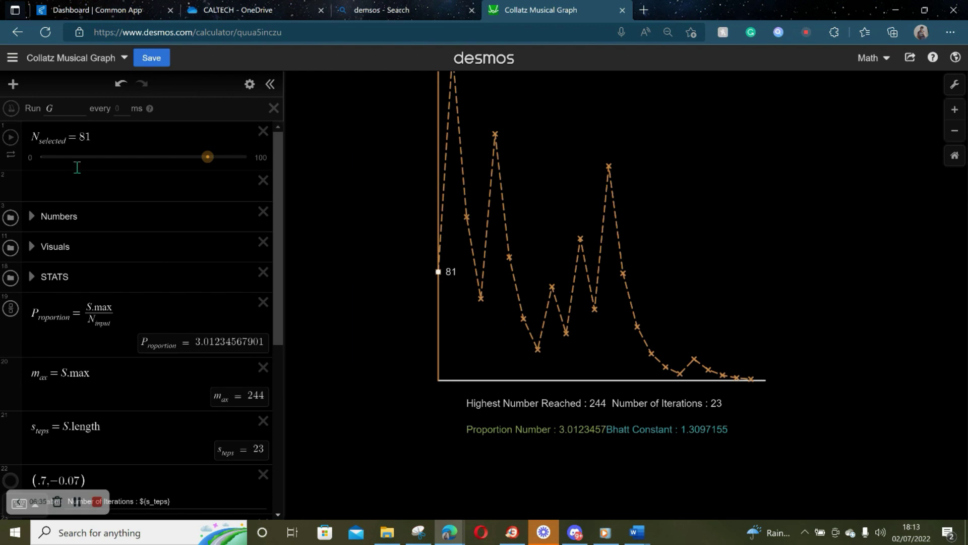
left_click(100, 158)
left_click_drag(100, 157, 77, 158)
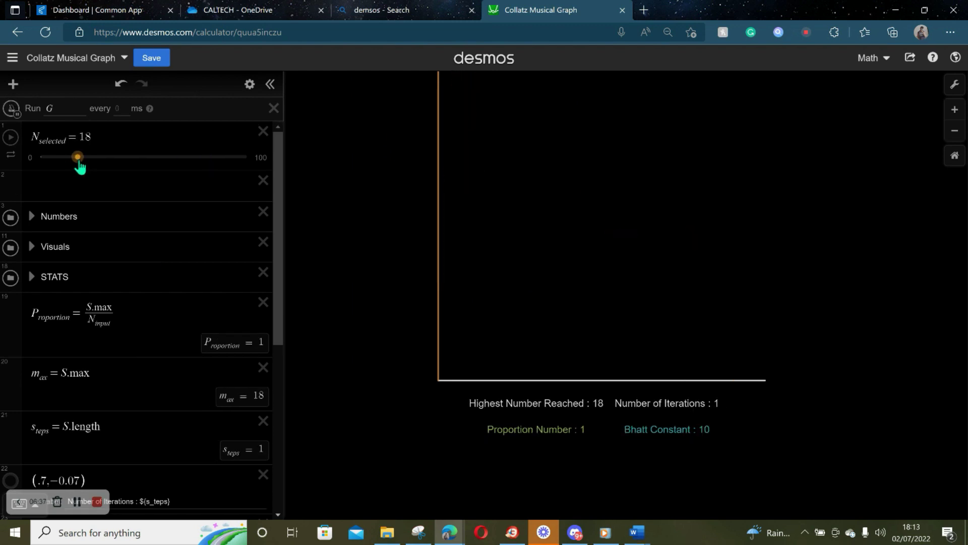
left_click(161, 183)
left_click(169, 160)
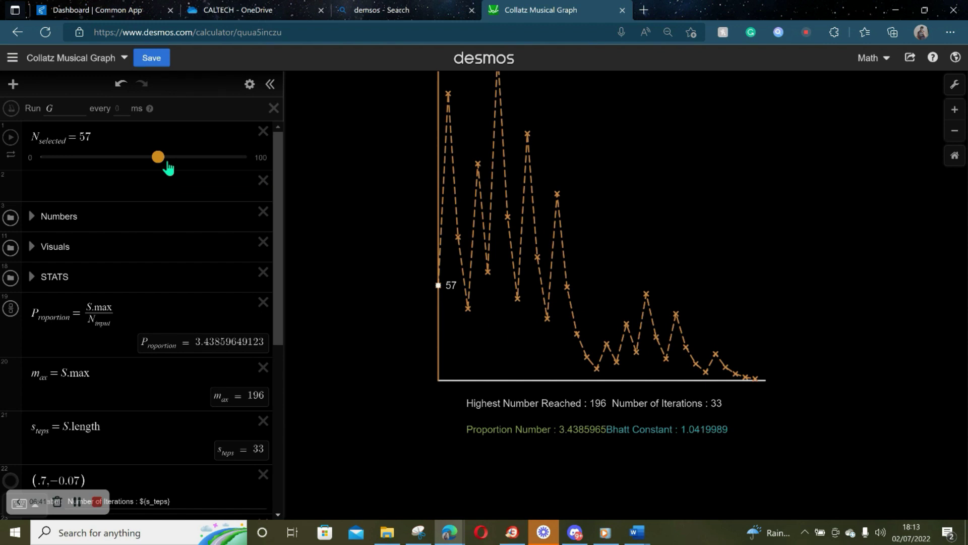
left_click(204, 159)
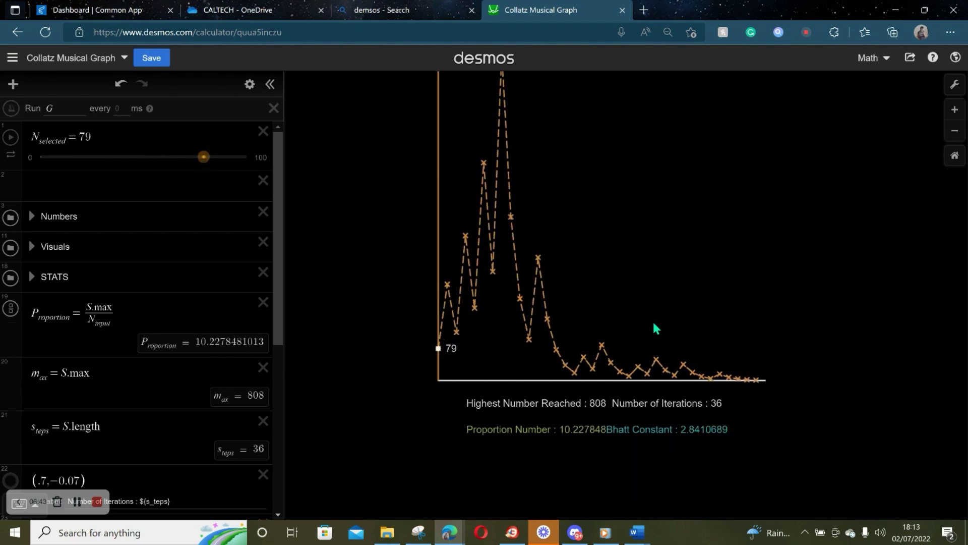
- Set N_selected to 27 and to 45, comparing the Bhatt Constant for the two sequences
left_click(66, 155)
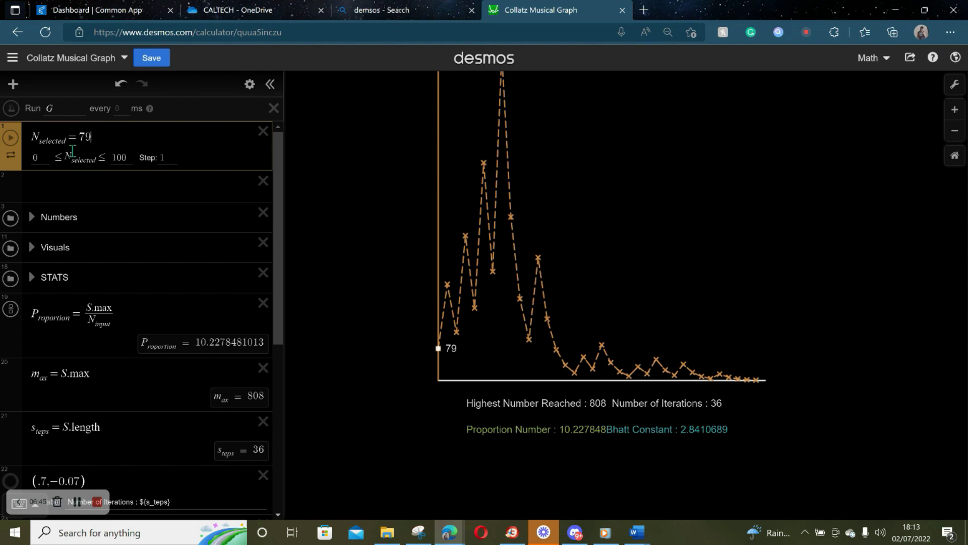
key("Return")
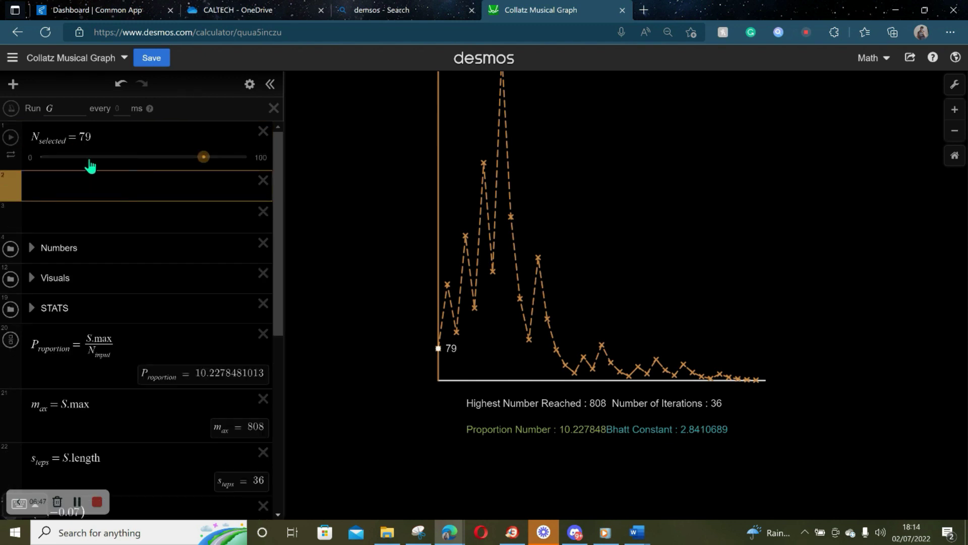
left_click_drag(83, 160, 96, 164)
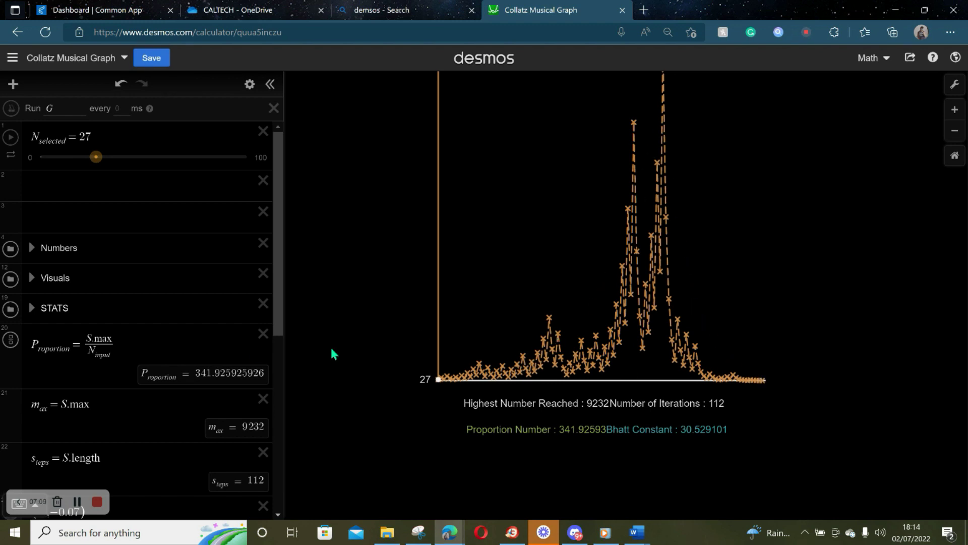
left_click(133, 161)
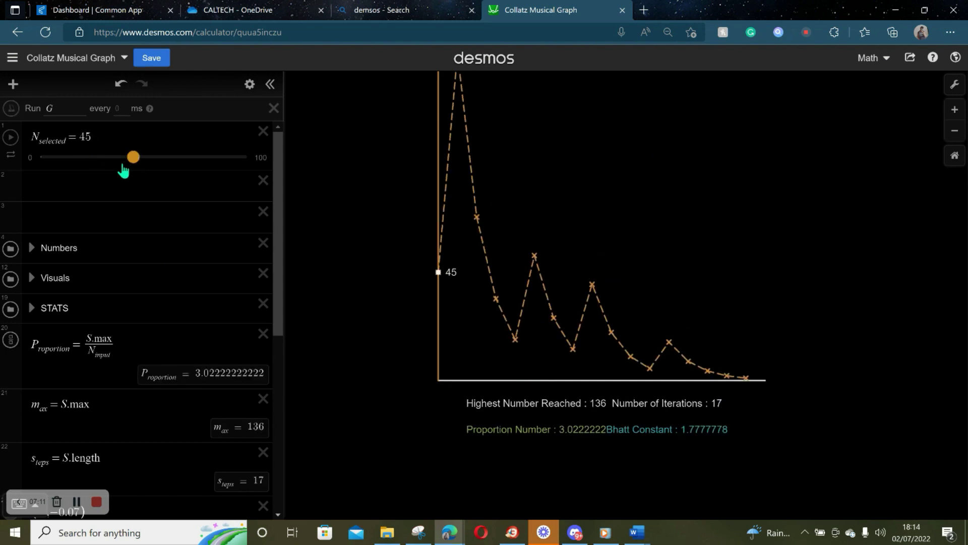
- Set N_selected to 1024 and check the Bhatt Constant for that power of two
left_click(96, 144)
key("BackSpace")
key("BackSpace")
type("102")
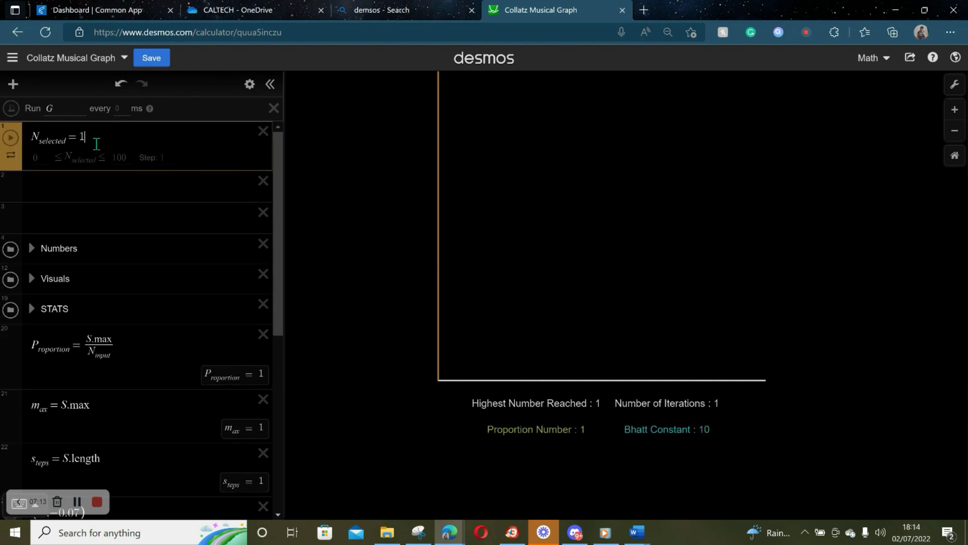
type("4")
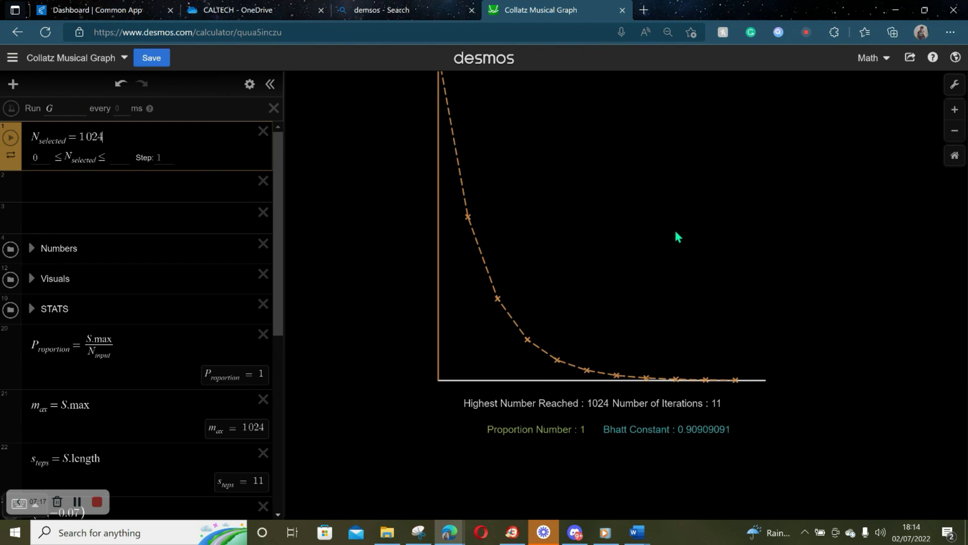
- Delete the two blank expressions below N_selected and set N_selected to 5
key("BackSpace")
key("BackSpace")
key("BackSpace")
key("BackSpace")
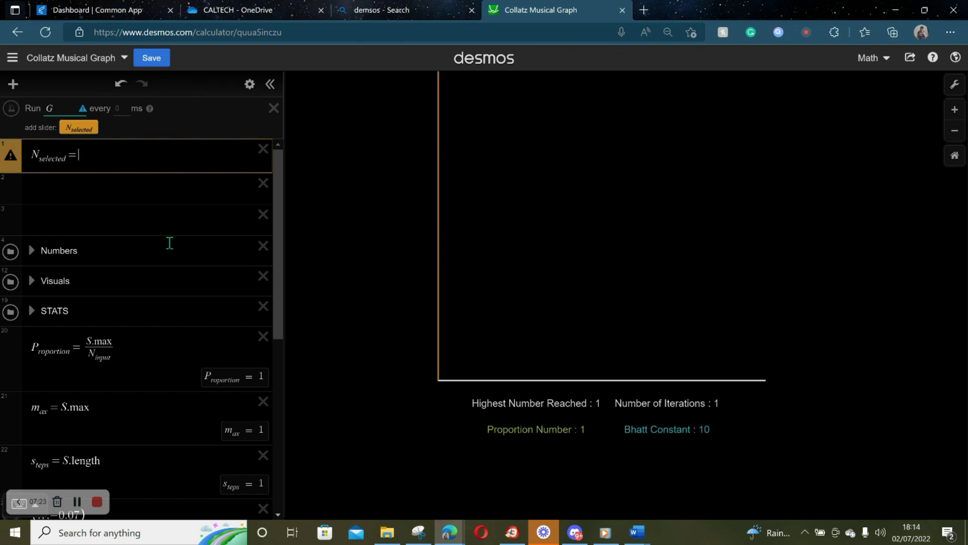
left_click(262, 214)
key("BackSpace")
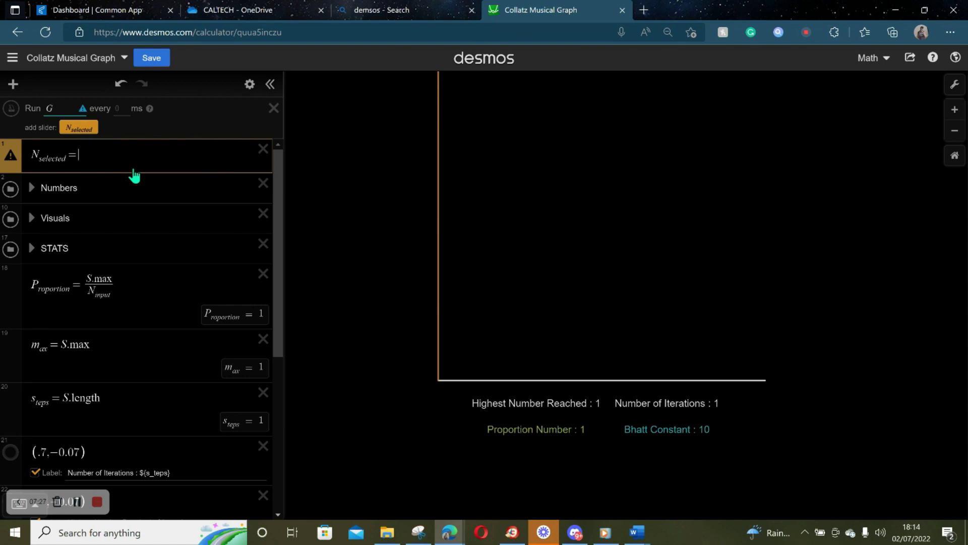
type("5")
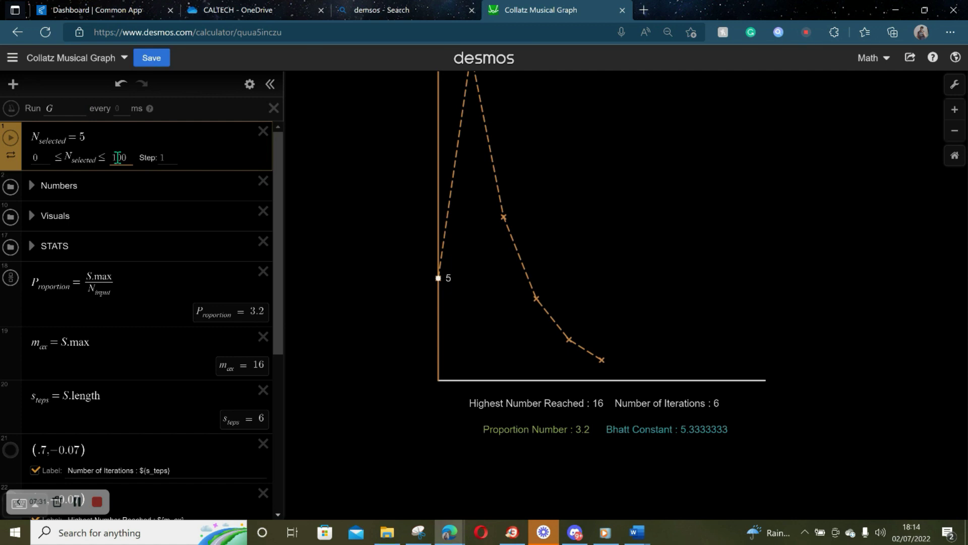
left_click(196, 283)
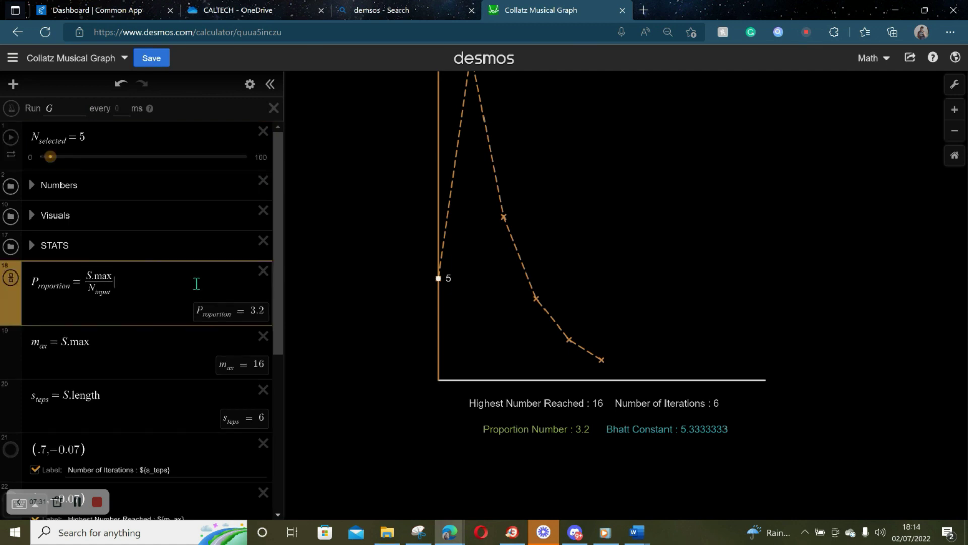
left_click(54, 167)
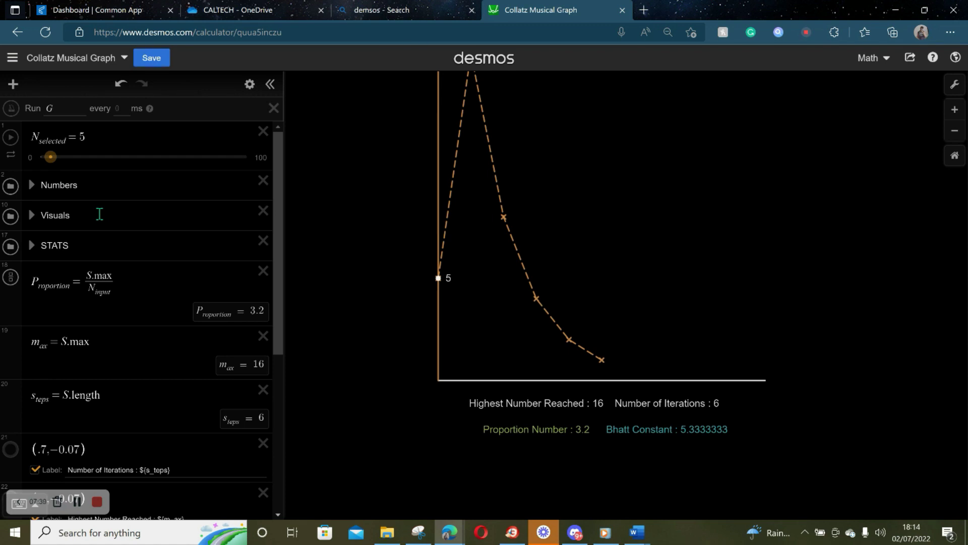
scroll(104, 307, "down", 5)
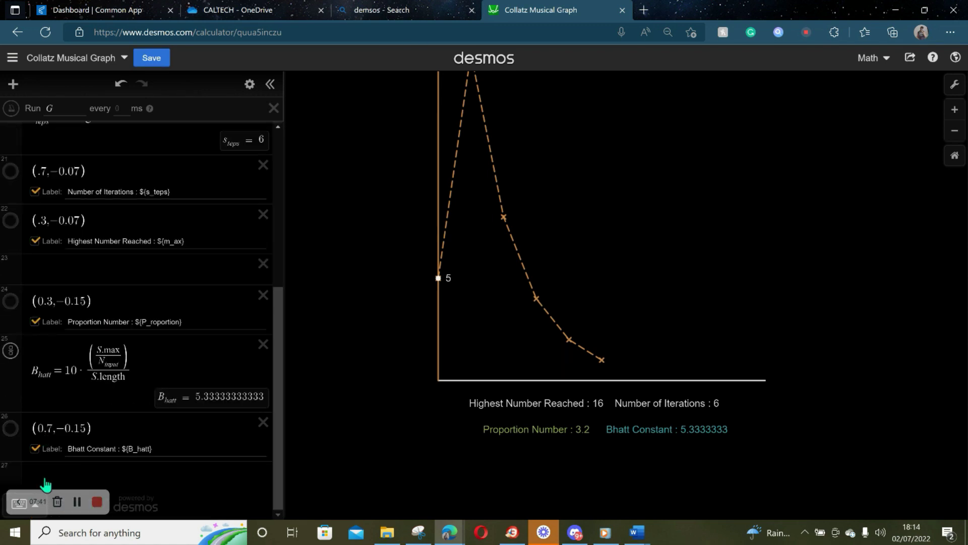
left_click(54, 479)
type("P")
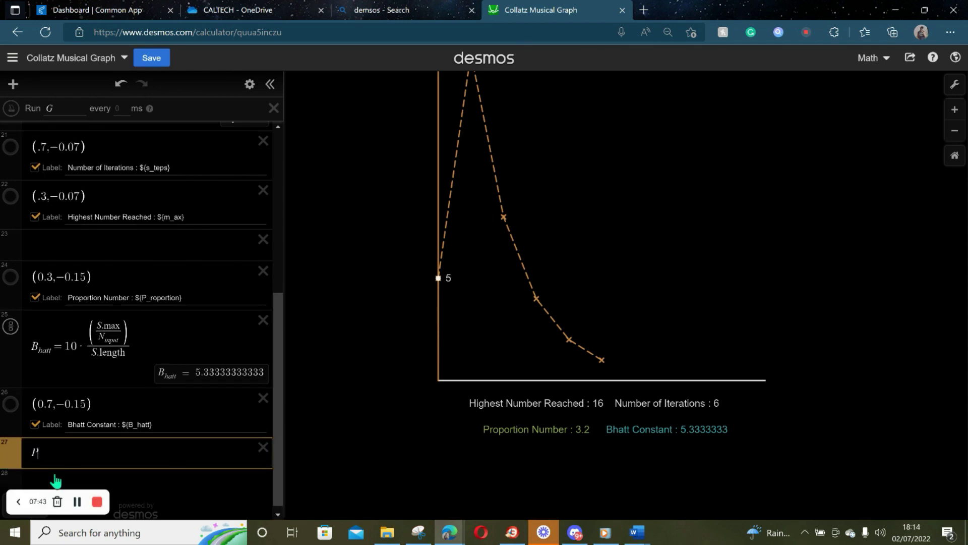
scroll(56, 241, "up", 5)
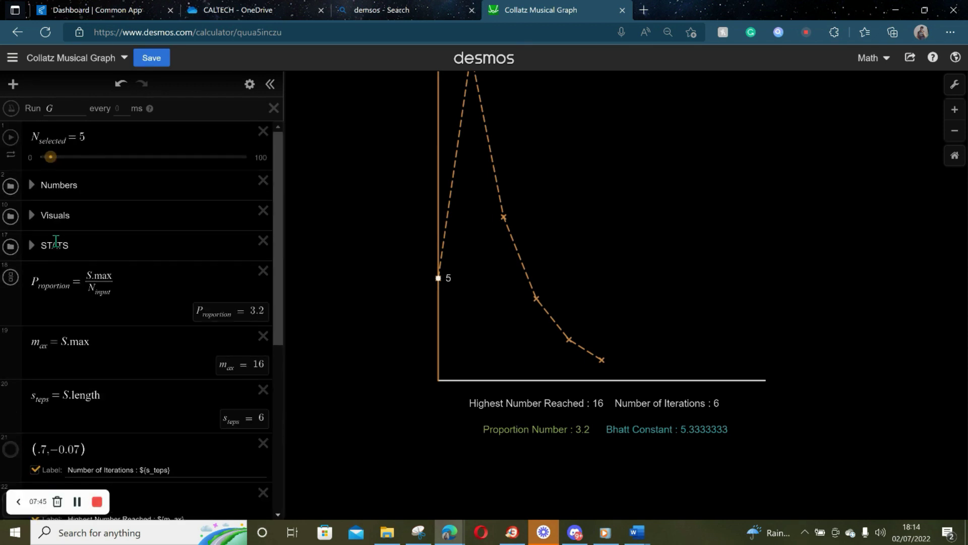
- Expand the STATS folder and move the P_roportion, m_ax and s_teps expressions into it
left_click(31, 245)
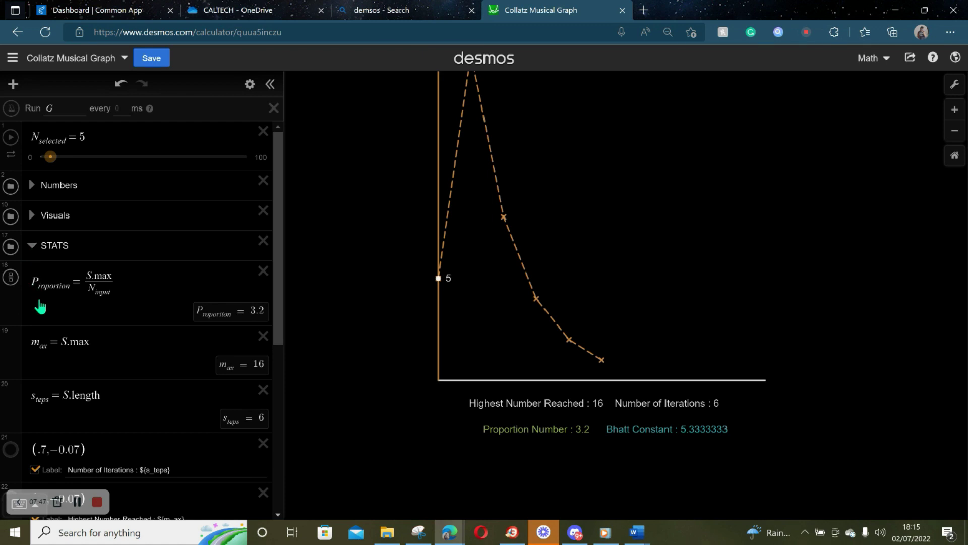
mouse_move(15, 315)
left_mouse_down()
mouse_move(36, 308)
mouse_move(33, 318)
left_mouse_up()
left_click(9, 368)
scroll(16, 353, "down", 3)
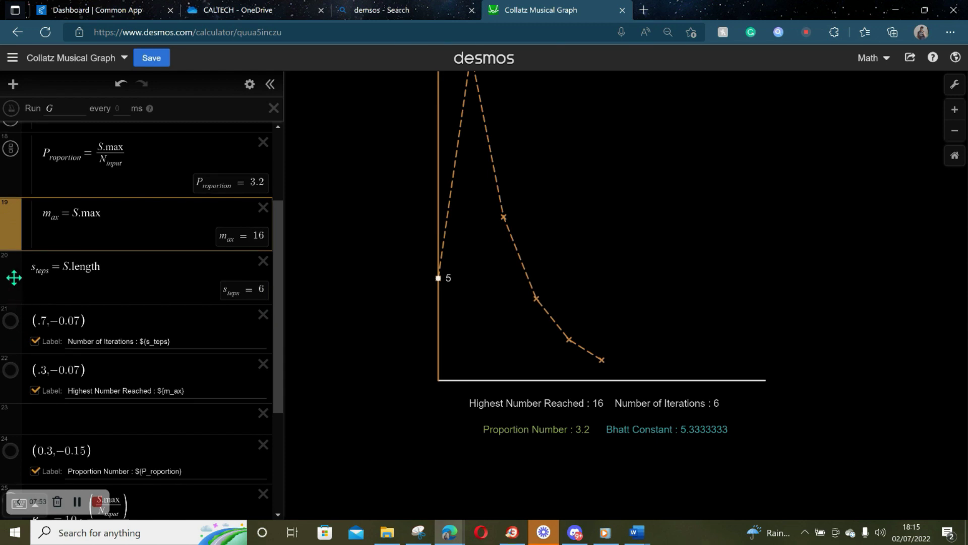
left_click(48, 296)
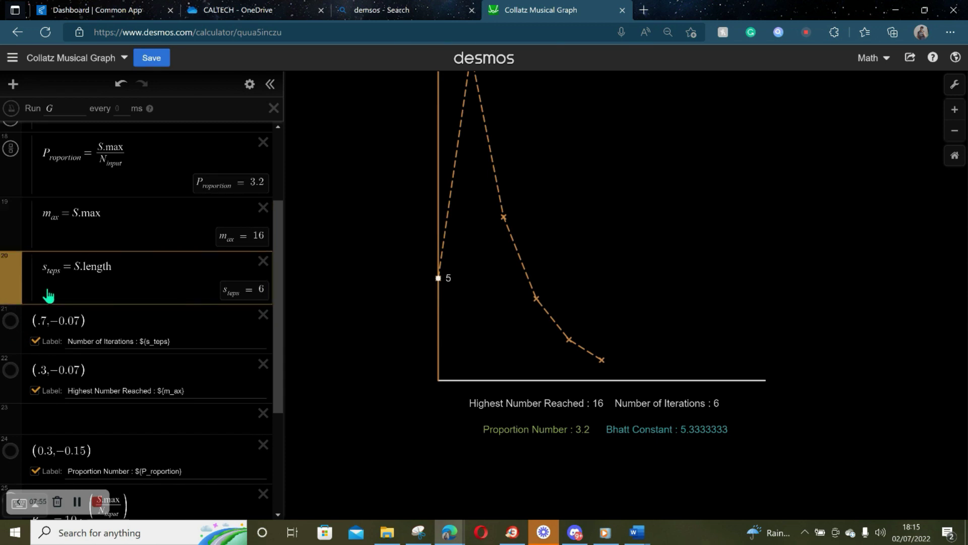
- Move the Number of Iterations and Highest Number Reached label points into STATS, with the B_hatt formula placed above them
scroll(48, 295, "down", 2)
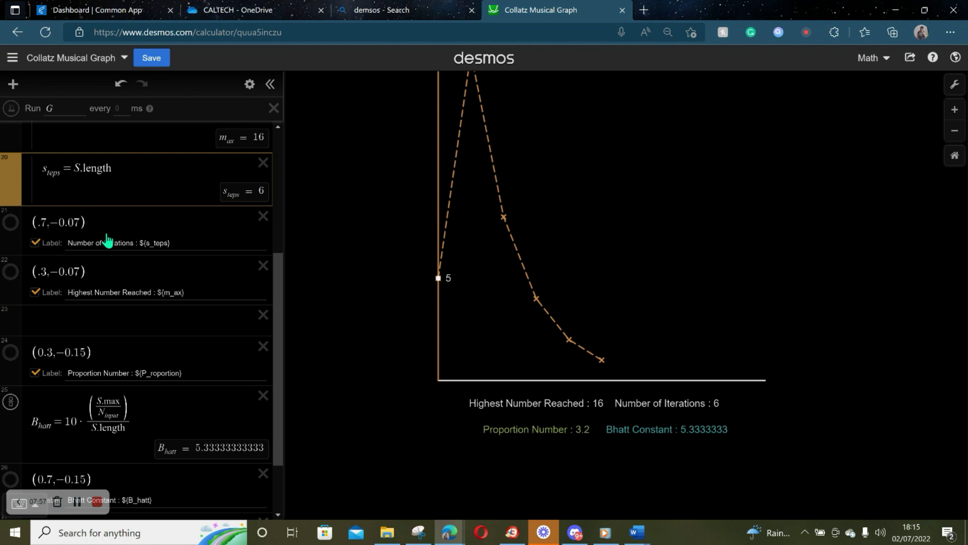
left_click(28, 248)
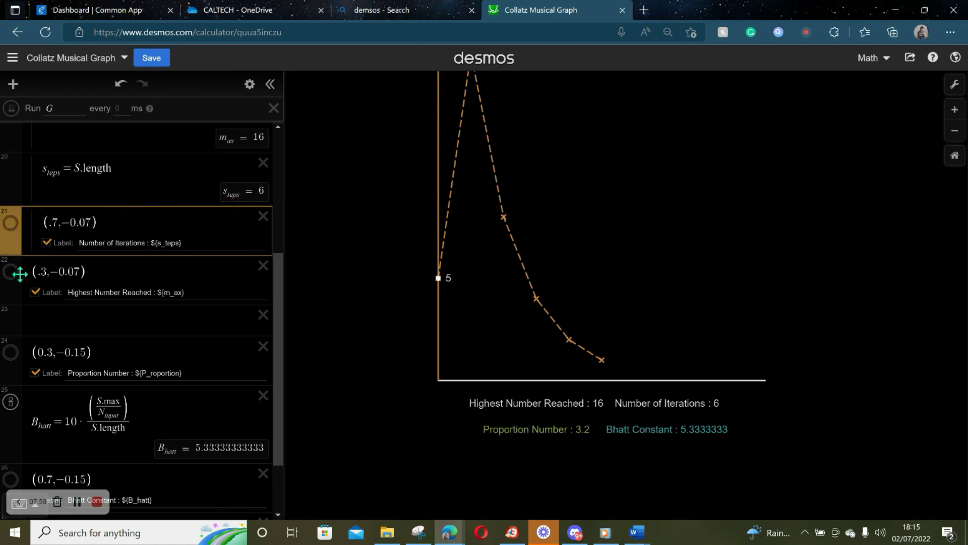
left_click(10, 296)
left_click_drag(18, 330, 11, 446)
left_click_drag(11, 401, 58, 243)
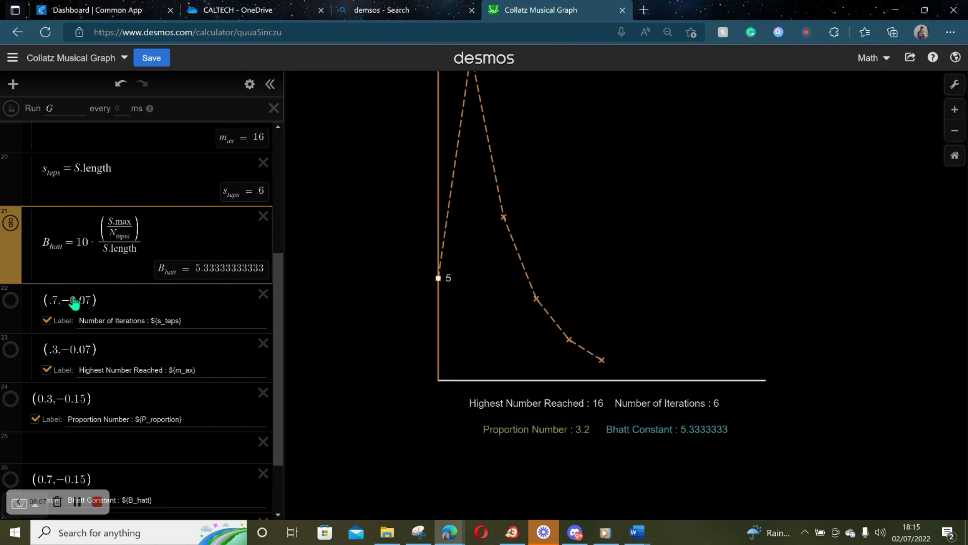
- Move the Proportion Number and Bhatt Constant label points into the STATS folder
left_click(10, 438)
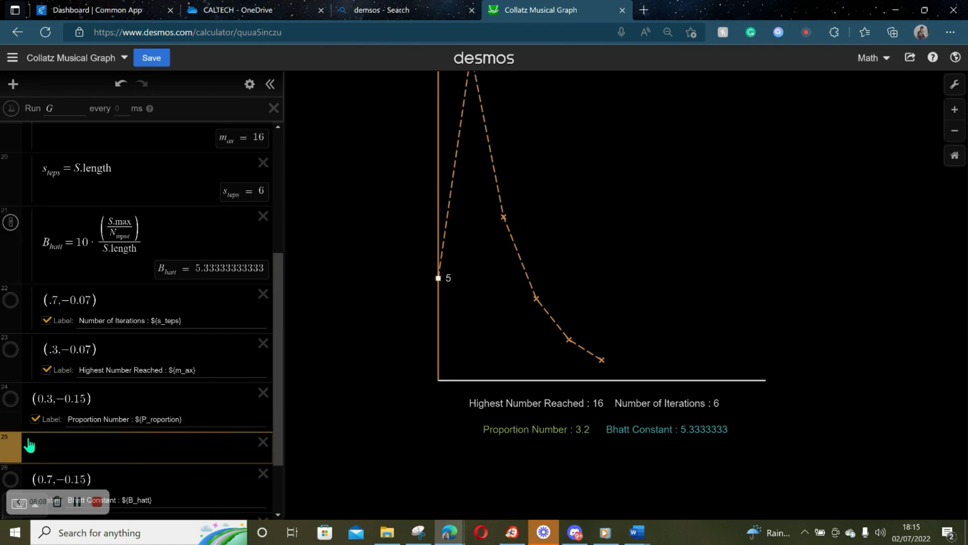
left_click(7, 416)
key("ctrl+plus")
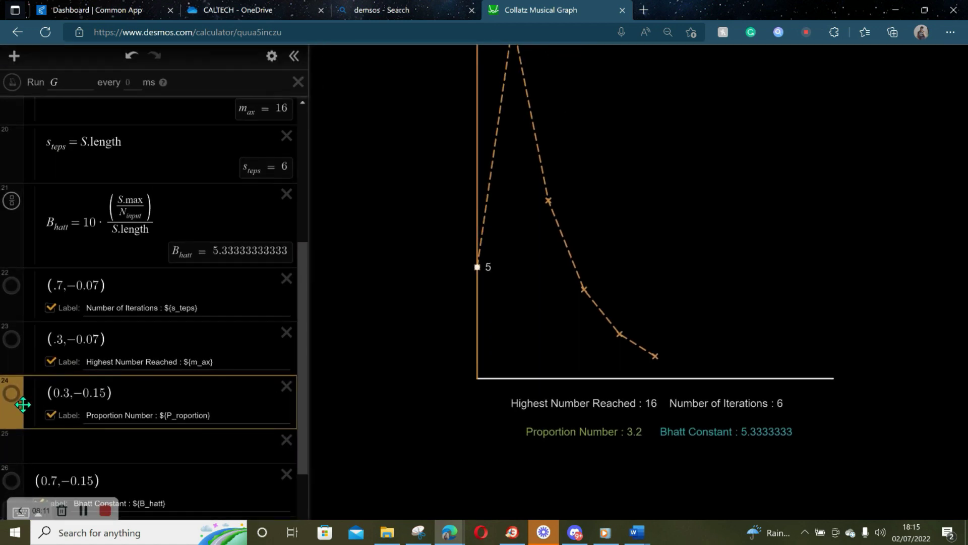
scroll(23, 404, "down", 2)
left_click_drag(10, 417, 31, 382)
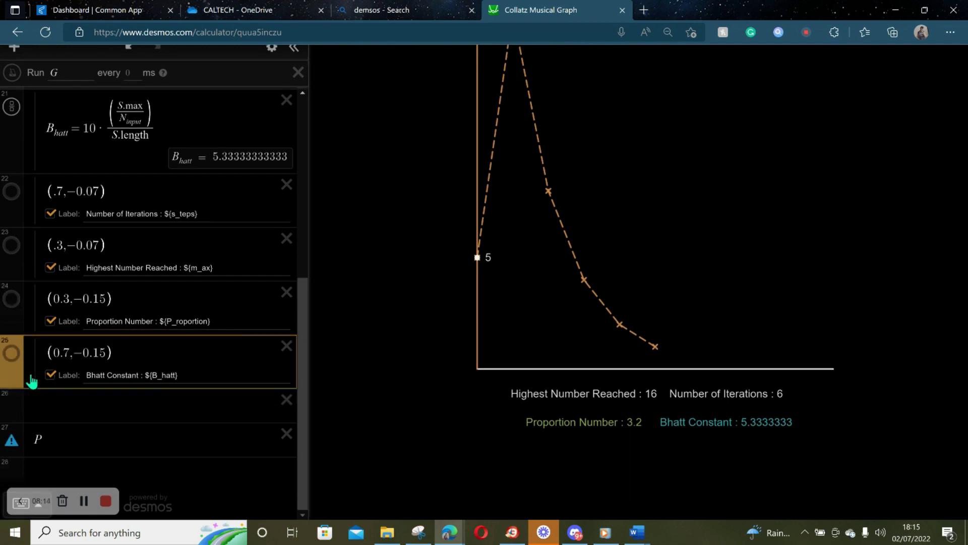
- Delete the leftover blank expression, collapse the STATS folder and clear the stray P below it
left_click(286, 400)
scroll(108, 101, "up", 6)
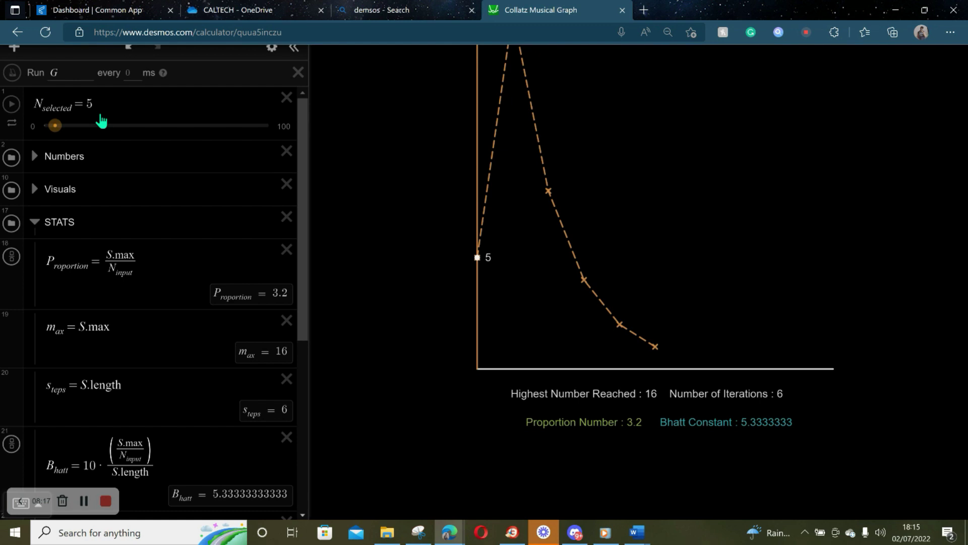
left_click(34, 224)
left_click(68, 255)
key("BackSpace")
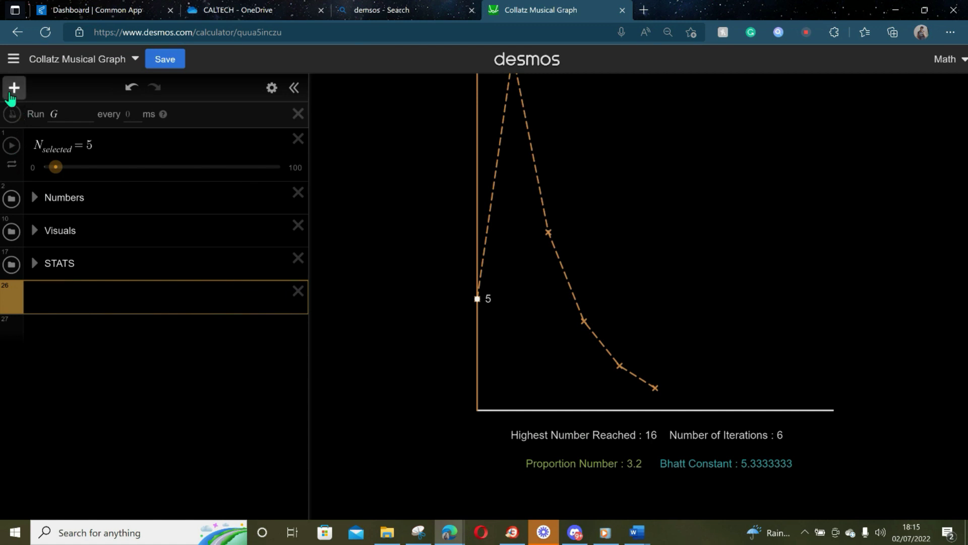
- Add a new folder below STATS and name it "Peaks and Troughs"
left_click(14, 88)
left_click(44, 201)
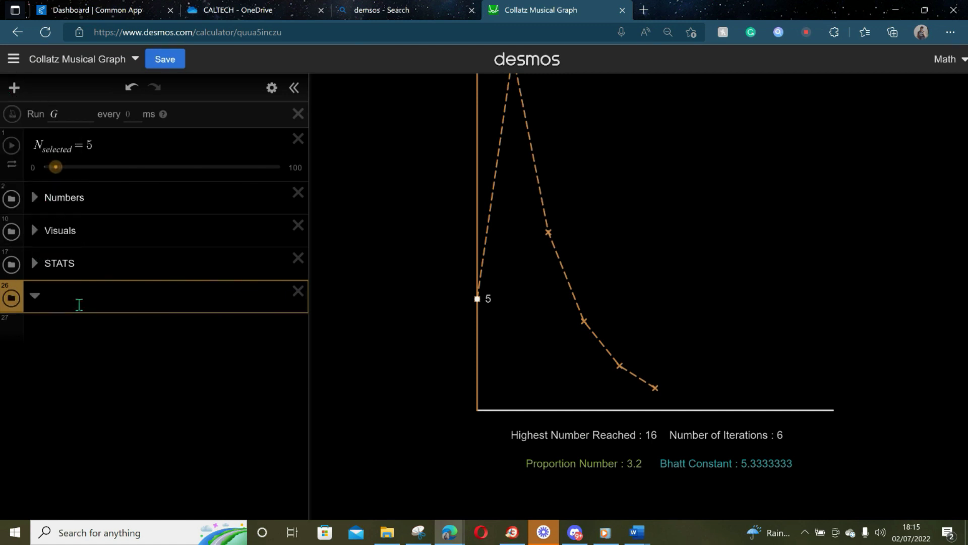
type("P")
type("eaks As")
key("BackSpace")
type("nd Troughs")
left_click(80, 296)
key("BackSpace")
type("A")
key("BackSpace")
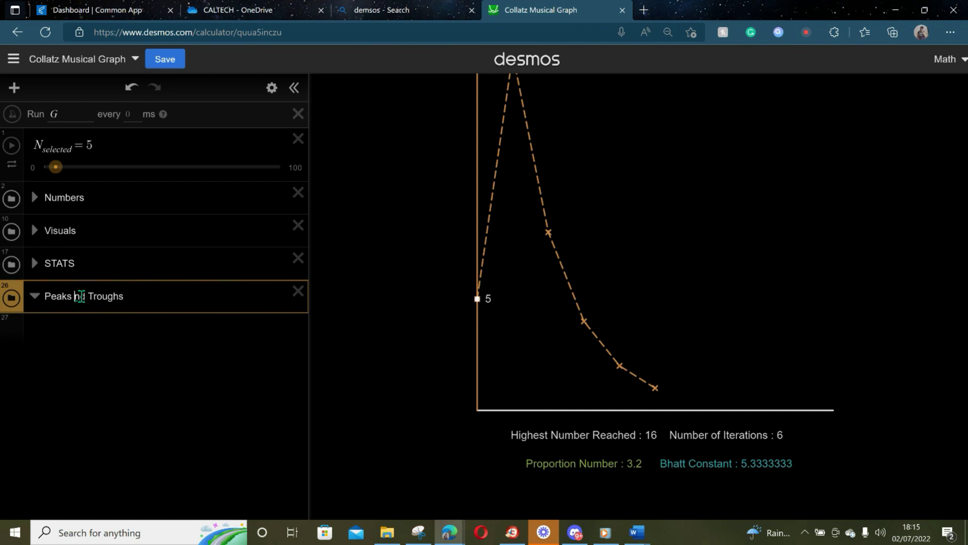
type("a")
- Begin a new expression "O =" beneath the Peaks and Troughs folder
left_click(47, 330)
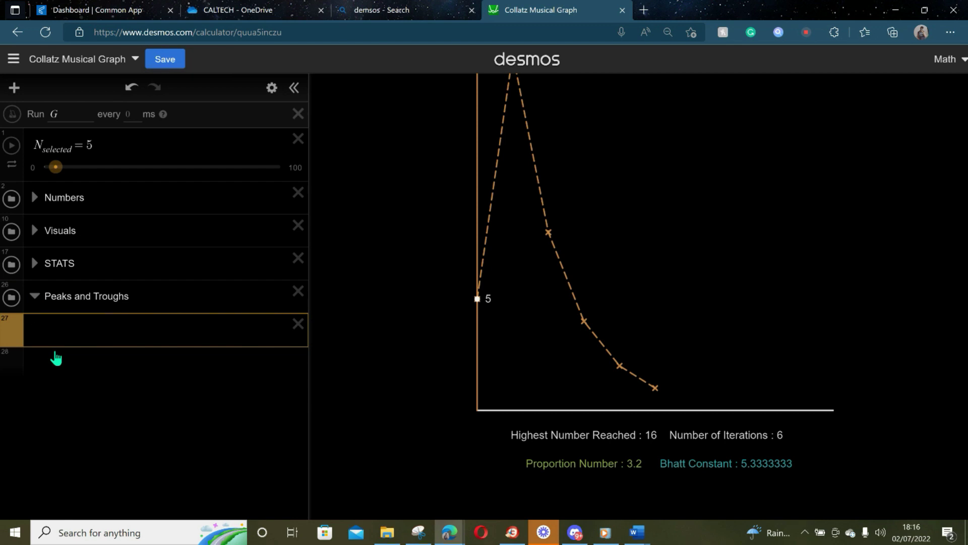
type("q")
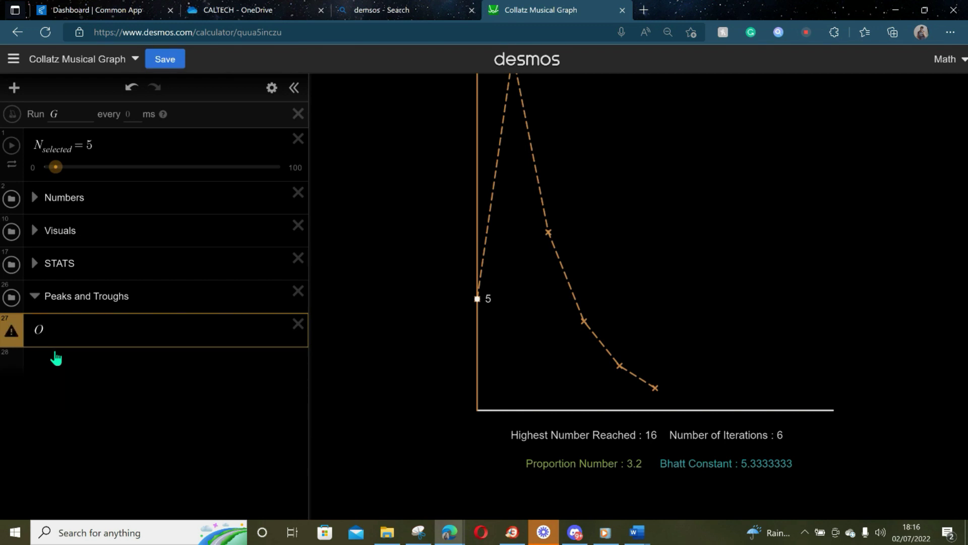
type("+")
key("BackSpace")
type("=")
- Examine the plotted sequence from its peak to its end and show the coordinates of the peak point
scroll(506, 273, "up", 3)
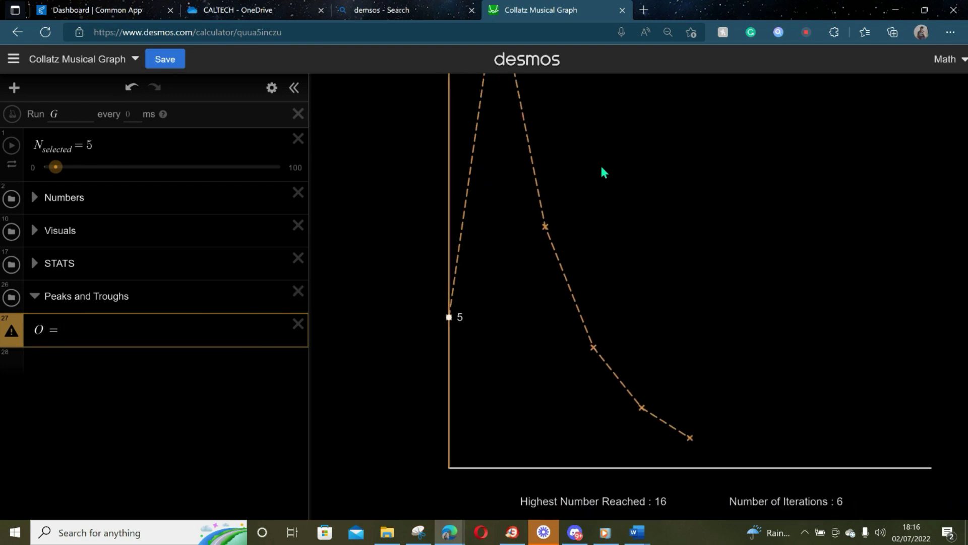
left_click_drag(601, 255, 595, 351)
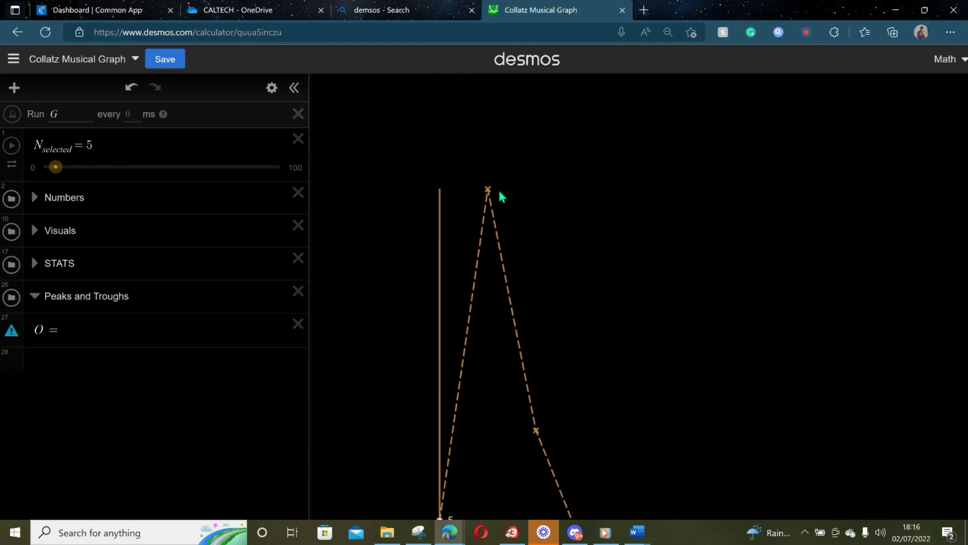
left_click_drag(497, 198, 480, 40)
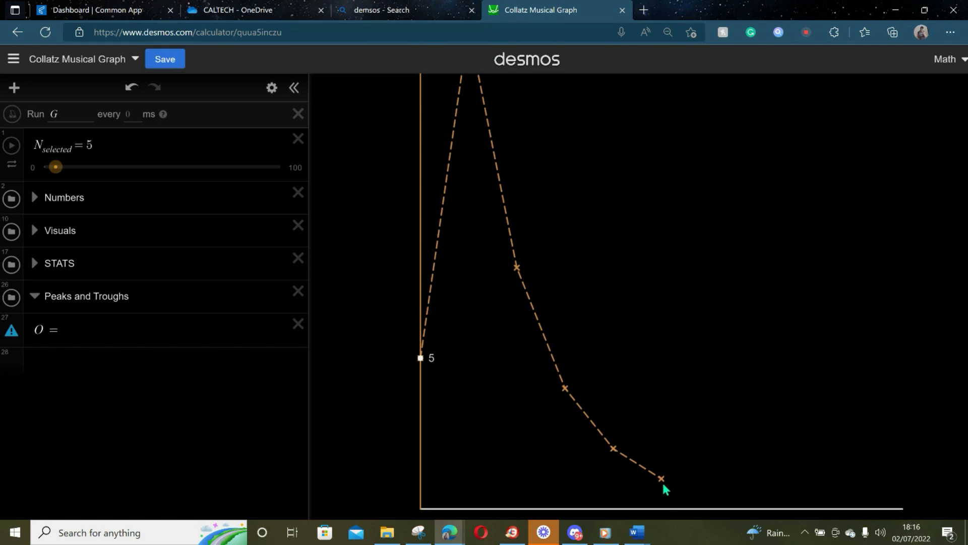
left_click_drag(617, 289, 621, 456)
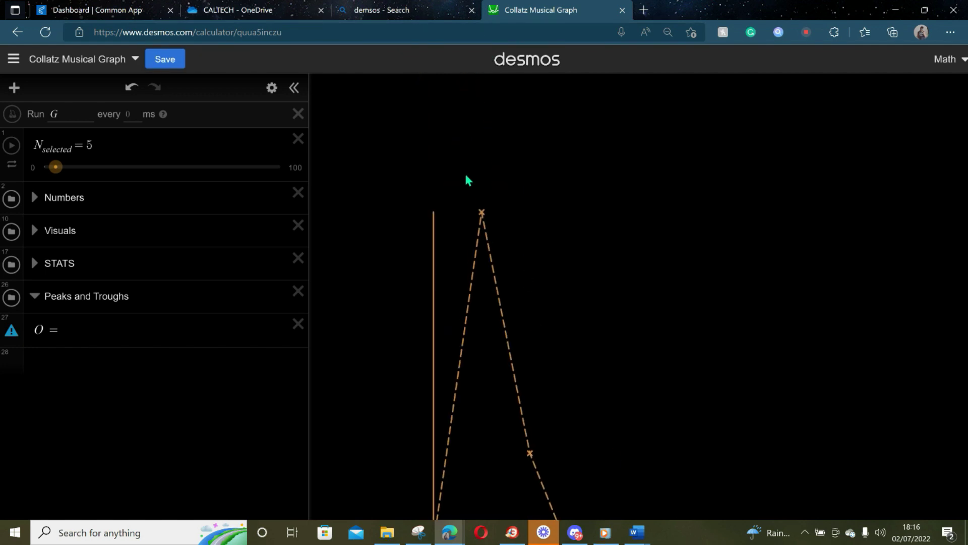
left_click(481, 214)
left_click_drag(539, 275, 591, 223)
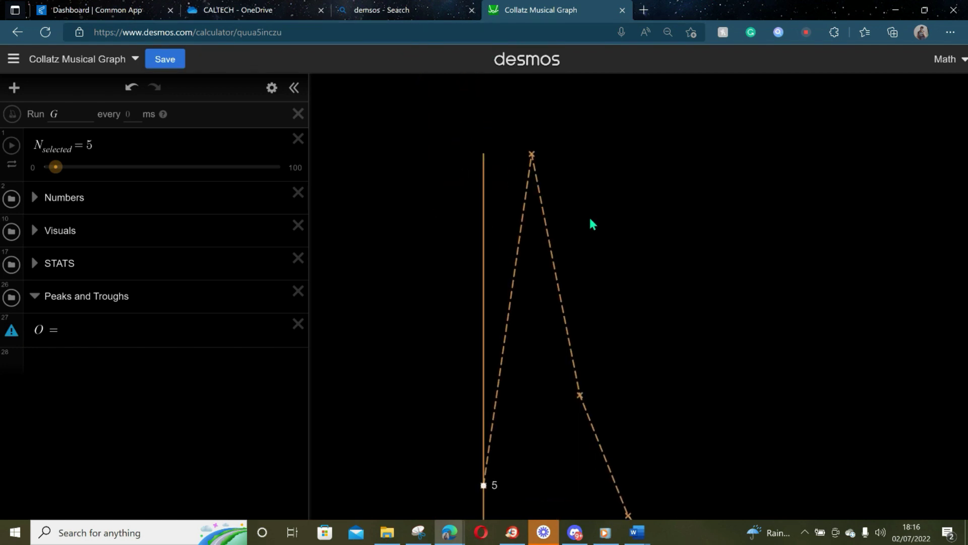
left_click(534, 156)
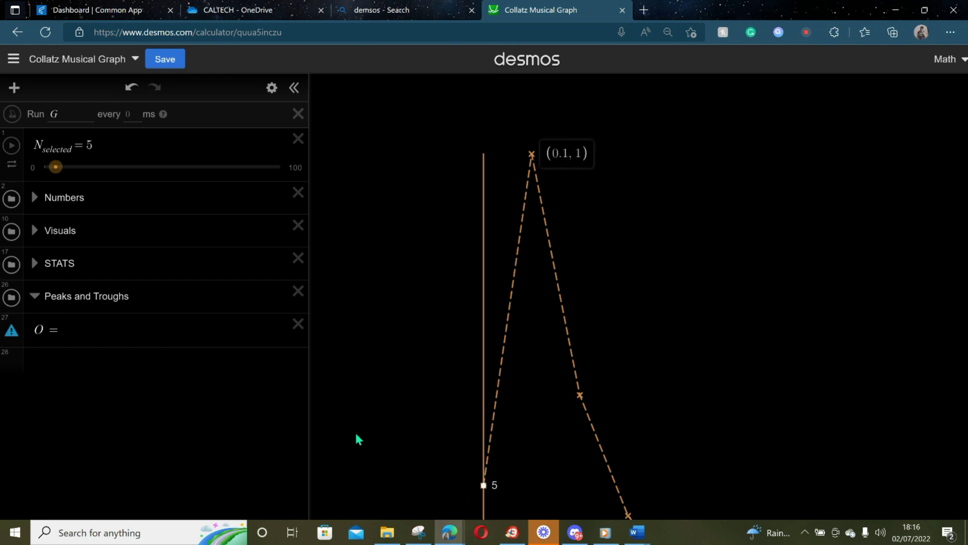
- Begin a piecewise expression "P = { }" below the O expression
left_click(108, 323)
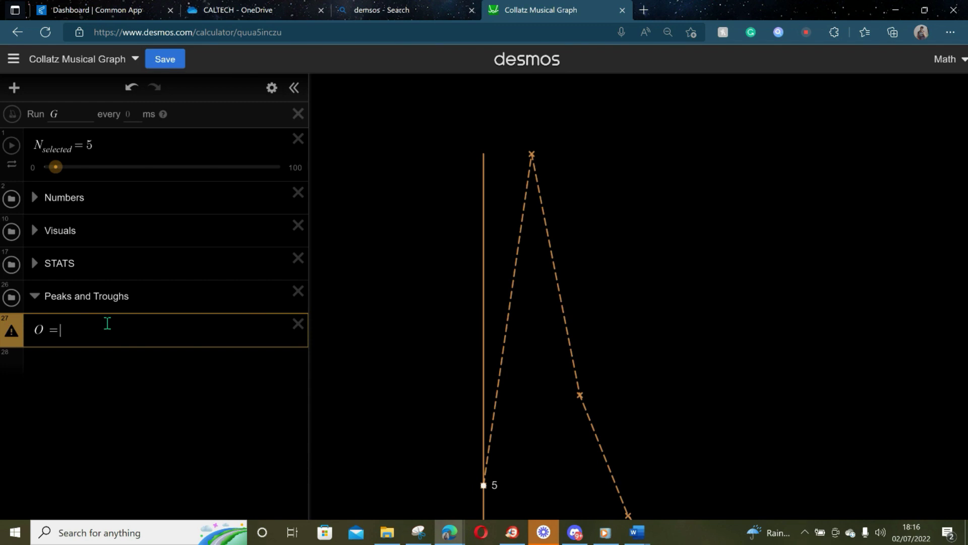
left_click(73, 358)
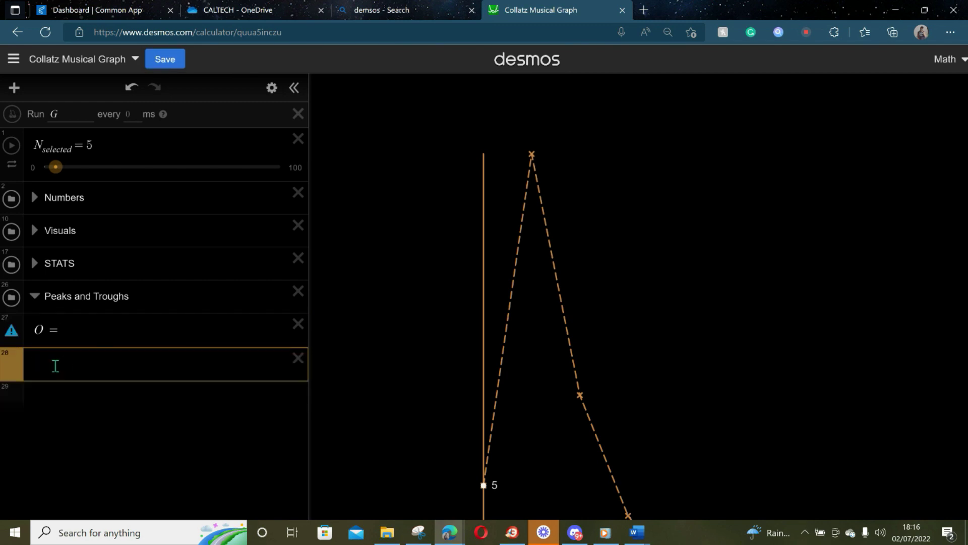
type("P=")
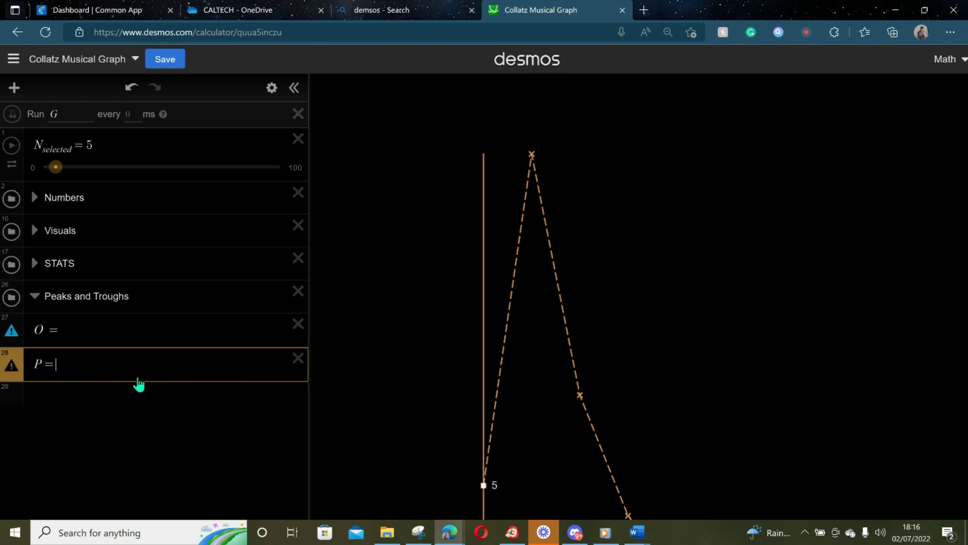
type("{")
key("Return")
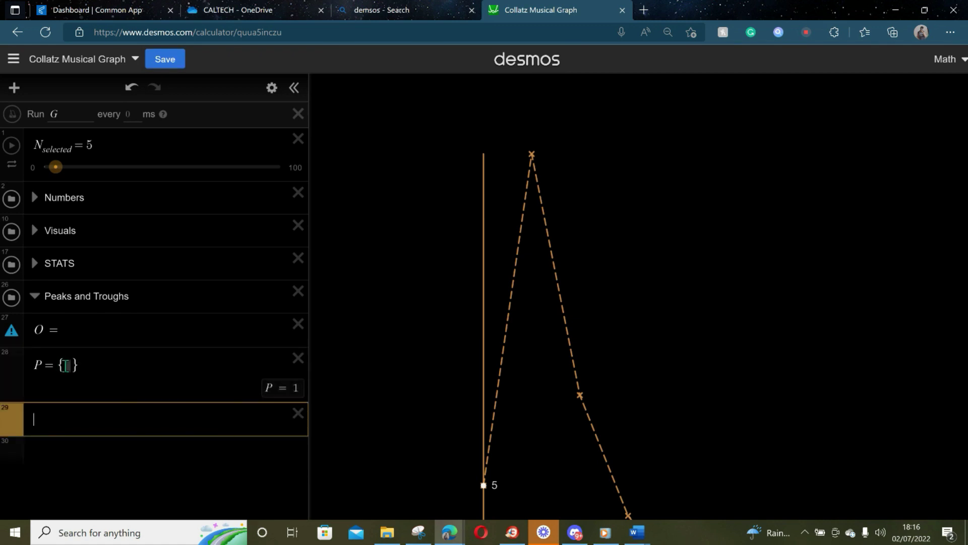
- Enter the condition N_next > N_last inside the braces of P
left_click(66, 366)
type("l_Nsel")
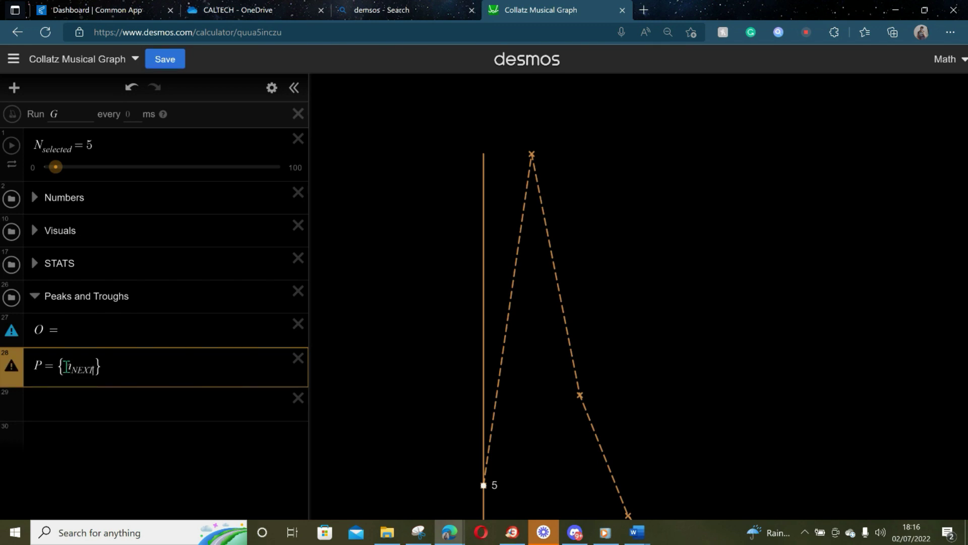
key("BackSpace")
key("BackSpace")
key("BackSpace")
key("BackSpace")
type("next")
type("(")
key("BackSpace")
type(">")
left_click(69, 373)
key("BackSpace")
type("N")
left_click(104, 367)
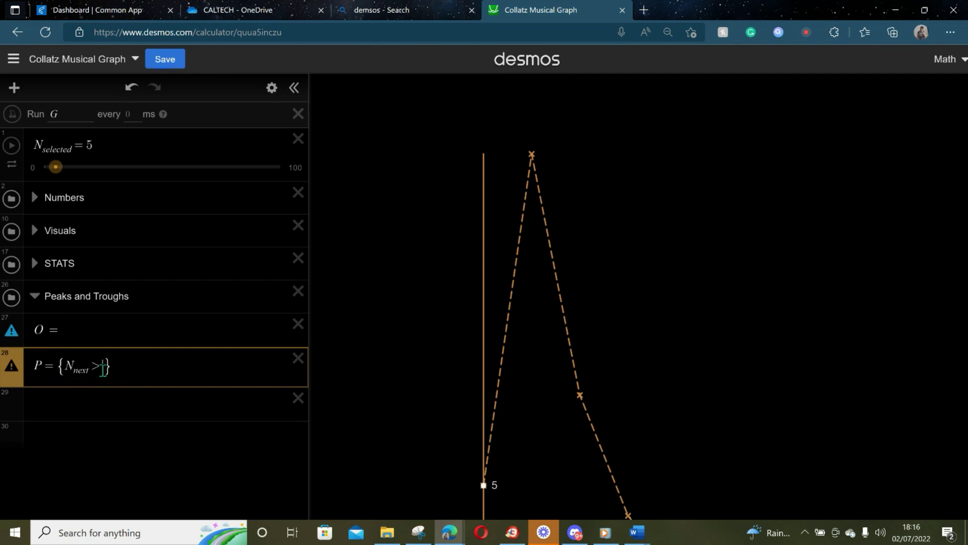
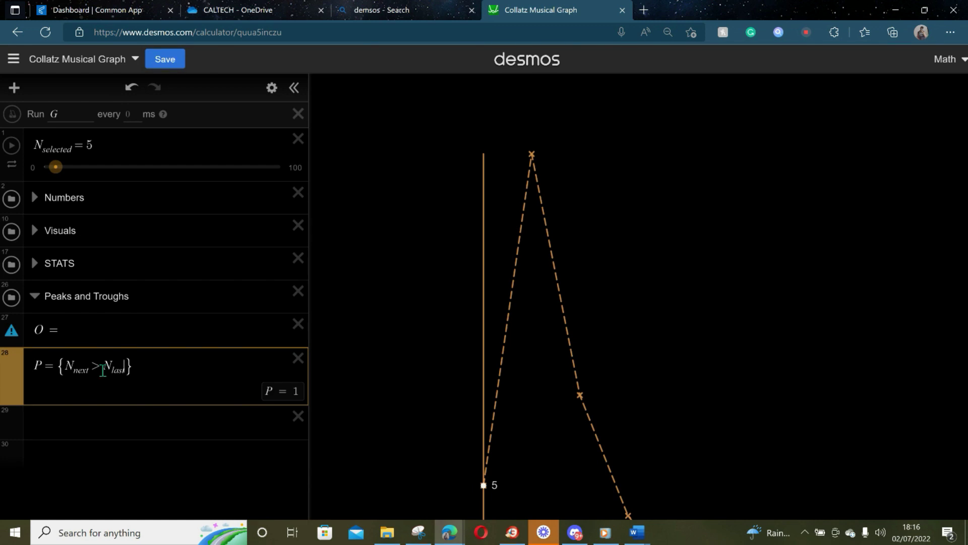
- Extend P's condition to N_next > N_last > 1 and begin its result as an action that updates J
type("> 1")
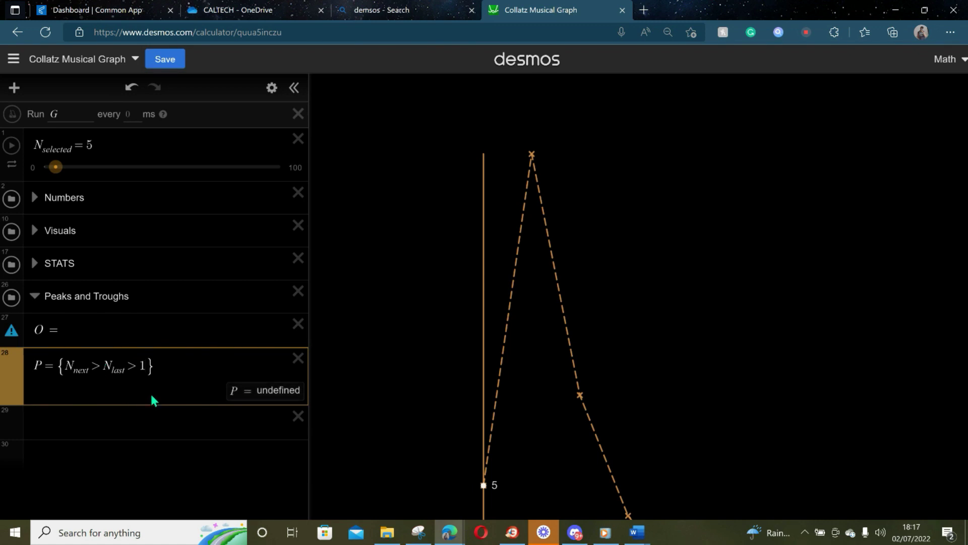
type(":")
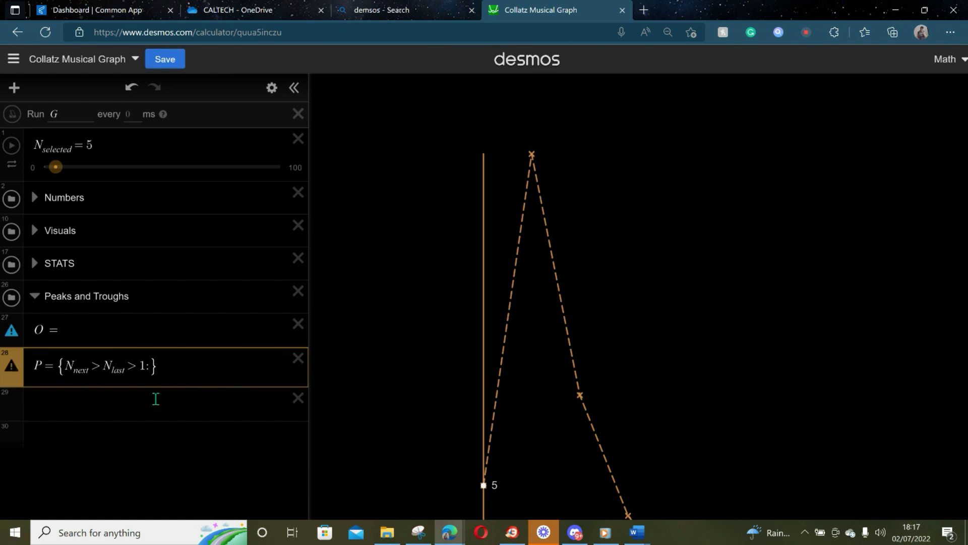
type("j")
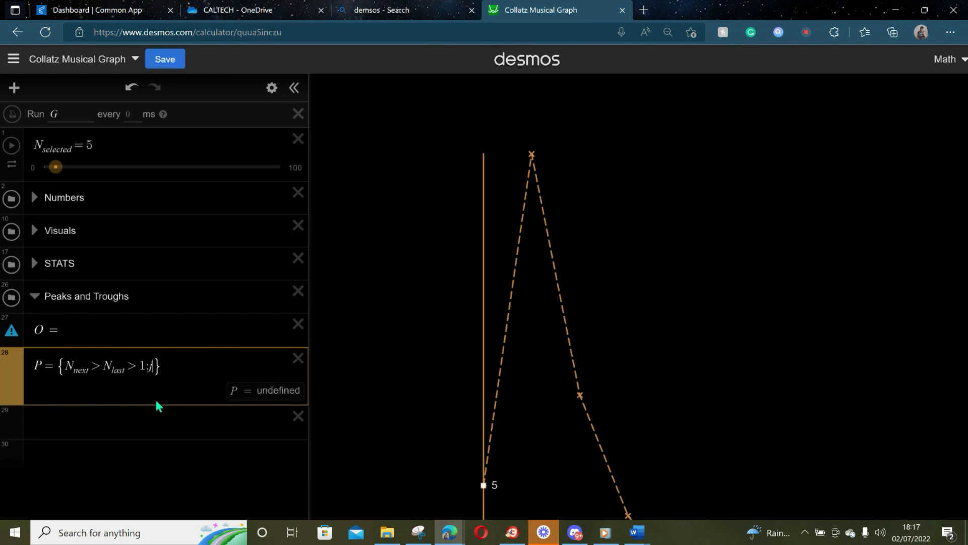
key("BackSpace")
type("l")
type("->")
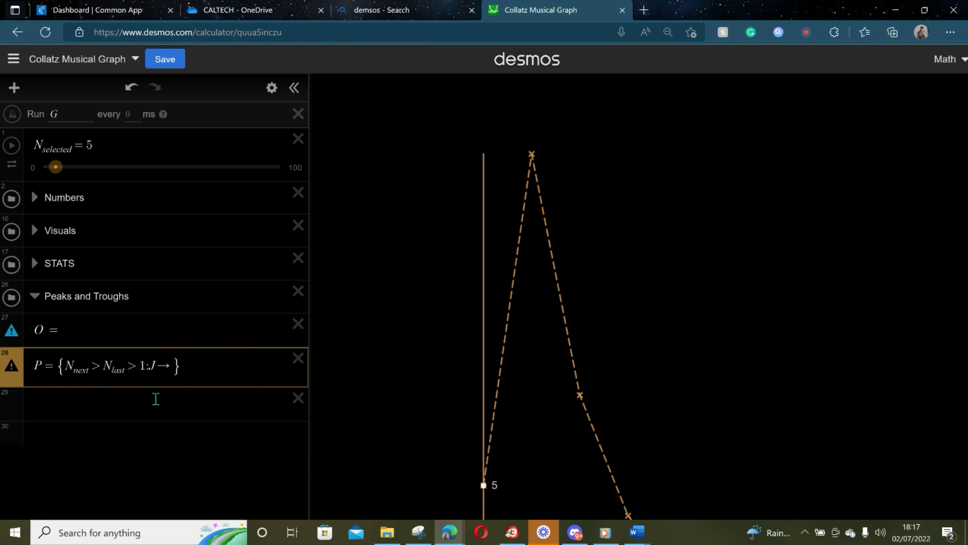
- Complete P's action as J → J.join(N_last)
type("j.ran")
key("BackSpace")
key("BackSpace")
key("BackSpace")
key("BackSpace")
key("BackSpace")
type("J")
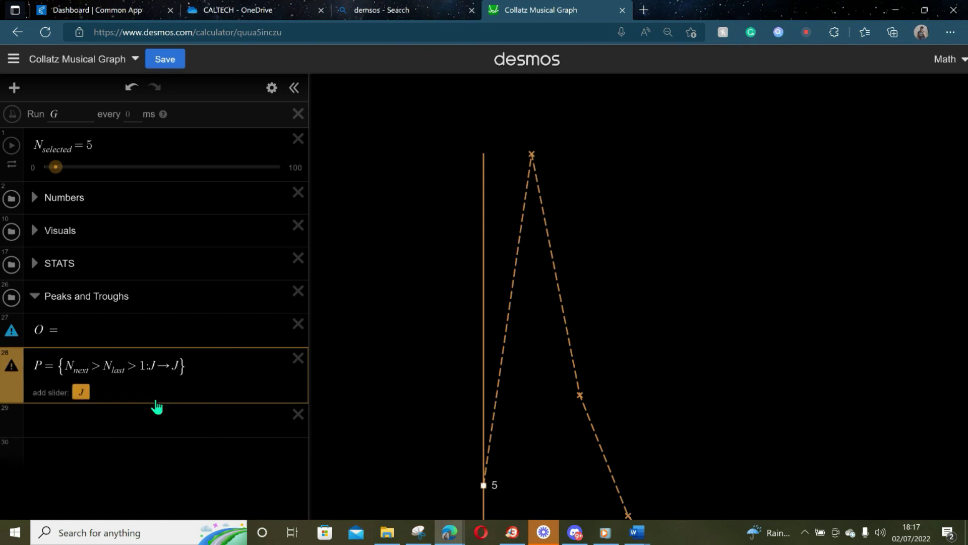
type(".")
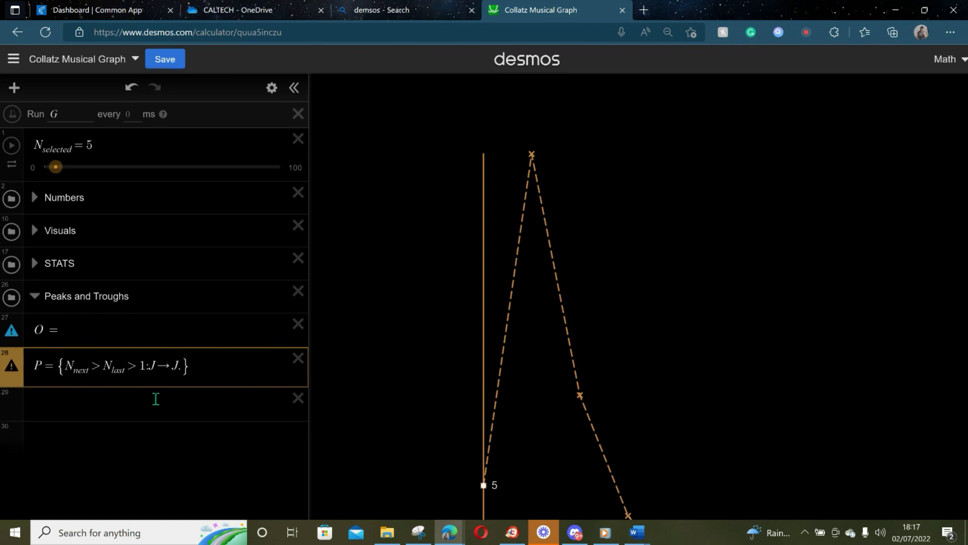
type("xy")
key("BackSpace")
key("BackSpace")
type("join(N")
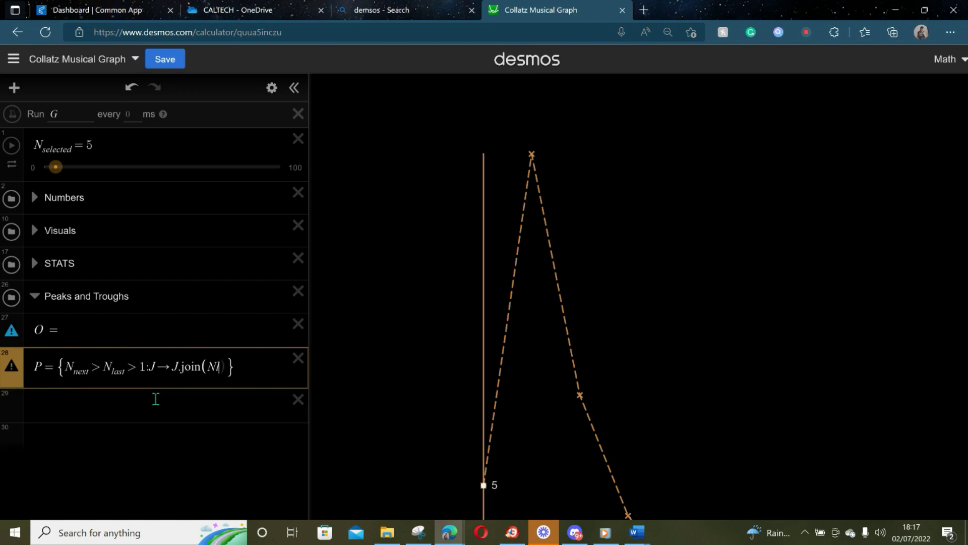
key("BackSpace")
type("_last")
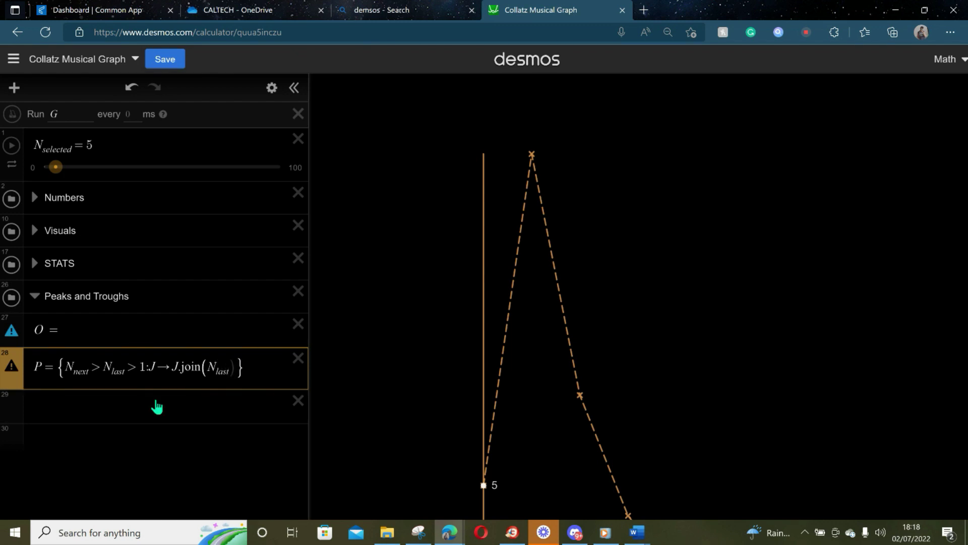
type(")")
- Define J as an empty list in the expression below P
left_click(119, 410)
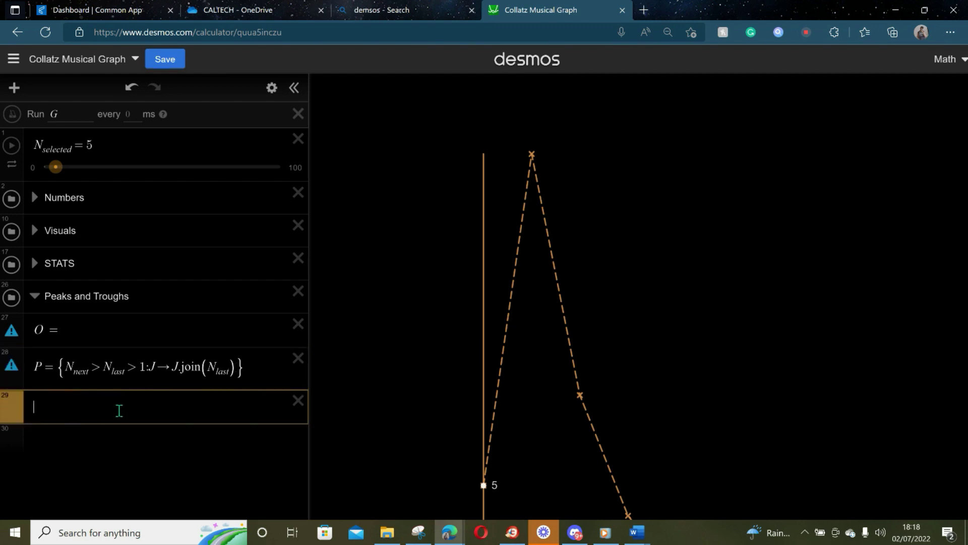
type("J={")
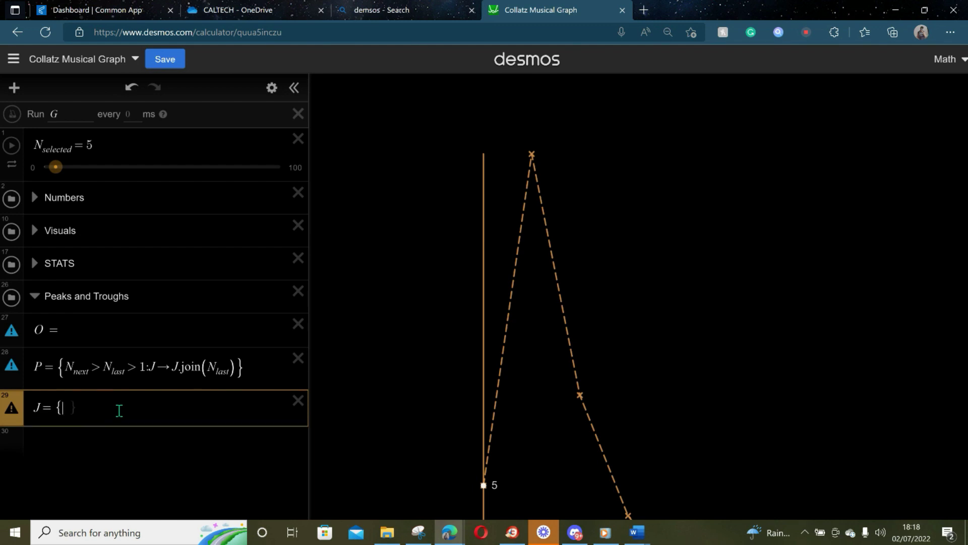
key("BackSpace")
type("[")
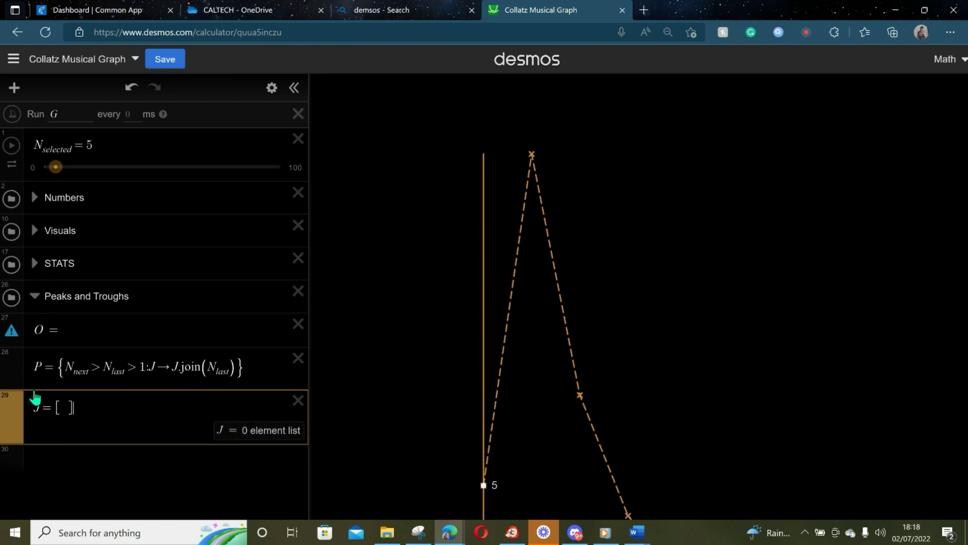
- Add a piecewise expression Y = { } with empty braces below the J list
left_click(52, 469)
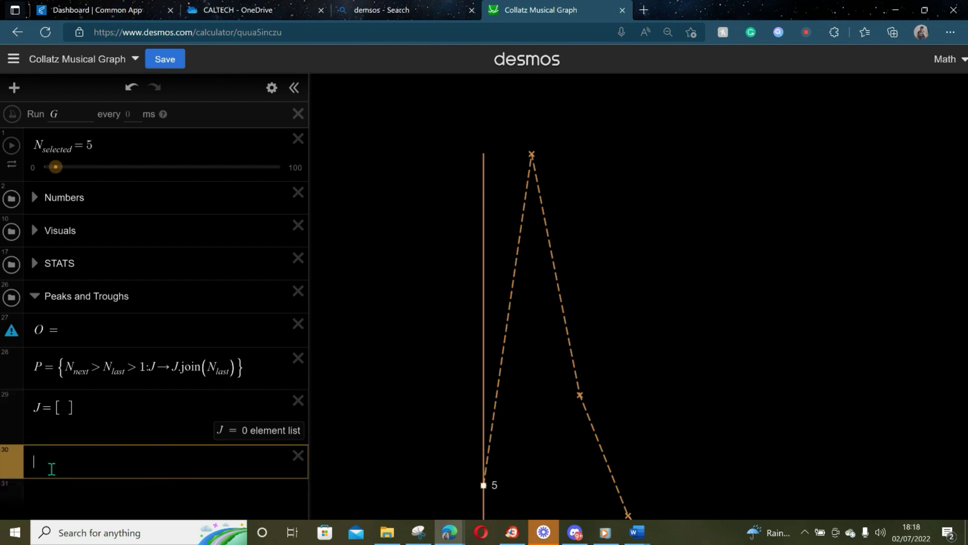
type("Y ")
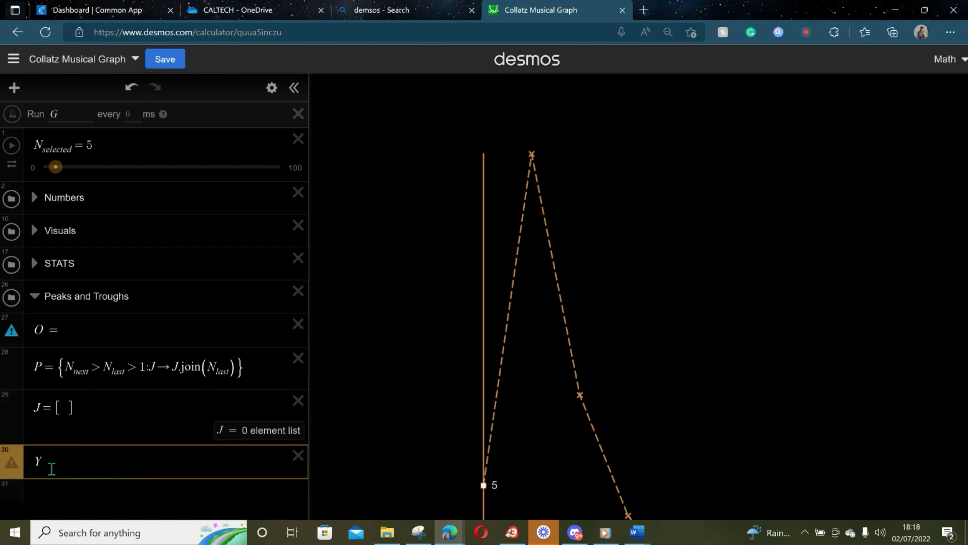
type("= {")
key("Return")
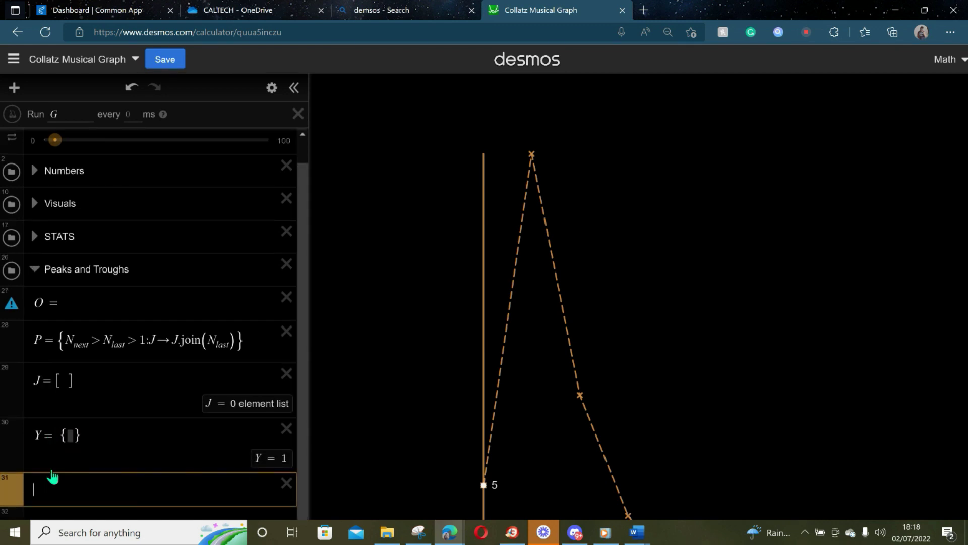
- Give the O expression an empty pair of braces for a piecewise definition
left_click(71, 434)
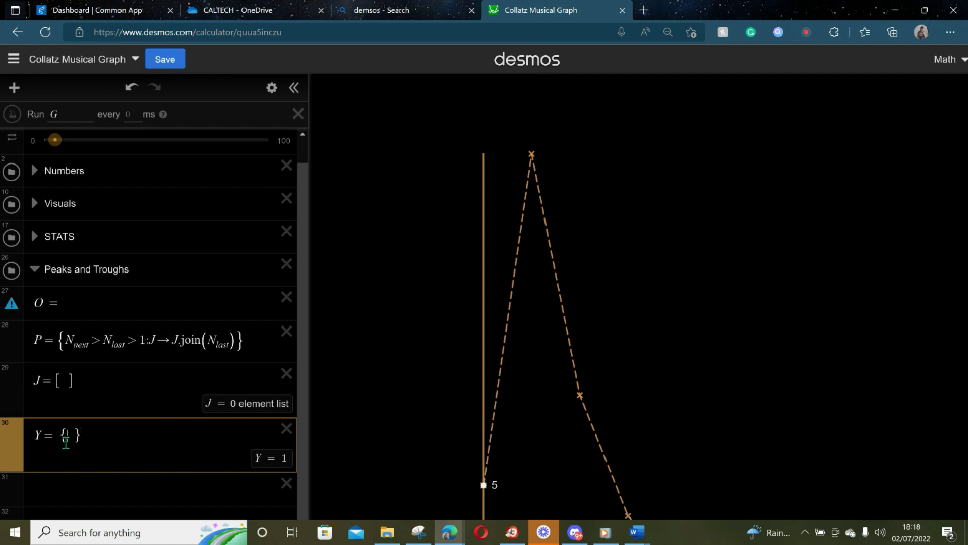
left_click(76, 306)
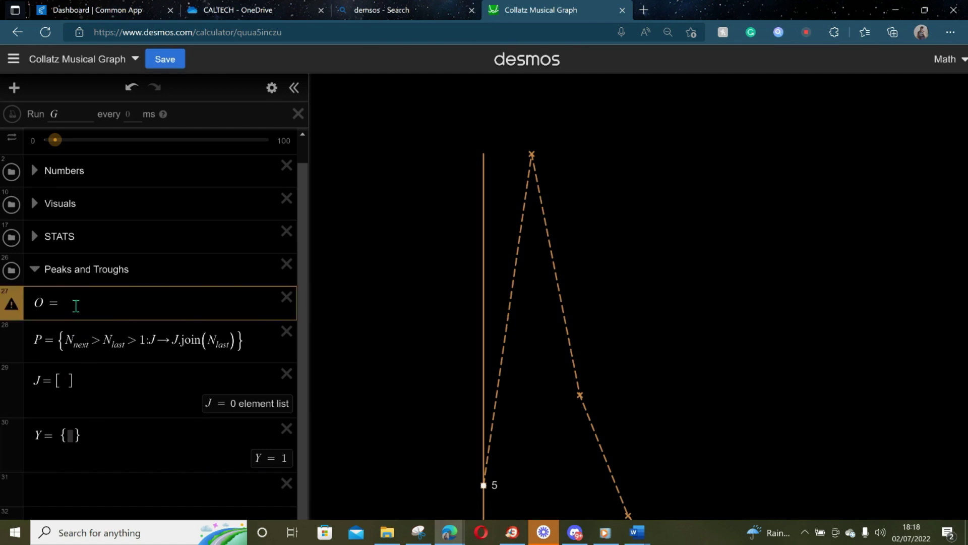
type("{")
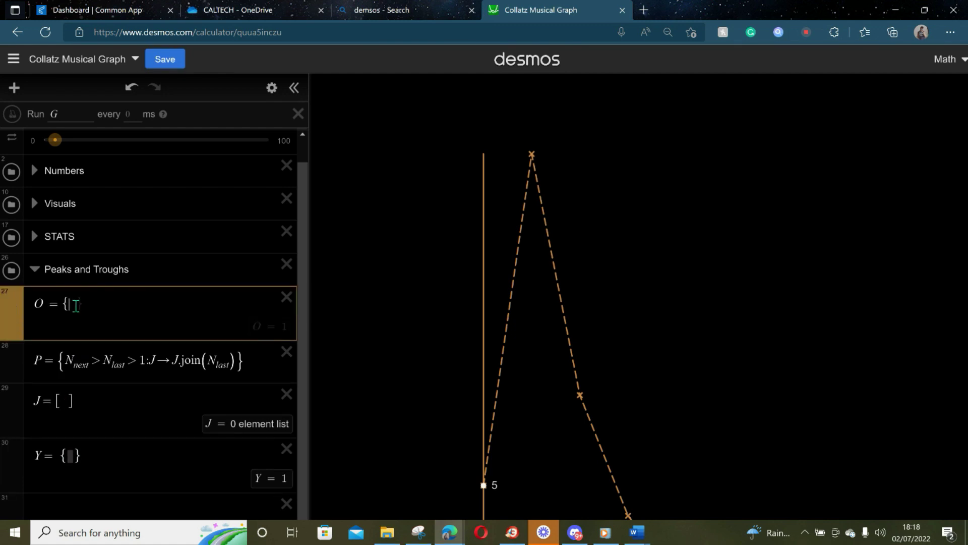
- Expand the Numbers folder to review its expressions and set N_selected to 15
scroll(98, 216, "up", 1)
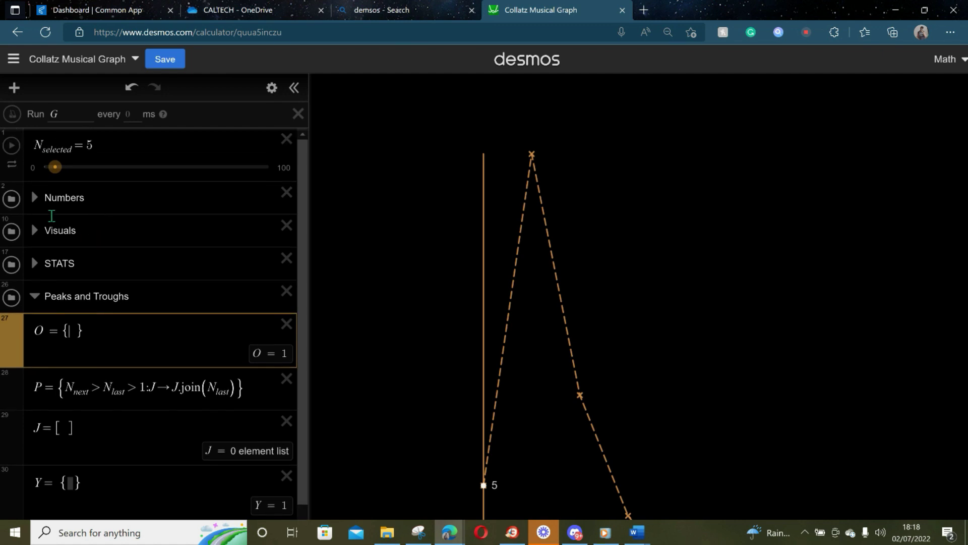
left_click(35, 201)
scroll(82, 324, "down", 2)
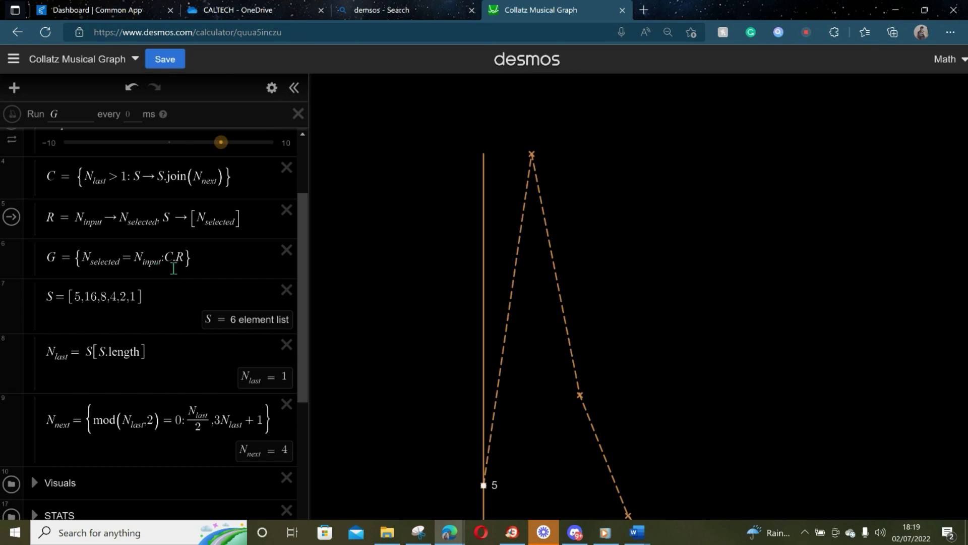
scroll(146, 276, "up", 3)
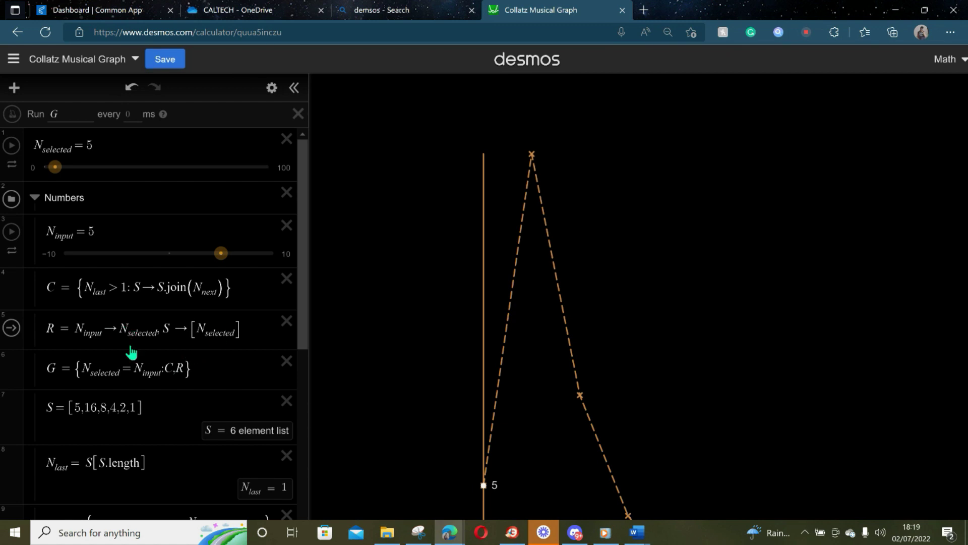
left_click(81, 163)
left_click(113, 198)
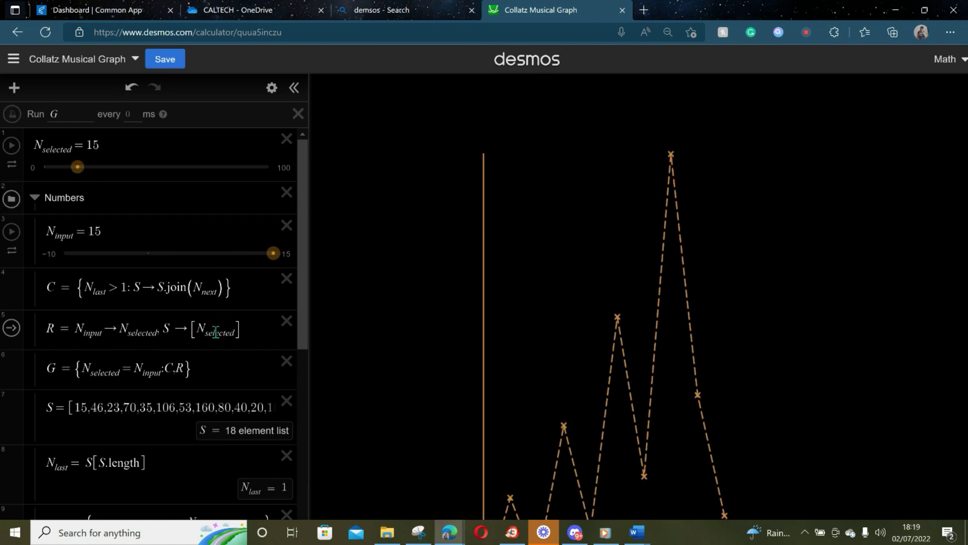
- Start the condition inside O's braces with the variable N_LAST
scroll(199, 334, "down", 5)
scroll(199, 334, "down", 3)
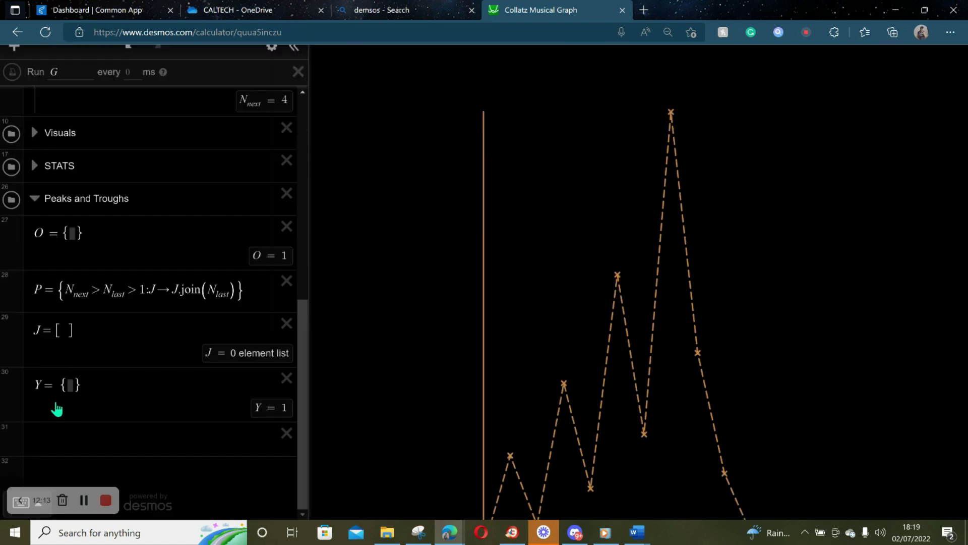
left_click(72, 386)
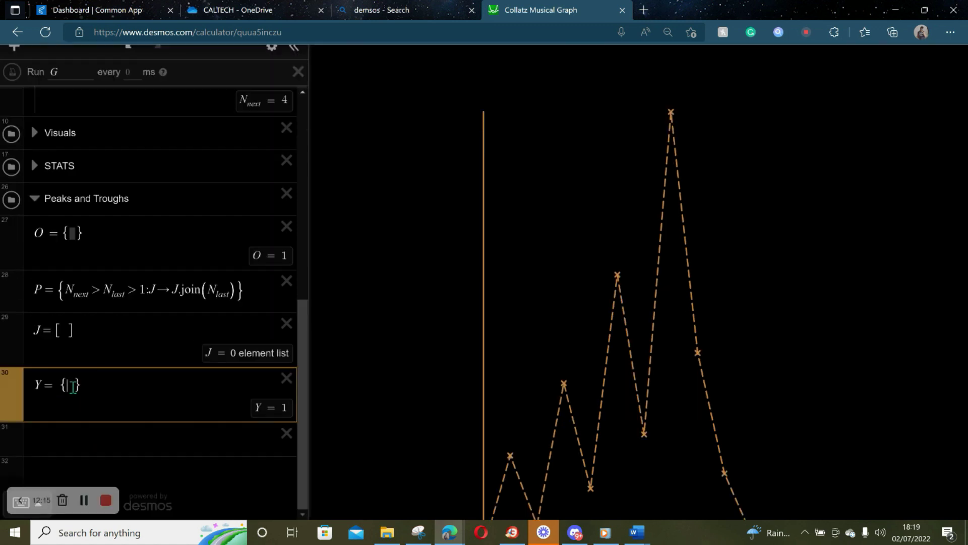
scroll(127, 339, "up", 3)
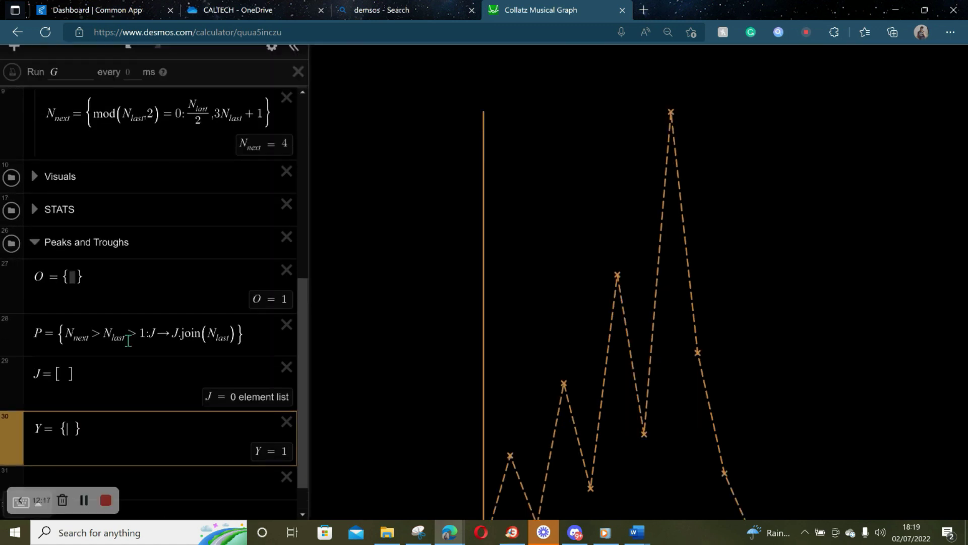
left_click(69, 369)
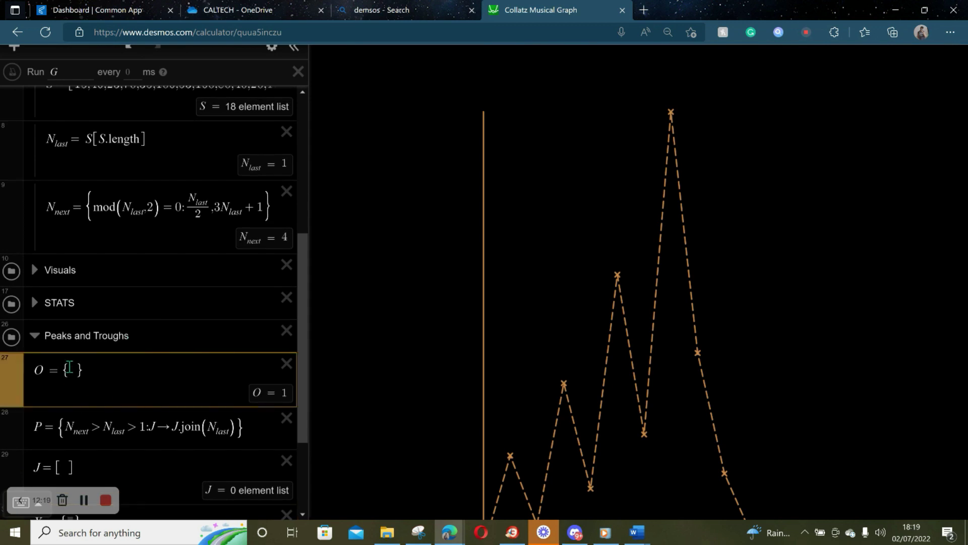
type("N_")
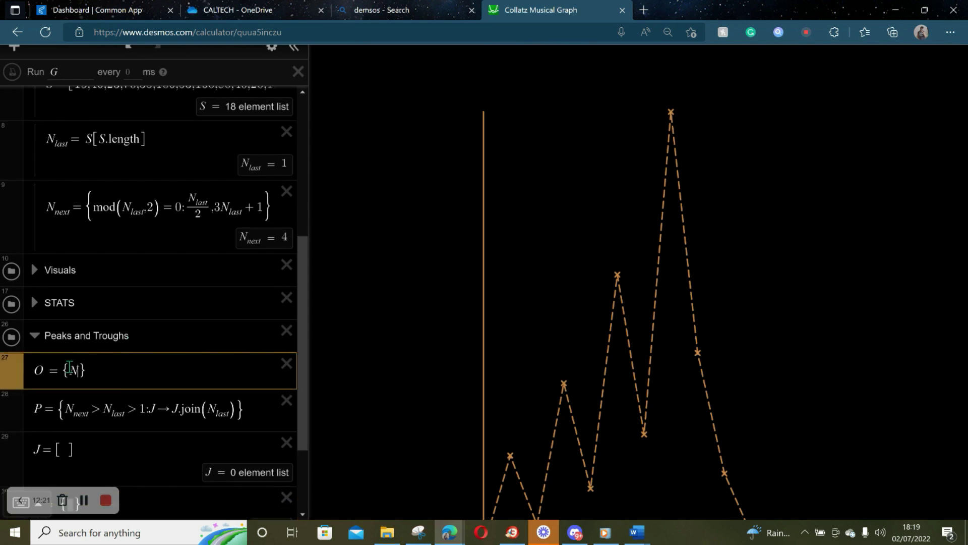
type("LAST")
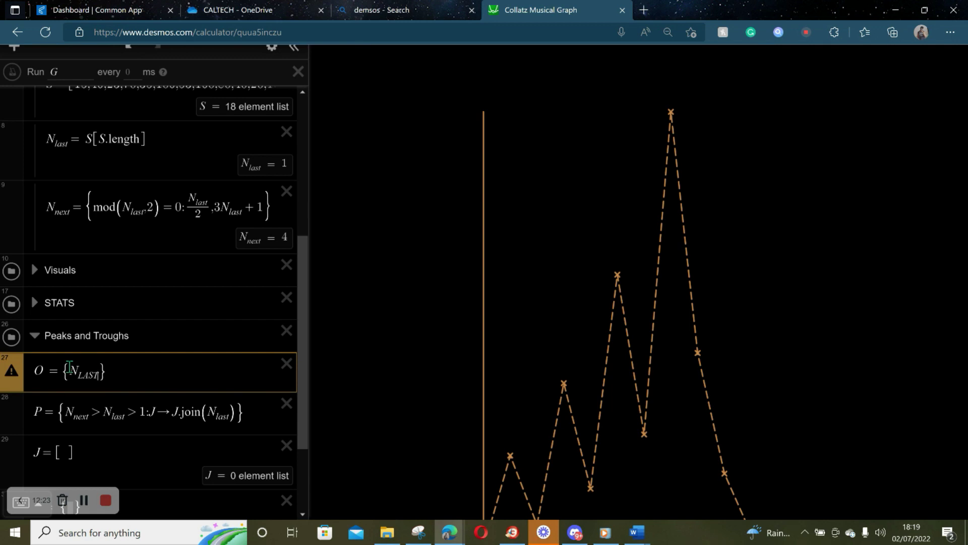
- Replace the uppercase subscript of N in O's condition with a lowercase one
key("Right")
key("Right")
key("Left")
key("Left")
key("BackSpace")
key("BackSpace")
key("BackSpace")
key("BackSpace")
type("last ")
- Complete O's condition with = N_selected, giving Y when it is true and P otherwise
type("= ")
type("N_")
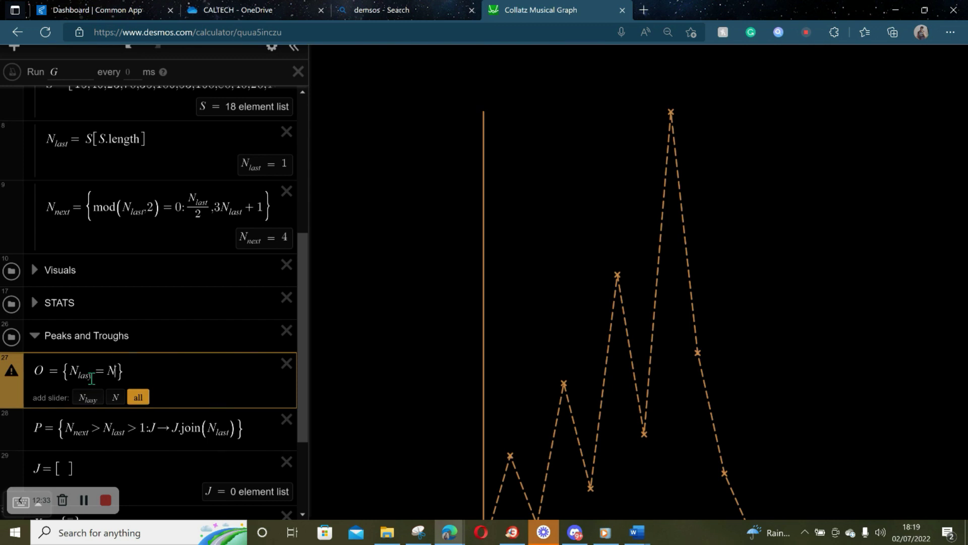
type("se")
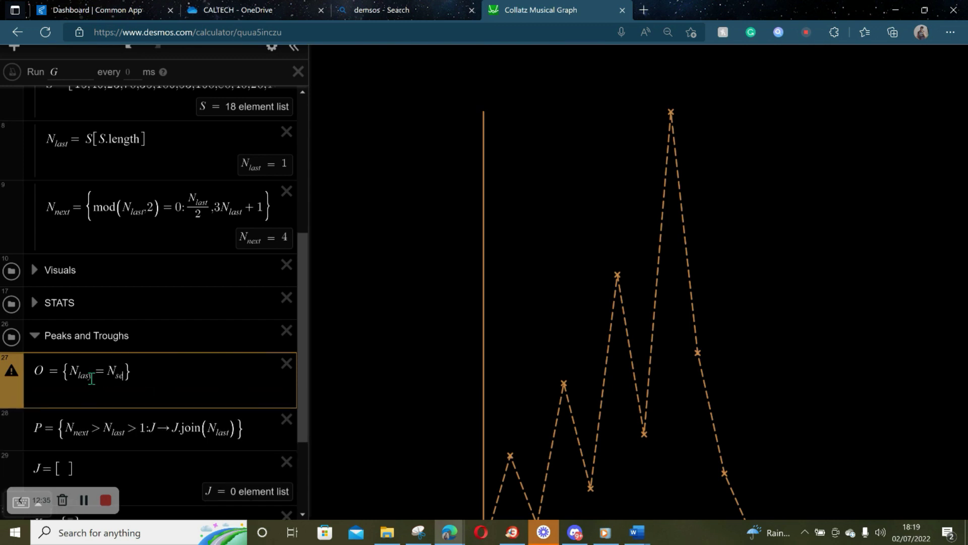
type("lected")
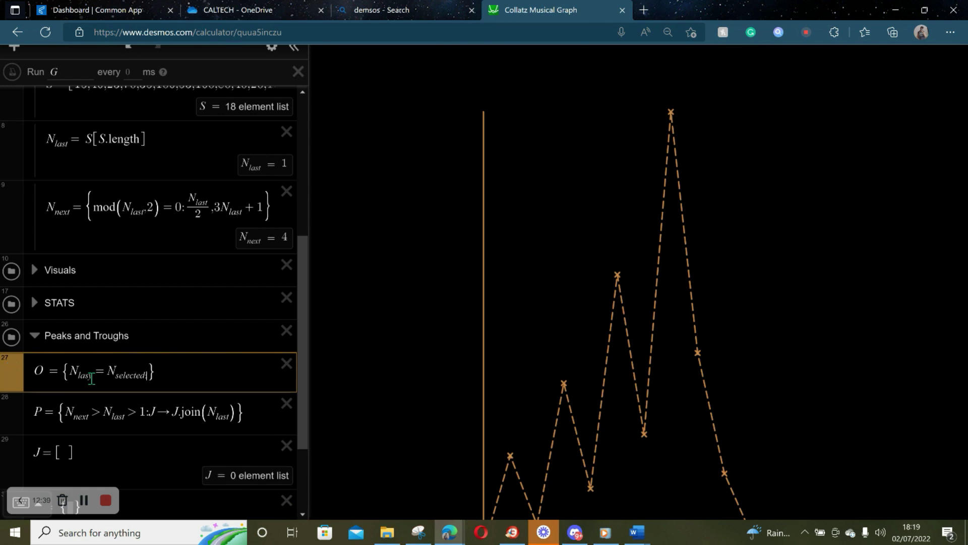
type(": Y, P")
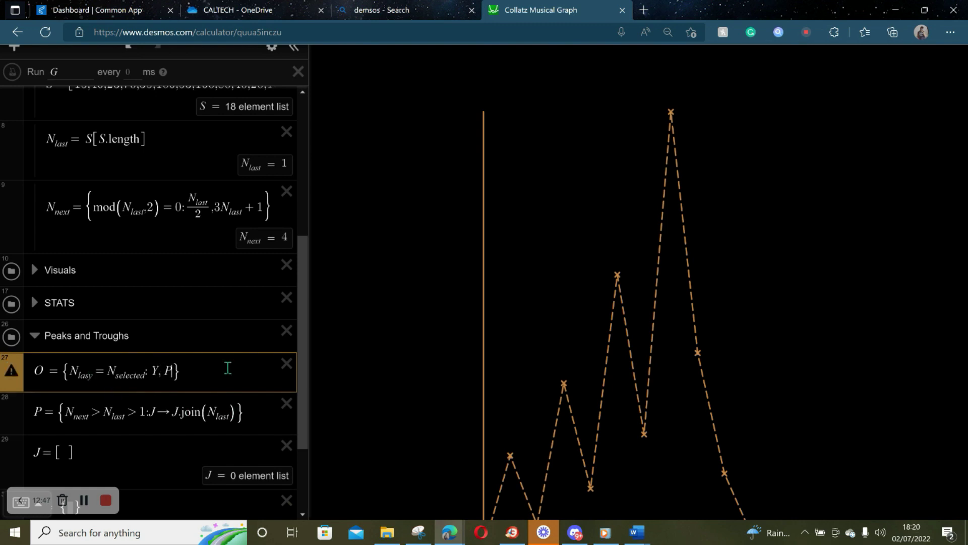
- Correct the misspelled subscript in O's condition so the variable reads N_last
left_click(86, 372)
key("Delete")
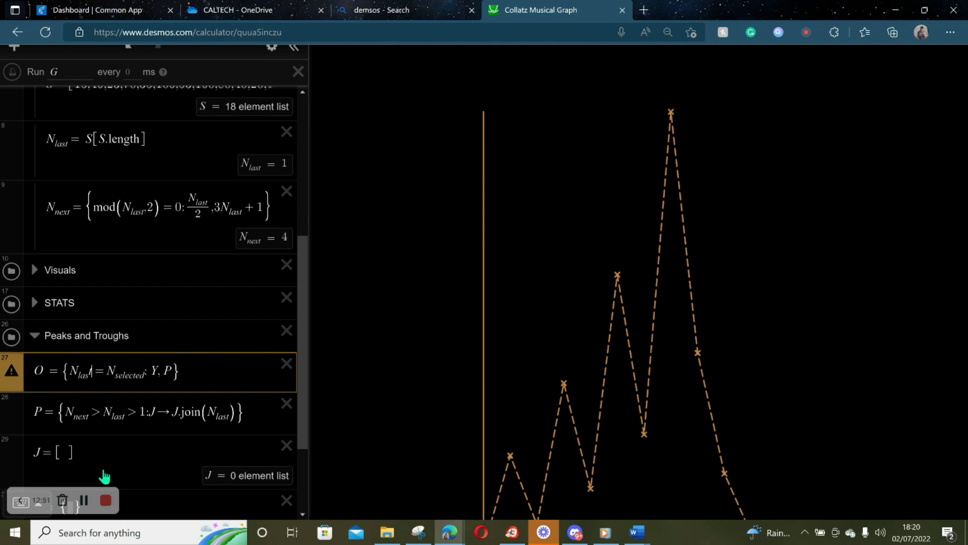
type("t")
left_click(144, 374)
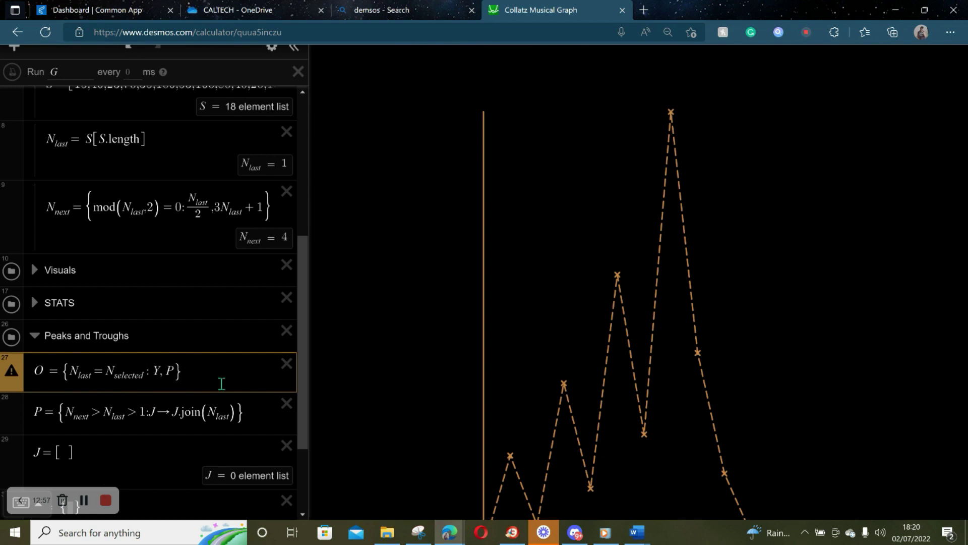
- Append action P after the closing brace of G so both run together
scroll(189, 401, "down", 1)
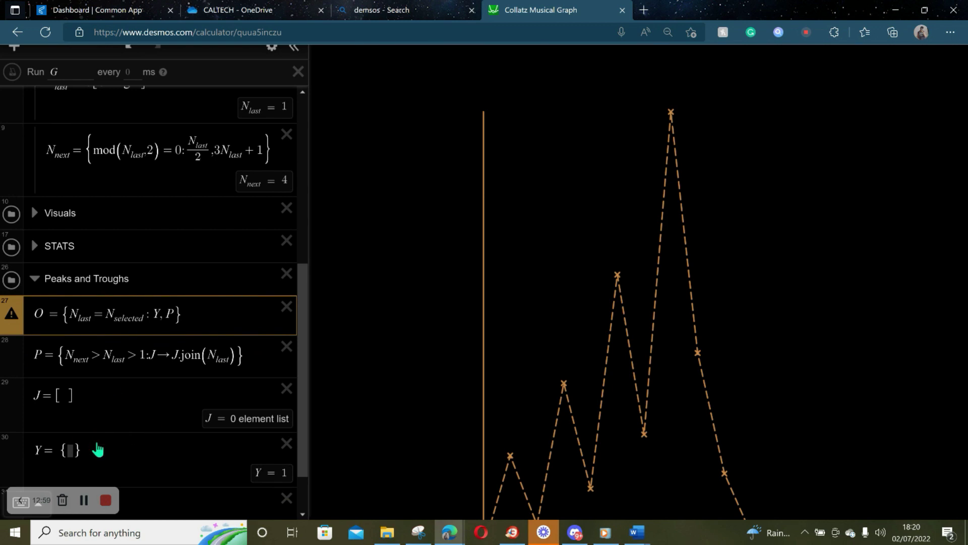
scroll(190, 317, "up", 8)
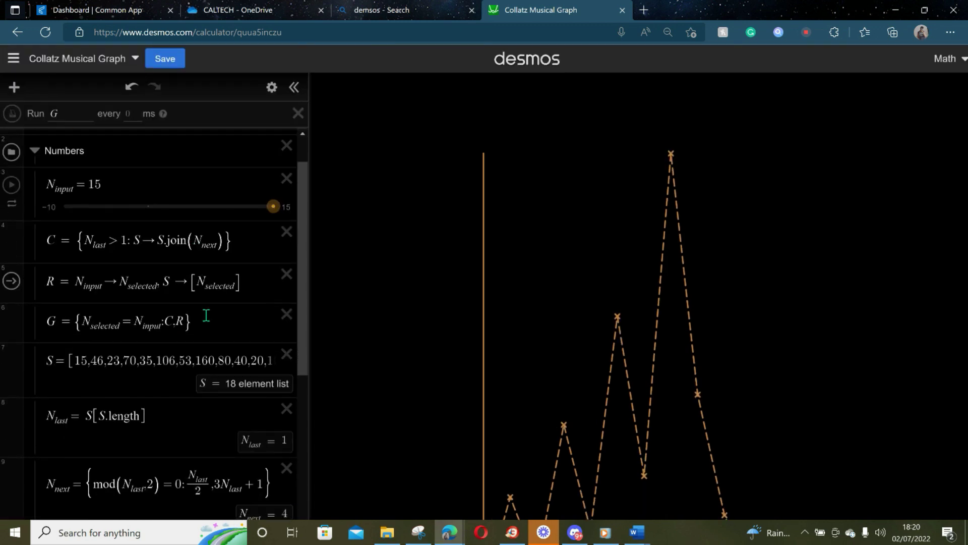
left_click(206, 316)
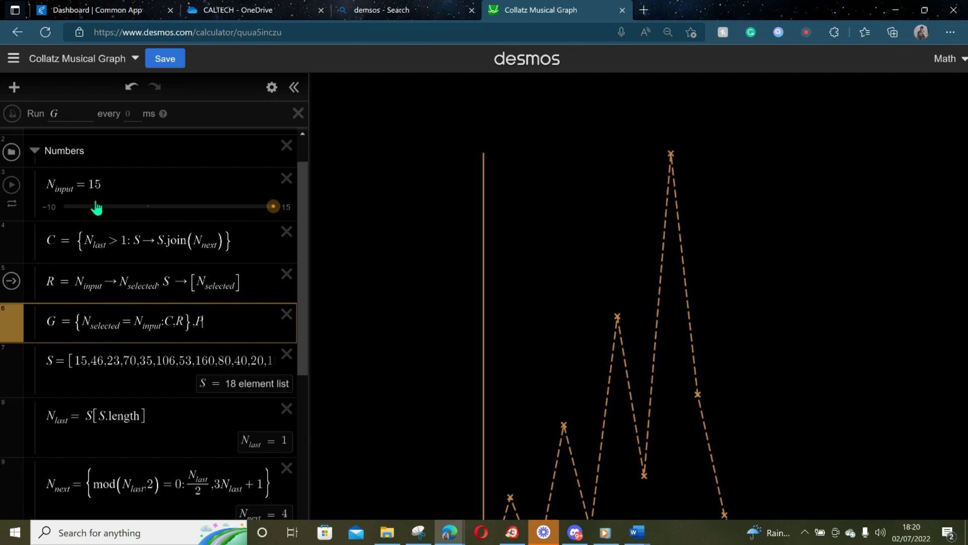
- Set N_selected to 32 and check the contents of list J in the Peaks and Troughs folder
scroll(95, 199, "up", 1)
left_click(117, 168)
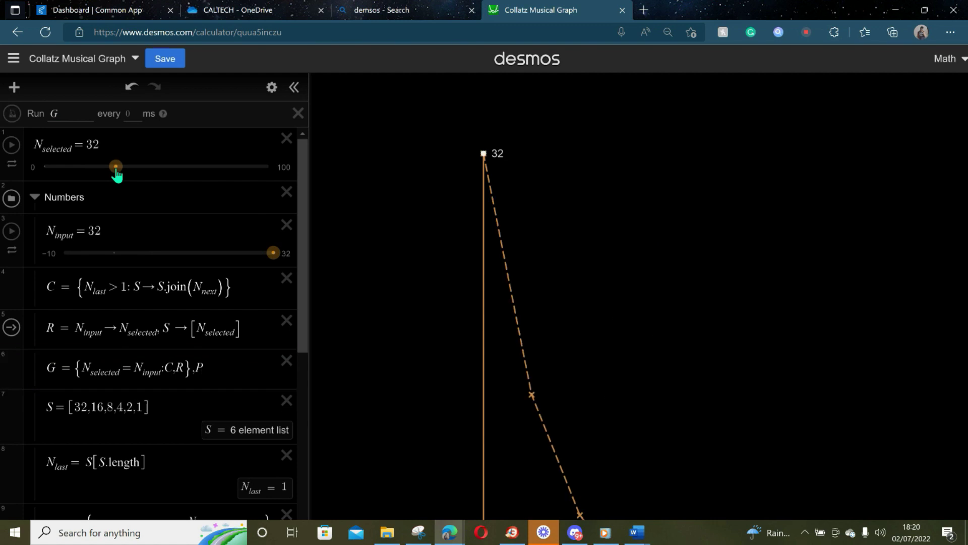
scroll(135, 290, "down", 5)
scroll(136, 290, "down", 6)
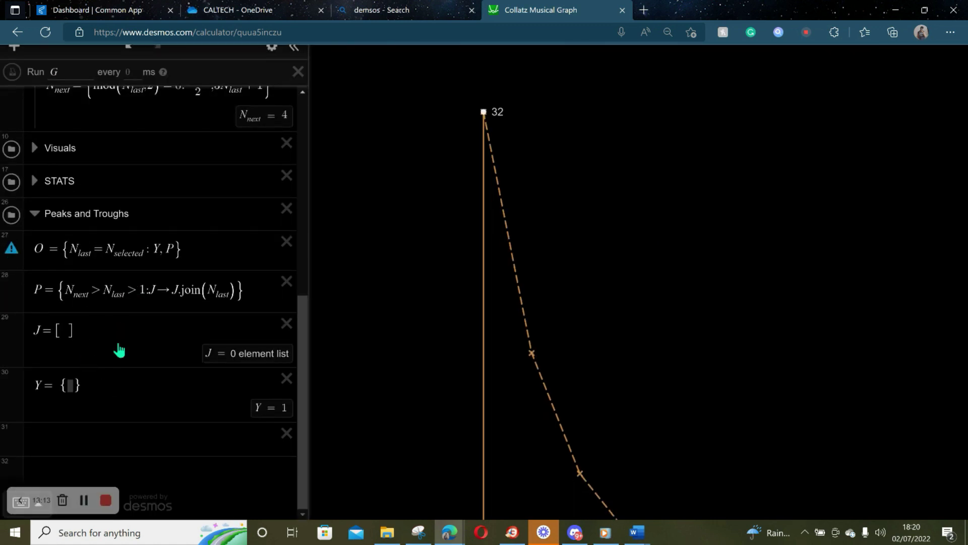
scroll(121, 348, "up", 8)
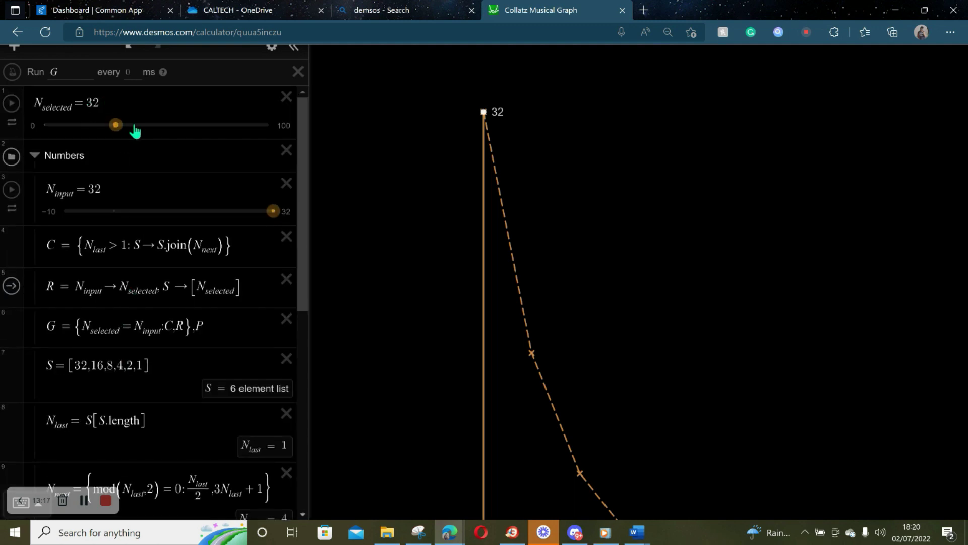
- Set N_selected to 49 and compare the values in list J with the low points of the graph
left_click(153, 125)
scroll(143, 241, "down", 2)
scroll(143, 242, "down", 6)
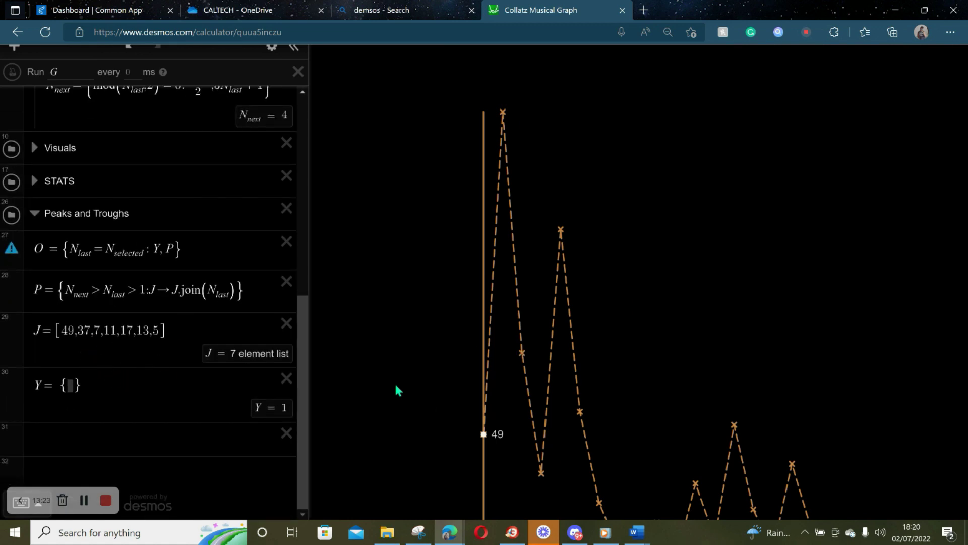
scroll(309, 255, "down", 3)
scroll(446, 158, "up", 3)
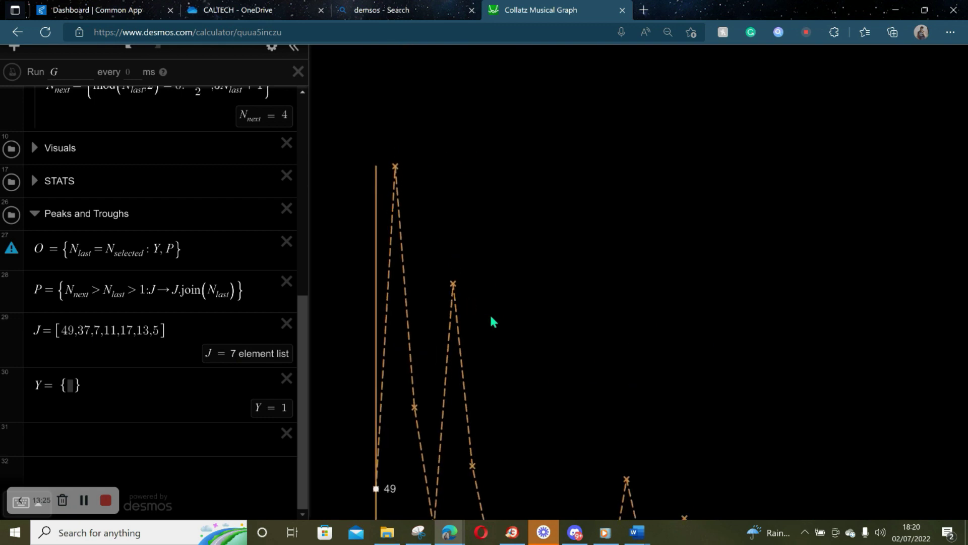
scroll(490, 320, "down", 3)
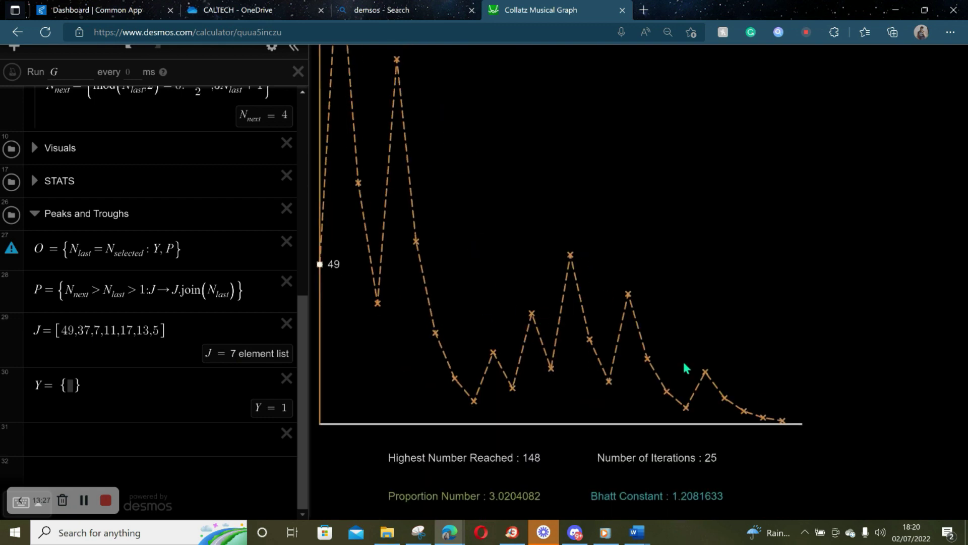
- Set N_selected to 74 and check what has been added to list J
scroll(96, 189, "up", 8)
left_click_drag(153, 125, 210, 125)
scroll(138, 353, "down", 8)
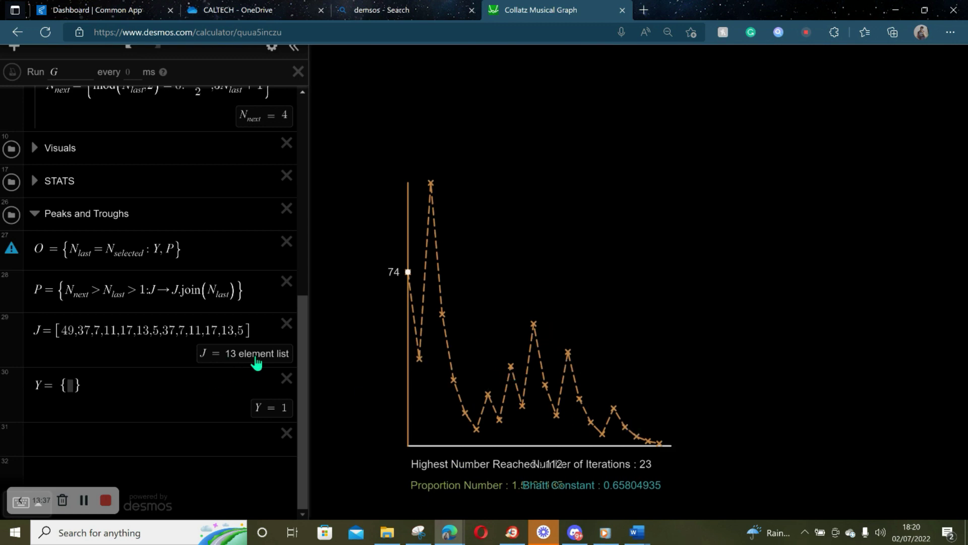
- Examine the expressions in the Numbers folder and compare them with P, list J and the empty Y action
left_click(107, 376)
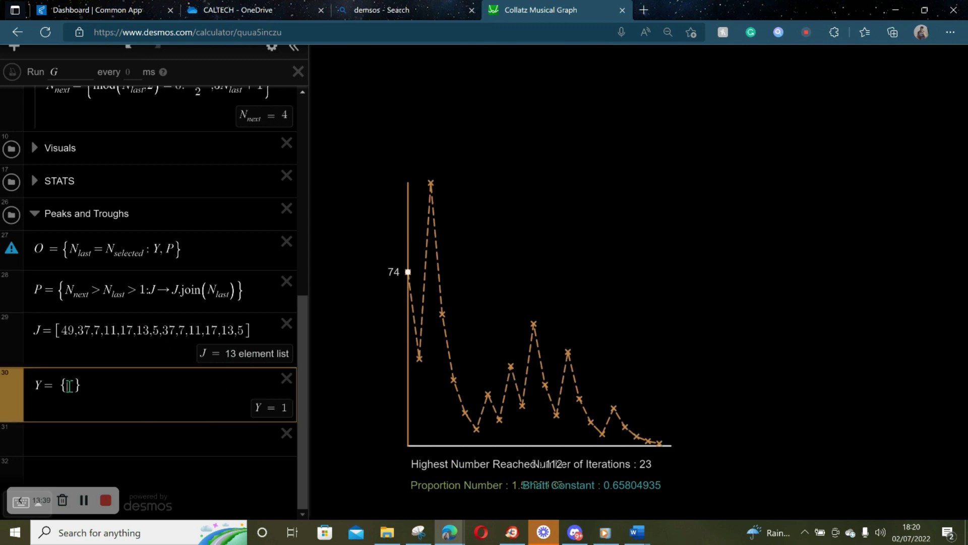
scroll(155, 247, "up", 15)
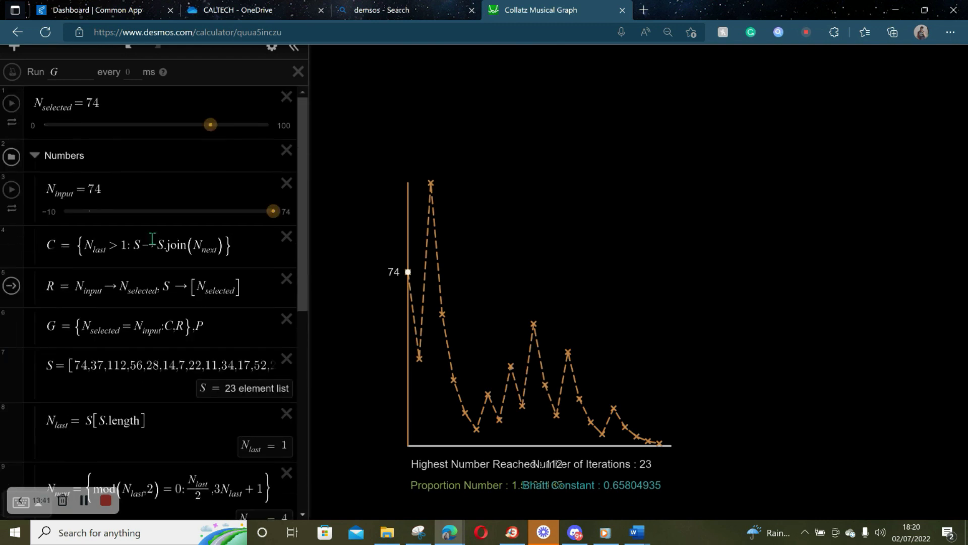
scroll(121, 428, "down", 1)
scroll(160, 400, "down", 1)
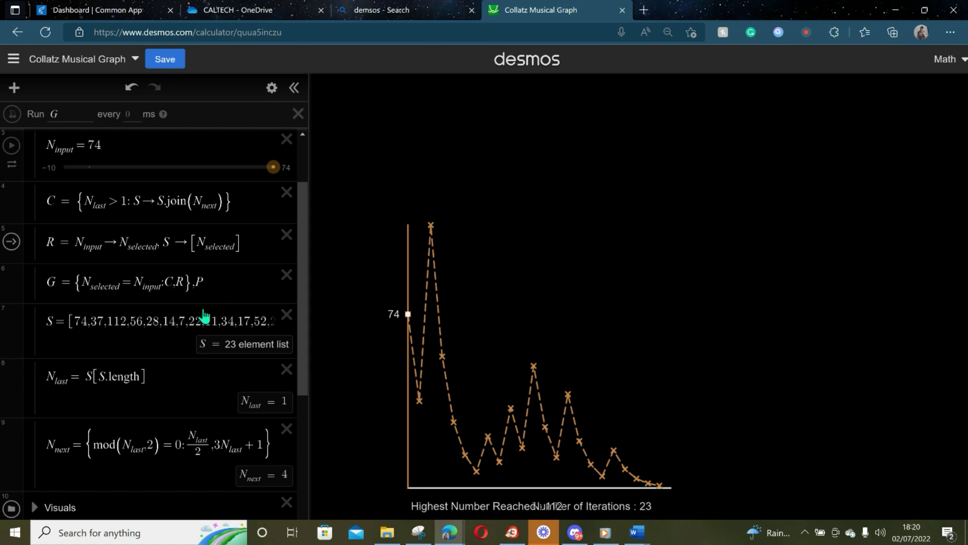
scroll(207, 313, "down", 1)
scroll(207, 300, "down", 12)
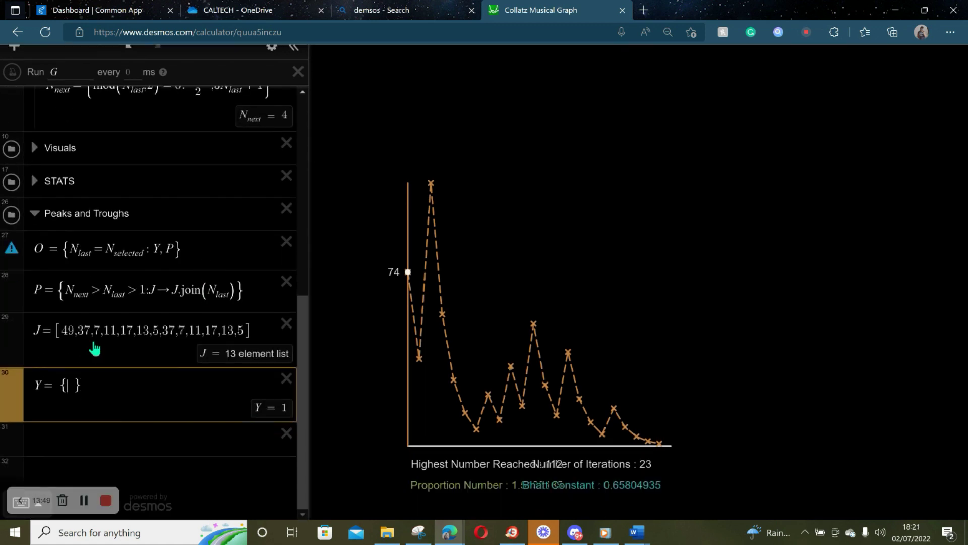
scroll(95, 344, "up", 15)
scroll(95, 345, "down", 15)
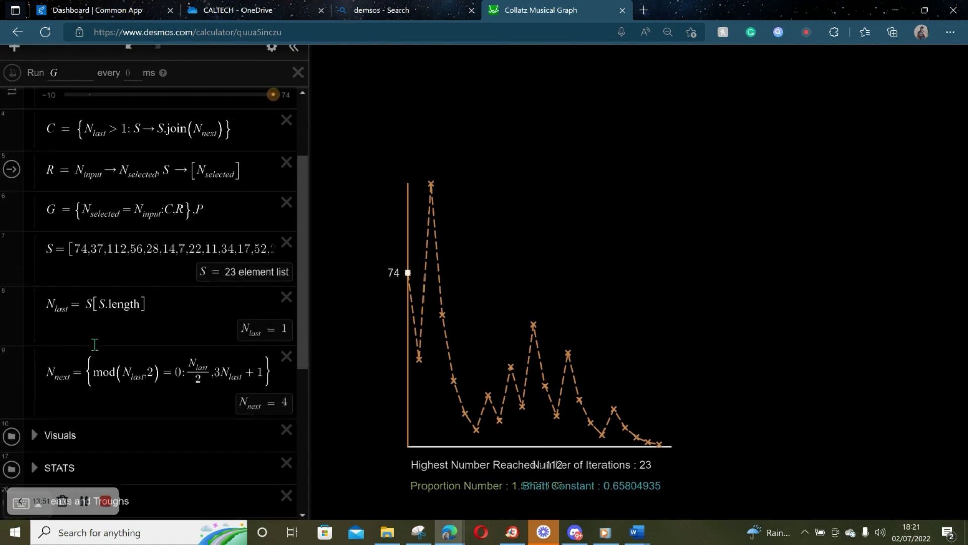
left_click(75, 373)
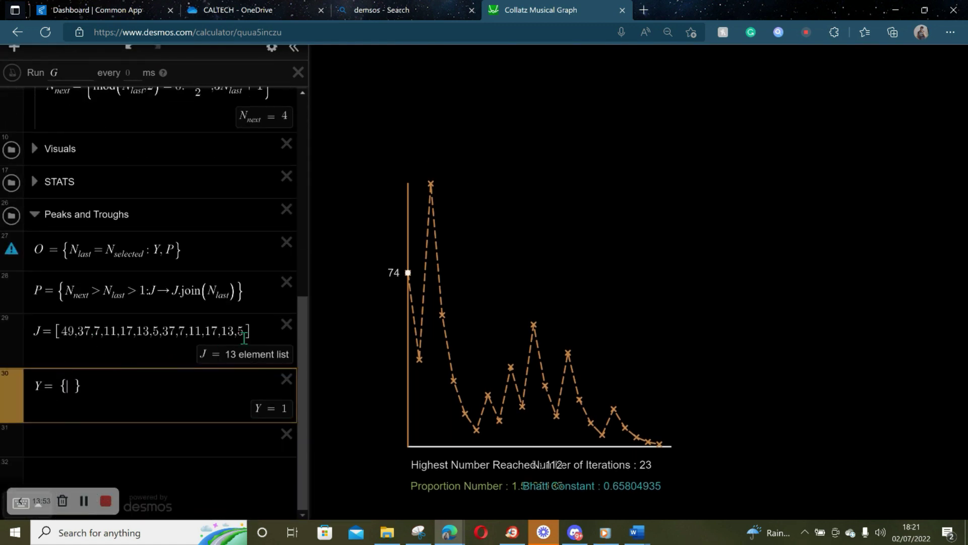
- Try P without the > 1 limit after N_last, and restore the limit
left_click(144, 294)
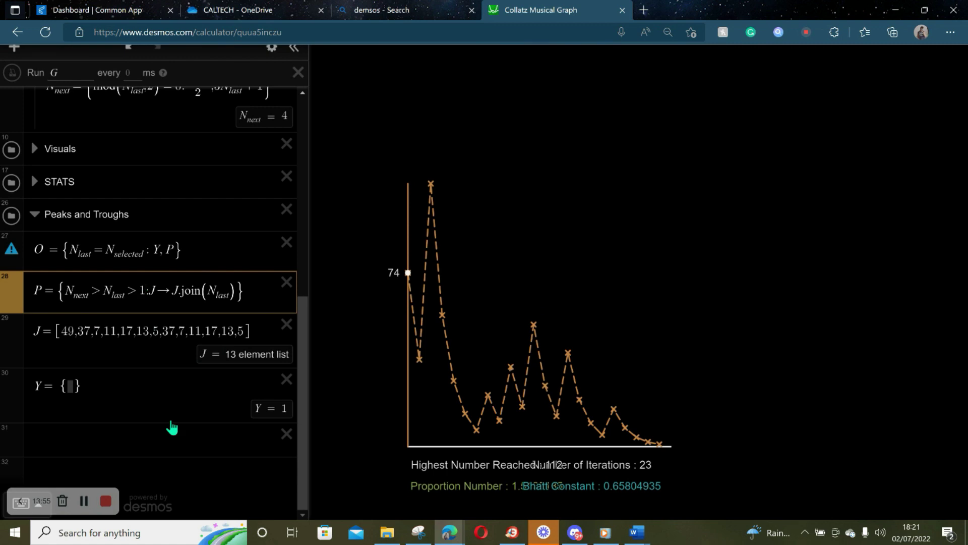
key("BackSpace")
key("BackSpace")
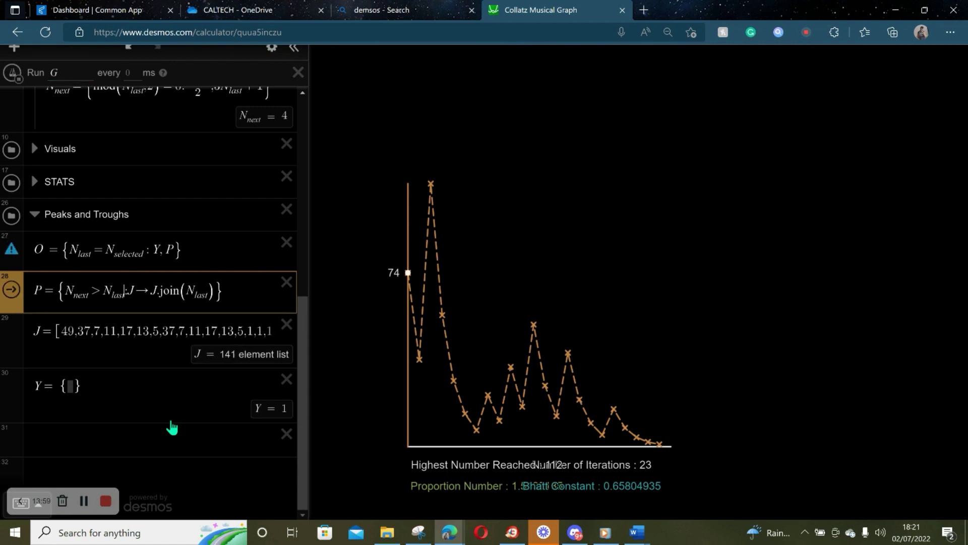
type(">1")
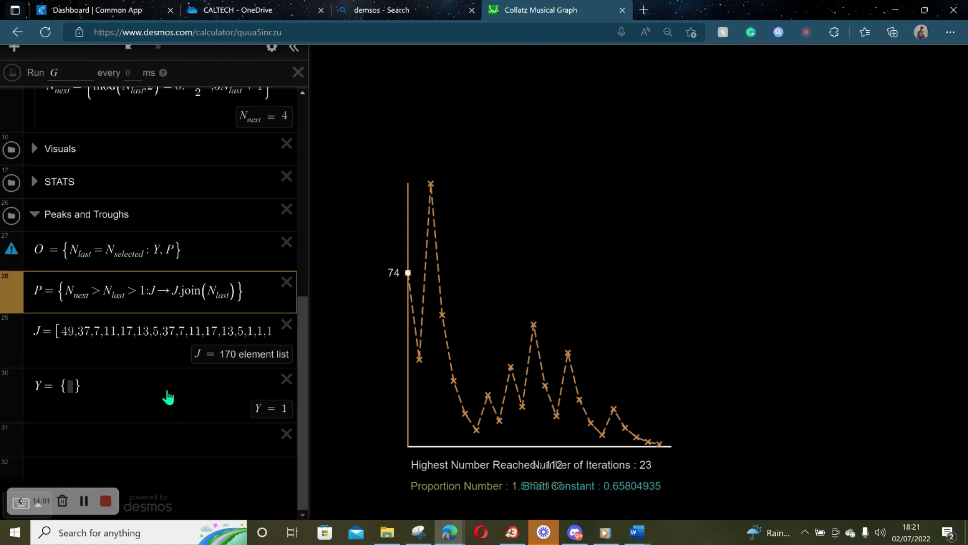
- Enter the condition N_selected < N_next inside Y's braces, followed by a semicolon
left_click(132, 380)
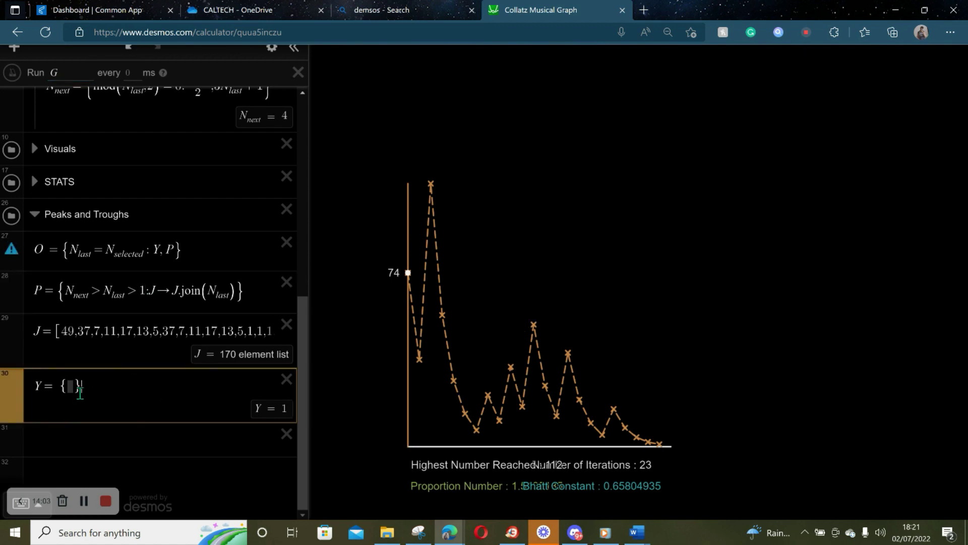
scroll(79, 392, "up", 15)
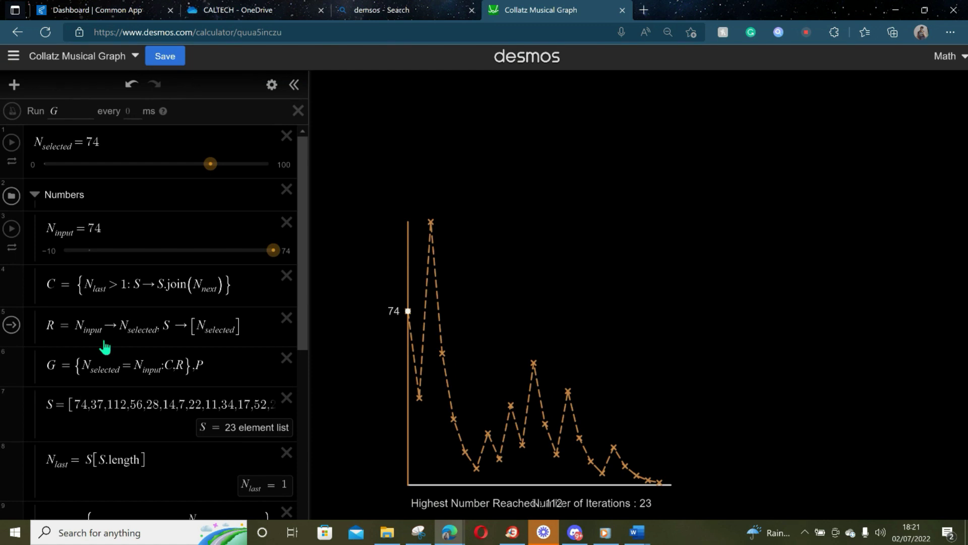
scroll(138, 412, "down", 3)
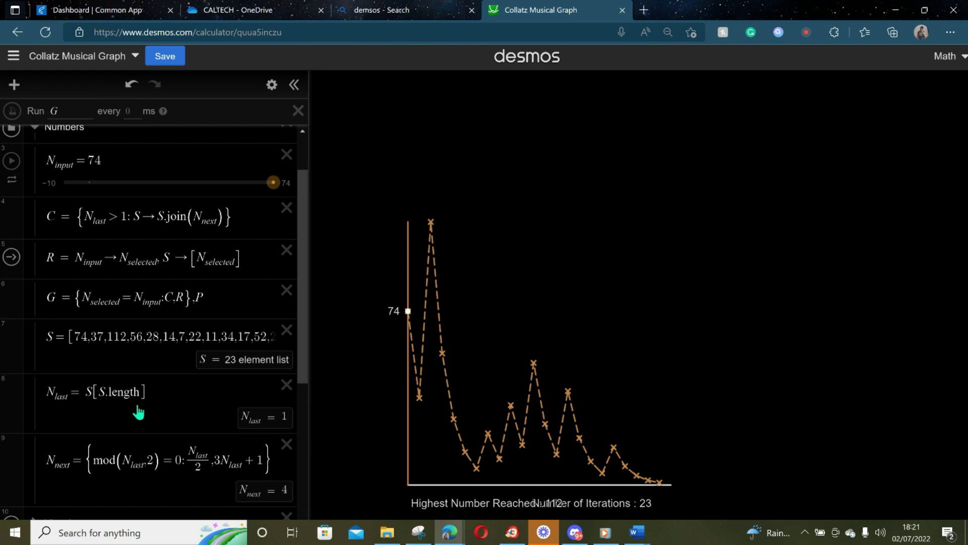
scroll(138, 412, "down", 13)
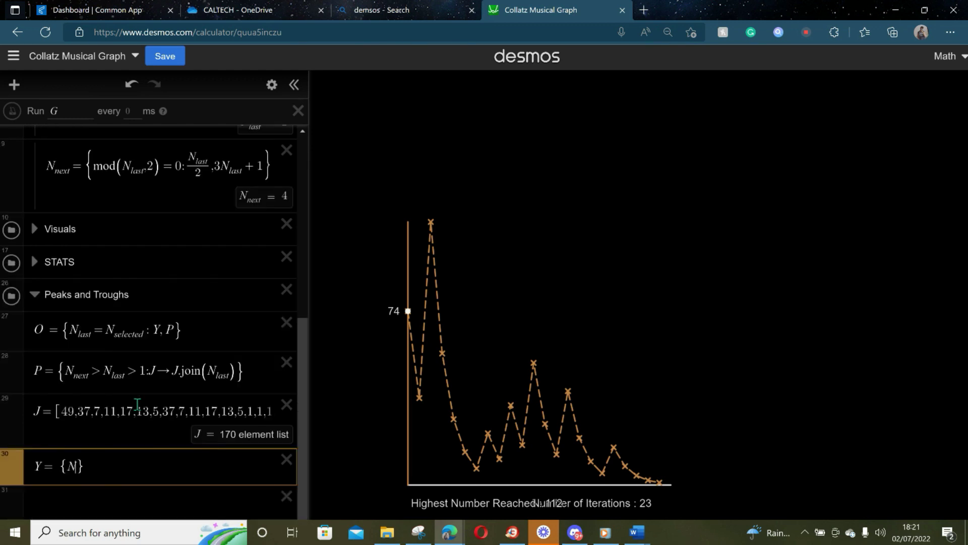
type("sele")
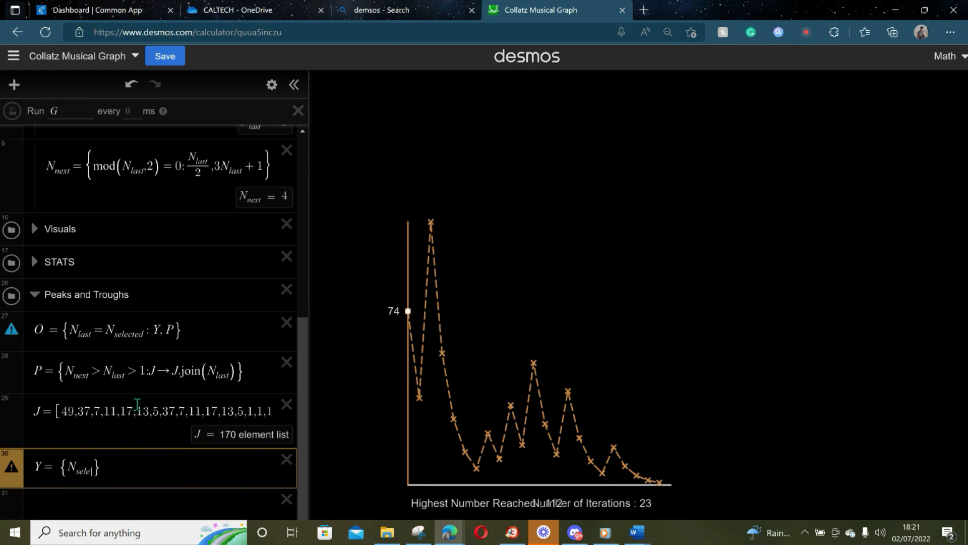
type("cted < N")
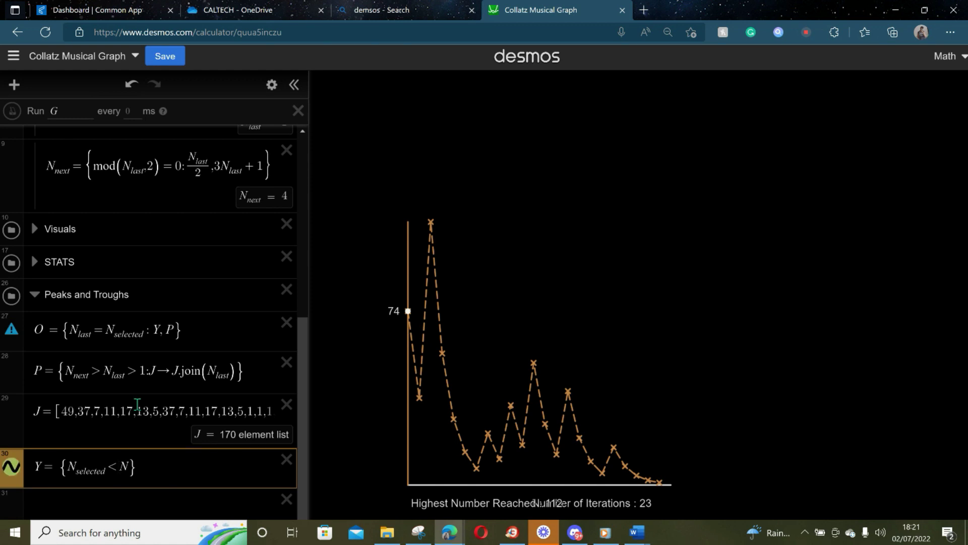
type("_nex")
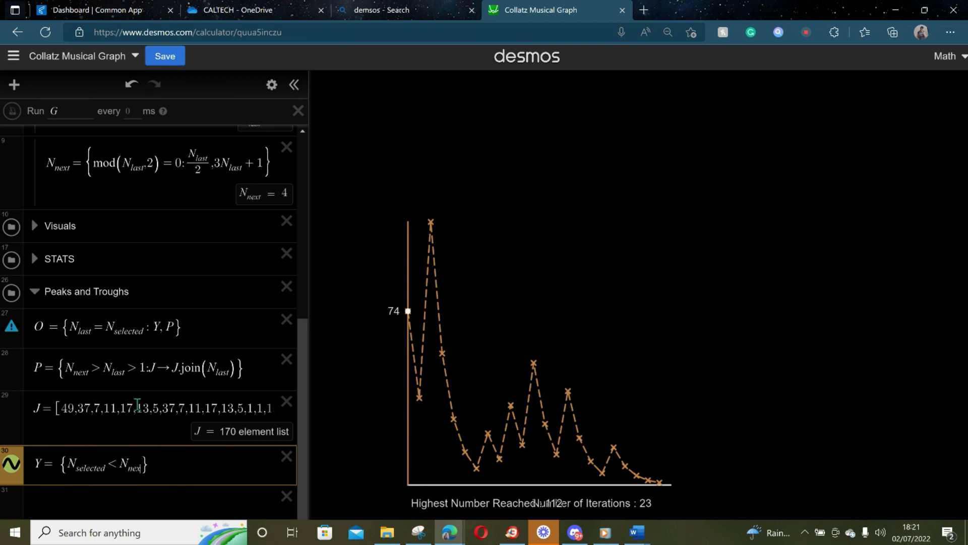
type("t")
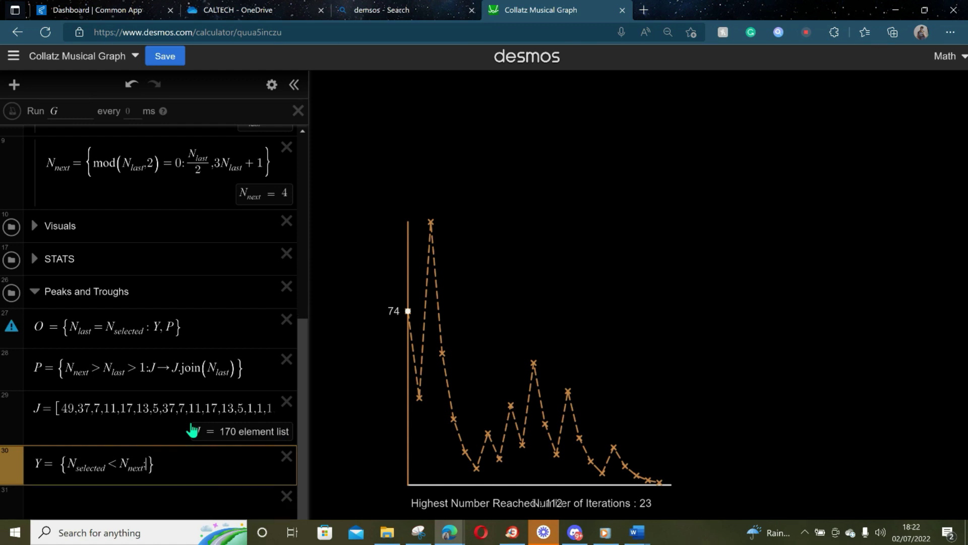
- Add the action J → [N_selected] as Y's result when its condition is true
type("-")
type(">")
type("[")
type("N")
type("_select")
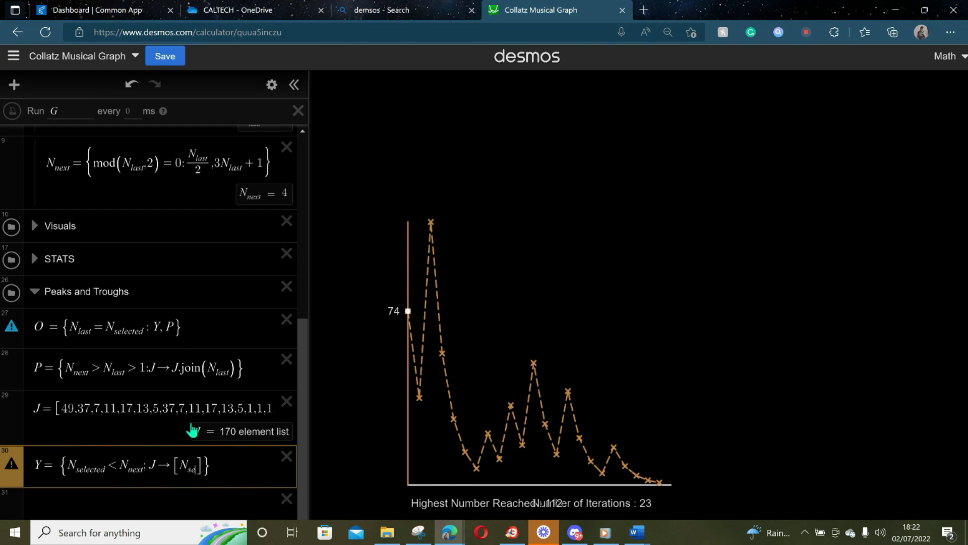
type("ed")
- Add J → [ ] as Y's alternative action, separated by a comma after the N_selected list
key("Right")
key("Right")
type(".")
type("l")
type("o")
type("->")
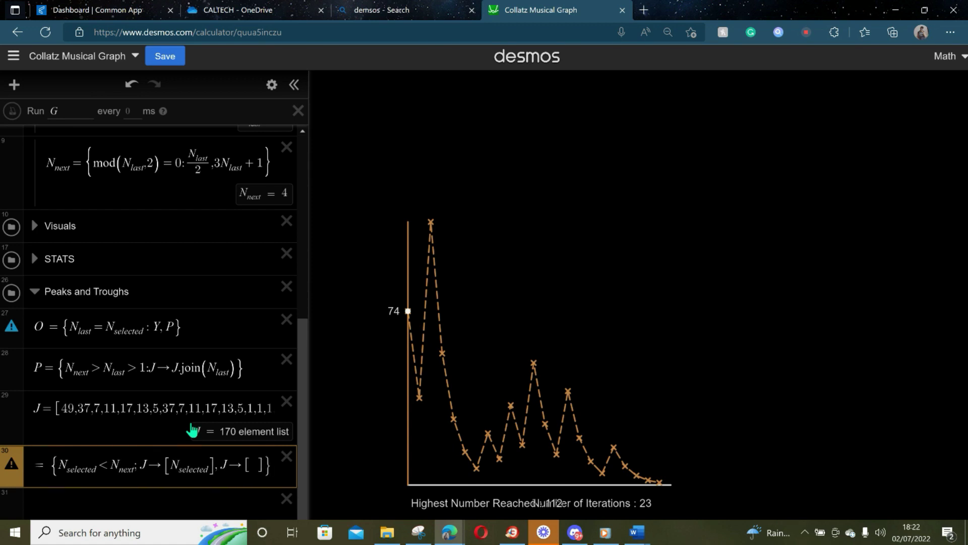
- Replace the semicolon after the condition N_selected < N_next in Y with a colon
scroll(189, 435, "down", 1)
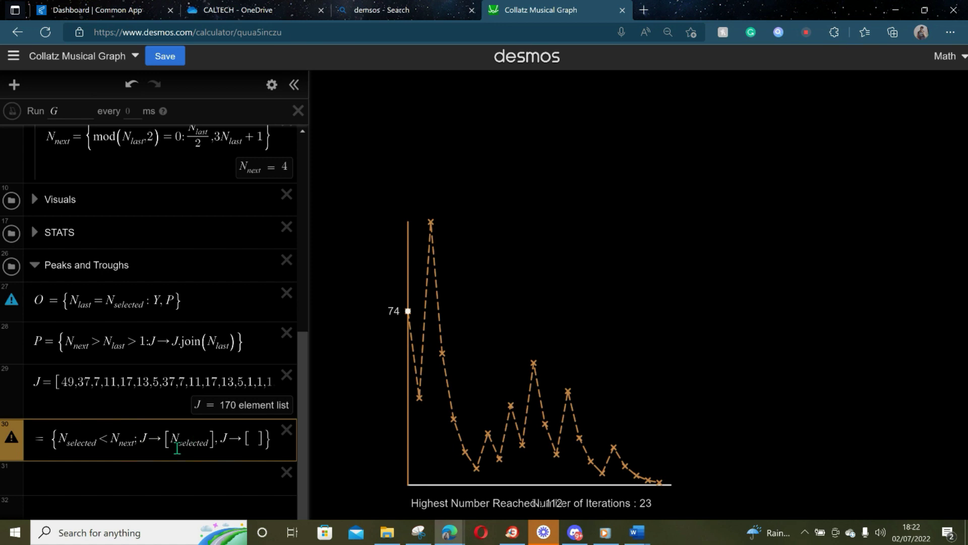
left_click(85, 474)
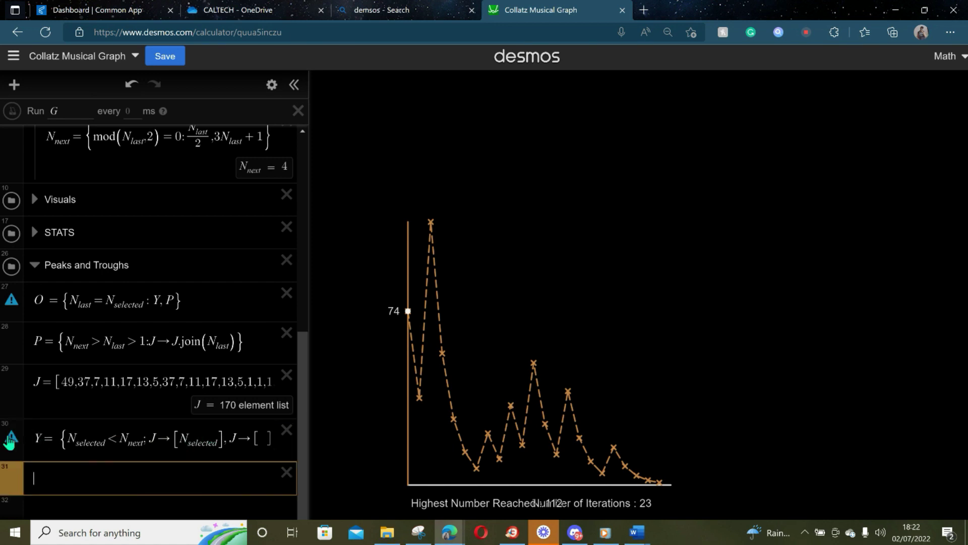
mouse_move(11, 437)
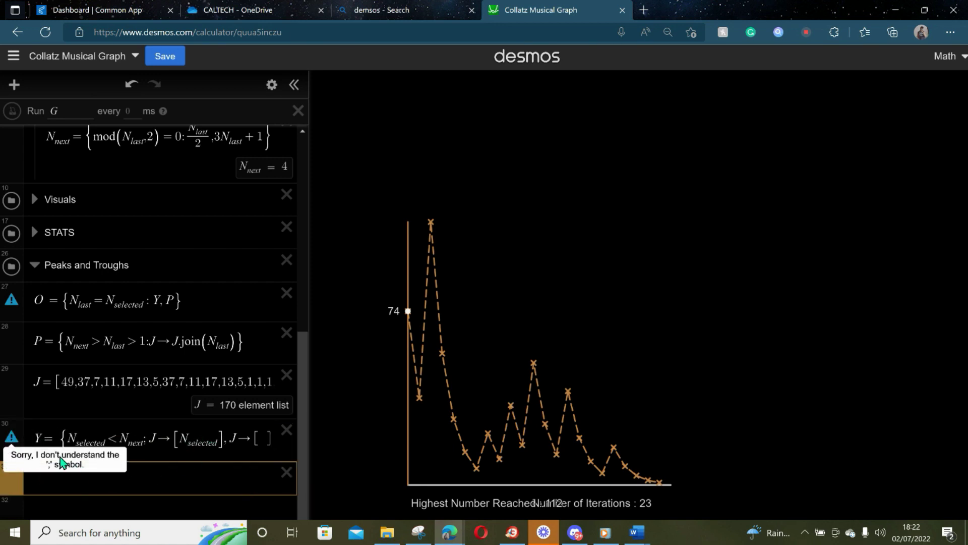
scroll(59, 470, "up", 5)
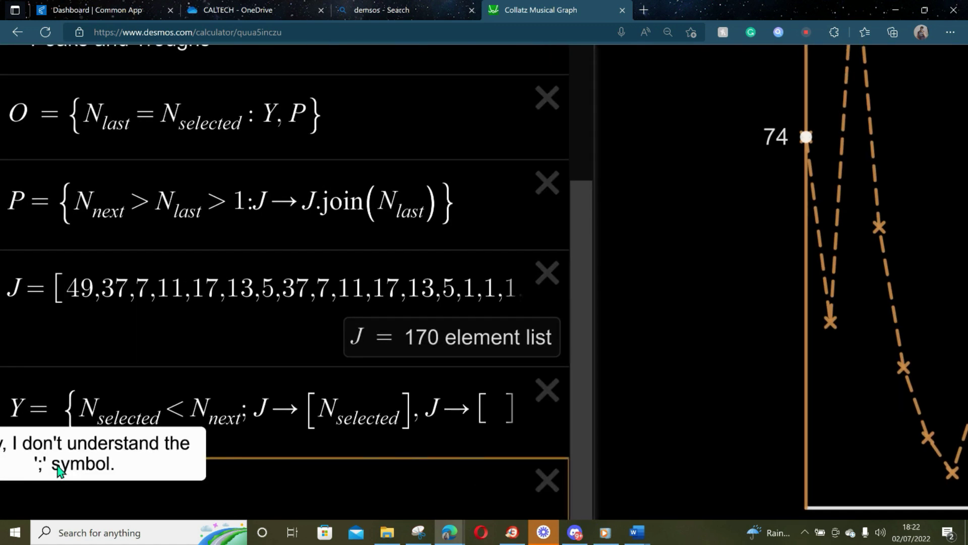
scroll(61, 465, "down", 4)
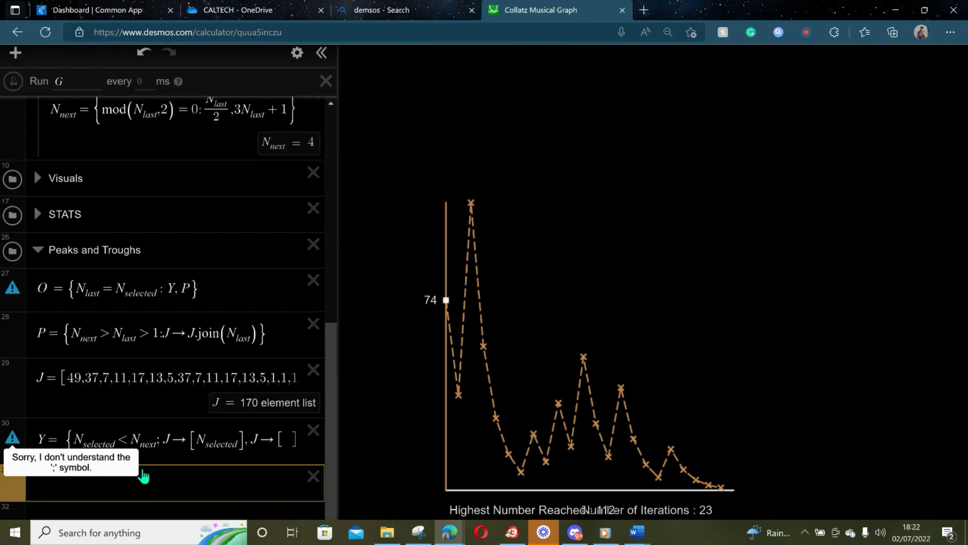
left_click(156, 444)
key("BackSpace")
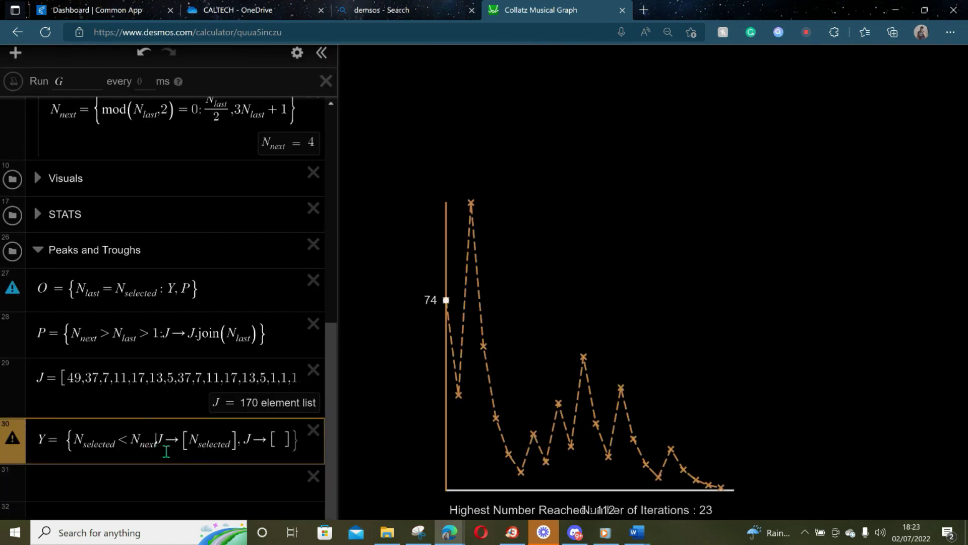
type(":")
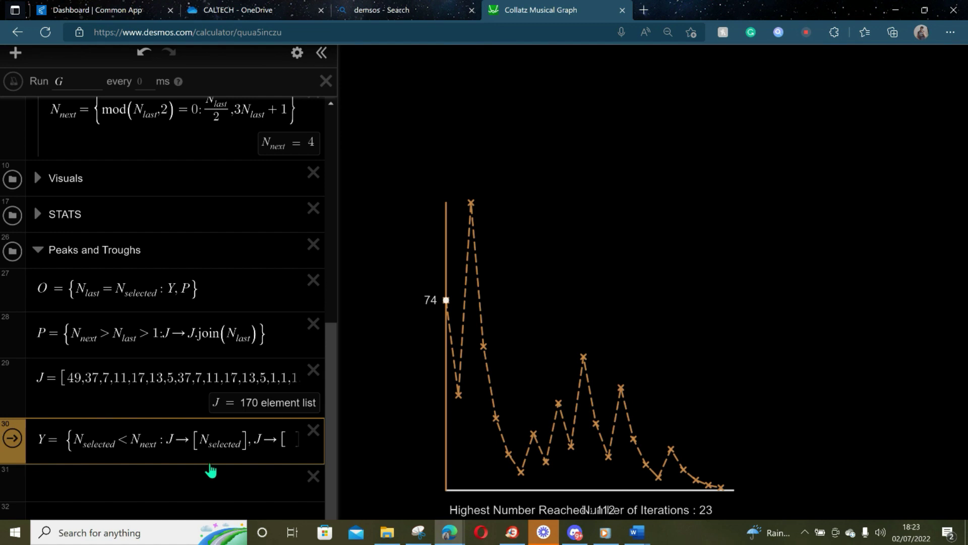
- Set N_selected to 28 and check list J in the Peaks and Troughs folder
scroll(156, 433, "up", 10)
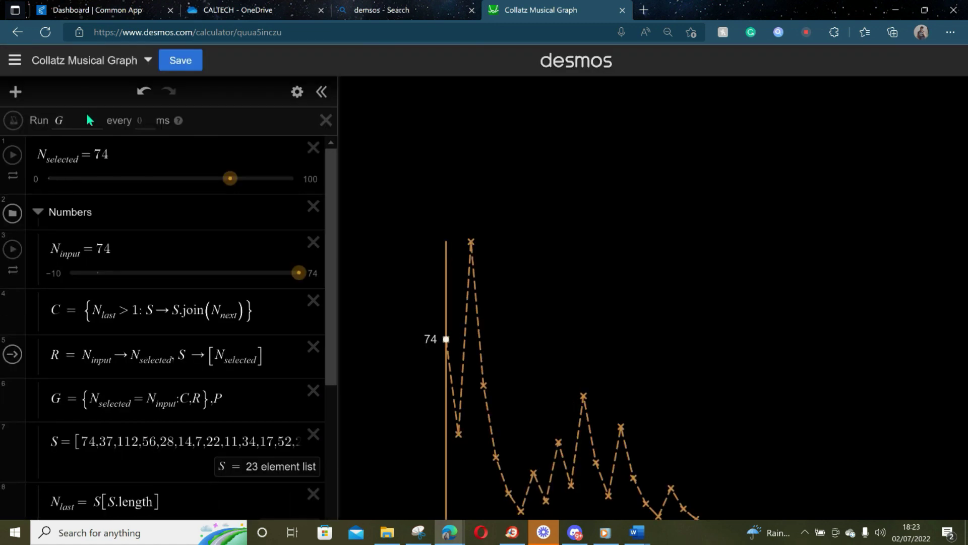
left_click(115, 178)
scroll(177, 294, "down", 7)
scroll(176, 294, "down", 3)
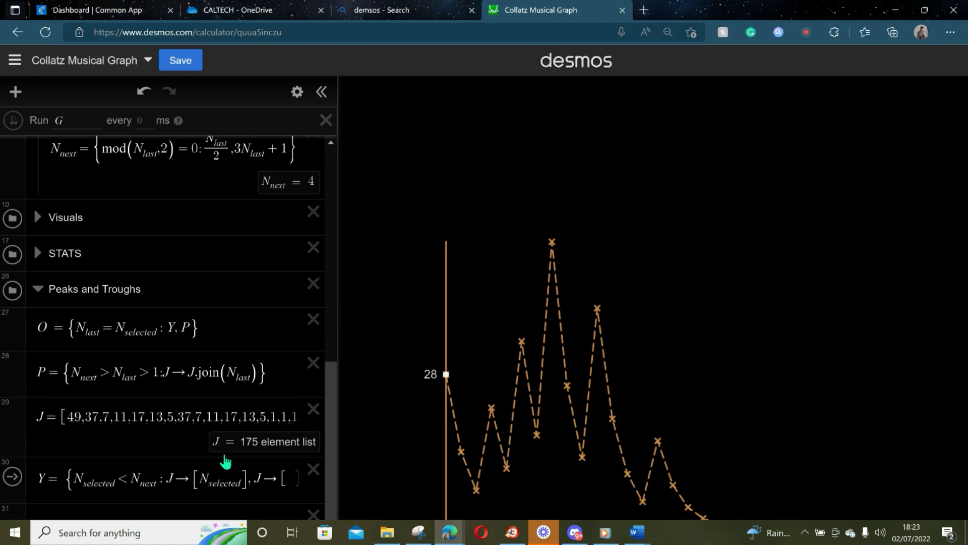
key("ctrl+minus")
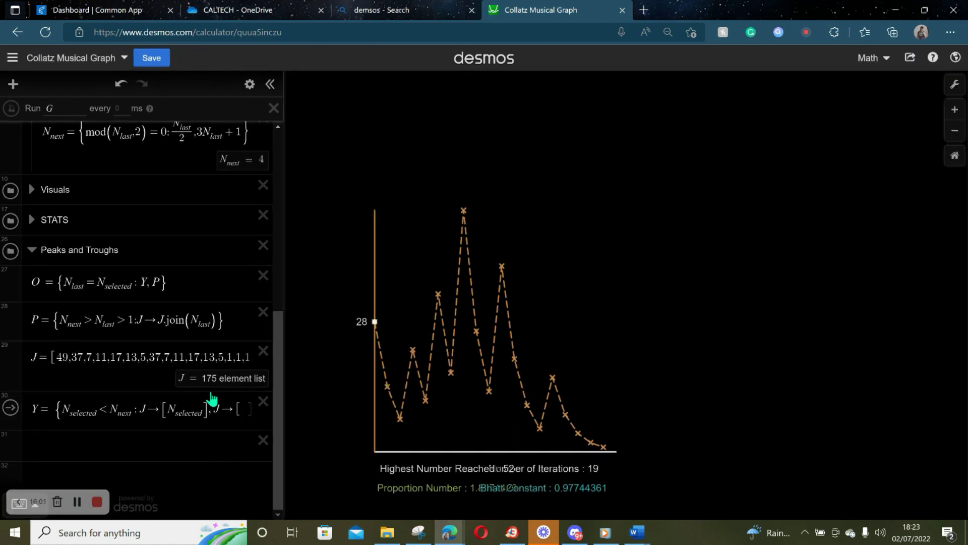
- Review the sequence definitions in the Numbers folder alongside actions O, P, Y and list J
scroll(148, 350, "up", 1)
left_click(148, 362)
scroll(196, 352, "up", 6)
scroll(197, 351, "up", 1)
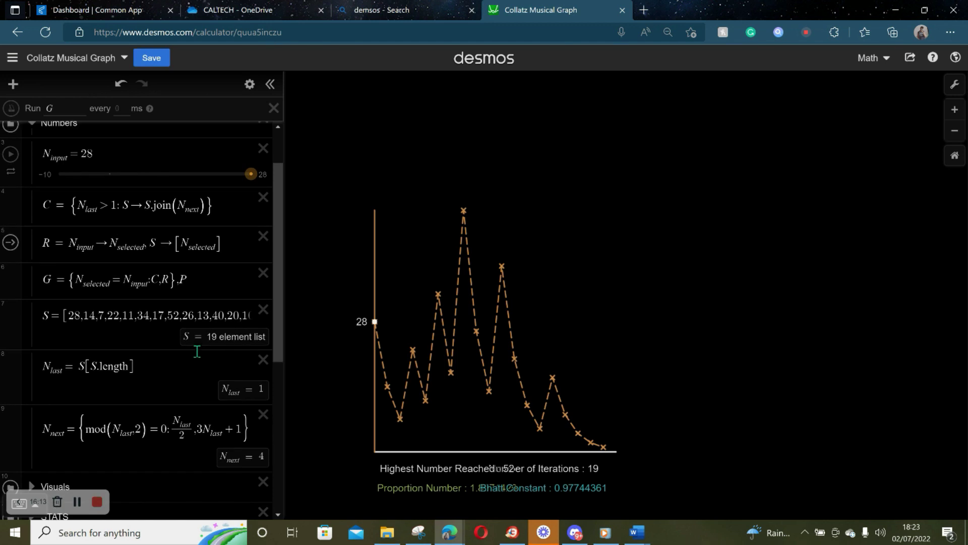
scroll(154, 260, "up", 1)
scroll(120, 363, "down", 3)
scroll(120, 363, "down", 2)
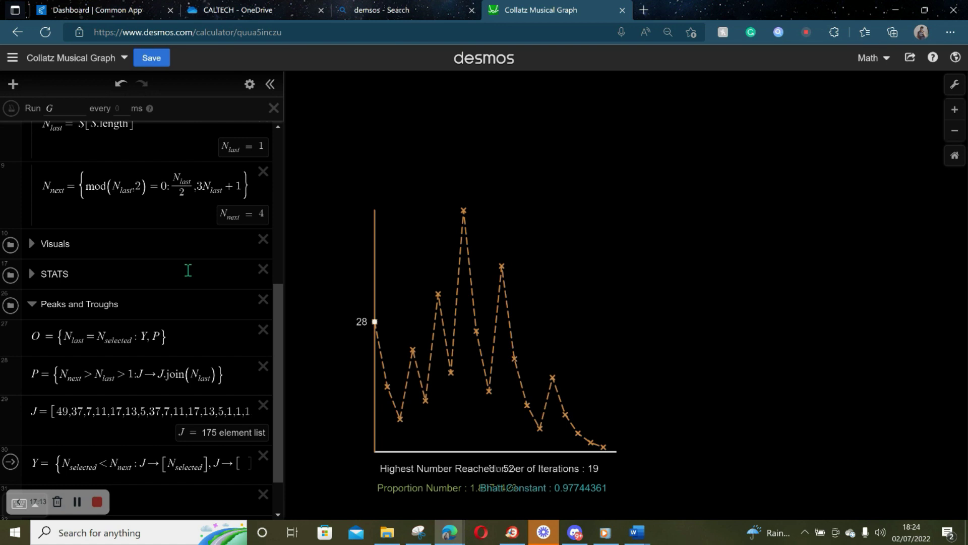
scroll(189, 275, "down", 1)
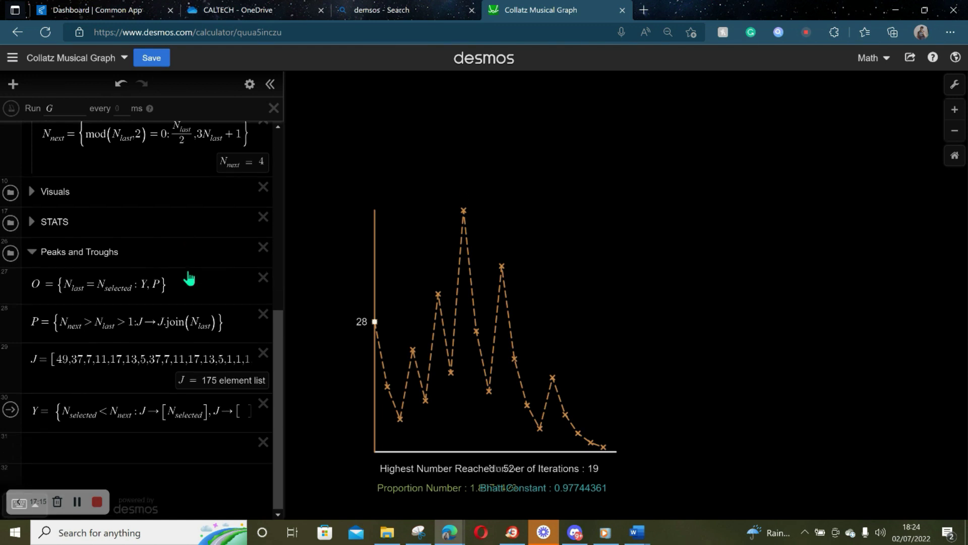
- Set N_selected to 58 and go back to the Peaks and Troughs expressions
scroll(189, 275, "up", 6)
scroll(130, 137, "up", 1)
left_click(133, 160)
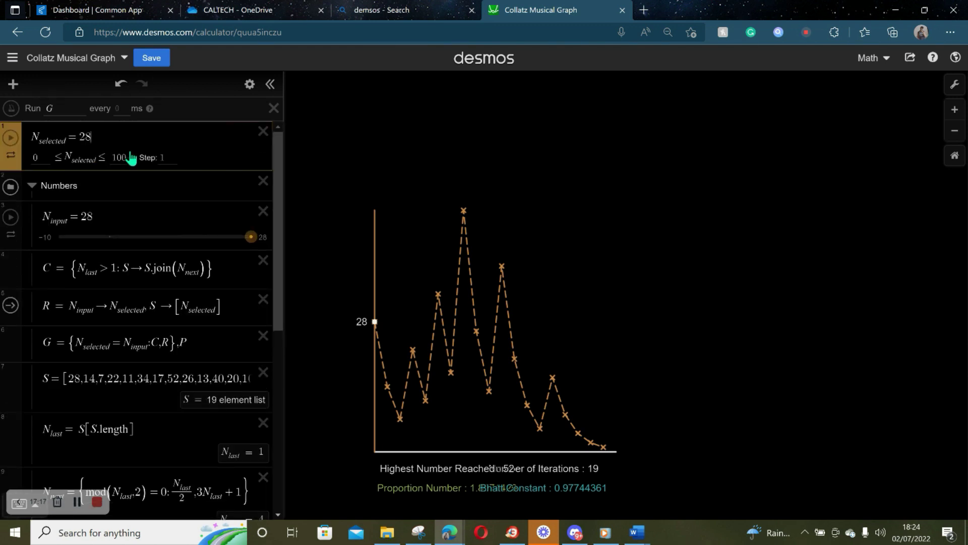
left_click(172, 187)
left_click(160, 157)
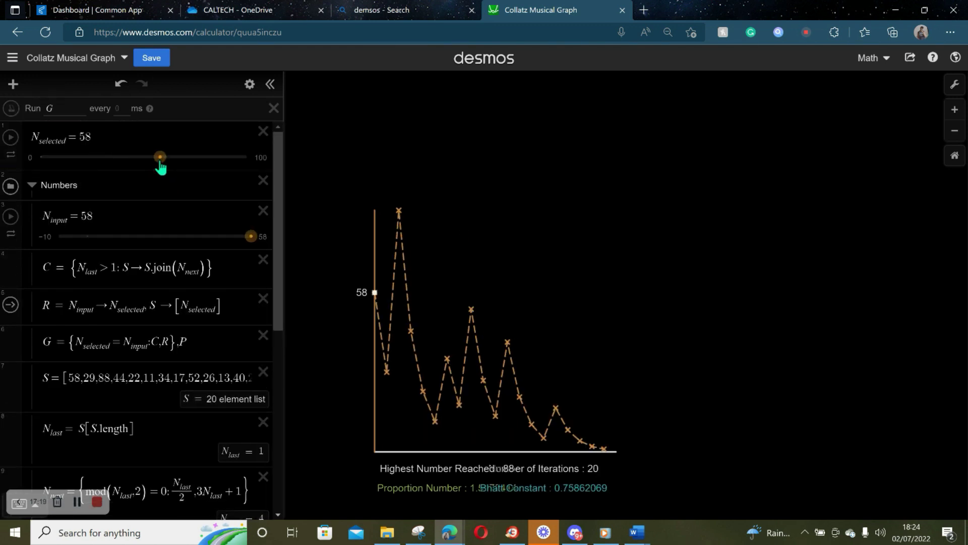
scroll(159, 166, "down", 10)
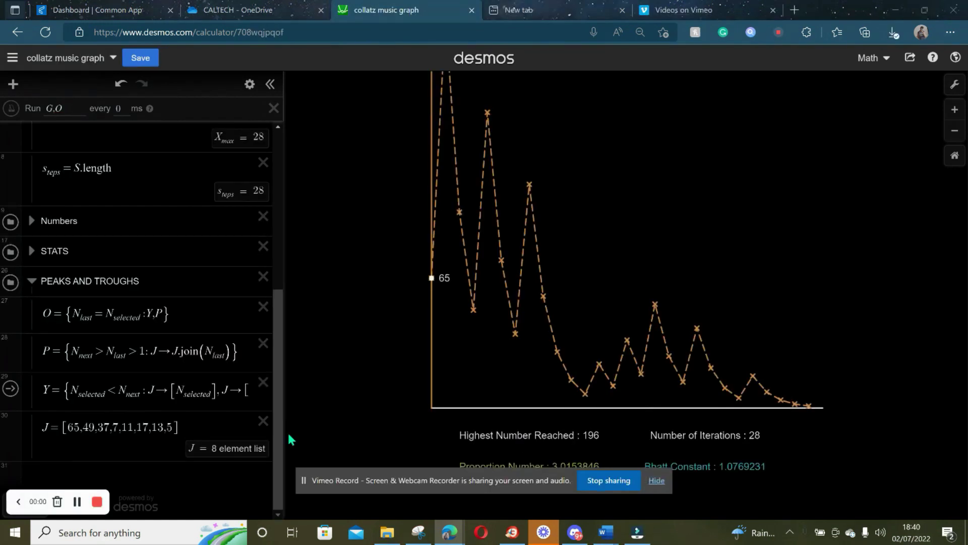
- Set N_selected to 20 in the collatz music graph and toggle the ticker that runs G,O
scroll(116, 250, "up", 3)
scroll(117, 249, "up", 3)
scroll(116, 249, "down", 2)
scroll(117, 249, "up", 2)
left_click(81, 156)
left_click(10, 109)
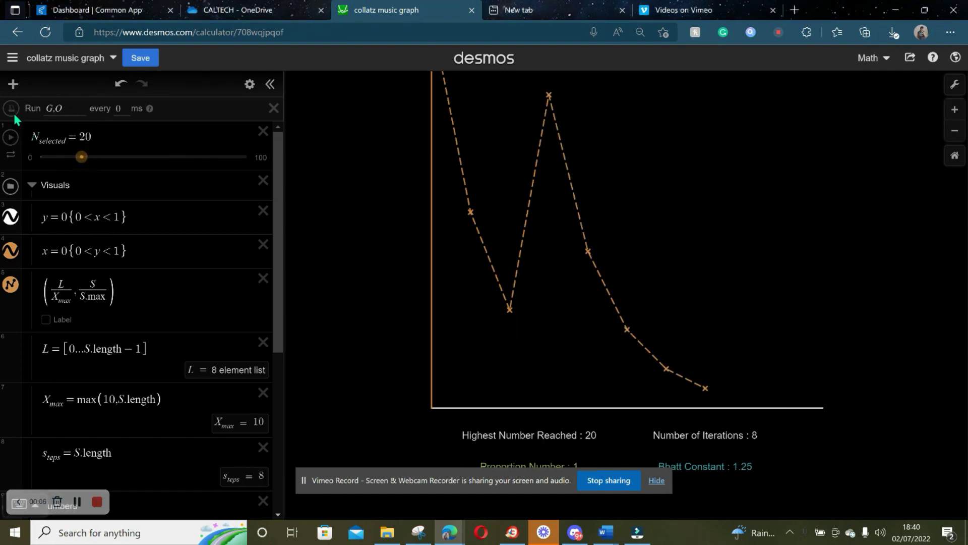
- Change N_selected to 45 and on to 66, and bring up list J under PEAKS AND TROUGHS
left_click(133, 158)
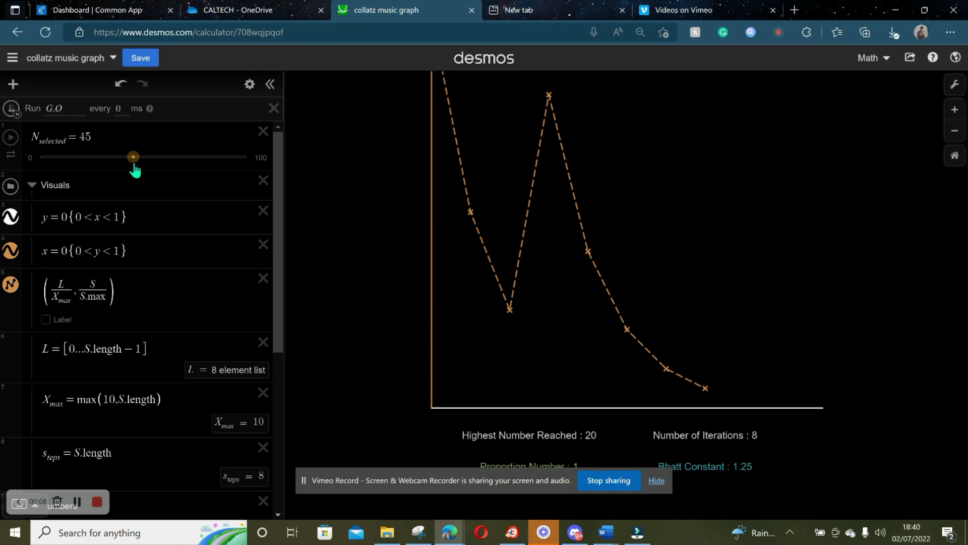
left_click(177, 158)
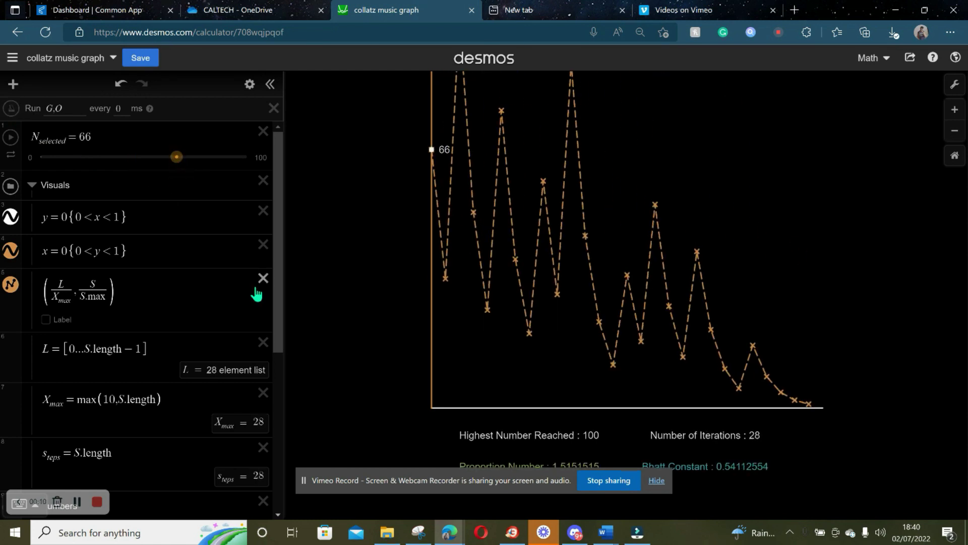
scroll(194, 383, "down", 5)
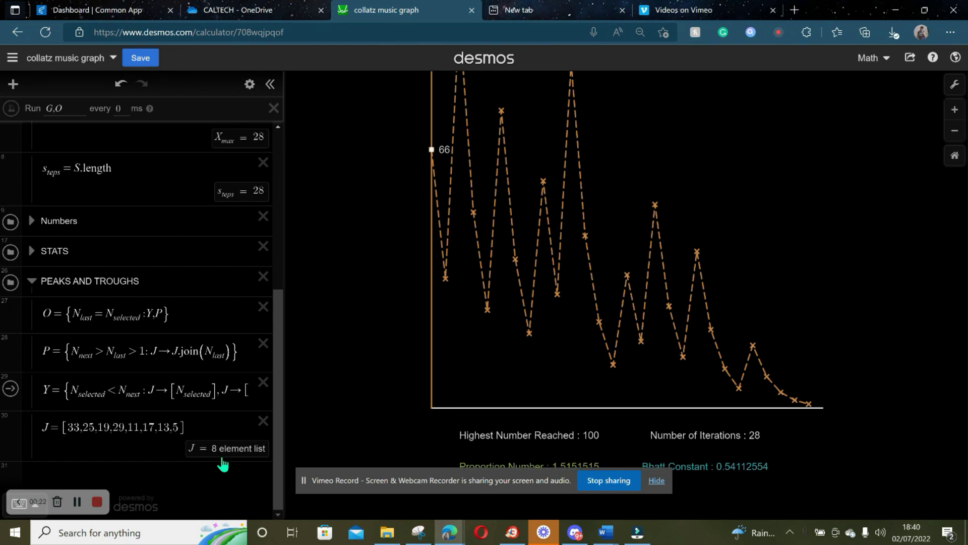
- Examine the peaks and troughs plotted for N_selected 66 and compare them with list J
scroll(517, 185, "up", 3)
left_click_drag(527, 177, 501, 331)
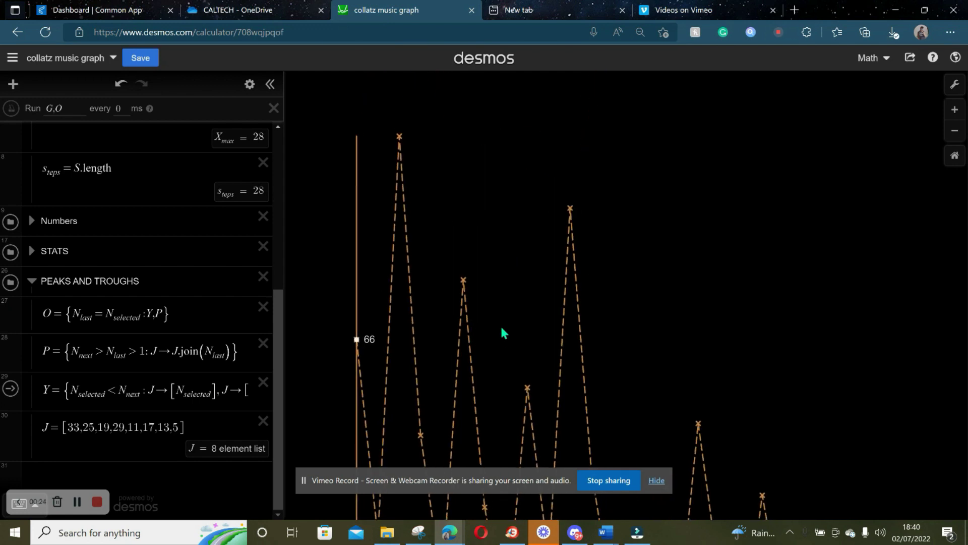
scroll(503, 333, "down", 2)
left_click_drag(458, 232, 450, 164)
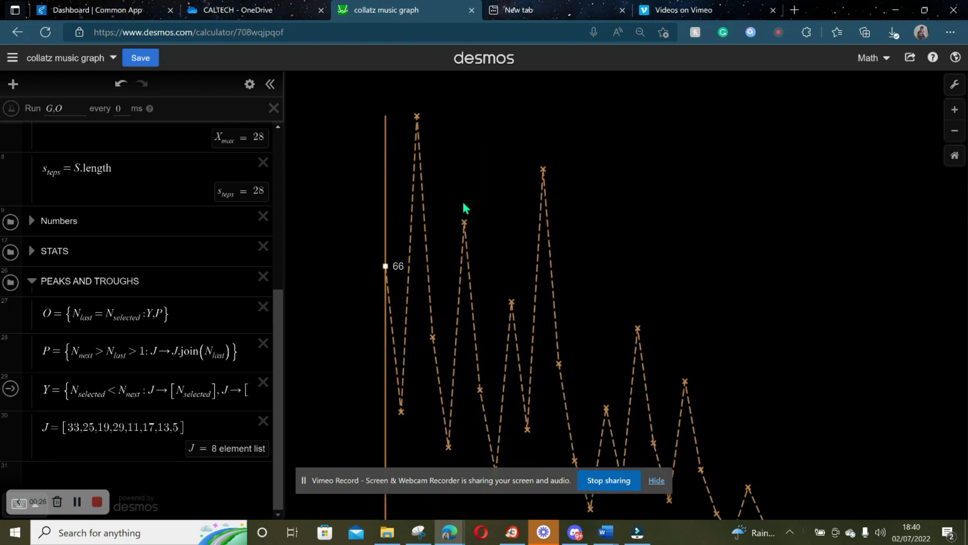
left_click_drag(608, 301, 555, 162)
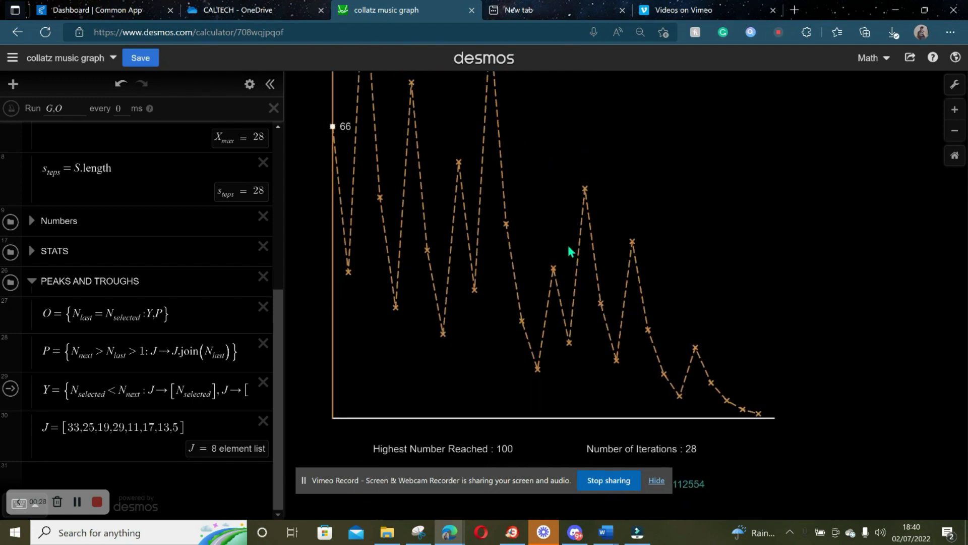
scroll(706, 363, "down", 2)
scroll(536, 264, "up", 2)
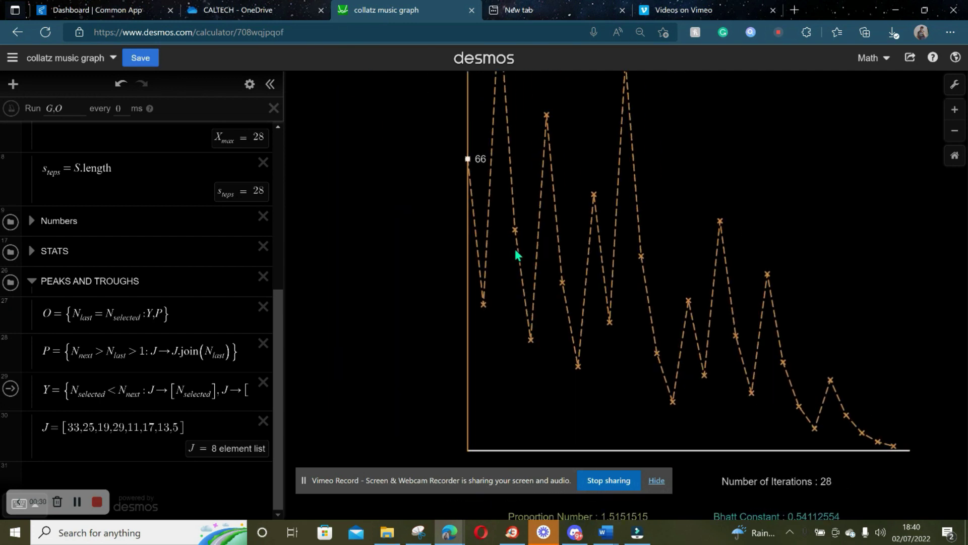
left_click_drag(519, 255, 462, 231)
left_click(394, 283)
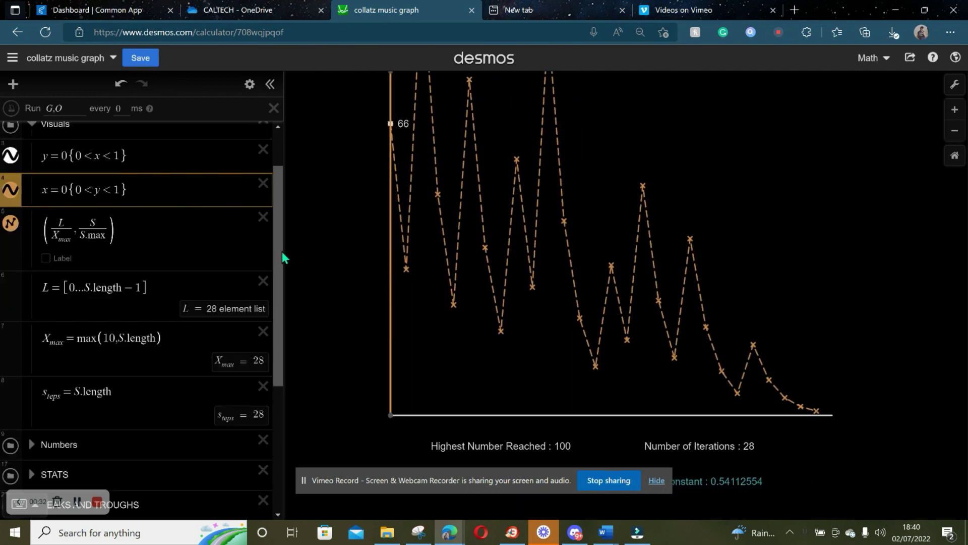
- Collapse the Visuals folder
scroll(169, 311, "down", 1)
scroll(169, 312, "down", 4)
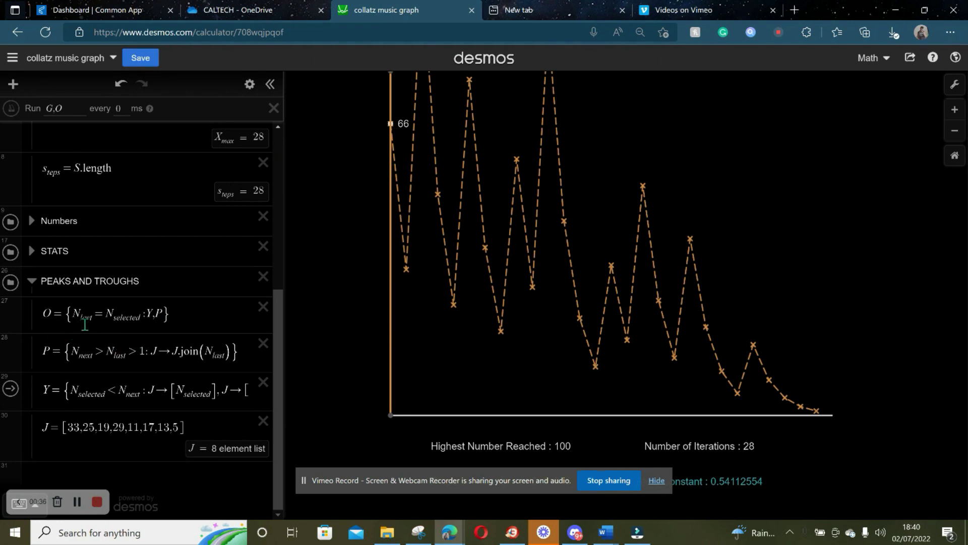
scroll(76, 314, "up", 6)
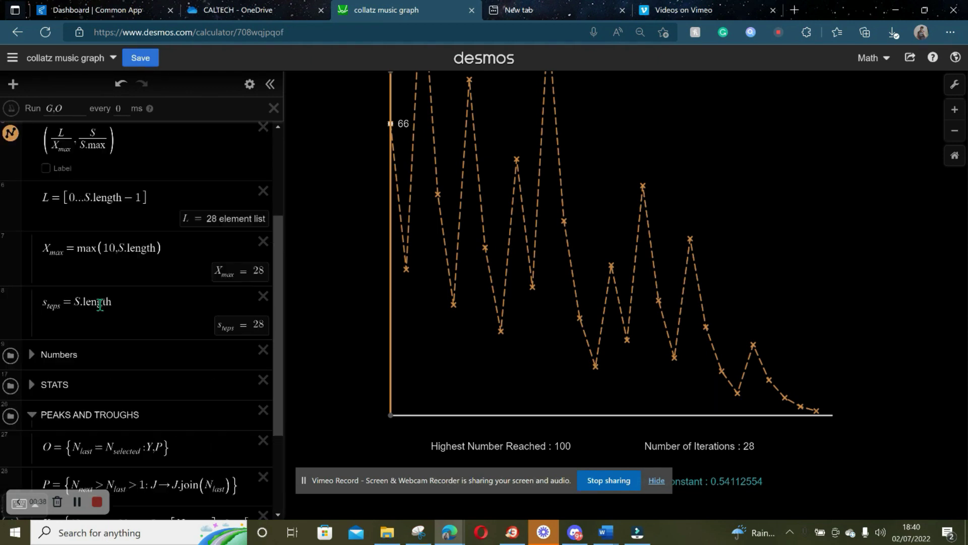
left_click(38, 184)
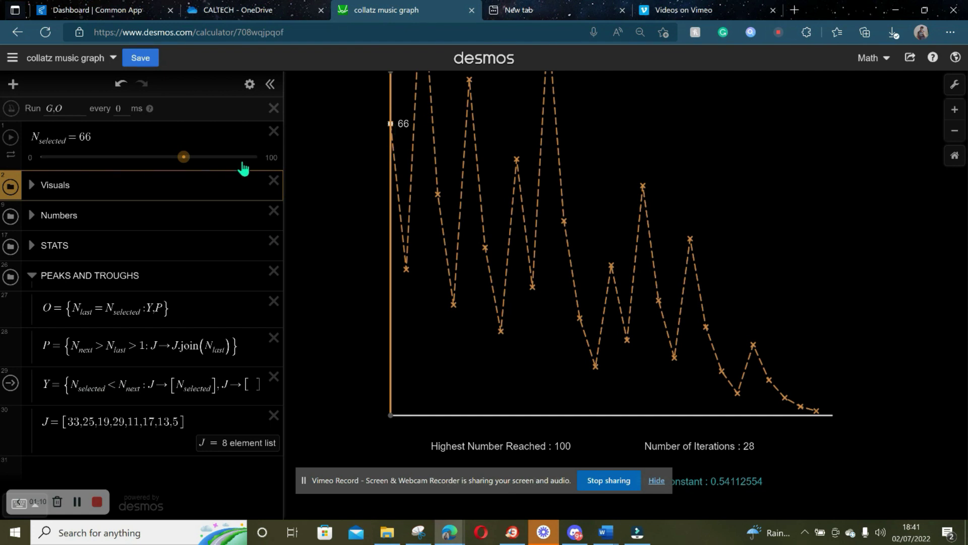
- Set N_selected to 55 and compare the graph's starting point with the first entries of list J
left_click(159, 158)
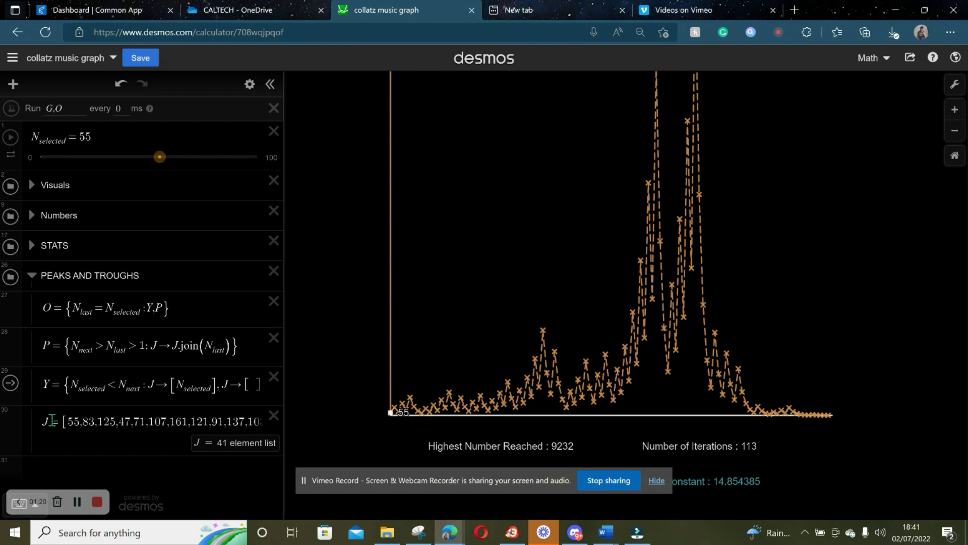
scroll(413, 426, "up", 2)
scroll(412, 426, "up", 5)
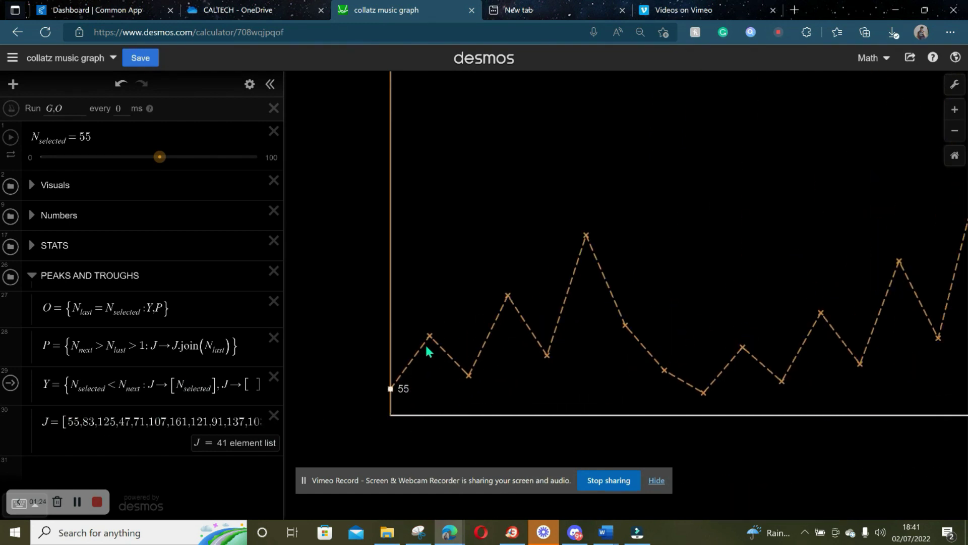
mouse_move(432, 345)
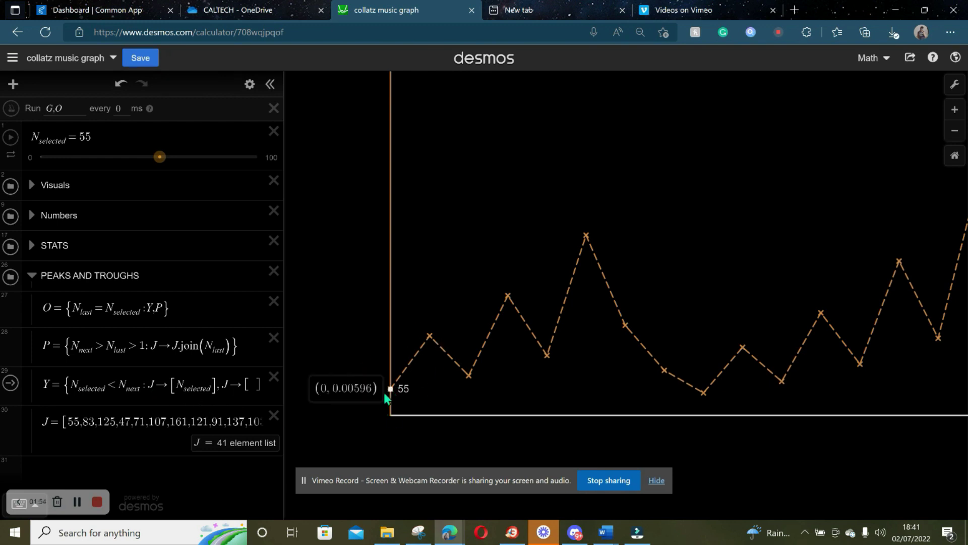
left_click_drag(70, 422, 301, 438)
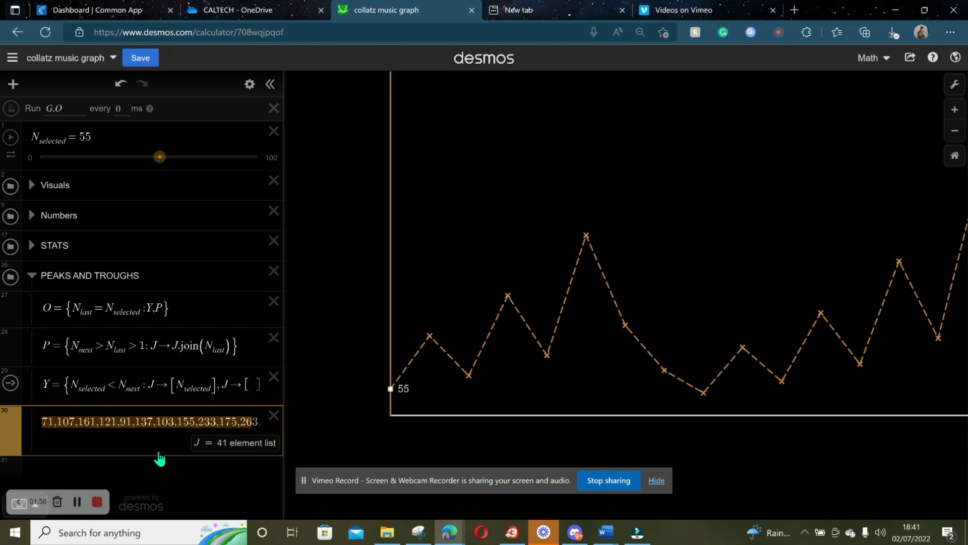
left_click(205, 484)
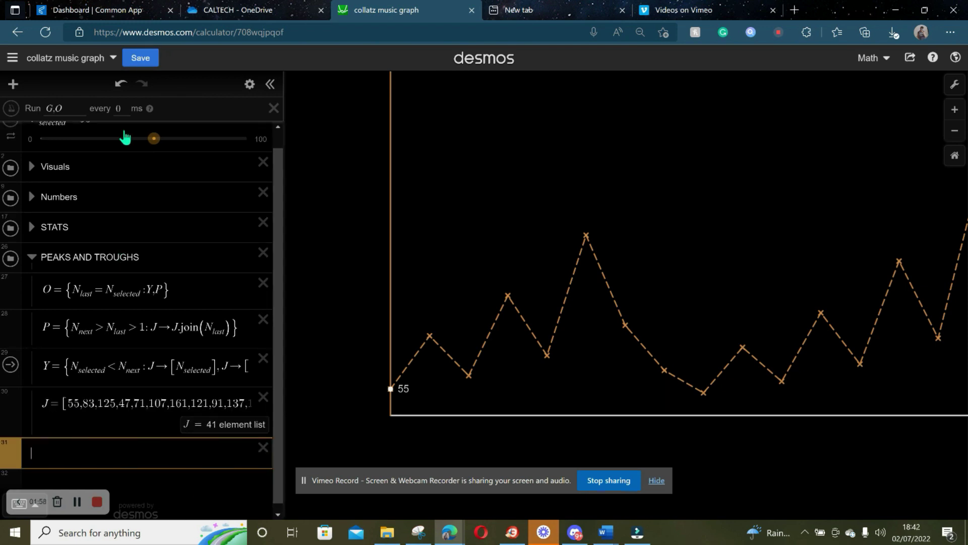
left_click_drag(158, 141, 182, 179)
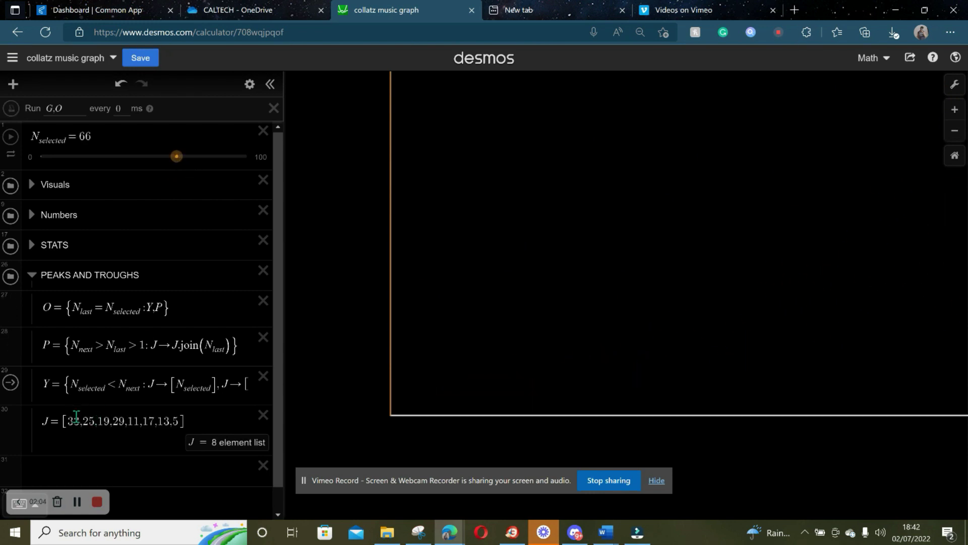
scroll(491, 284, "up", 3)
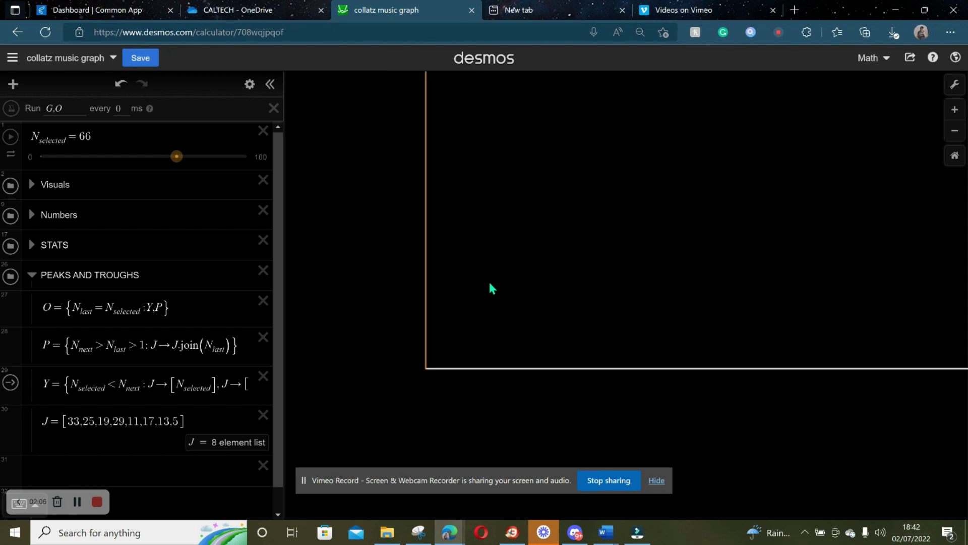
left_click(262, 377)
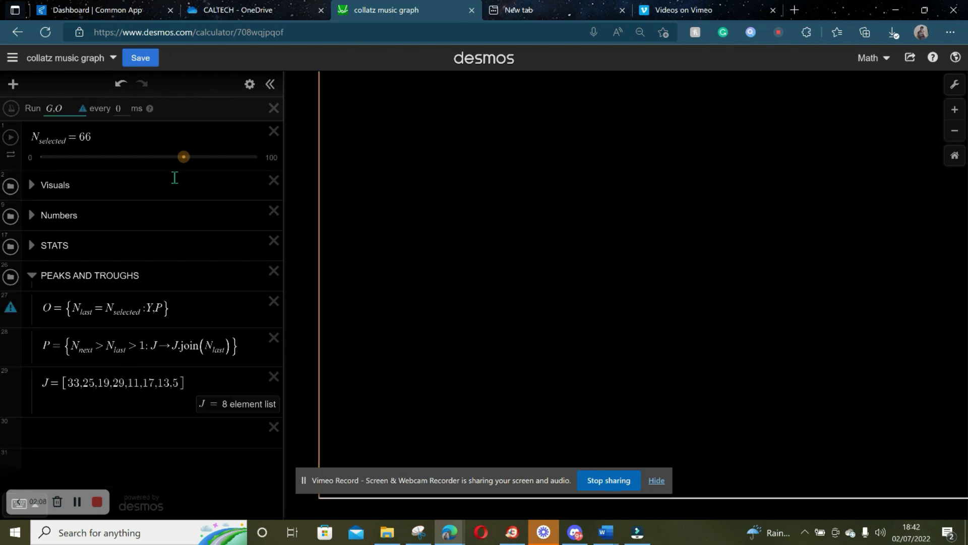
left_click(120, 83)
left_click(120, 83)
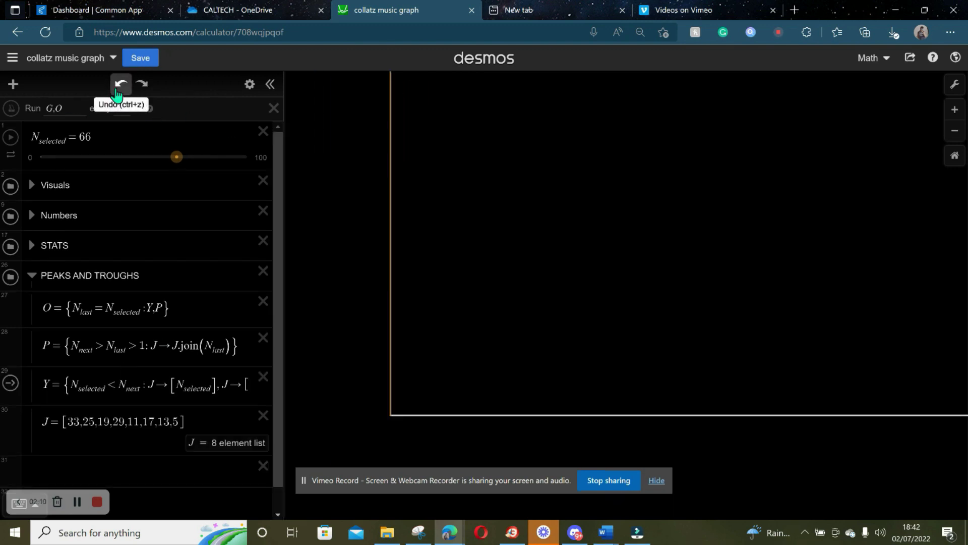
left_click(116, 90)
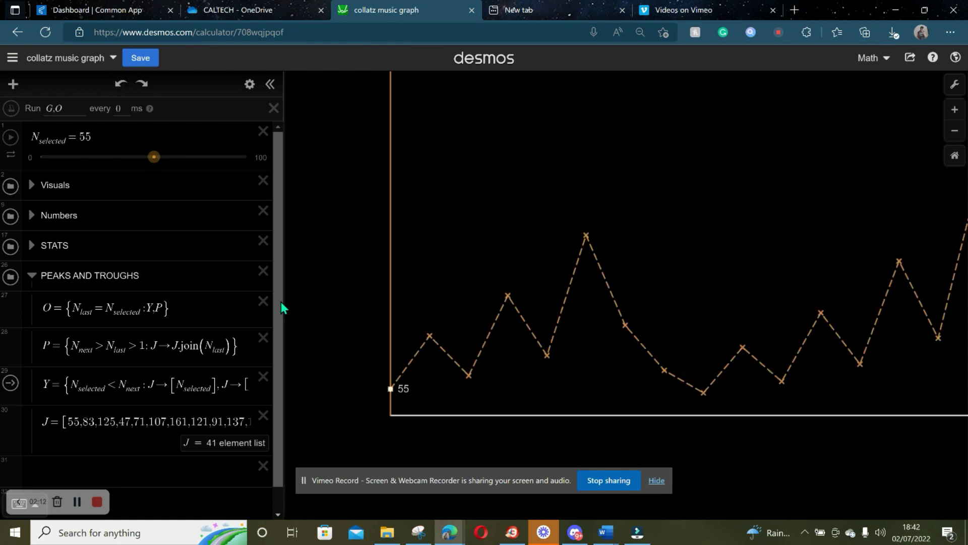
- Set N_selected to 66 with action Y's conditional definition in place
left_click(170, 151)
left_click(179, 214)
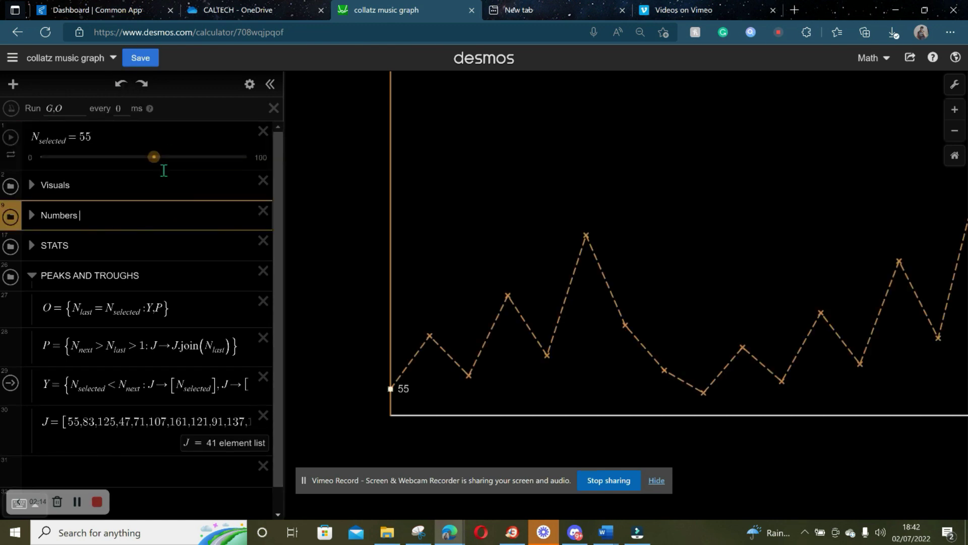
left_click(162, 160)
left_click_drag(168, 161, 184, 169)
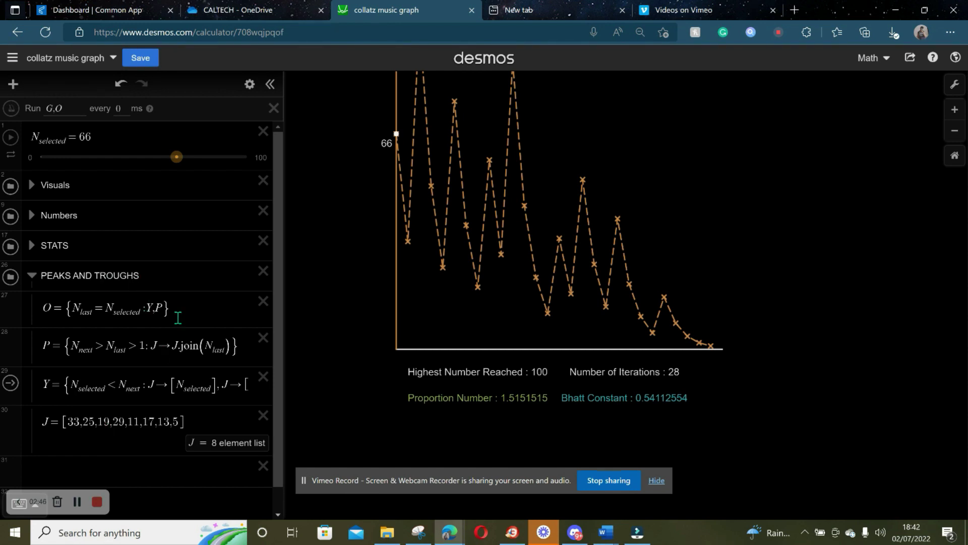
- Replace action Y's conditional definition with a plain reset of list J to an empty list, Y=J→[ ]
left_click(152, 310)
type(",")
left_click(69, 388)
mouse_move(63, 386)
left_mouse_down()
mouse_move(196, 411)
mouse_move(220, 389)
mouse_move(65, 386)
left_mouse_up()
key("BackSpace")
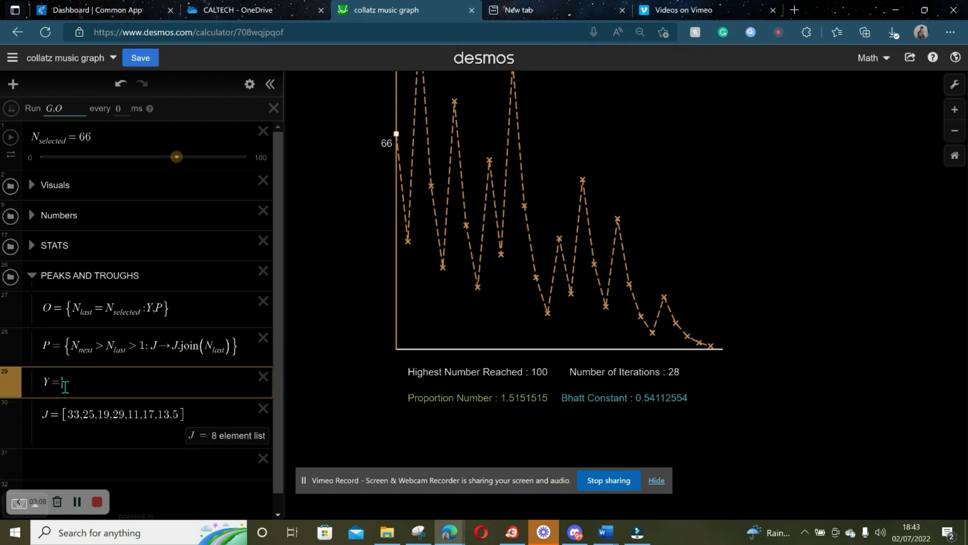
type("j")
type("->")
type("[")
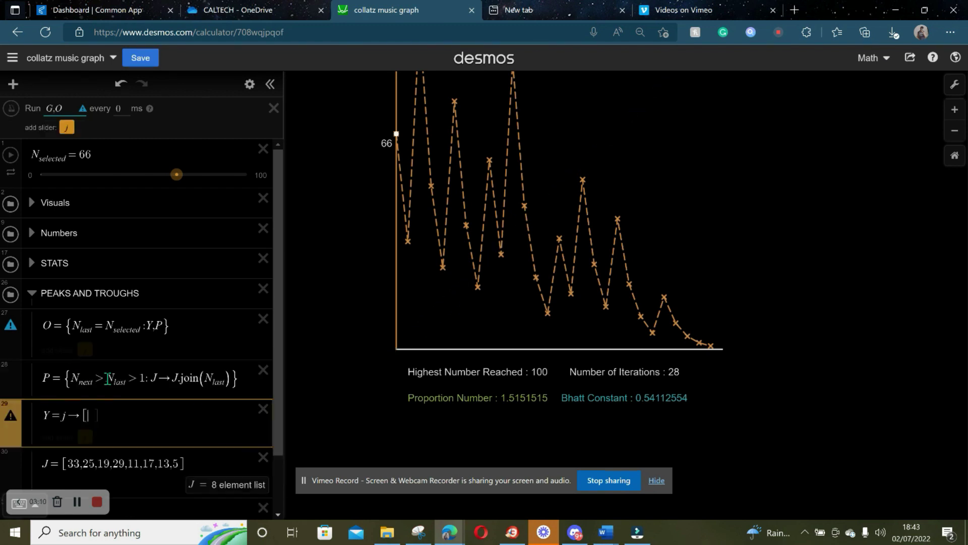
double_click(69, 414)
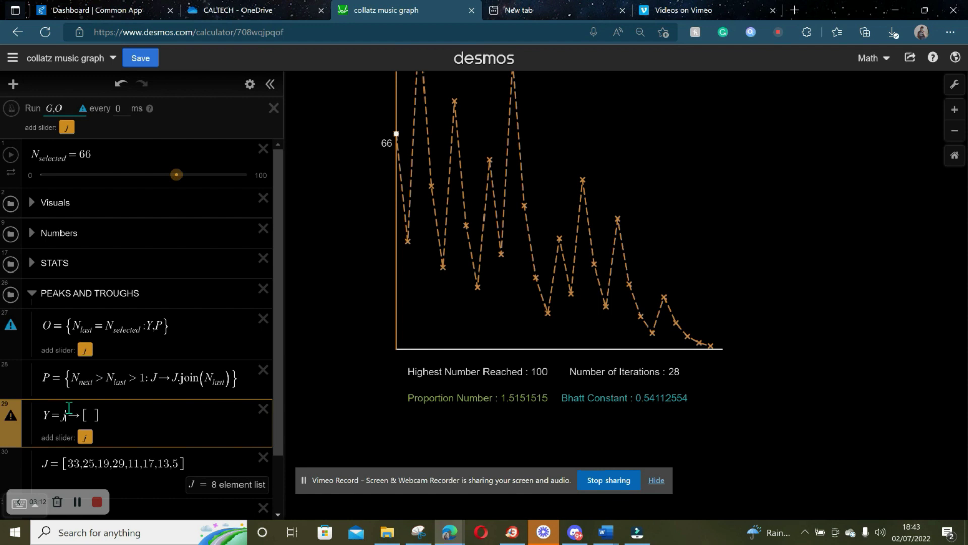
type("J")
- Set N_selected to 33 and compare the graph's starting point with list J and the definitions of O and Y
mouse_move(119, 162)
left_mouse_down()
mouse_move(164, 163)
mouse_move(108, 158)
left_mouse_up()
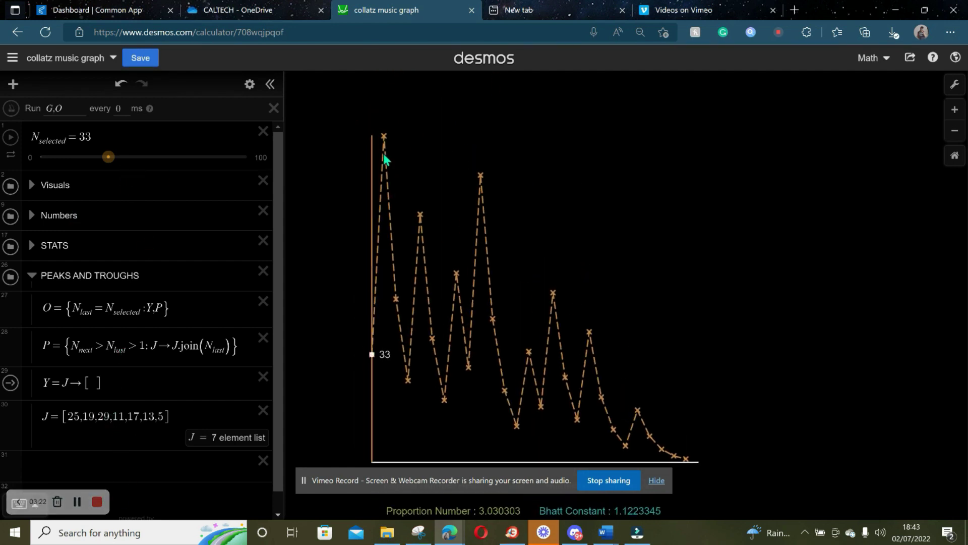
left_click(385, 141)
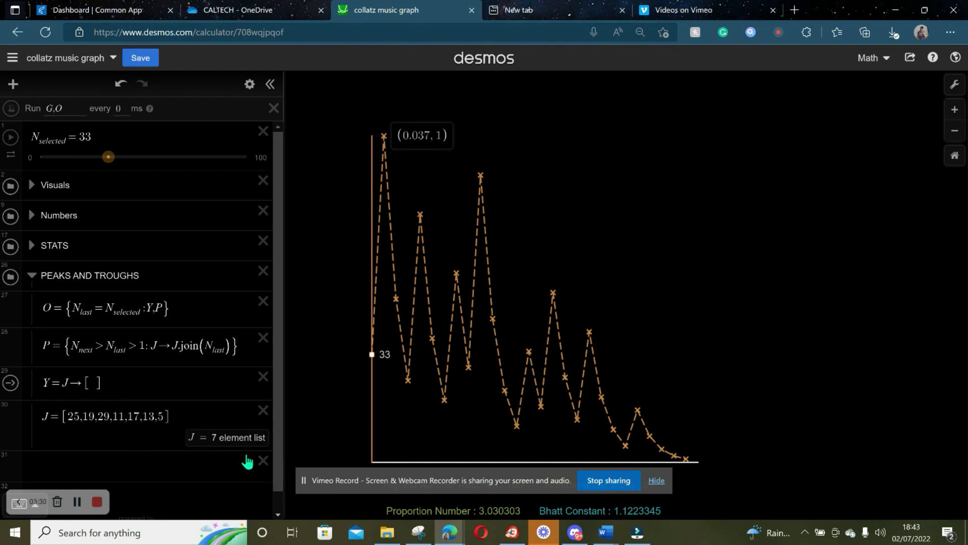
left_click(385, 137)
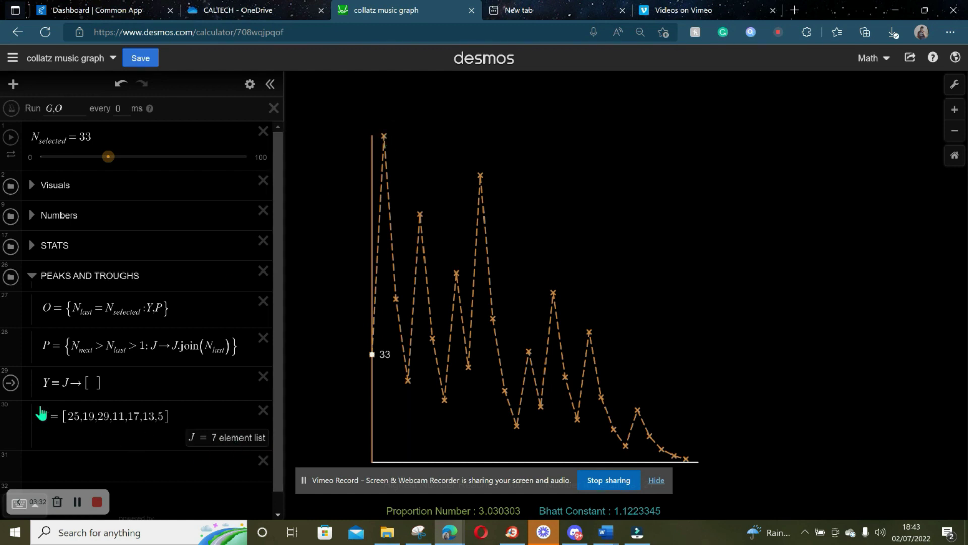
left_click_drag(73, 310, 131, 310)
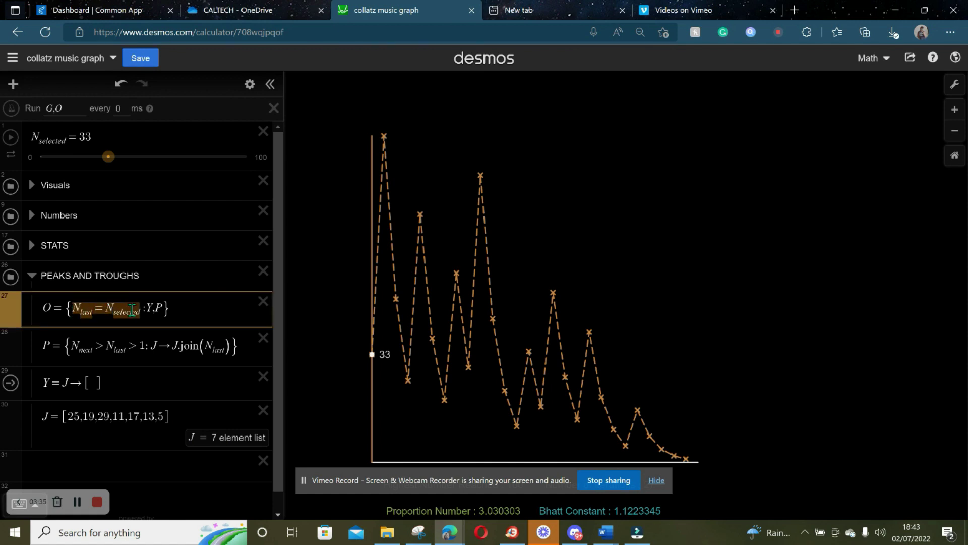
left_click(372, 354)
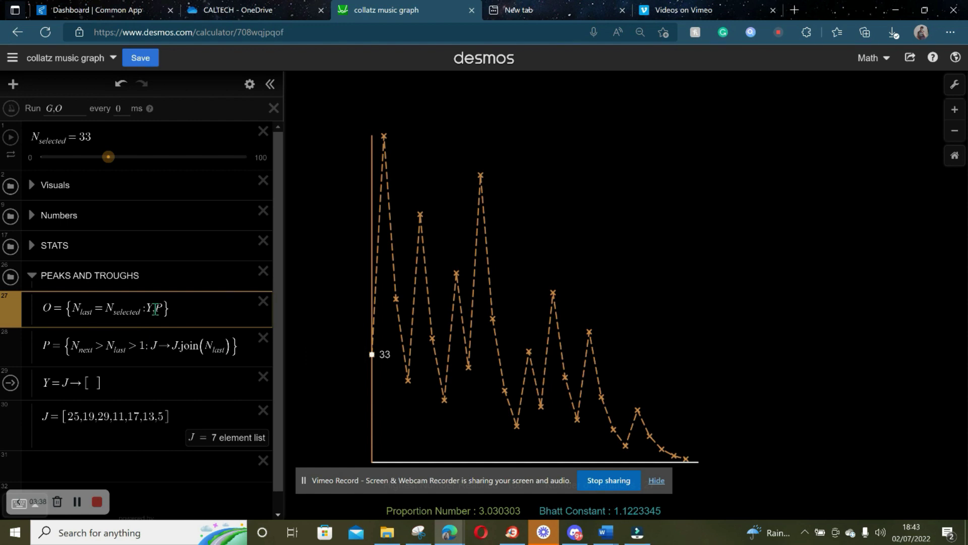
left_click_drag(44, 385, 104, 385)
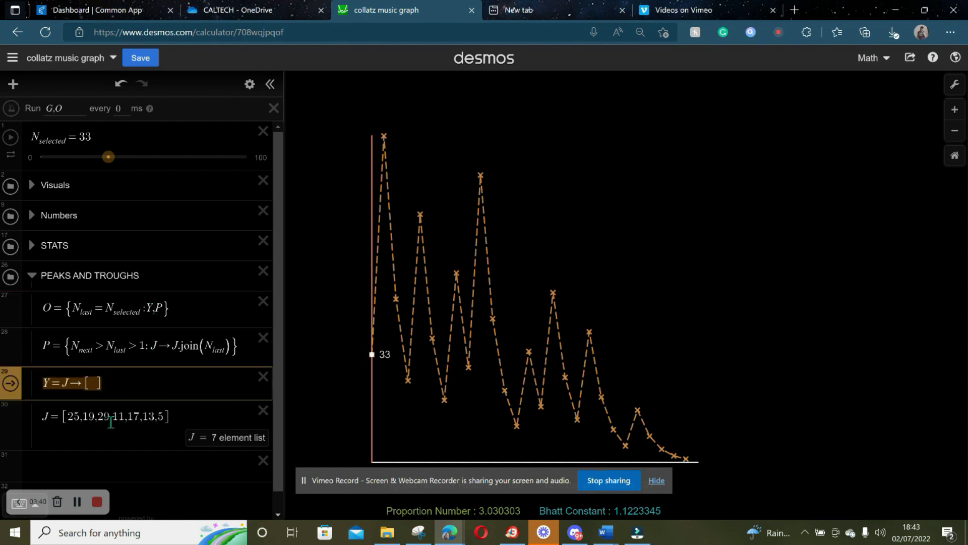
left_click(153, 308)
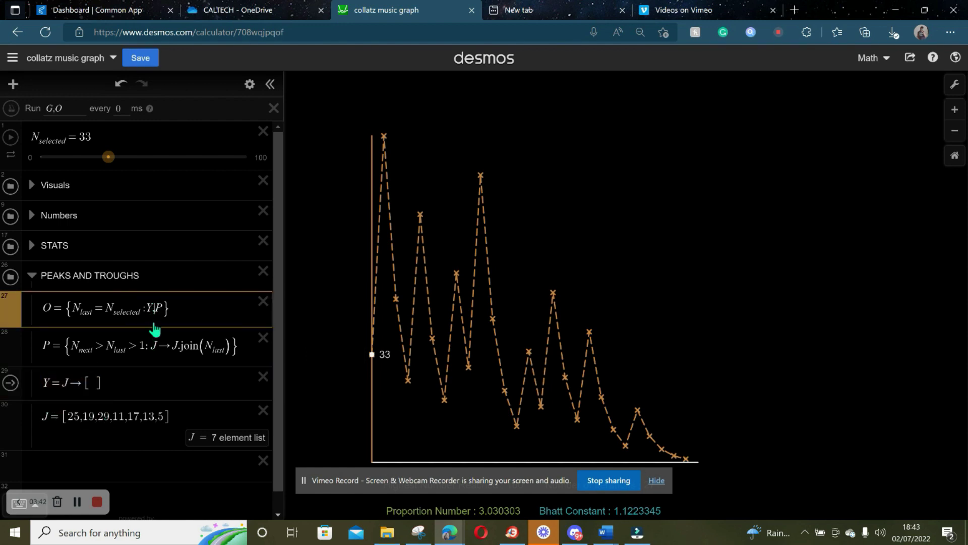
- Undo the N_selected change and the edit of action Y, back to Y's conditional definition
left_click(121, 85)
left_click(121, 89)
left_click(121, 89)
left_click(121, 88)
left_click(122, 88)
left_click(121, 88)
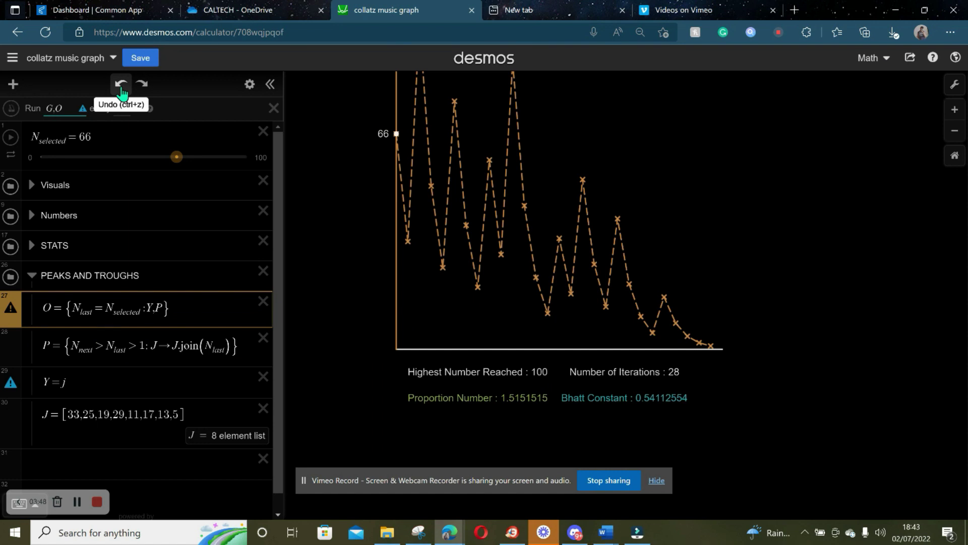
left_click(121, 88)
- Examine the peaks and troughs plotted for N_selected 66 and compare the troughs with the entries of list J
left_click_drag(160, 390, 265, 415)
left_click(208, 417)
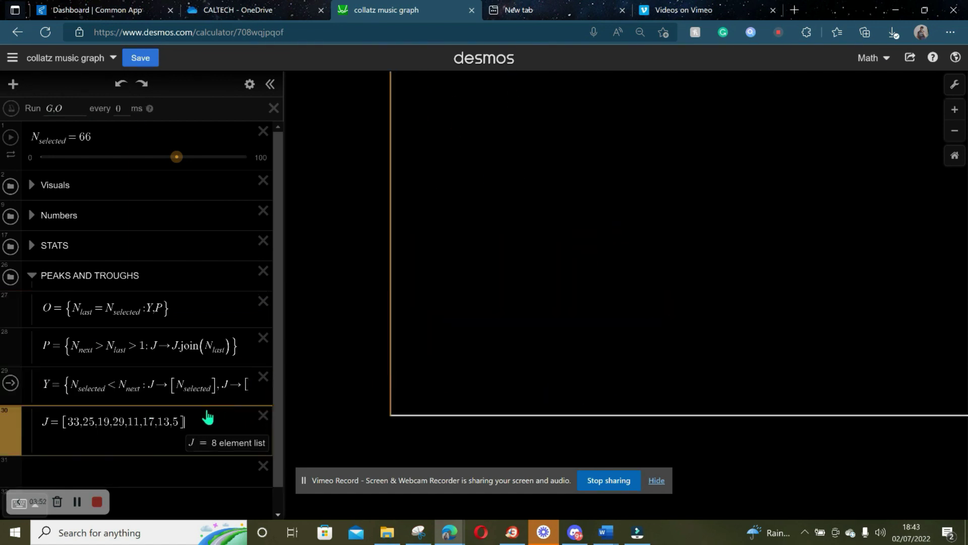
scroll(607, 299, "down", 3)
left_click_drag(607, 299, 412, 309)
scroll(383, 436, "down", 3)
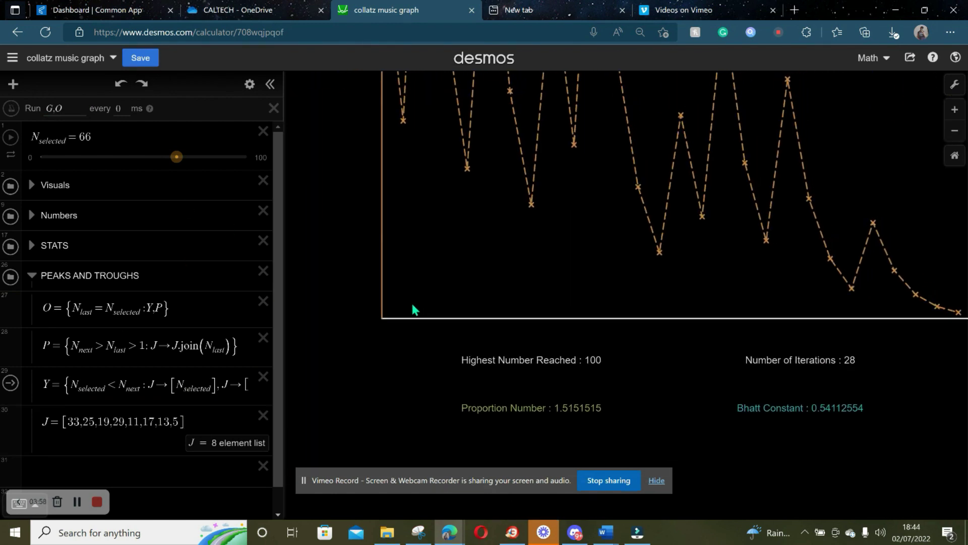
scroll(115, 390, "down", 1)
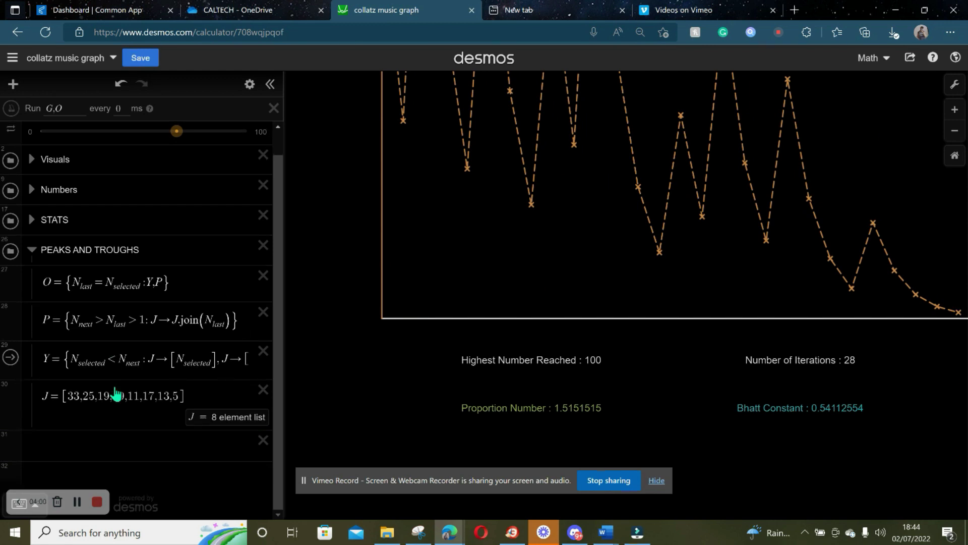
left_click(70, 442)
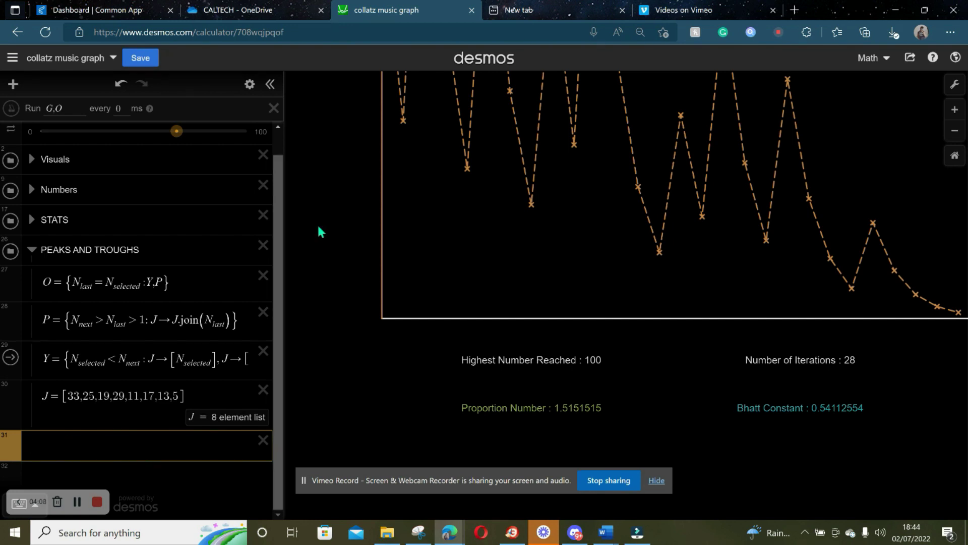
scroll(392, 296, "up", 3)
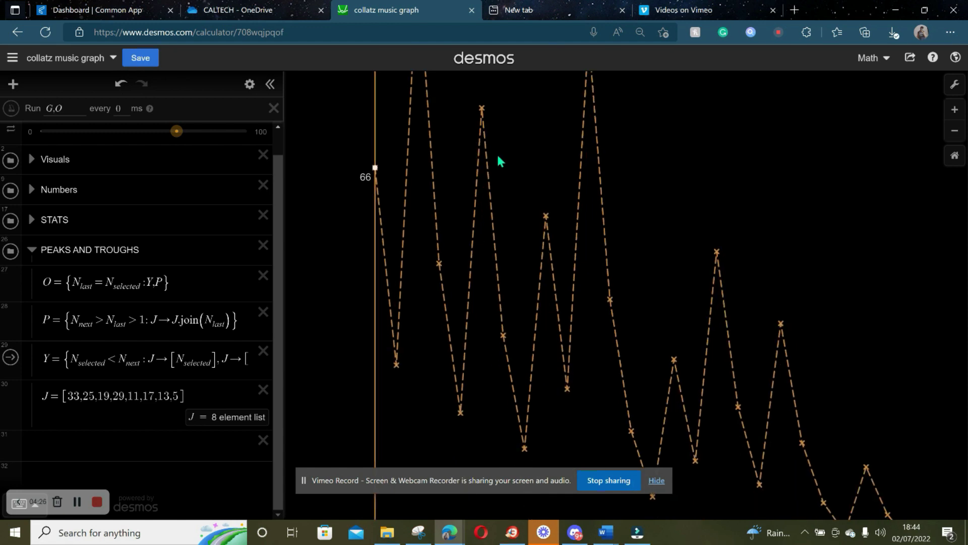
mouse_move(485, 319)
left_mouse_down()
mouse_move(507, 242)
mouse_move(440, 454)
left_mouse_up()
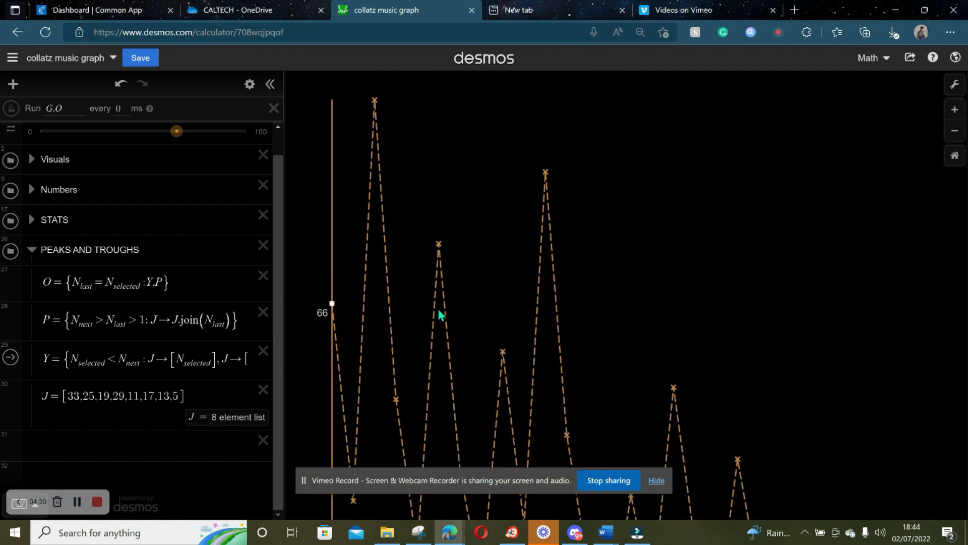
left_click_drag(467, 365, 574, 221)
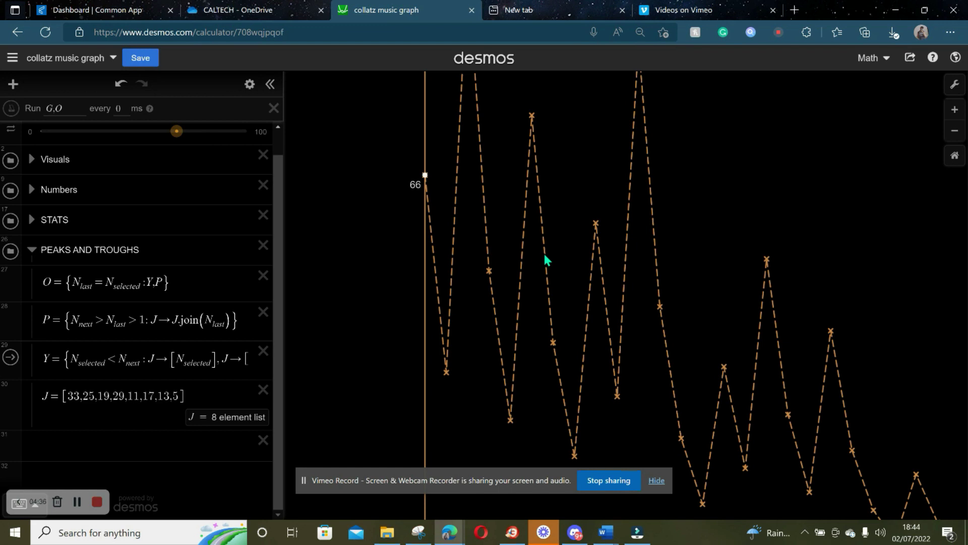
left_click_drag(527, 190, 481, 320)
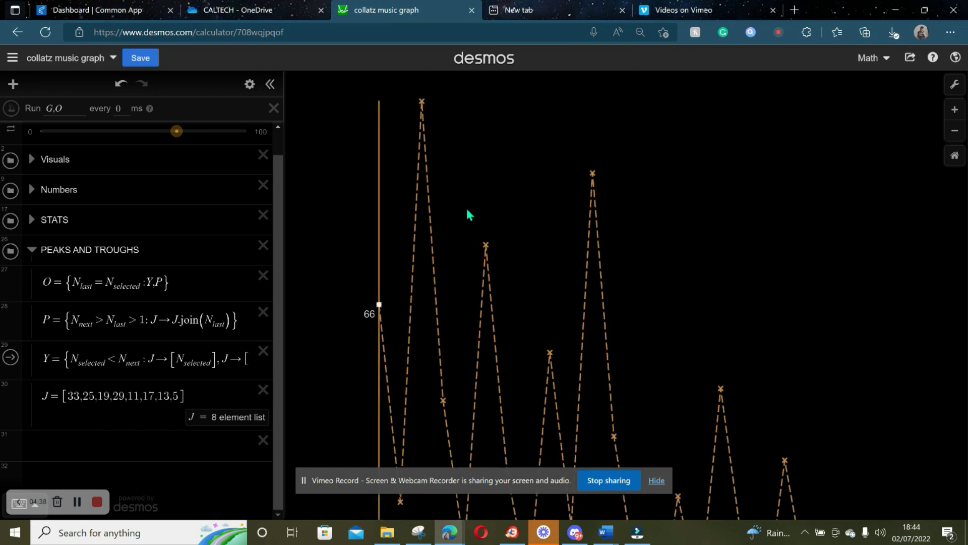
left_click_drag(438, 415, 451, 250)
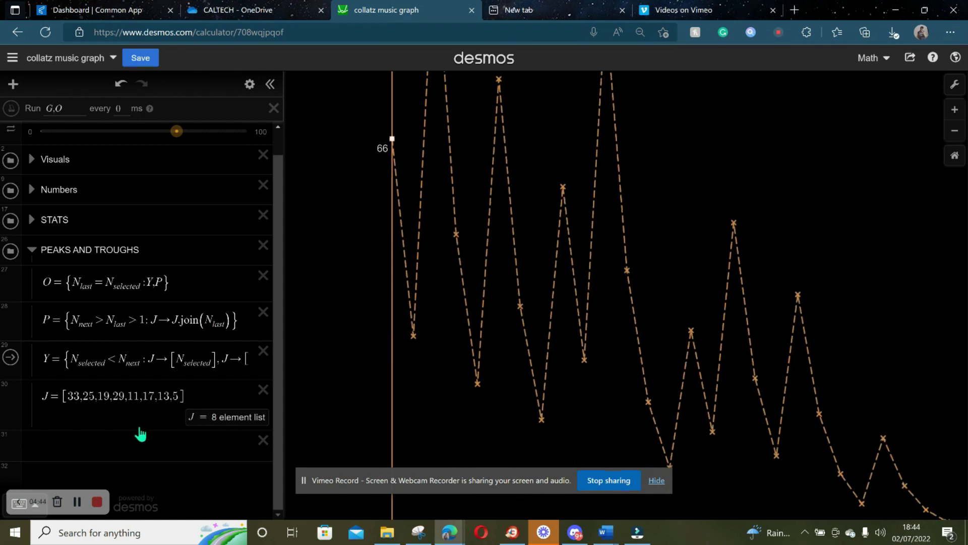
- Add the expression D_ips = S.length − J.length below list J
left_click(109, 445)
type("D_")
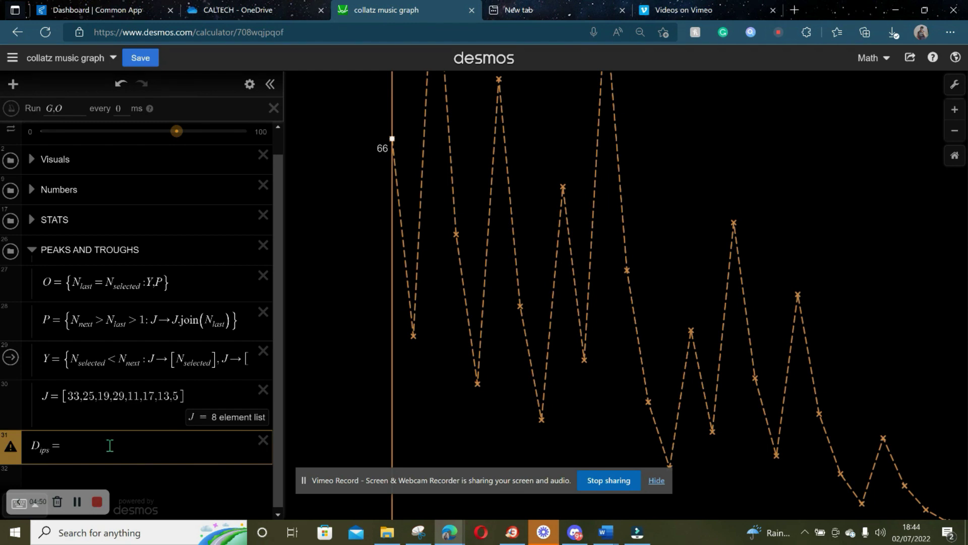
type("ips=S")
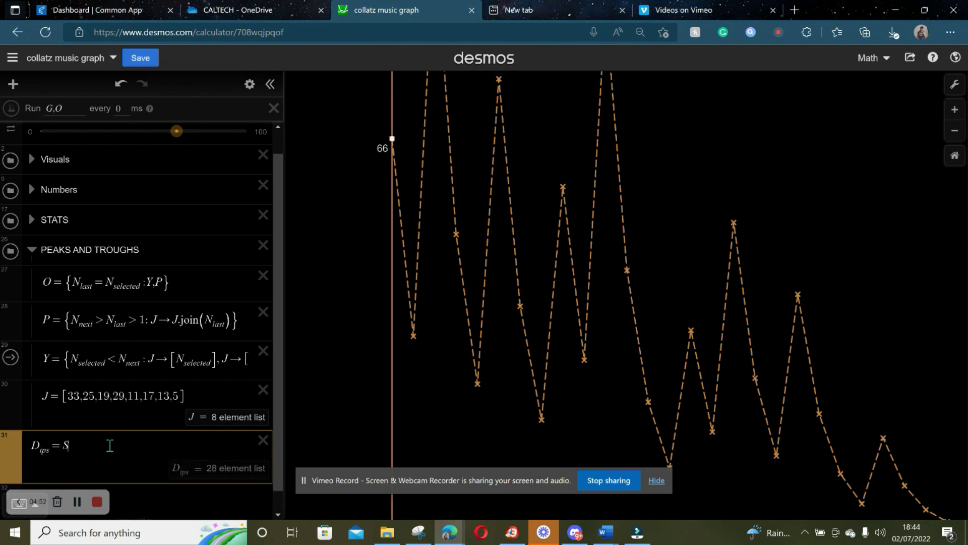
type(".lemgth")
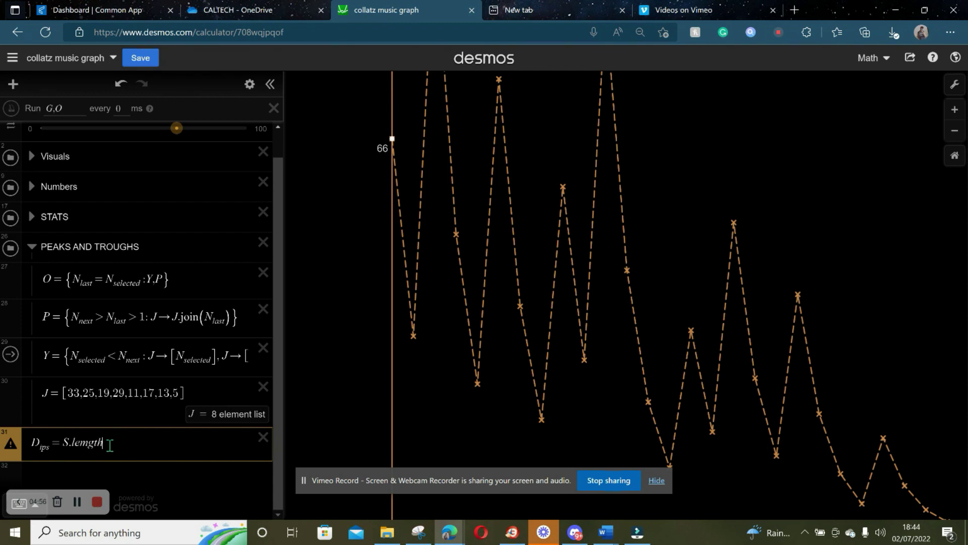
type("length-")
type("J.length")
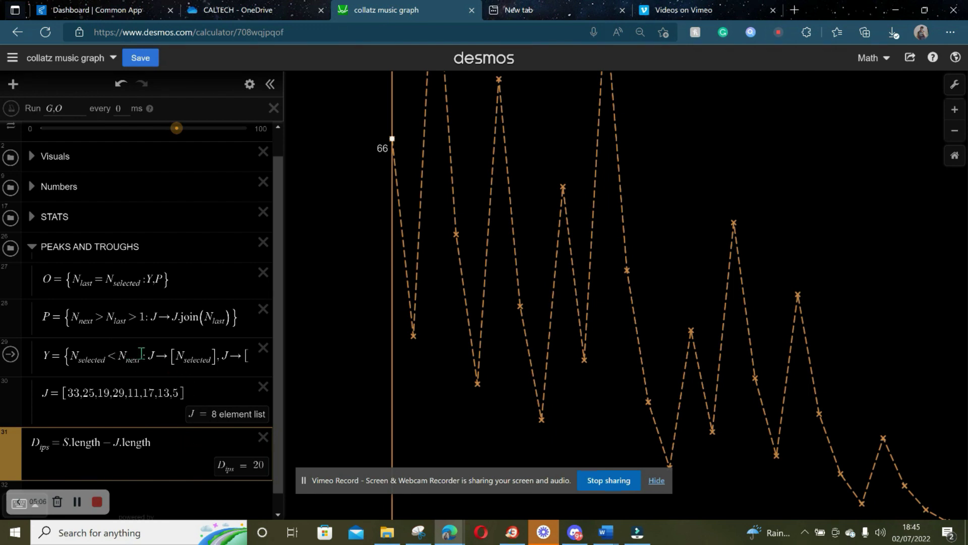
- Check the graph's final point, and subtract 1 more in D_ips so it reads S.length − J.length − 1
scroll(281, 339, "down", 1)
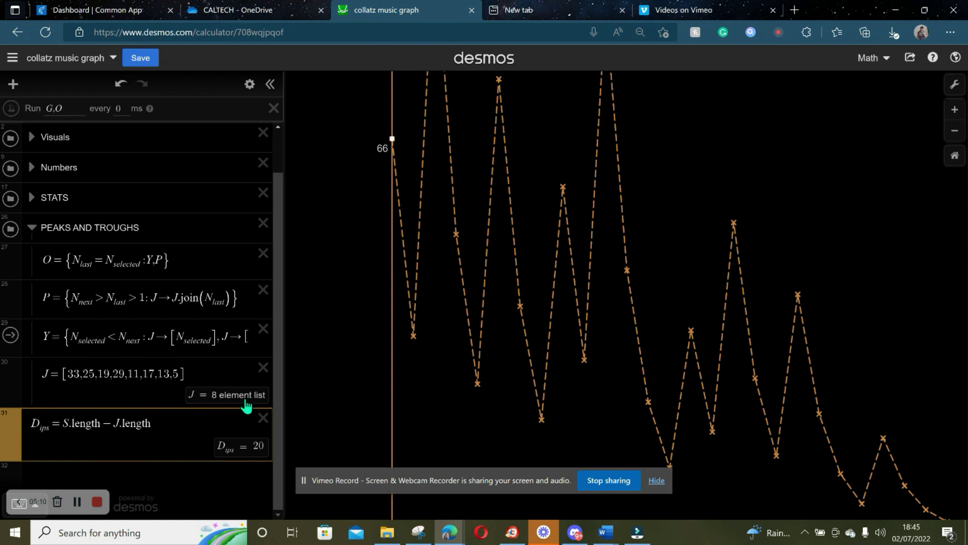
left_click_drag(485, 247, 432, 271)
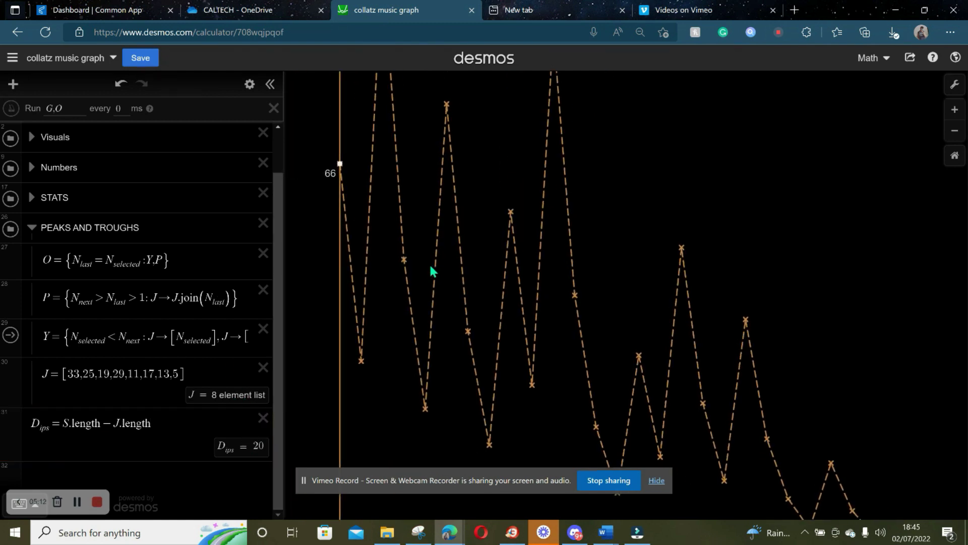
scroll(380, 251, "down", 3)
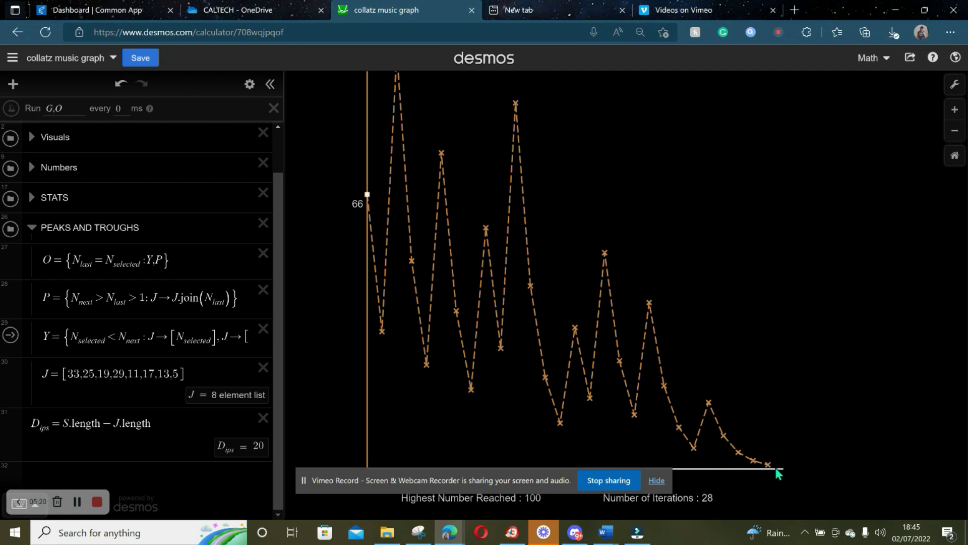
left_click(163, 428)
type("-1")
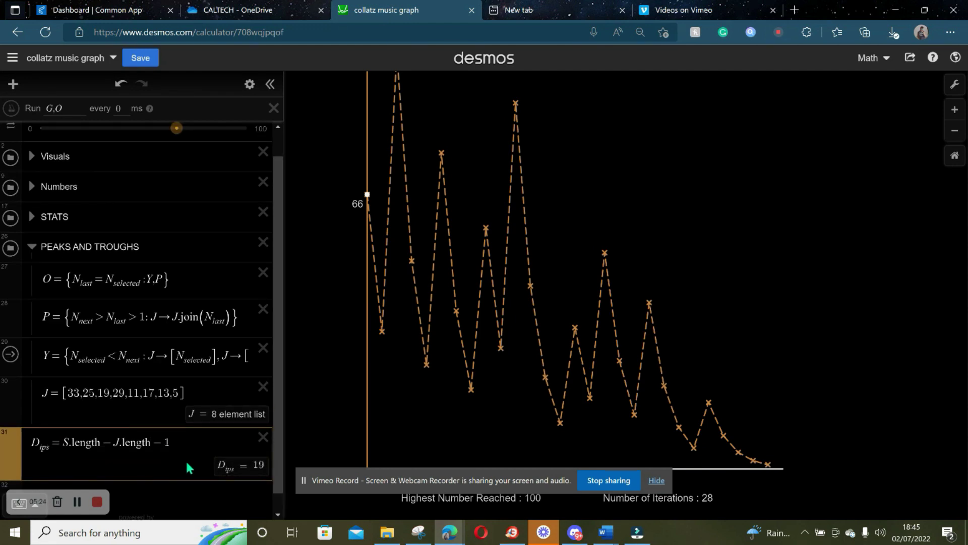
- Enlarge the page and review the PEAKS AND TROUGHS expressions and D_ips alongside the graph
left_click(368, 217)
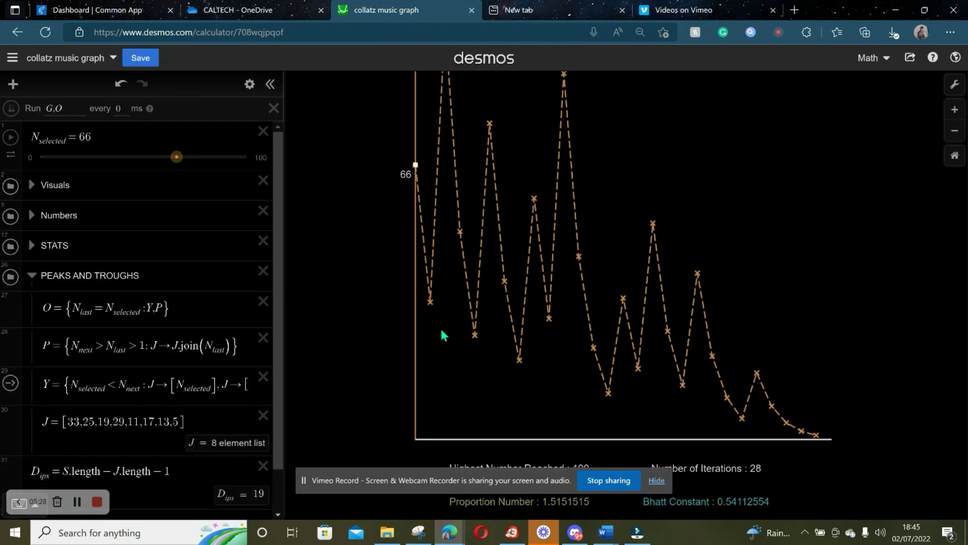
scroll(212, 376, "up", 2)
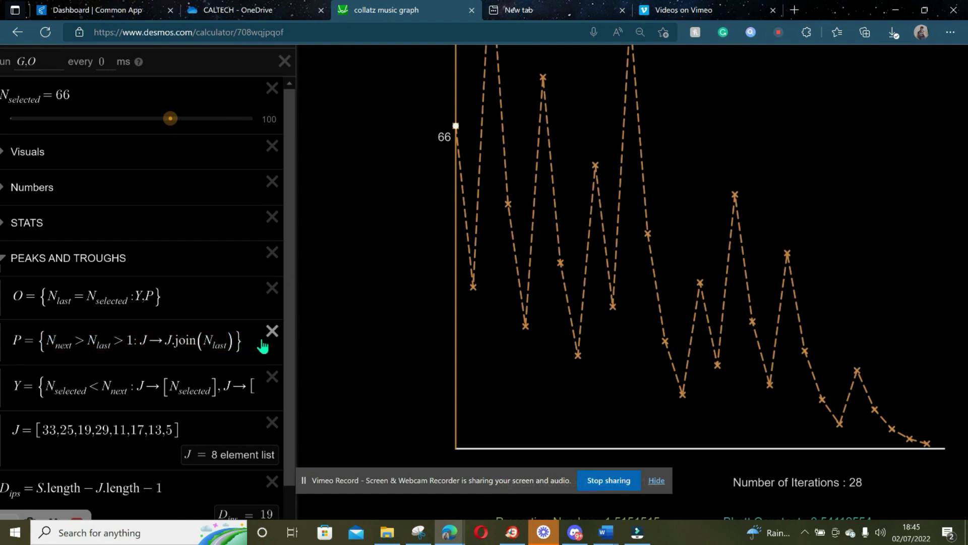
scroll(272, 332, "down", 1)
scroll(116, 408, "left", 1)
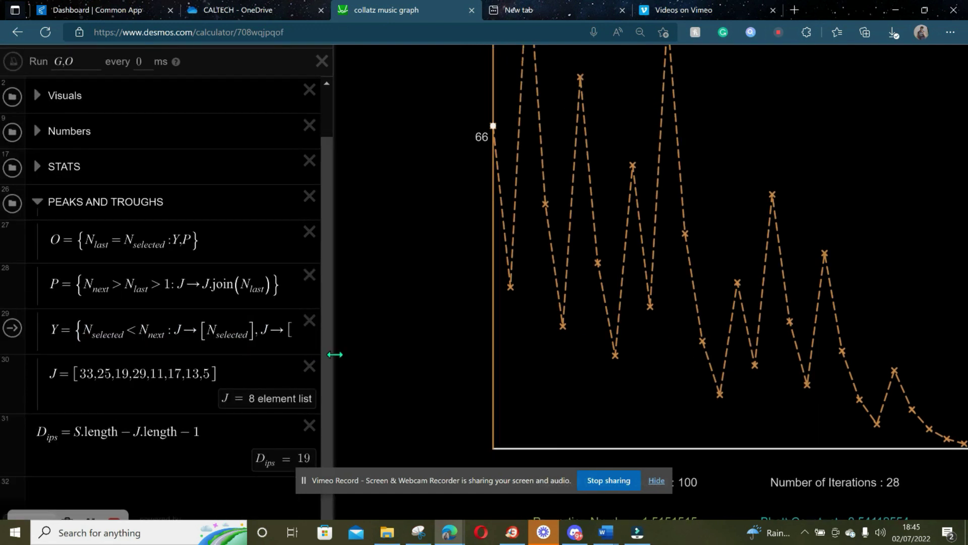
left_click_drag(408, 406, 408, 404)
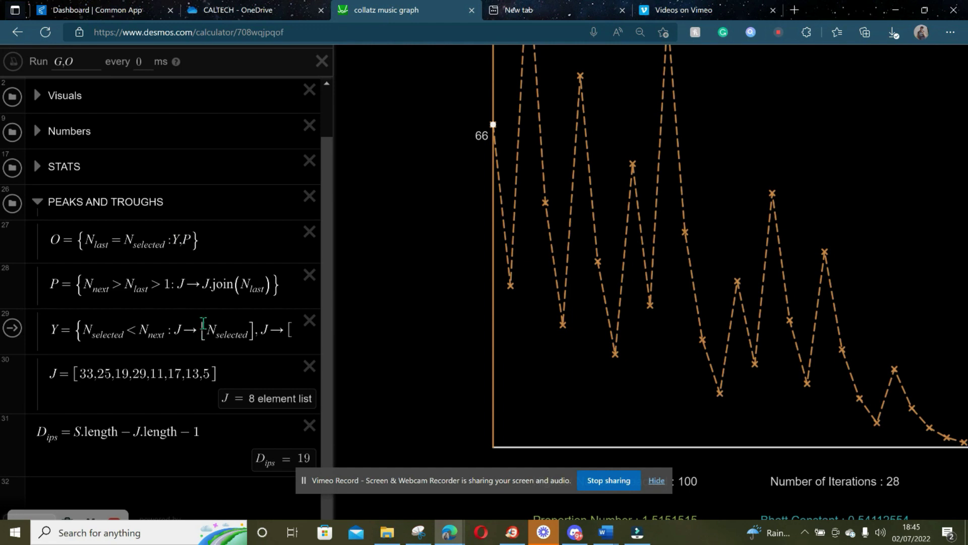
- Collapse the PEAKS AND TROUGHS folder and expand the STATS folder
left_click_drag(329, 209, 334, 115)
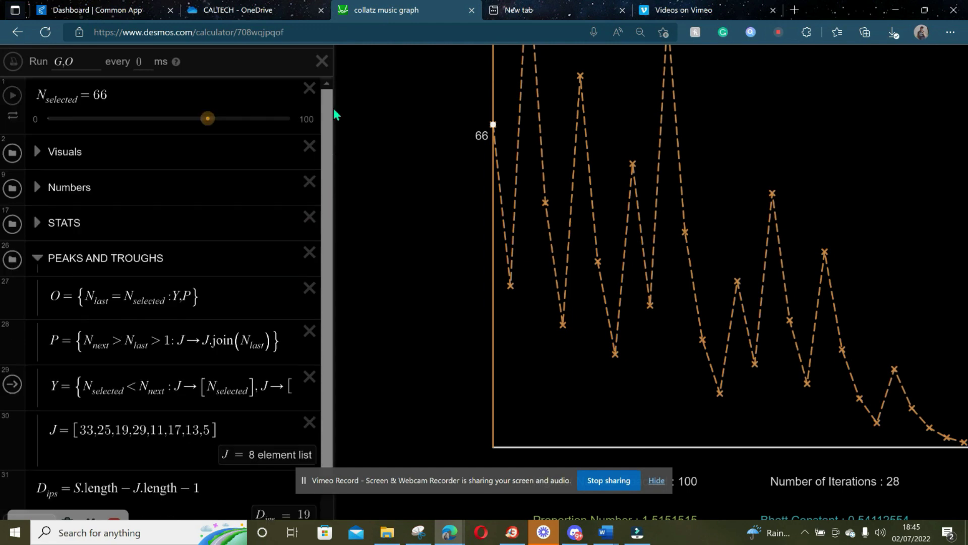
left_click(37, 258)
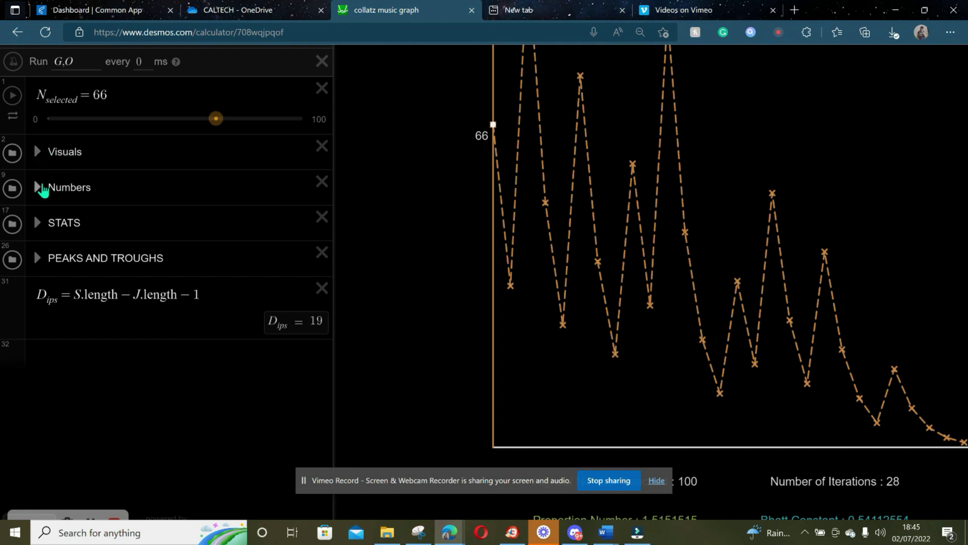
left_click(38, 222)
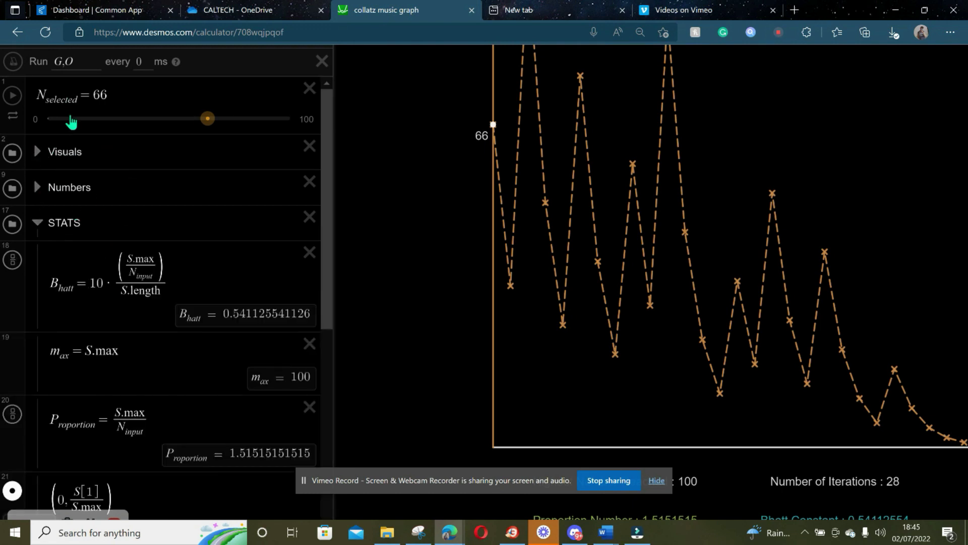
- Set the N_selected slider to 4 and bring the graph's statistics labels into view
left_click_drag(71, 121, 57, 130)
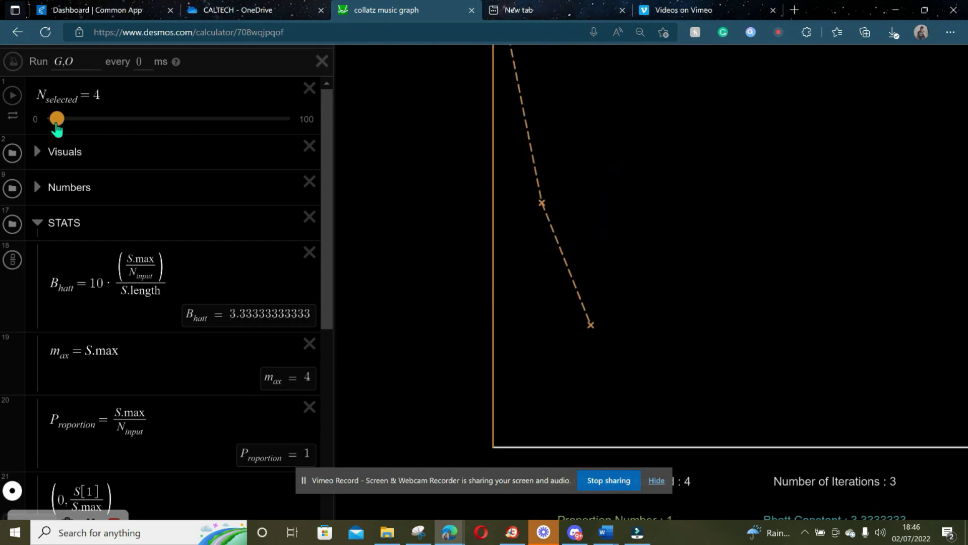
left_click_drag(395, 177, 361, 261)
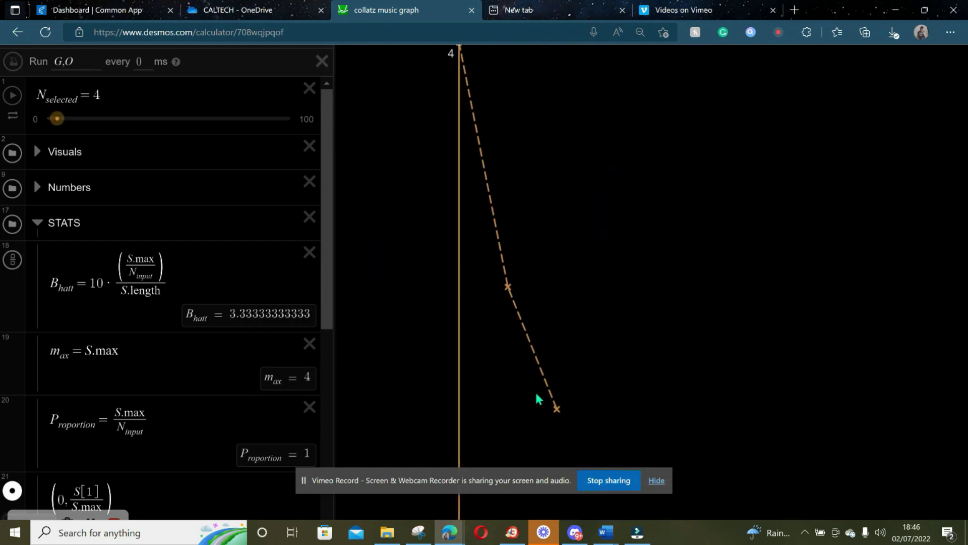
scroll(522, 386, "down", 5)
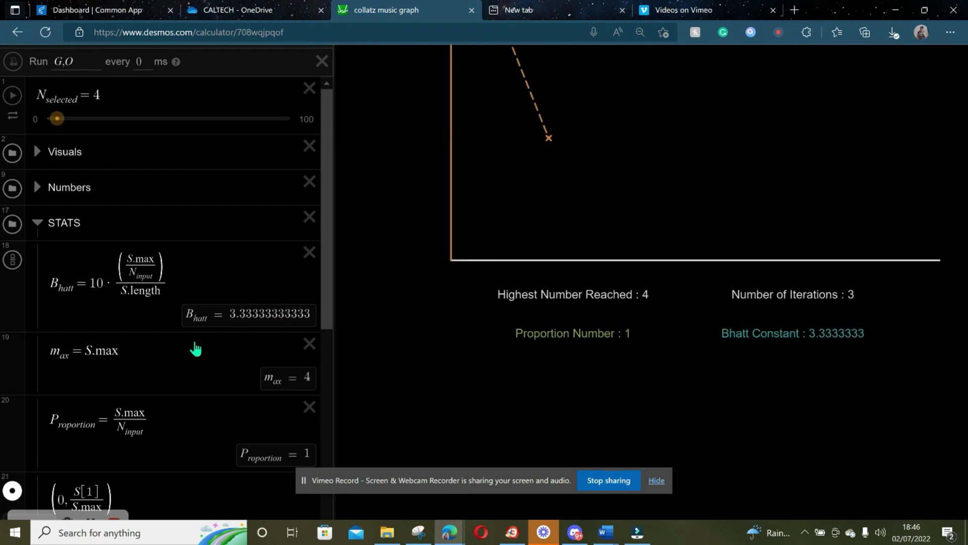
- Examine the STATS folder's formulas and labelled points against the statistics shown below the graph
scroll(195, 350, "down", 6)
scroll(195, 345, "down", 1)
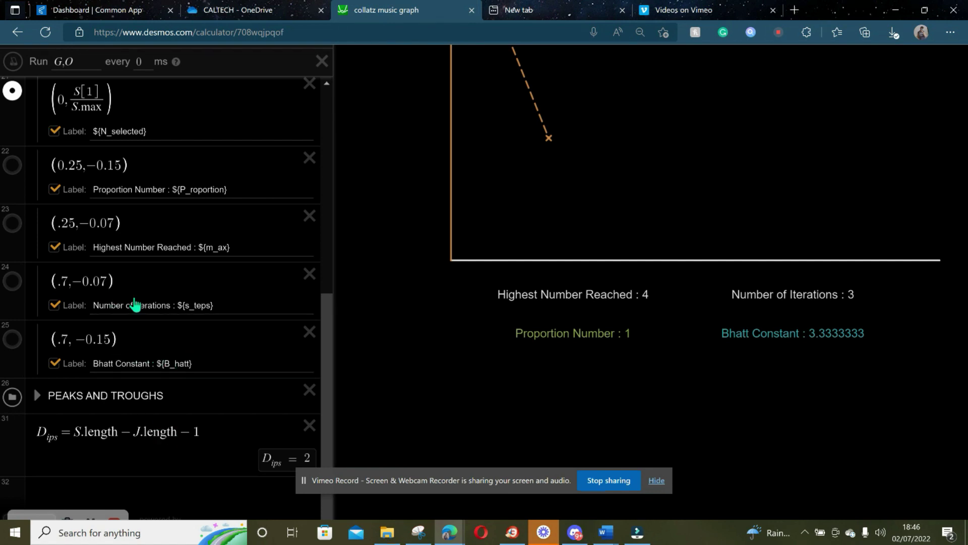
scroll(136, 328, "up", 4)
scroll(135, 369, "up", 2)
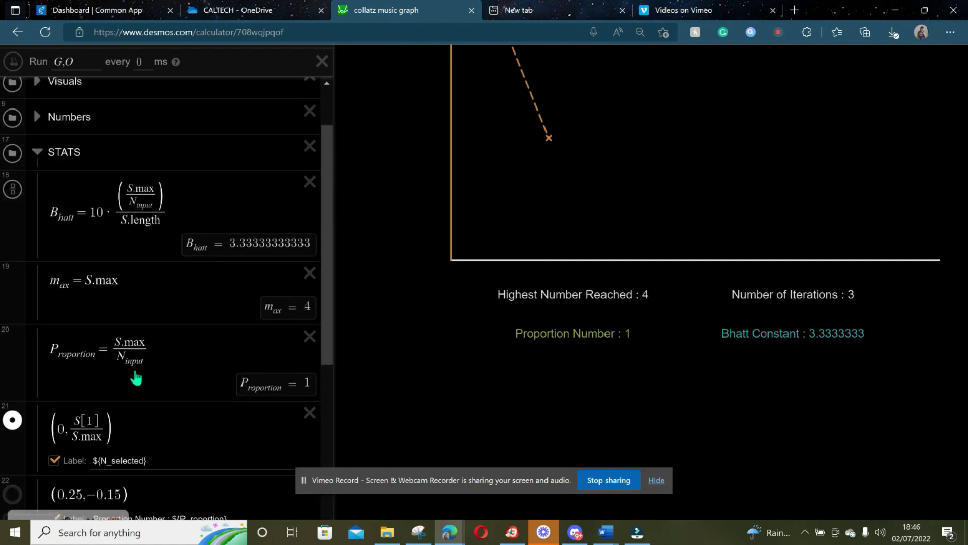
scroll(156, 270, "down", 1)
scroll(156, 270, "down", 1)
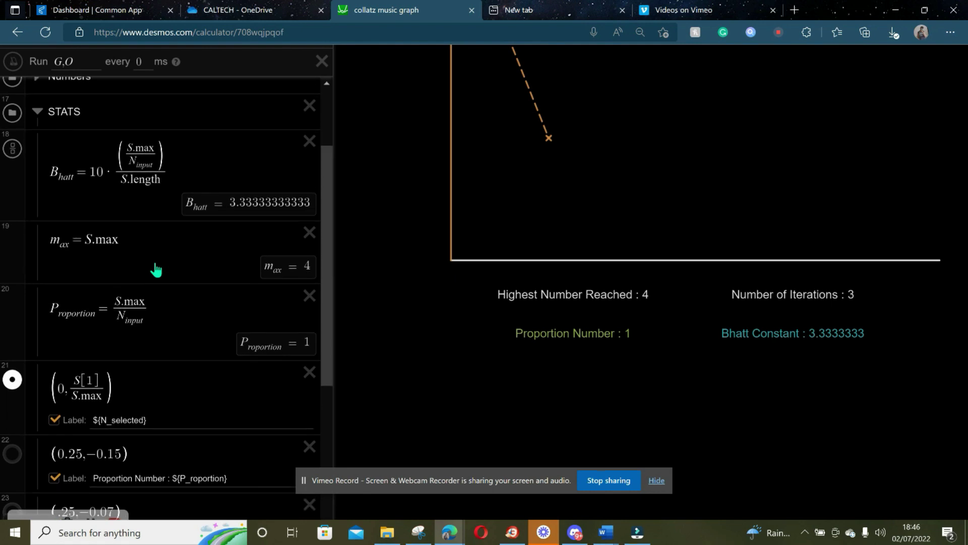
scroll(150, 338, "down", 2)
scroll(152, 339, "up", 3)
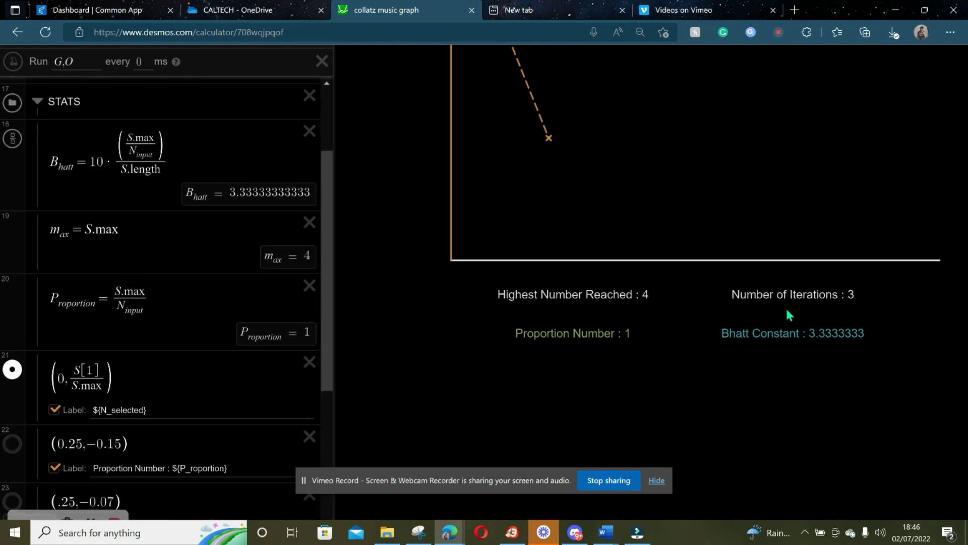
scroll(131, 187, "up", 2)
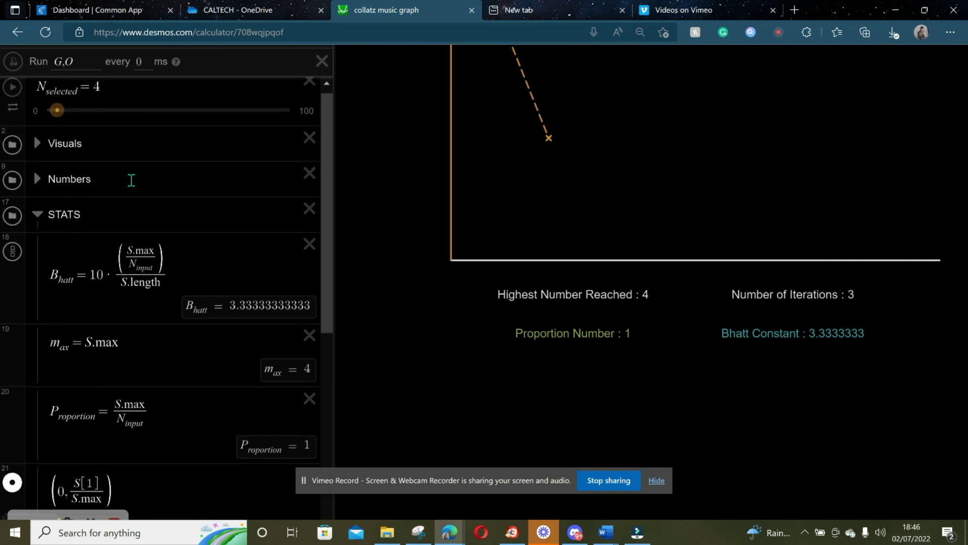
scroll(131, 180, "down", 7)
scroll(131, 180, "up", 8)
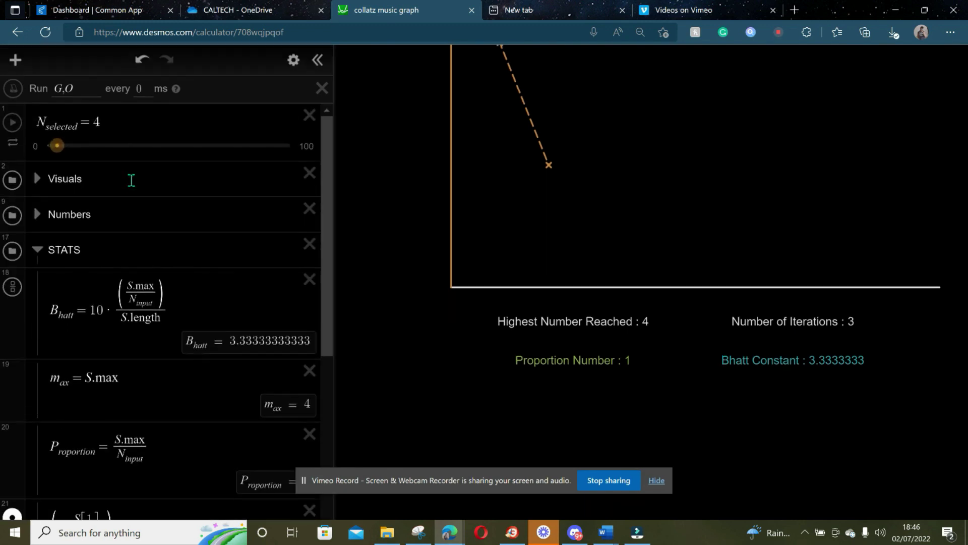
- Collapse STATS, look through the expressions in the Numbers folder, and collapse Numbers again
scroll(131, 180, "up", 1)
left_click(38, 261)
left_click(38, 226)
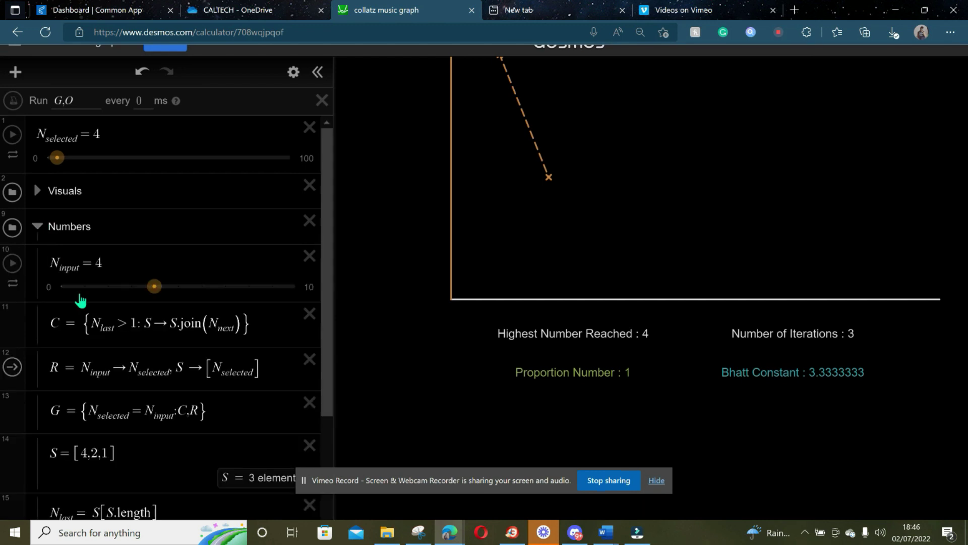
scroll(80, 300, "down", 6)
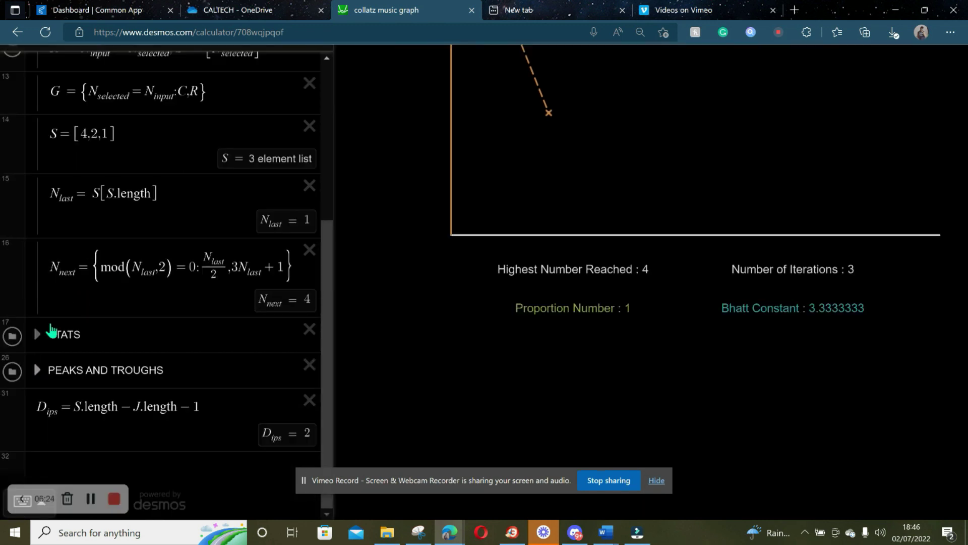
scroll(47, 331, "up", 6)
left_click(43, 174)
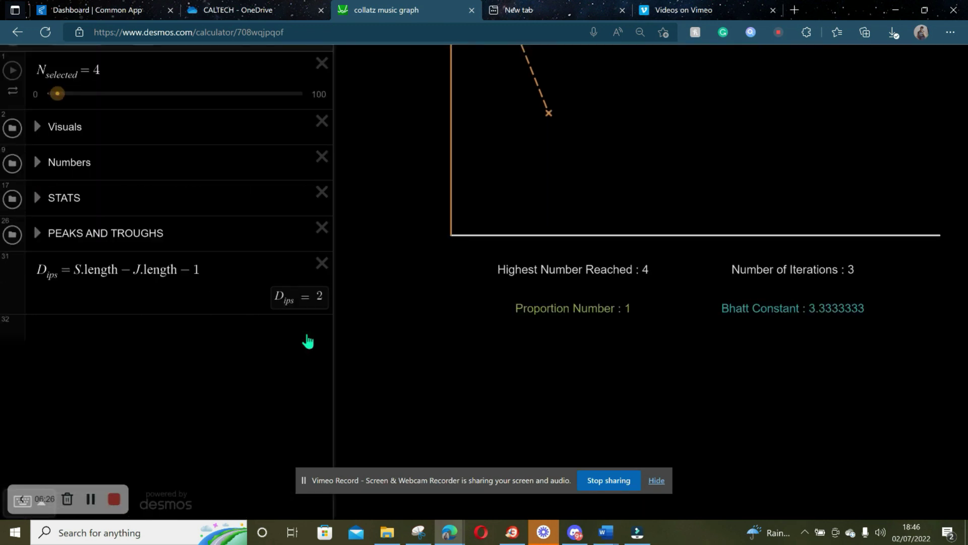
- Reopen the STATS folder and review its formulas and labelled points
left_click(41, 197)
scroll(131, 332, "down", 3)
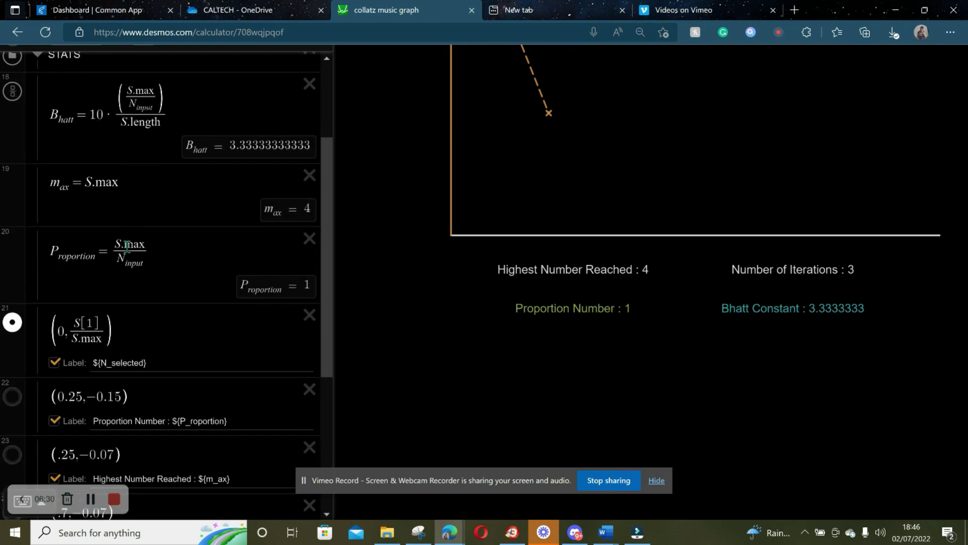
scroll(126, 247, "down", 2)
scroll(121, 246, "down", 4)
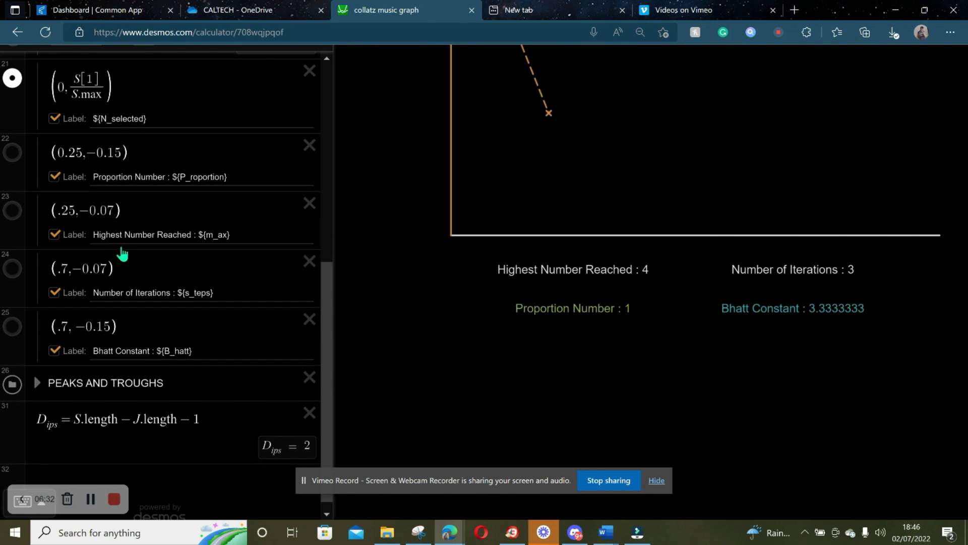
scroll(121, 250, "up", 1)
- Expand the PEAKS AND TROUGHS folder, check its expressions, and collapse it again
left_click(37, 388)
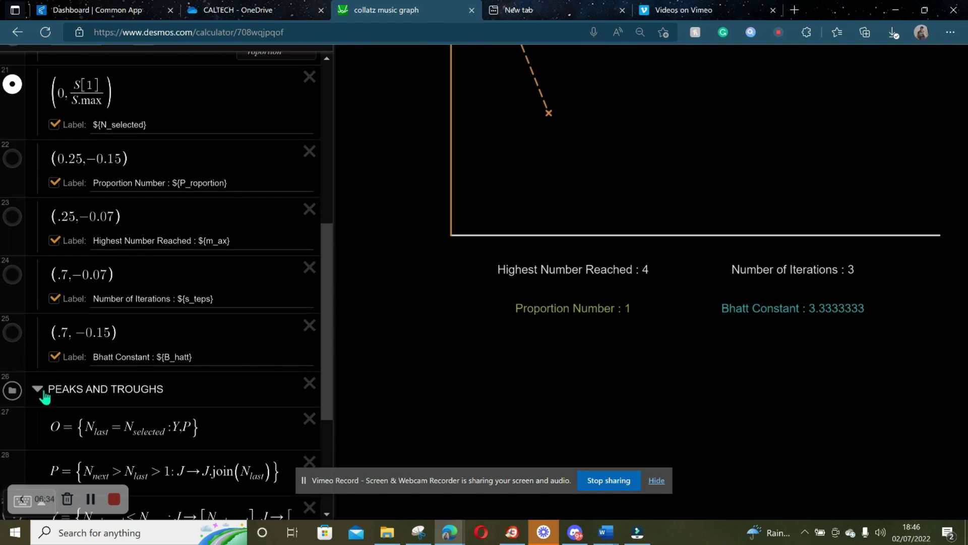
scroll(49, 215, "down", 4)
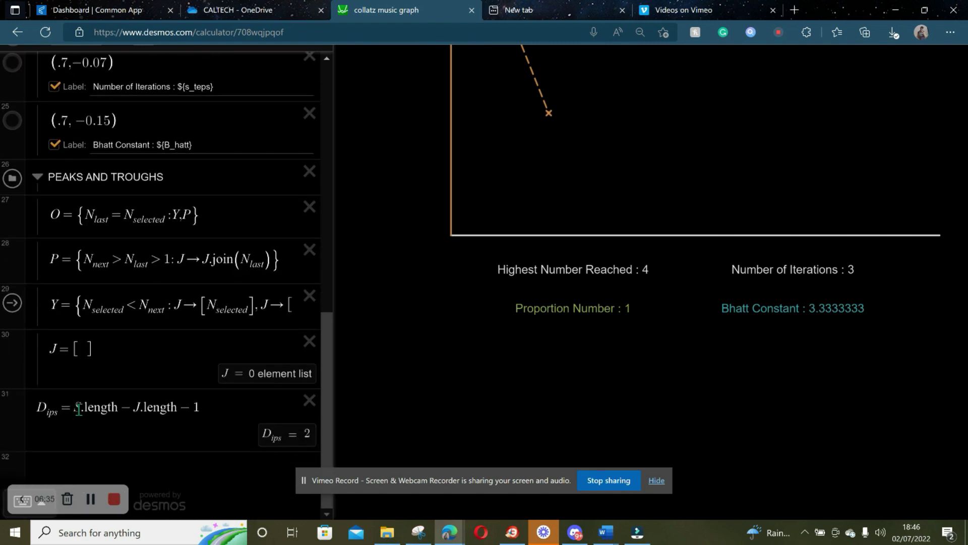
left_click(37, 177)
- Examine the STATS formulas alongside the variables used in the point labels, including s_teps in the Number of Iterations label
scroll(134, 264, "up", 4)
scroll(135, 265, "up", 3)
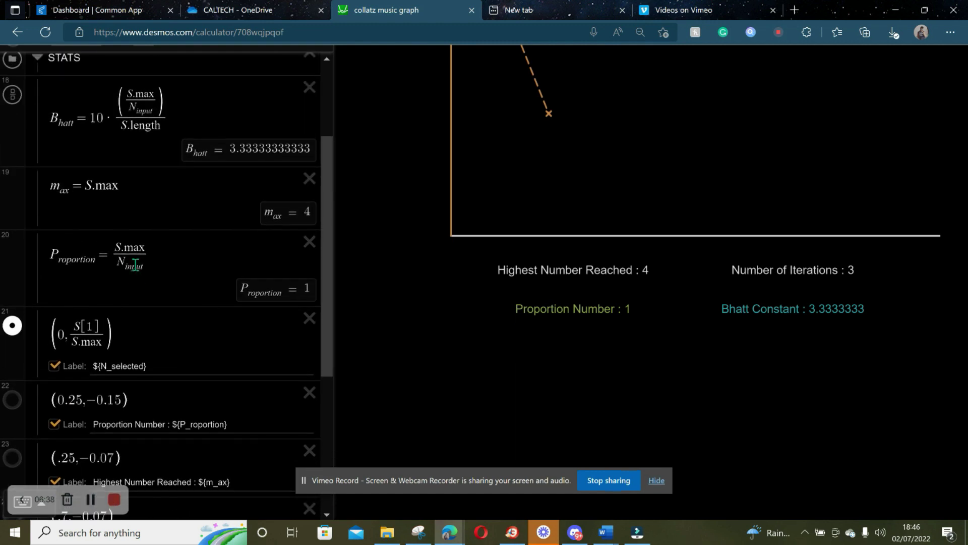
scroll(121, 317, "up", 1)
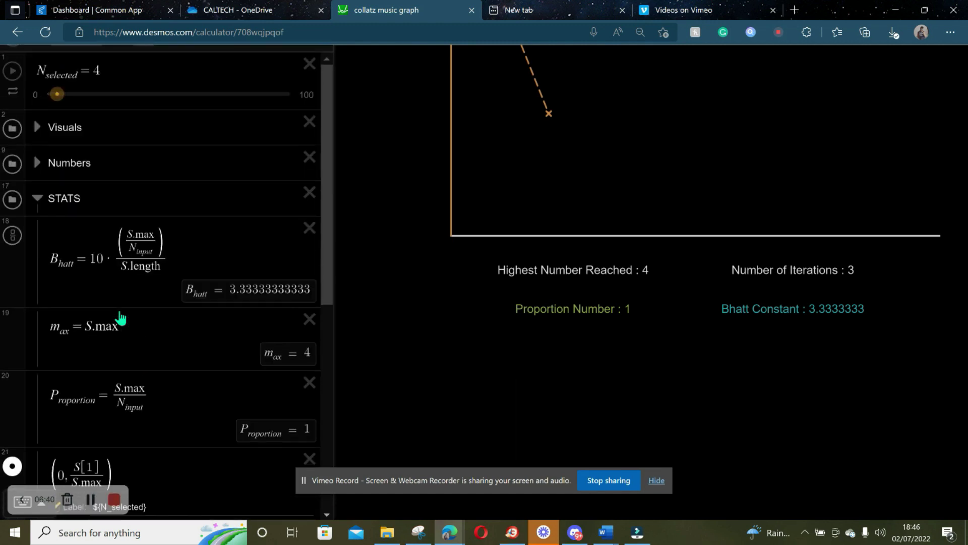
scroll(120, 318, "down", 5)
scroll(119, 310, "down", 2)
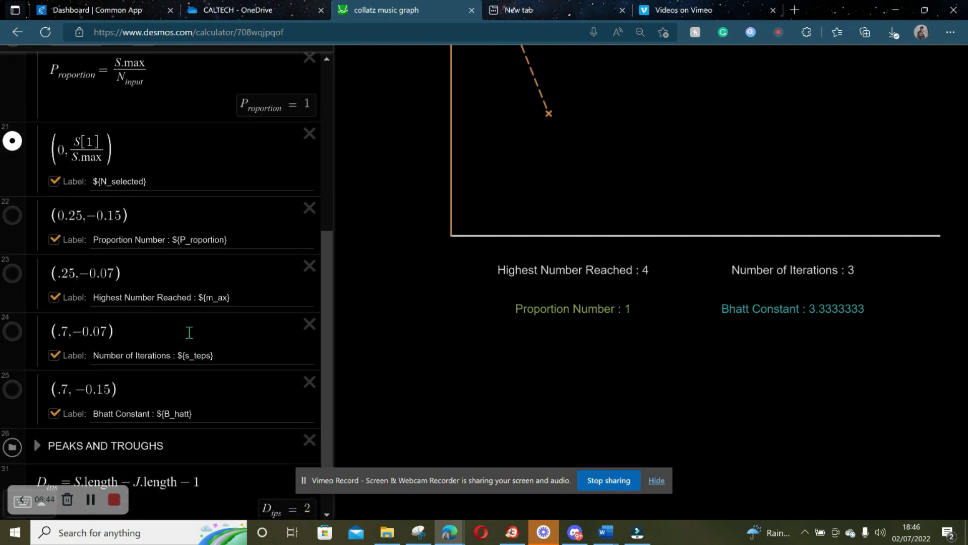
left_click(199, 355)
scroll(204, 352, "up", 2)
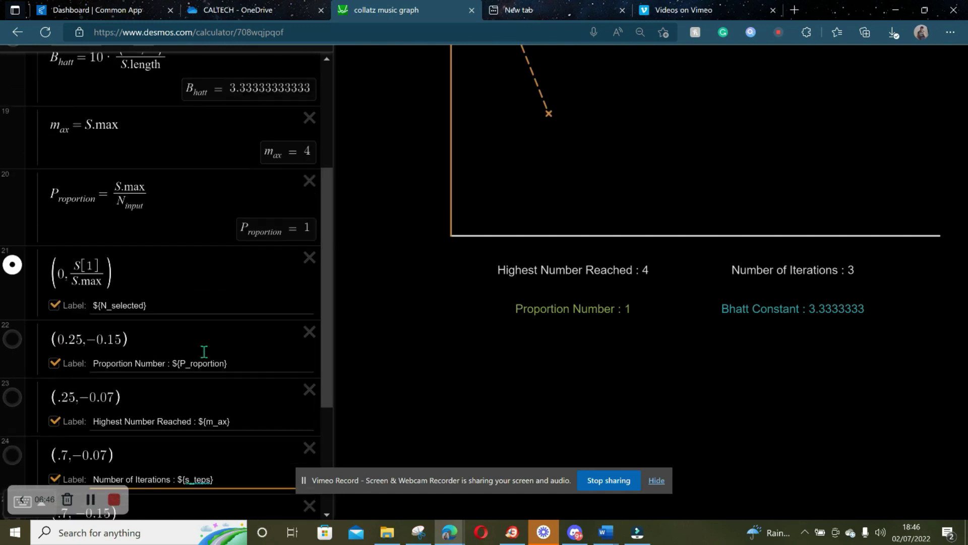
scroll(138, 346, "up", 2)
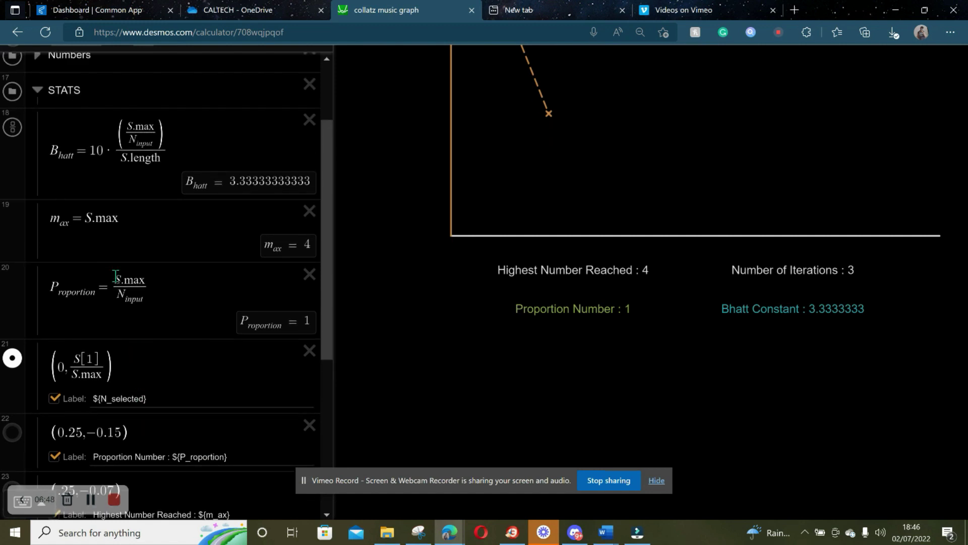
scroll(115, 276, "down", 6)
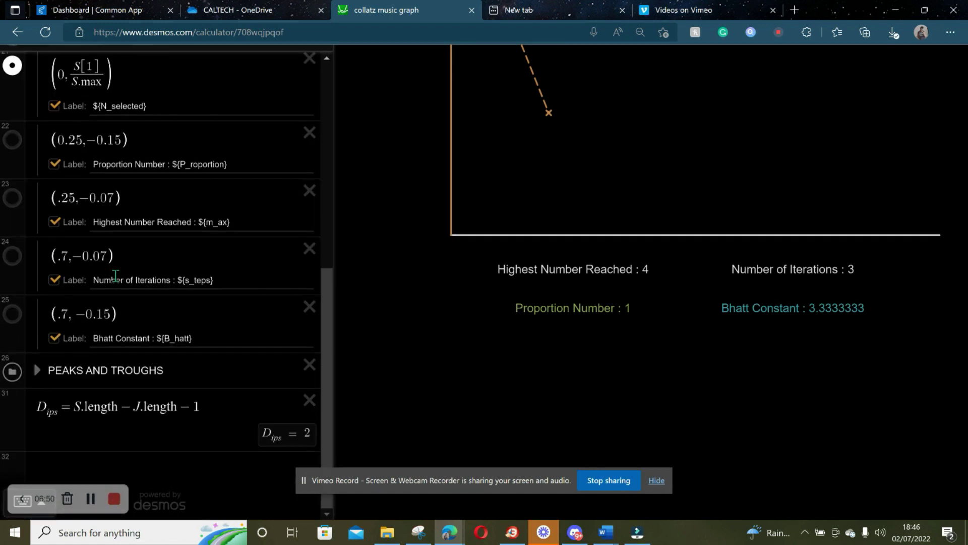
scroll(103, 374, "up", 3)
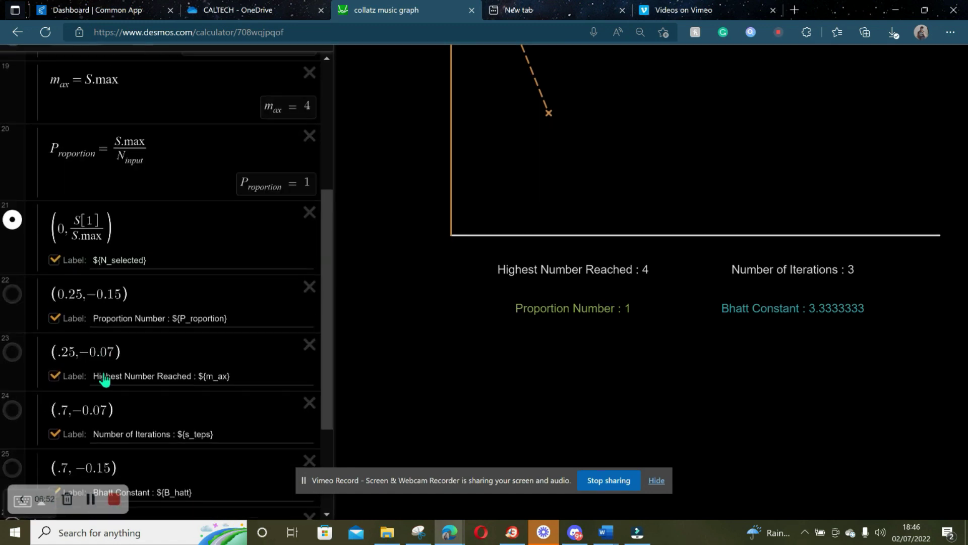
scroll(103, 378, "down", 3)
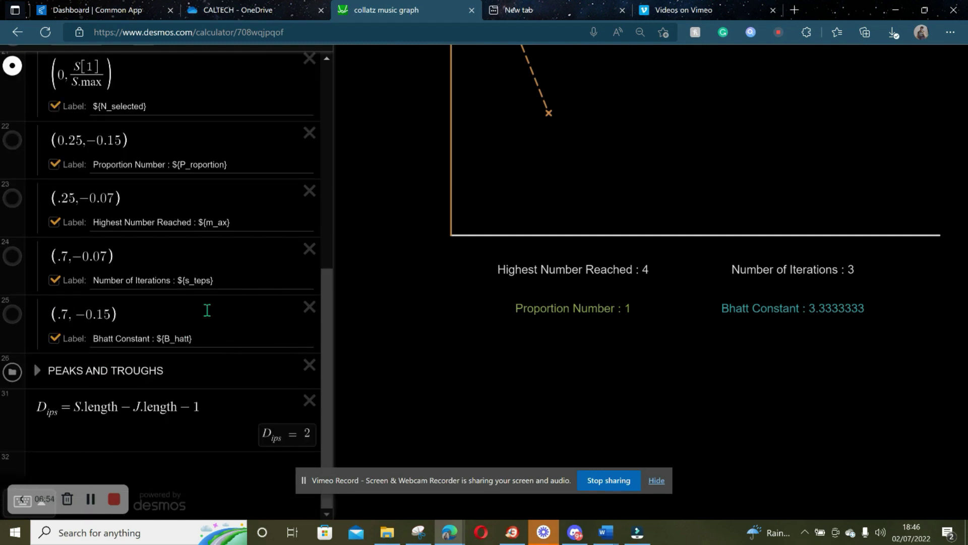
scroll(25, 236, "up", 8)
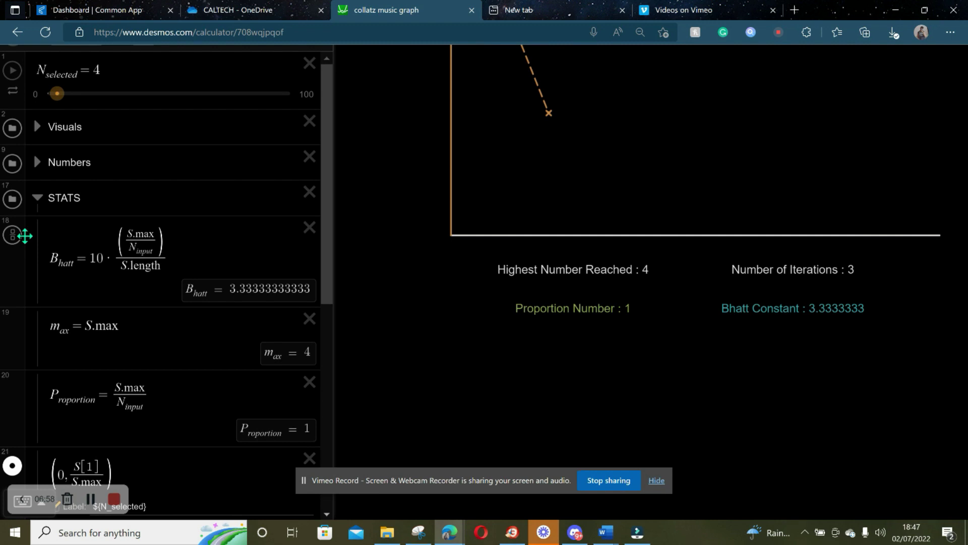
- Toggle the STATS folder's visibility off and back on twice to check which graph labels it controls
left_click(12, 198)
left_click(12, 198)
scroll(108, 313, "down", 6)
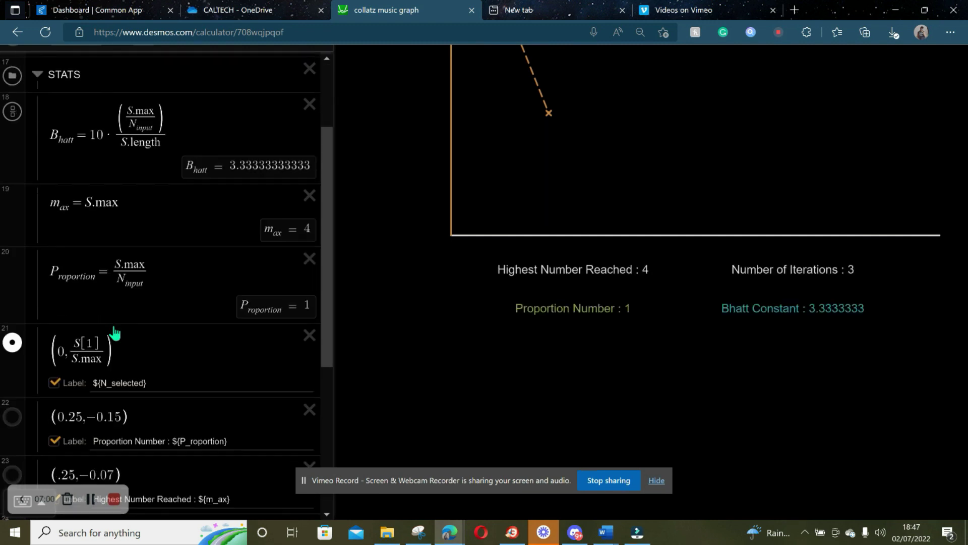
scroll(15, 176, "up", 5)
left_click(14, 172)
left_click(14, 172)
- Review the labelled points in STATS again and expand the PEAKS AND TROUGHS folder beneath them
scroll(86, 378, "down", 6)
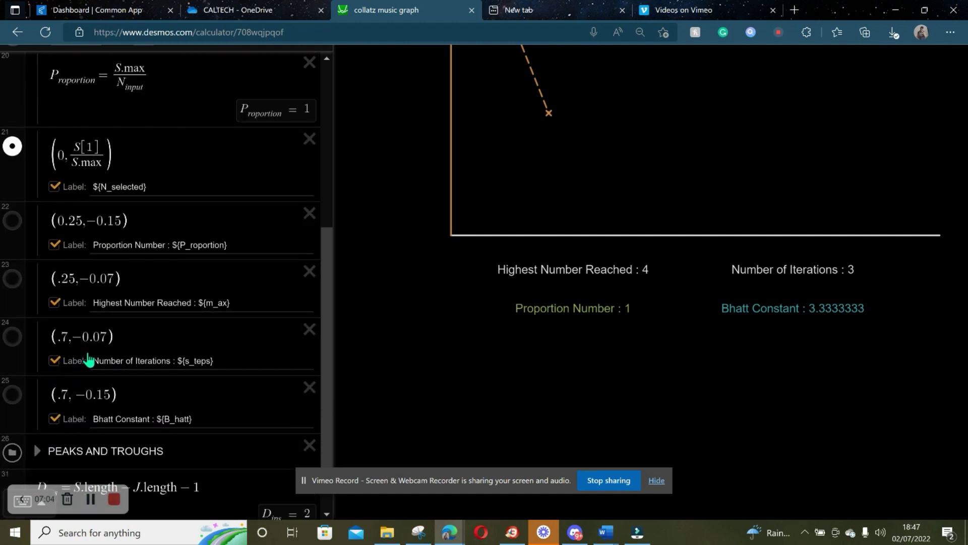
scroll(89, 360, "up", 4)
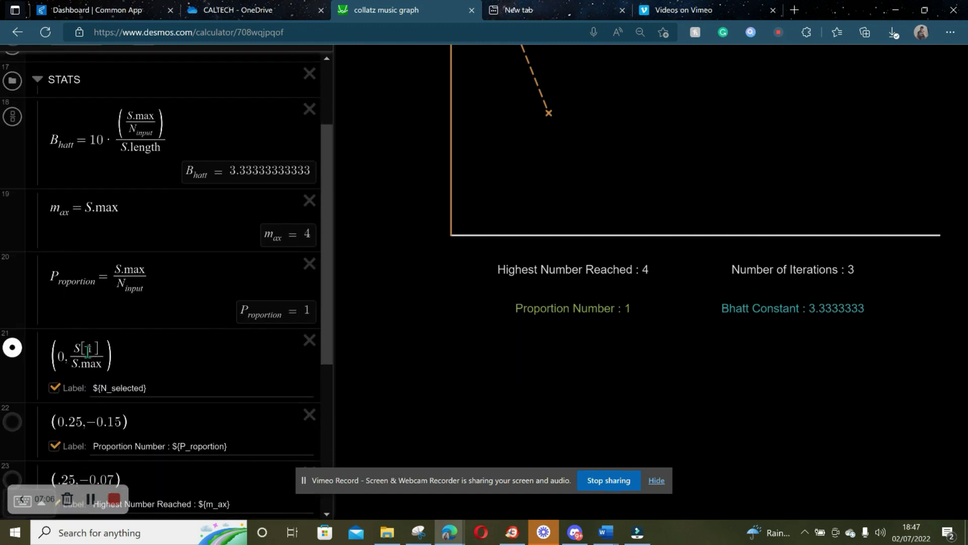
scroll(88, 351, "down", 5)
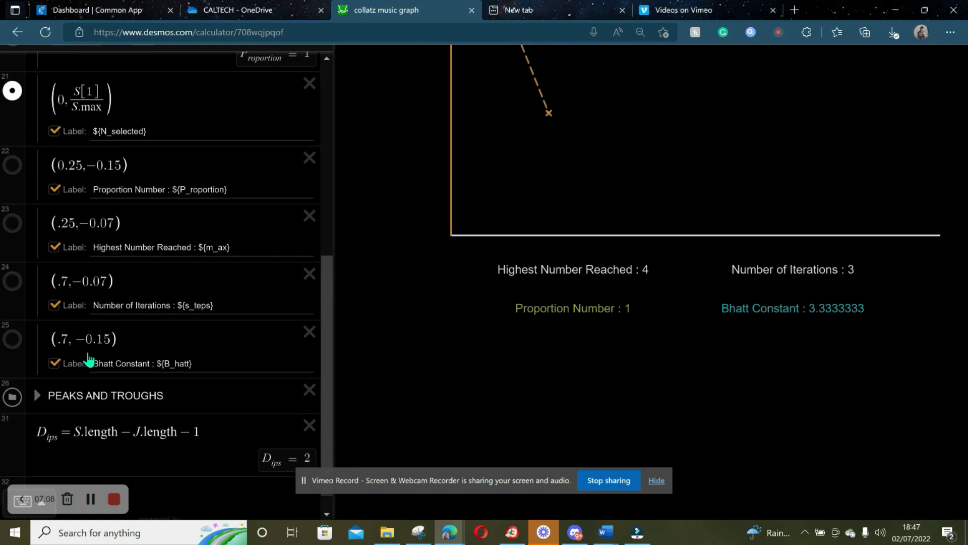
scroll(89, 359, "down", 1)
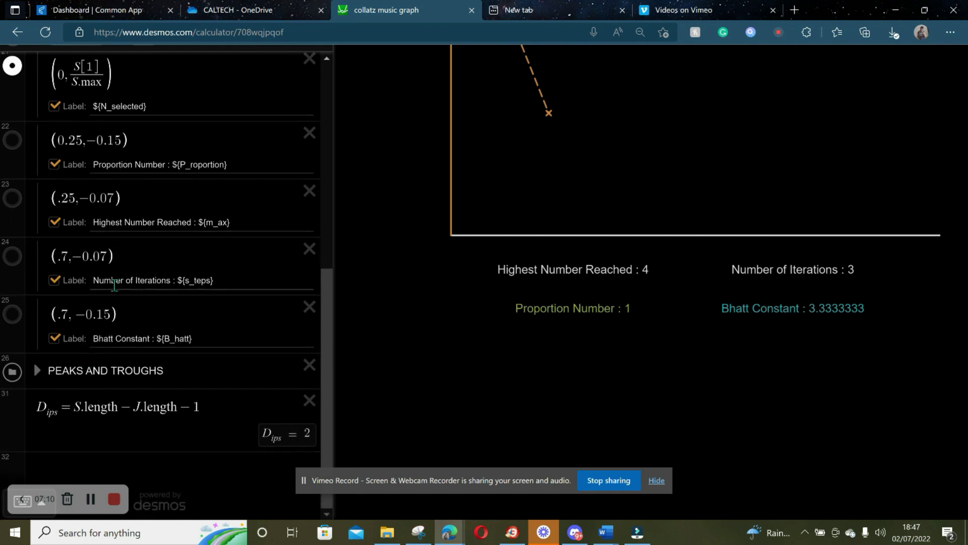
left_click(36, 371)
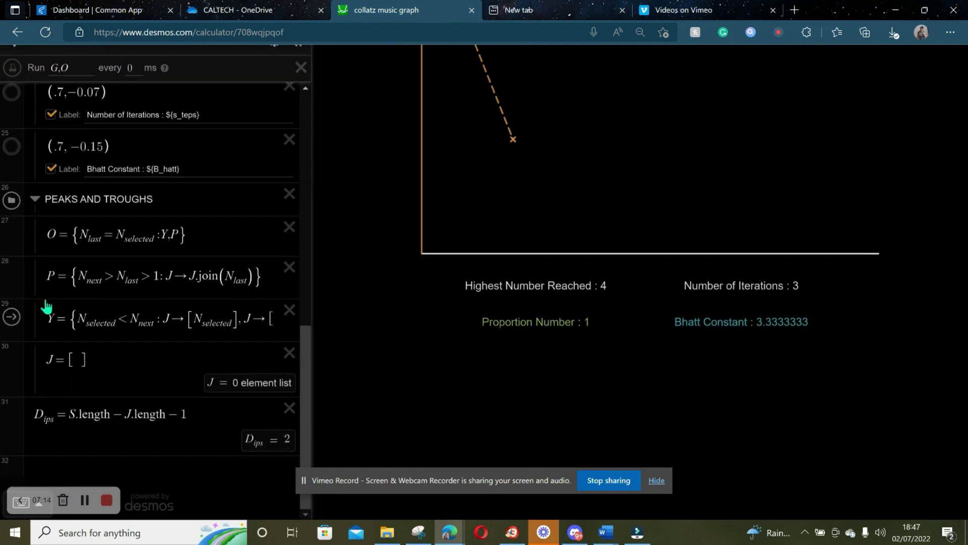
scroll(45, 305, "up", 7)
scroll(45, 305, "up", 2)
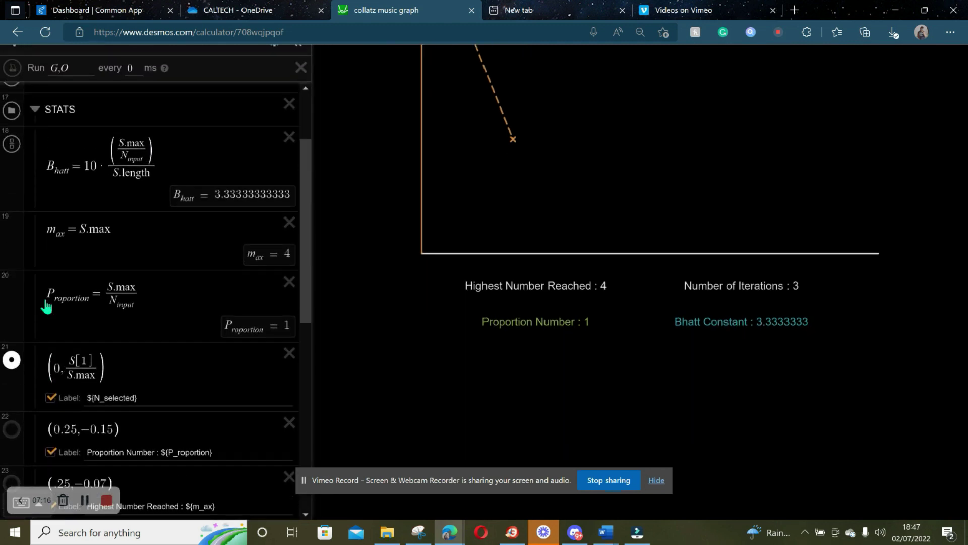
- Add the expression S_teps = S.length to the STATS folder, directly below the P_roportion formula
scroll(71, 385, "down", 6)
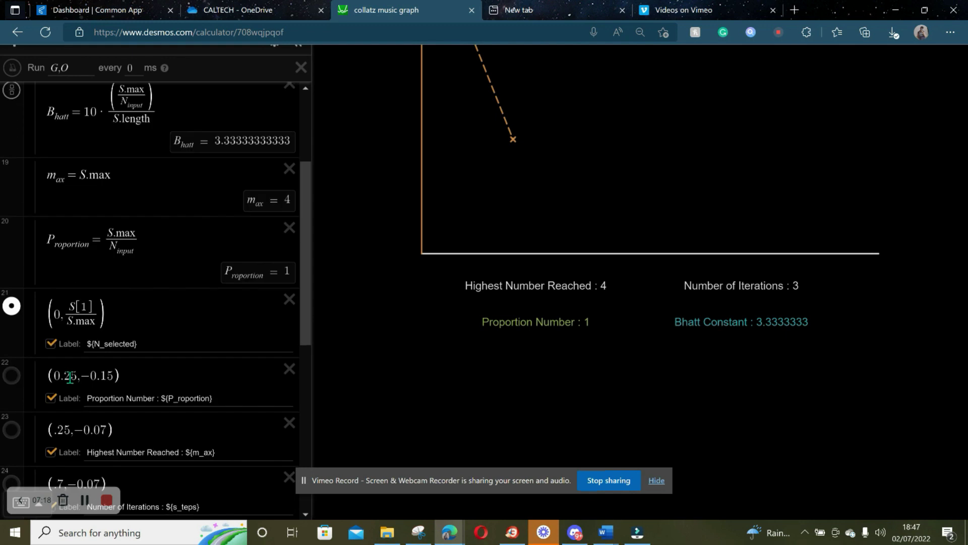
scroll(70, 377, "down", 3)
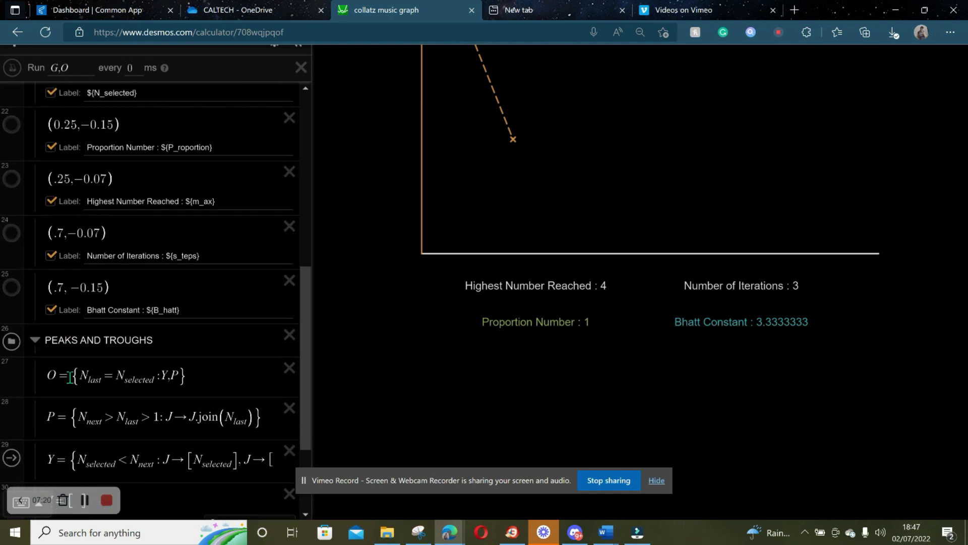
scroll(103, 251, "down", 3)
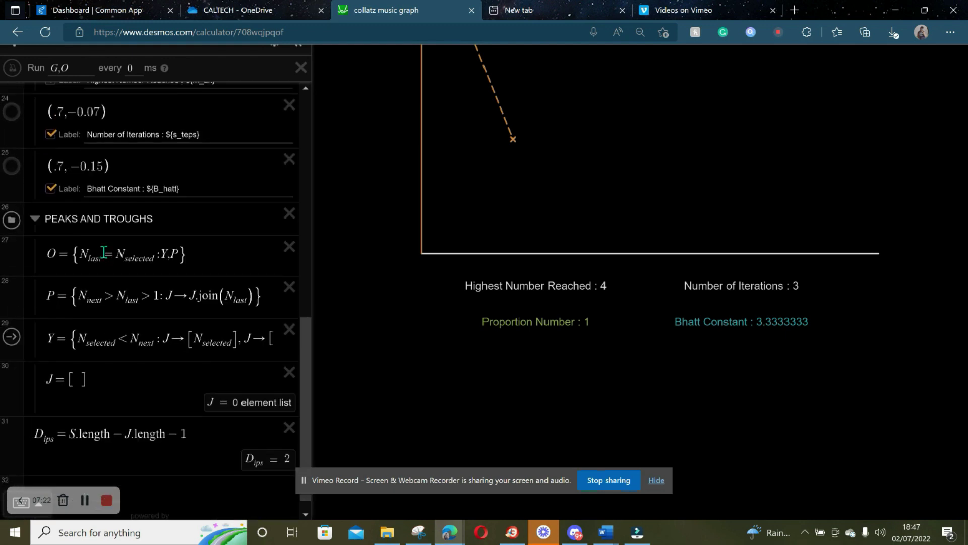
left_click(218, 161)
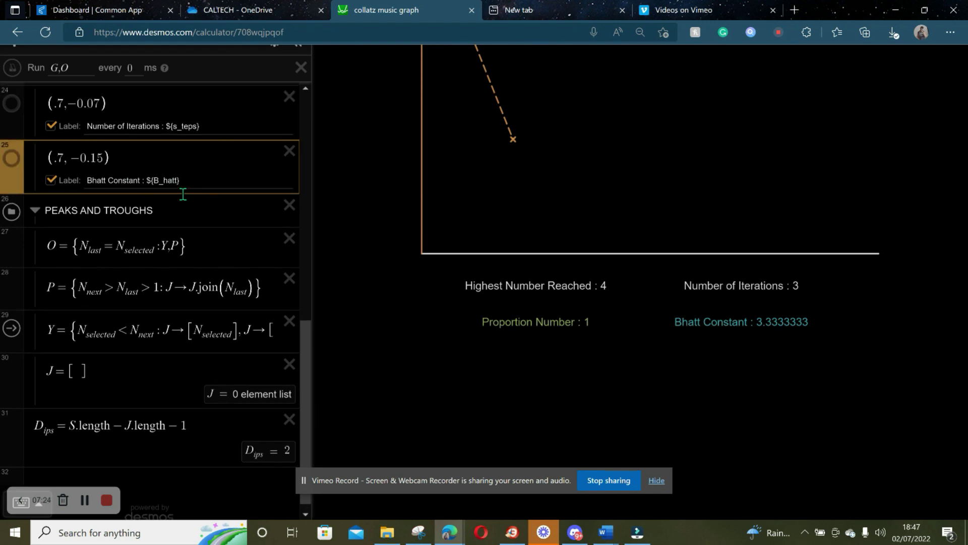
scroll(182, 192, "up", 14)
left_click(155, 287)
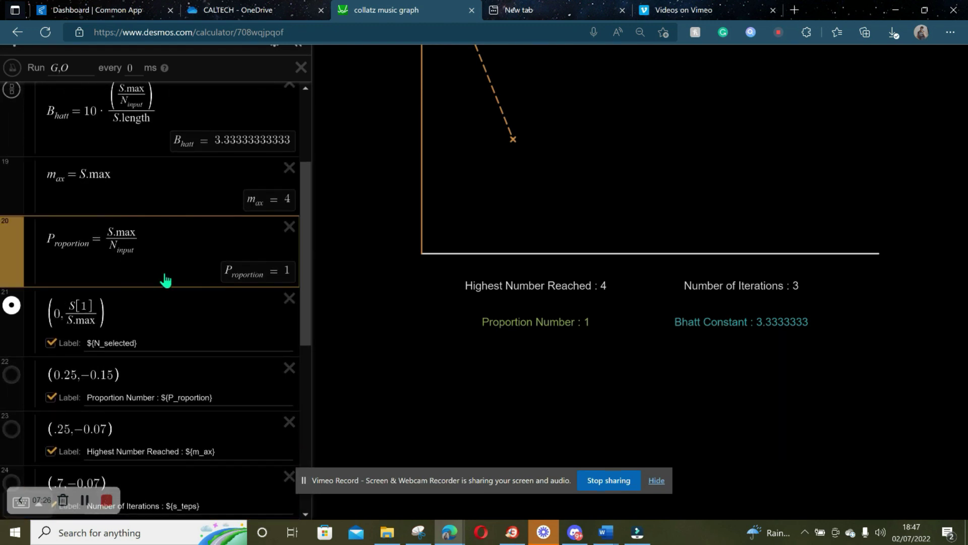
key("Return")
type("S")
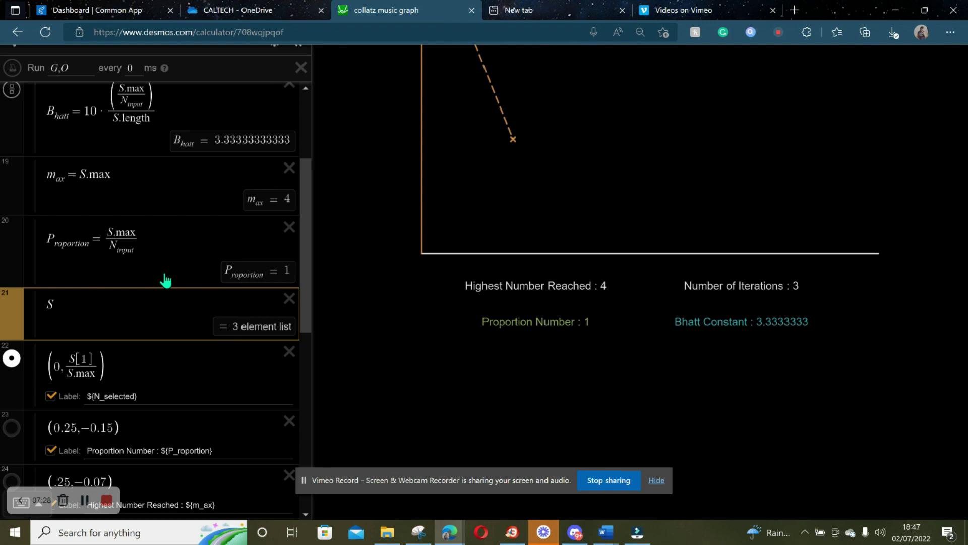
type("_teps = s")
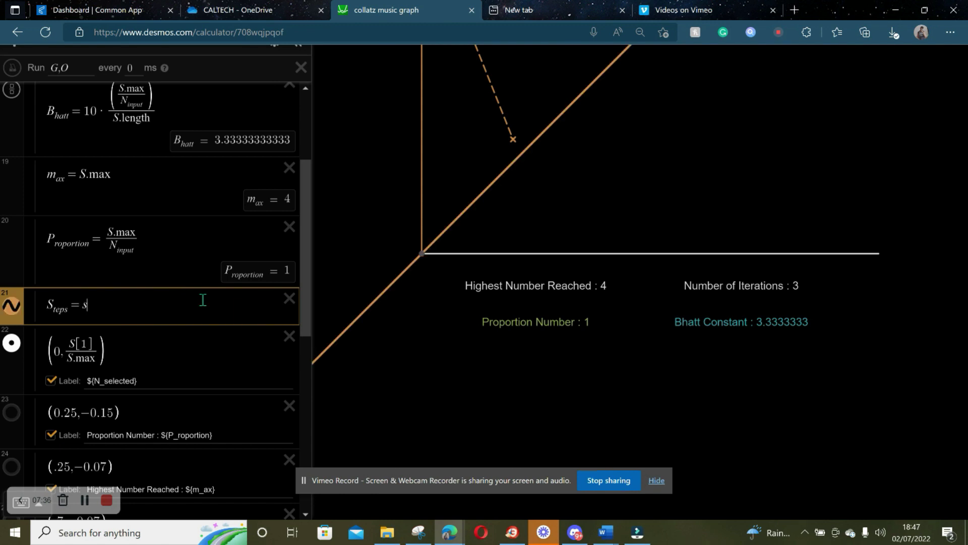
type("S")
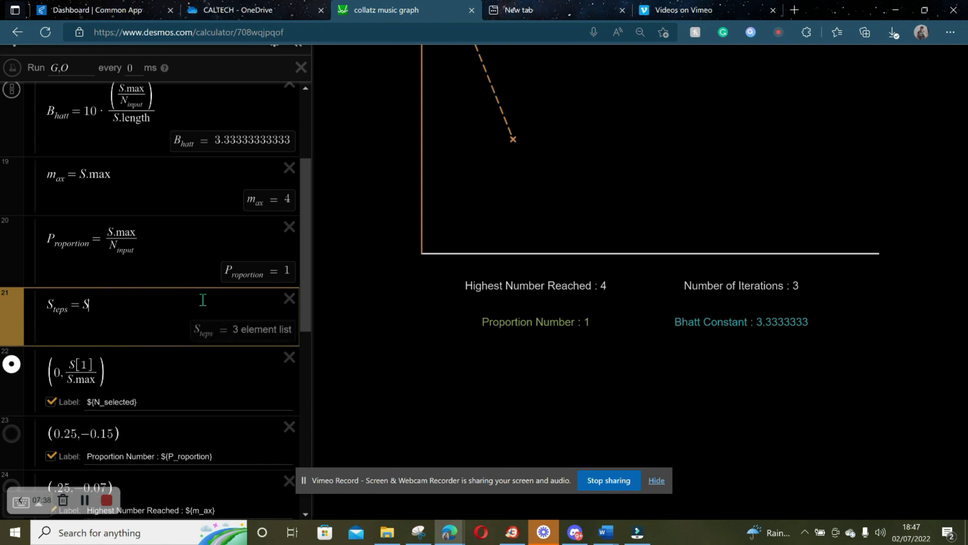
type(".leng")
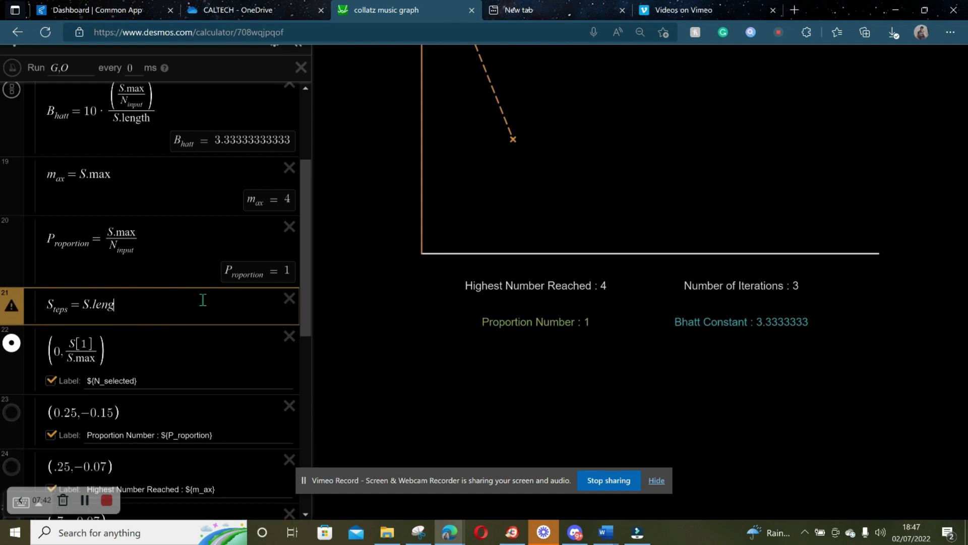
type("th")
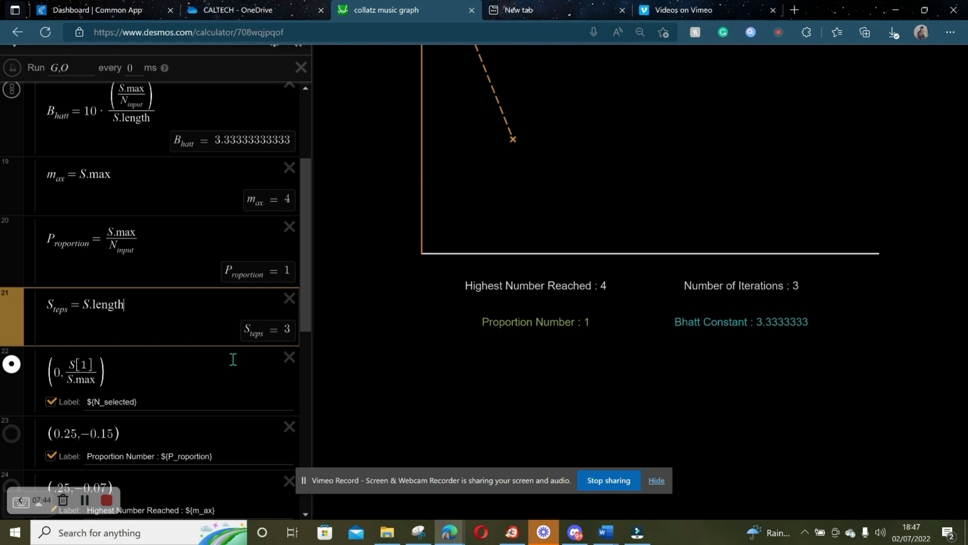
- Check the expressions in PEAKS AND TROUGHS and extend the S_teps formula to S.length - 1
scroll(166, 338, "down", 1)
scroll(212, 393, "down", 3)
scroll(217, 417, "down", 5)
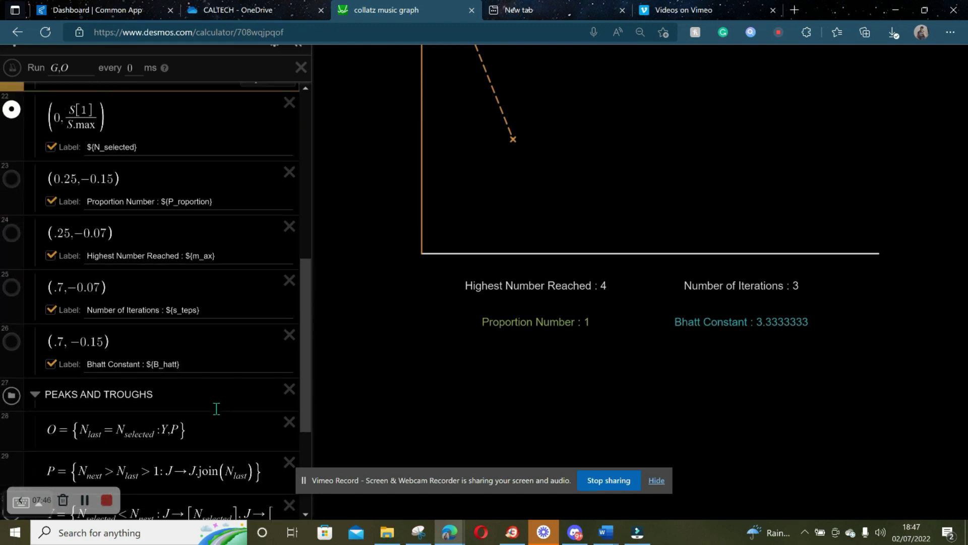
scroll(227, 393, "down", 3)
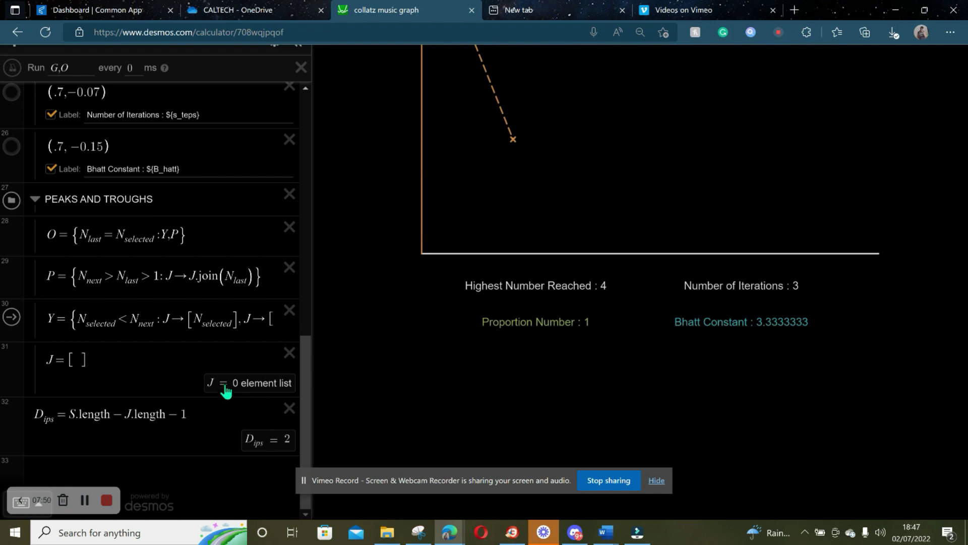
scroll(225, 392, "up", 9)
type("-1")
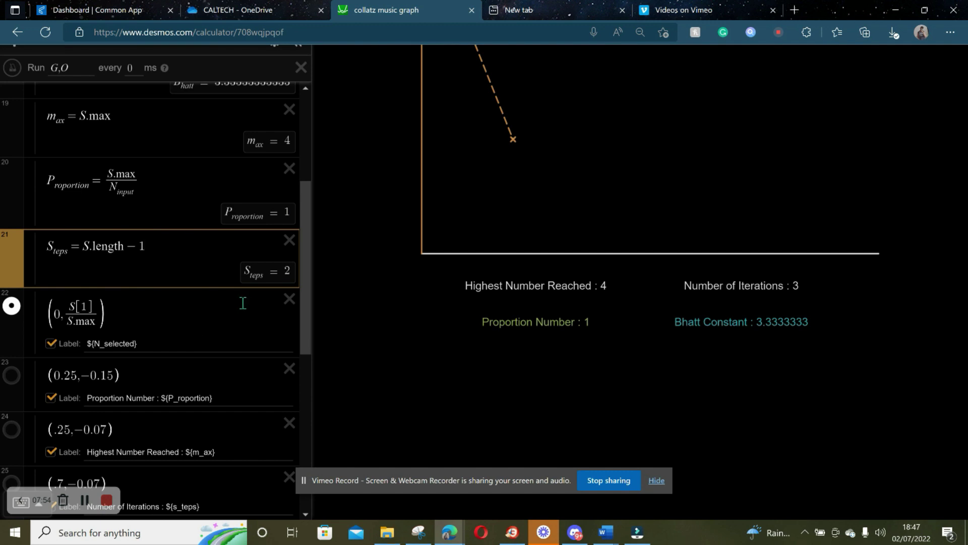
- Change the variable in the Number of Iterations label to ${S_teps} and check the label on the graph
scroll(199, 389, "down", 6)
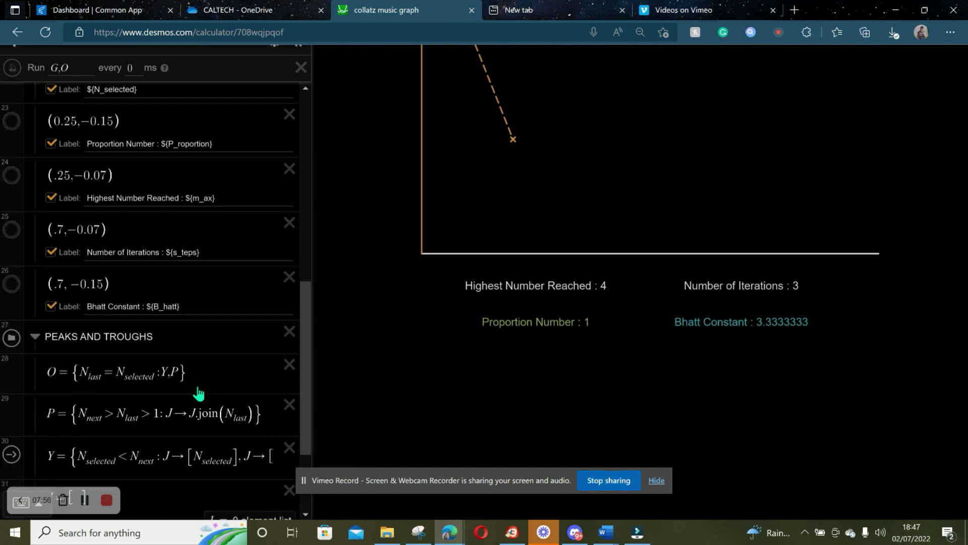
scroll(197, 393, "up", 1)
left_click(176, 283)
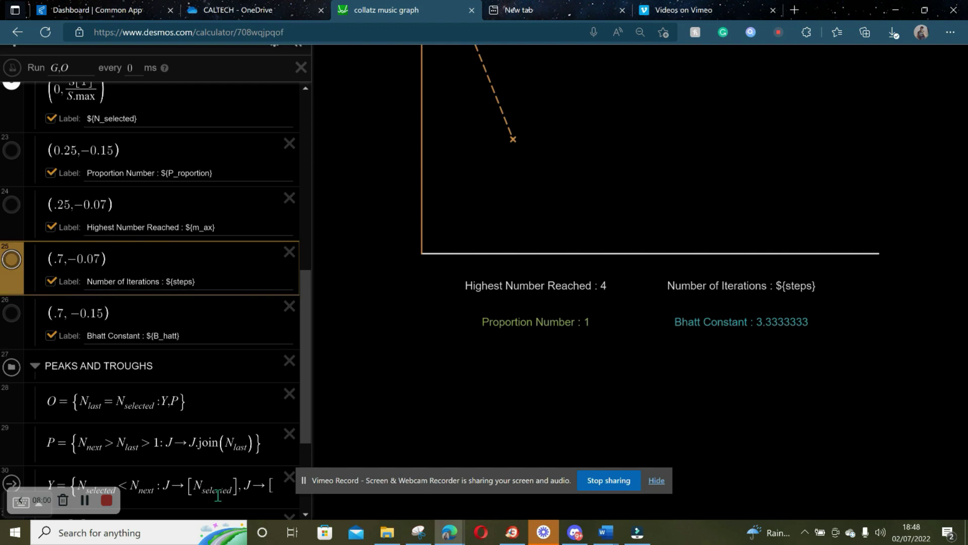
left_click(177, 282)
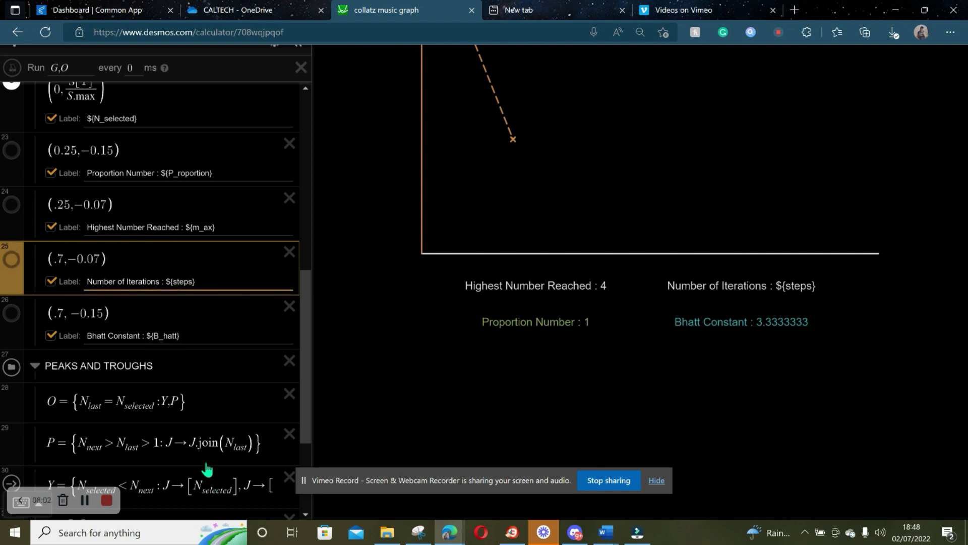
type("_")
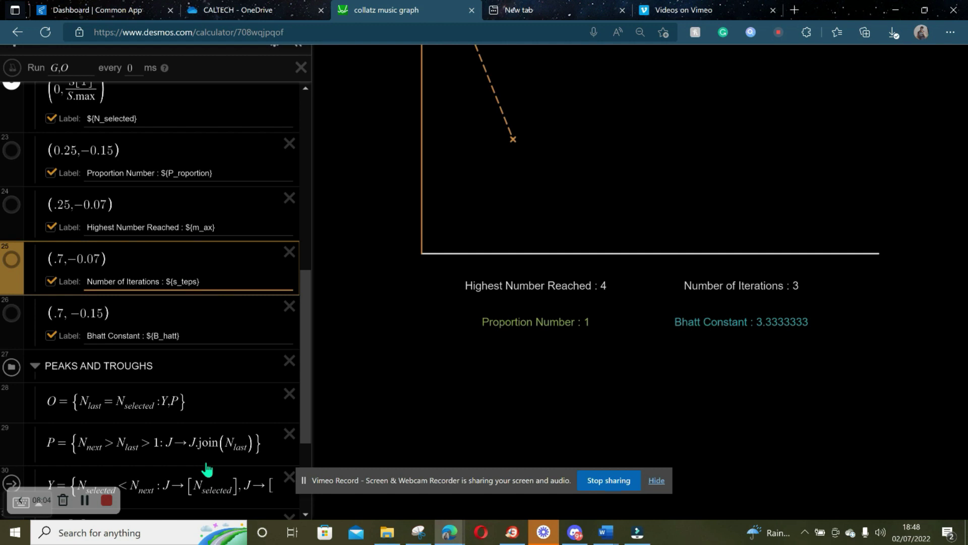
left_click(175, 281)
type("S")
scroll(621, 368, "down", 2)
left_click(621, 369)
scroll(621, 368, "down", 3)
scroll(621, 362, "down", 2)
scroll(504, 361, "down", 1)
scroll(504, 357, "up", 3)
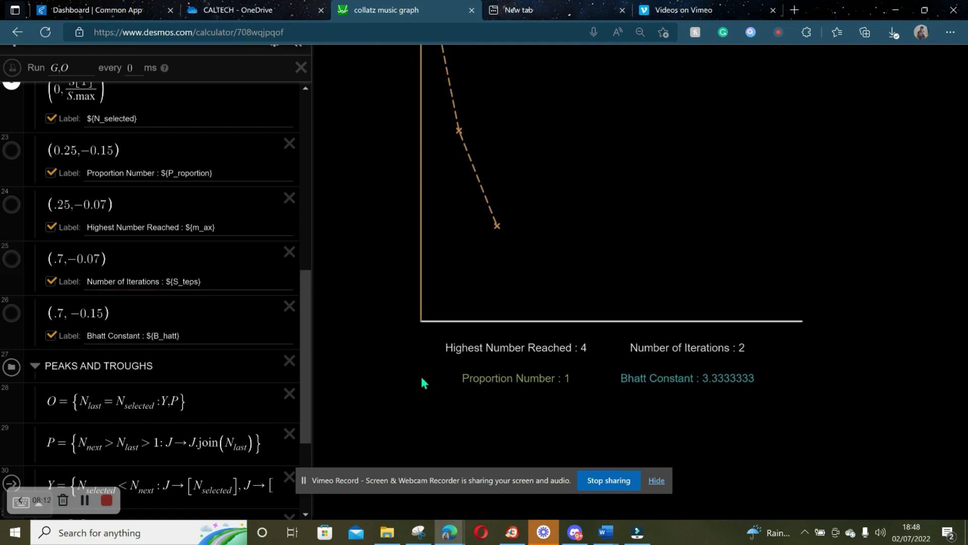
- Try N_selected at 15 and at 7, check the graph labels against the STATS formulas, and return it to 4
scroll(252, 350, "down", 2)
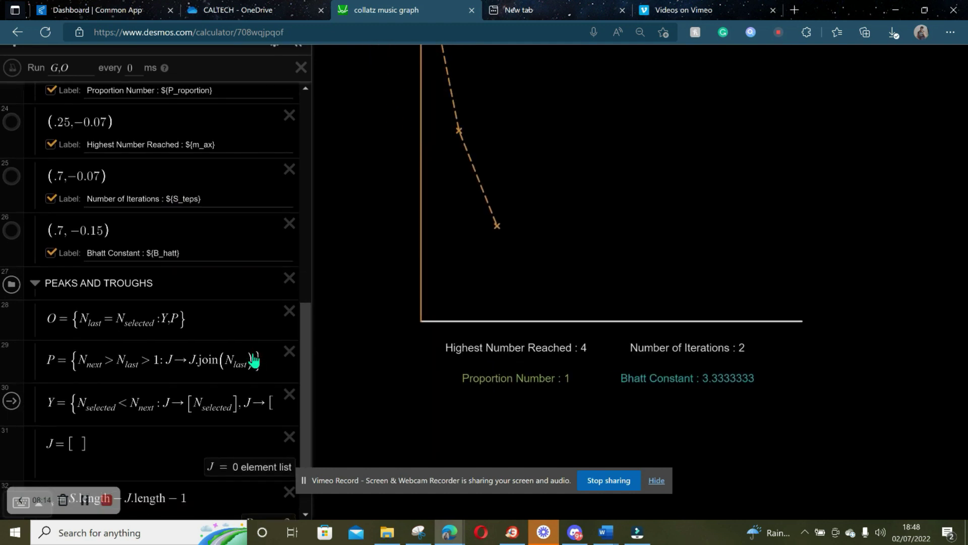
scroll(252, 360, "down", 2)
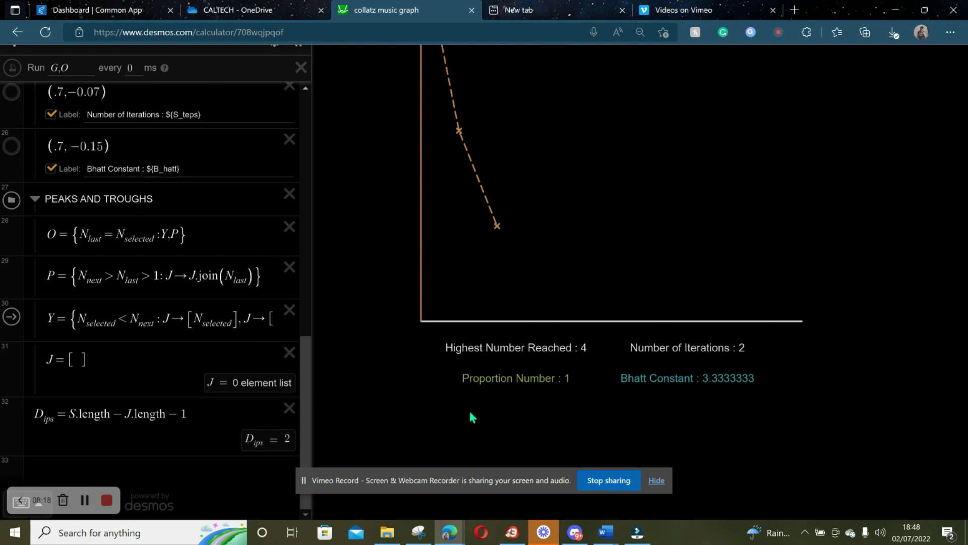
left_click_drag(313, 396, 328, 135)
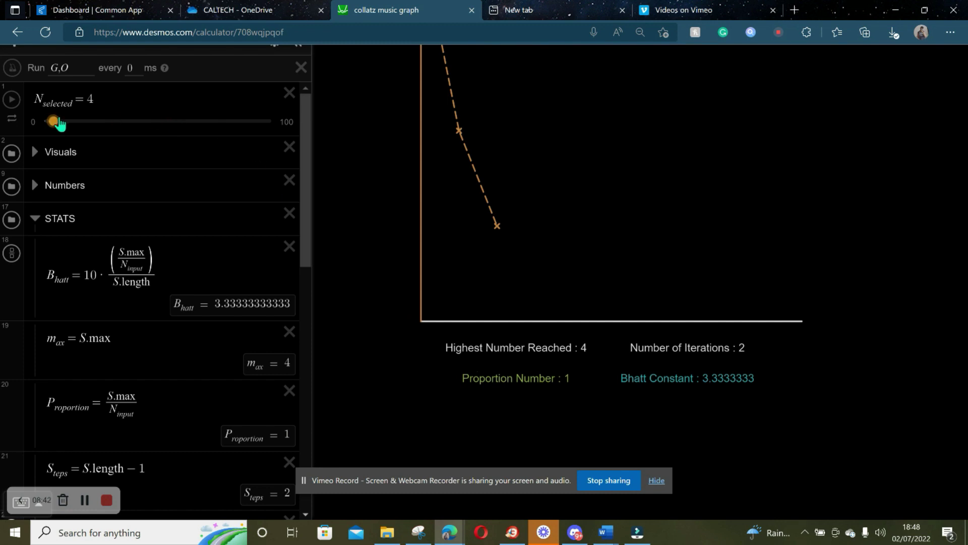
left_click(78, 135)
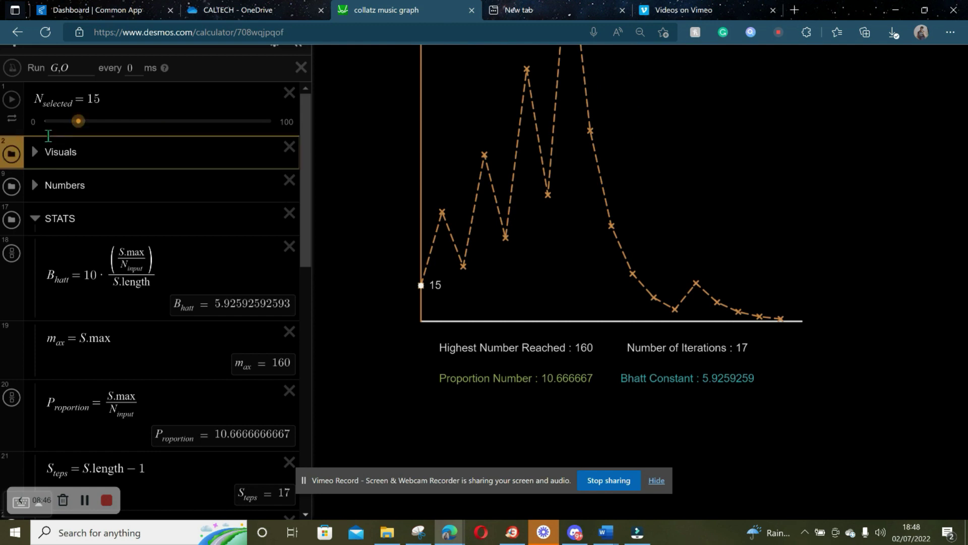
left_click(61, 137)
scroll(177, 295, "down", 10)
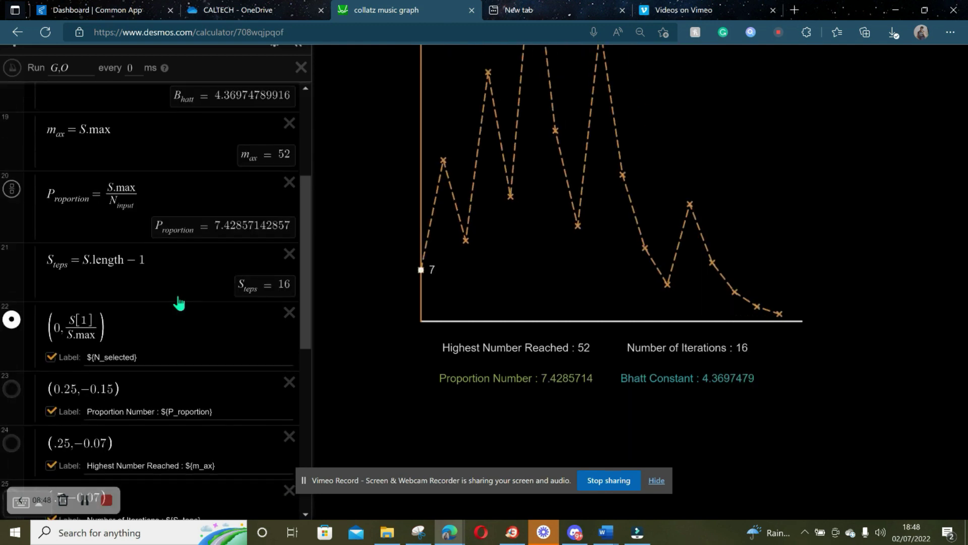
scroll(178, 295, "down", 3)
scroll(178, 298, "up", 8)
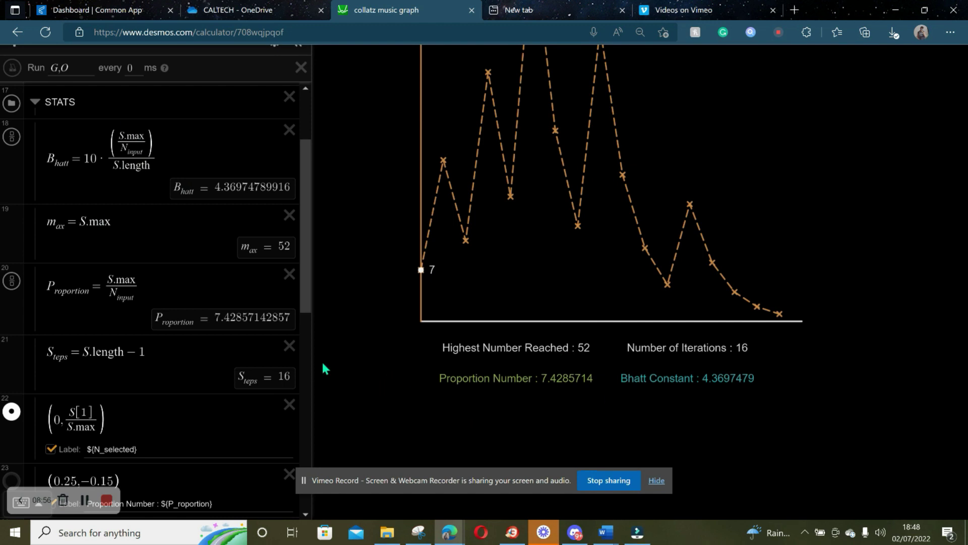
scroll(32, 177, "up", 3)
left_click(59, 132)
left_click_drag(59, 132, 54, 124)
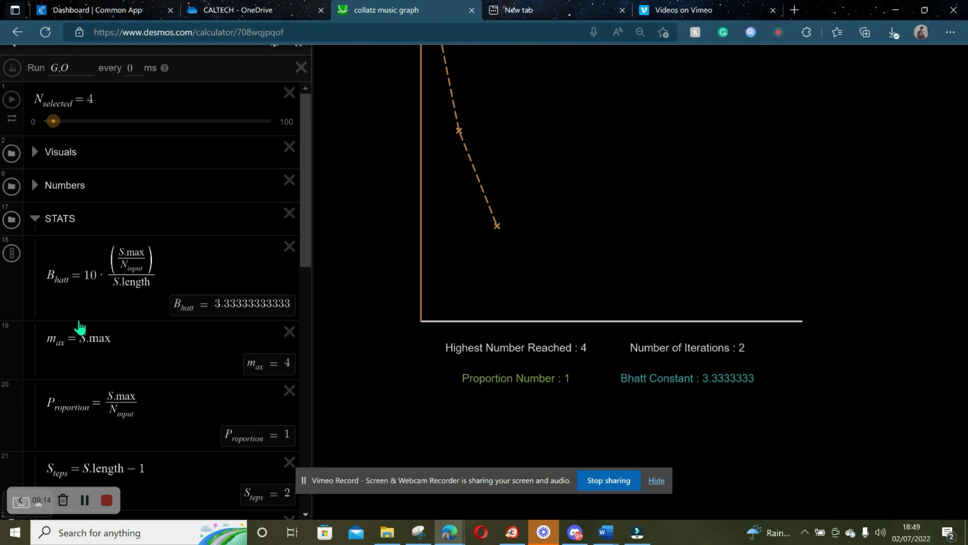
- Recheck the STATS formulas and change the denominator of the B_hatt formula to S.length - 1
scroll(81, 327, "down", 2)
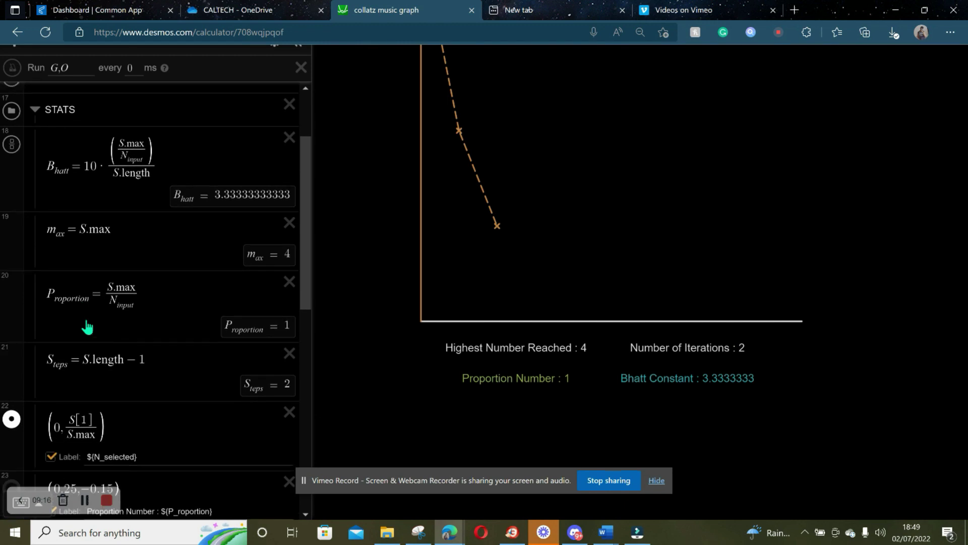
scroll(87, 327, "down", 1)
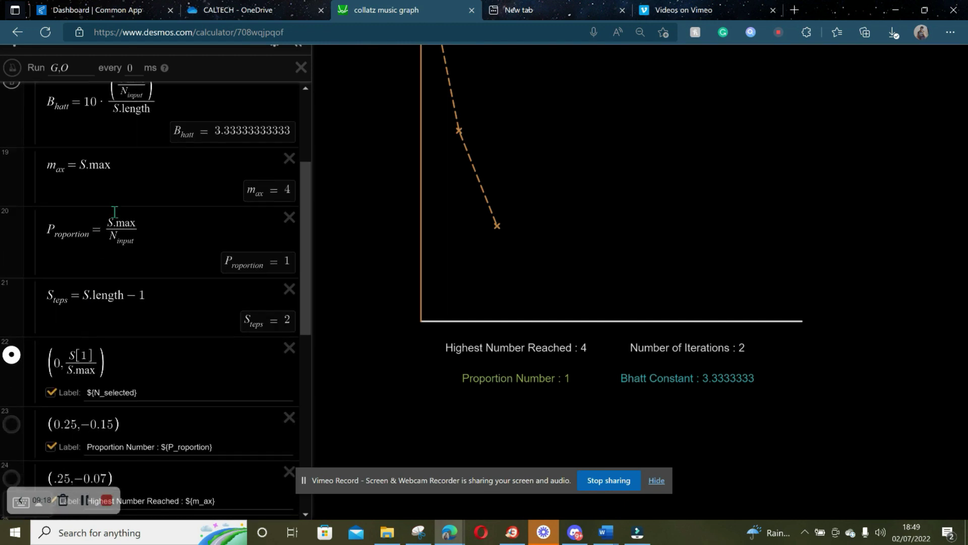
scroll(113, 179, "up", 1)
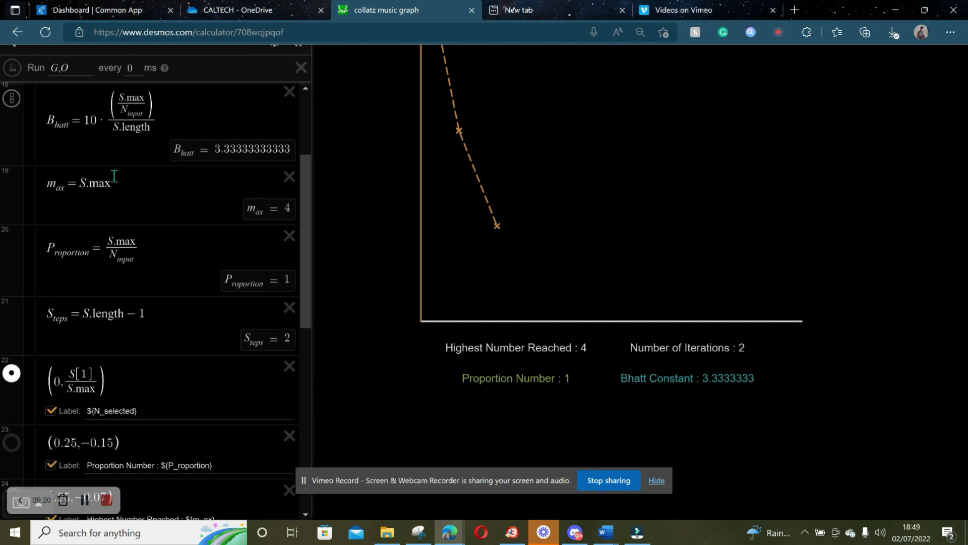
scroll(82, 195, "up", 3)
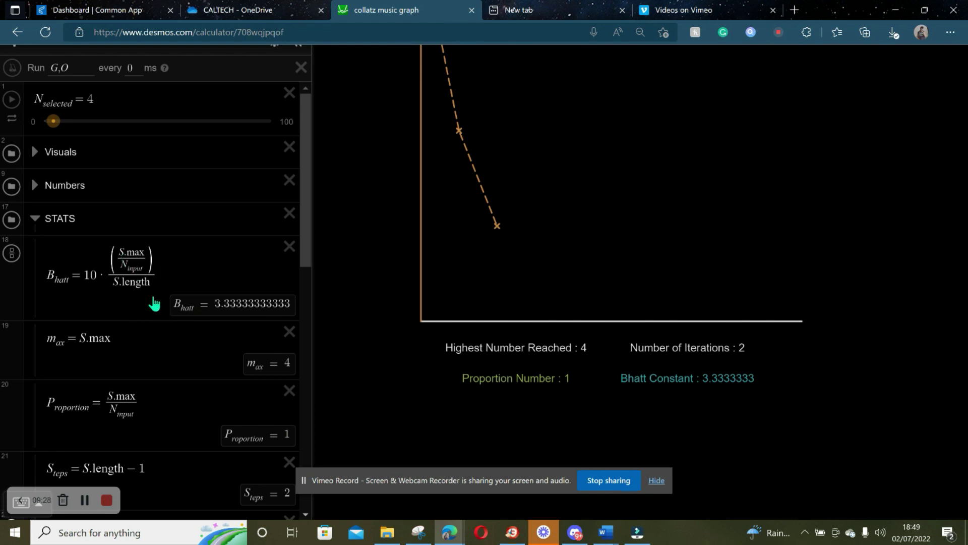
left_click(120, 284)
type("-1")
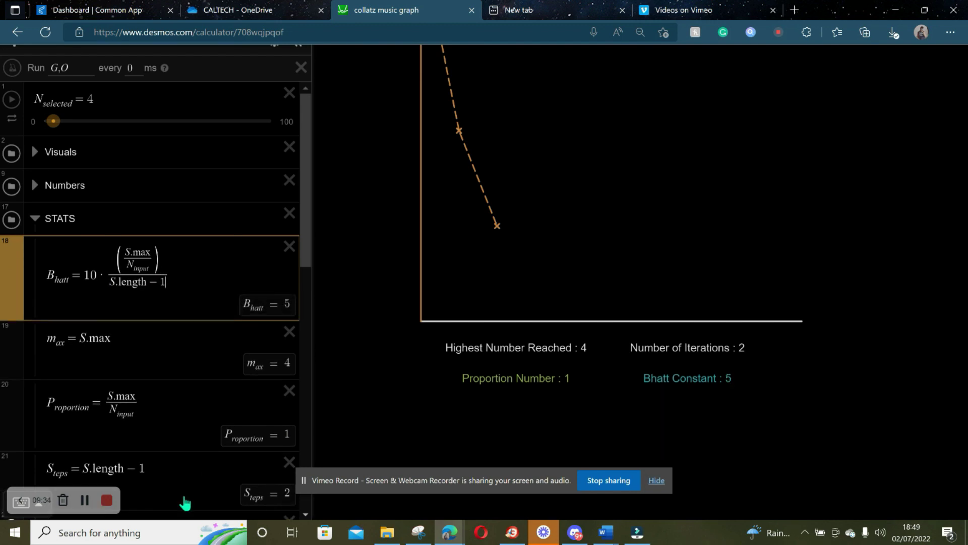
- Compare the D_ips formula below the PEAKS AND TROUGHS folder with the formulas in the STATS folder
scroll(150, 360, "down", 4)
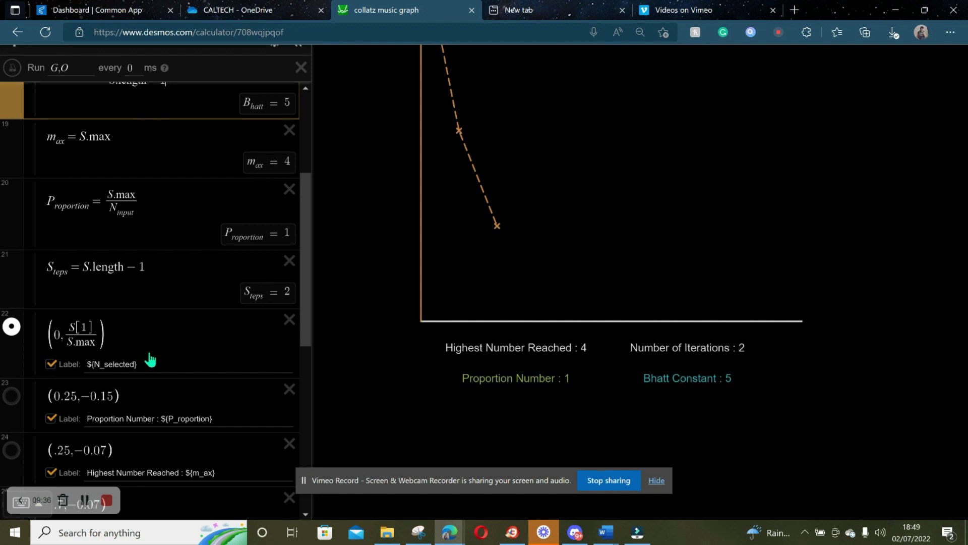
scroll(150, 360, "down", 8)
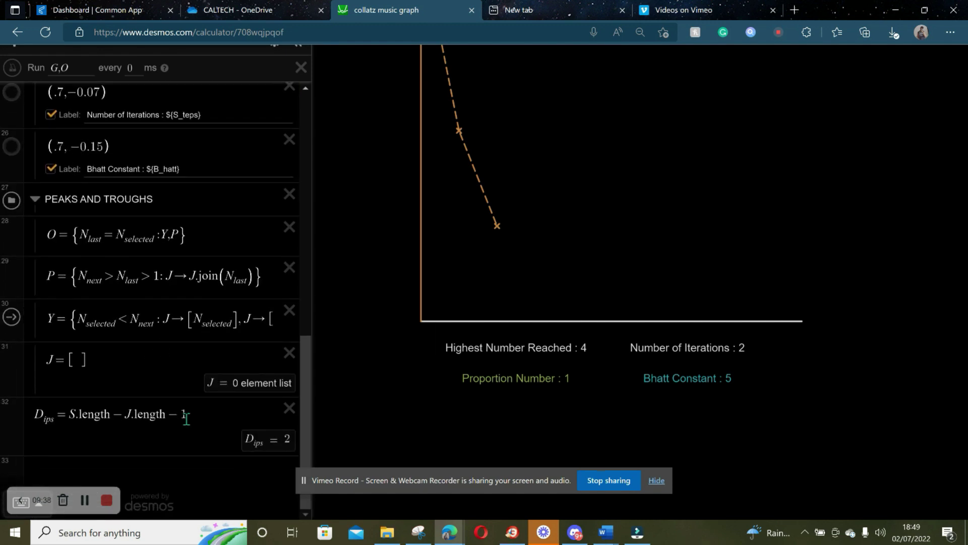
scroll(186, 420, "up", 7)
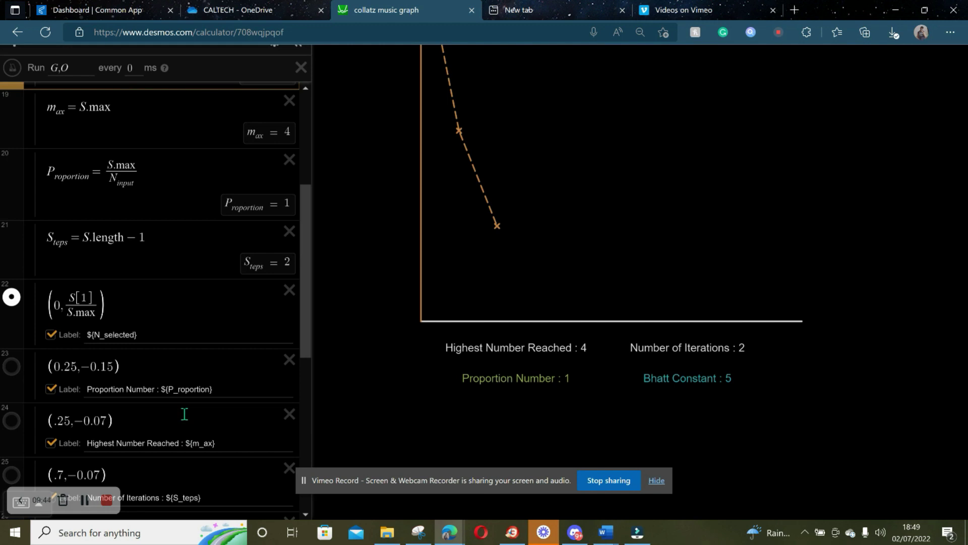
scroll(184, 414, "up", 3)
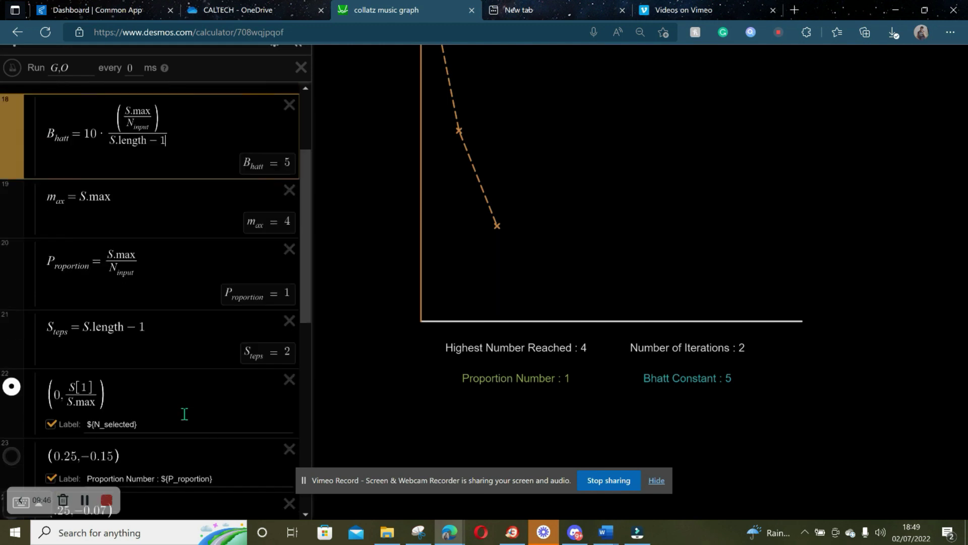
scroll(151, 282, "down", 1)
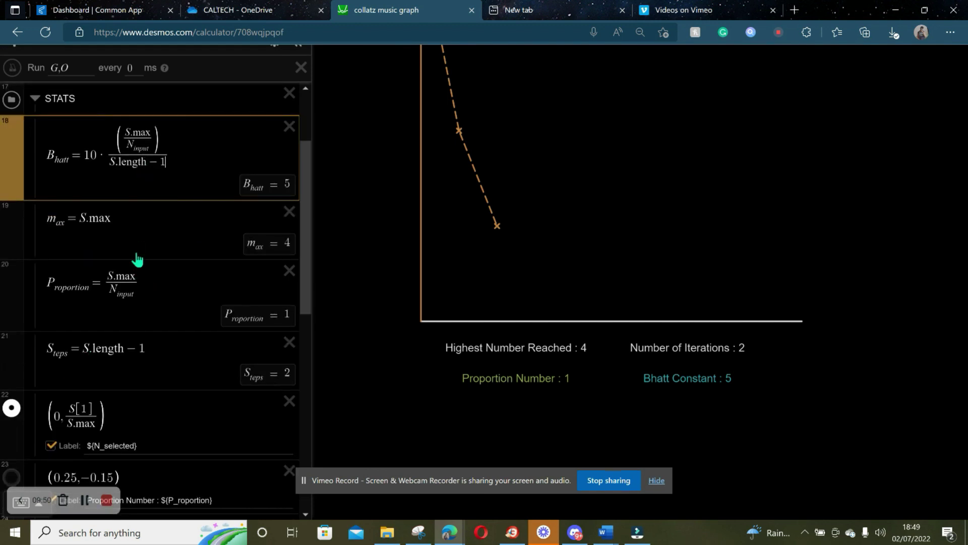
- Move the D_ips formula into the PEAKS AND TROUGHS folder
scroll(160, 393, "down", 10)
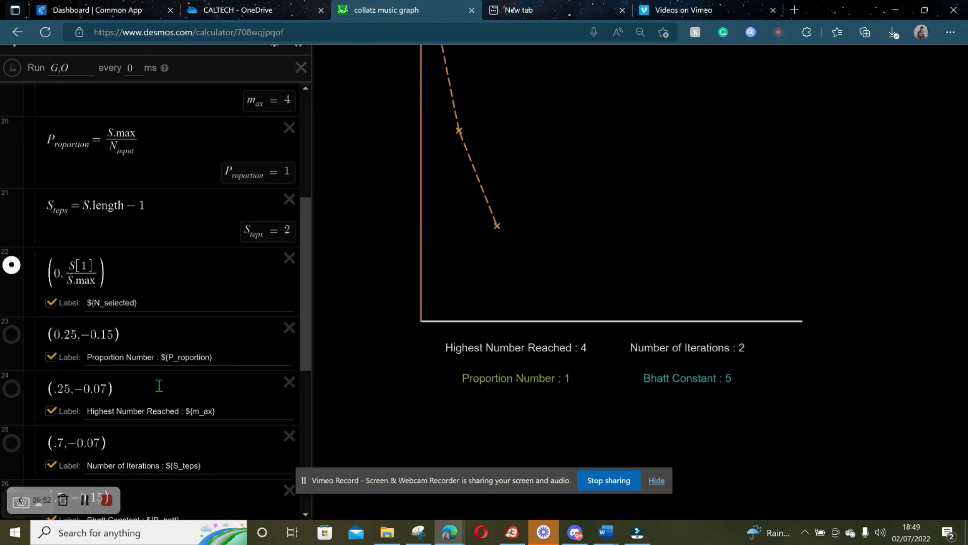
left_click(200, 411)
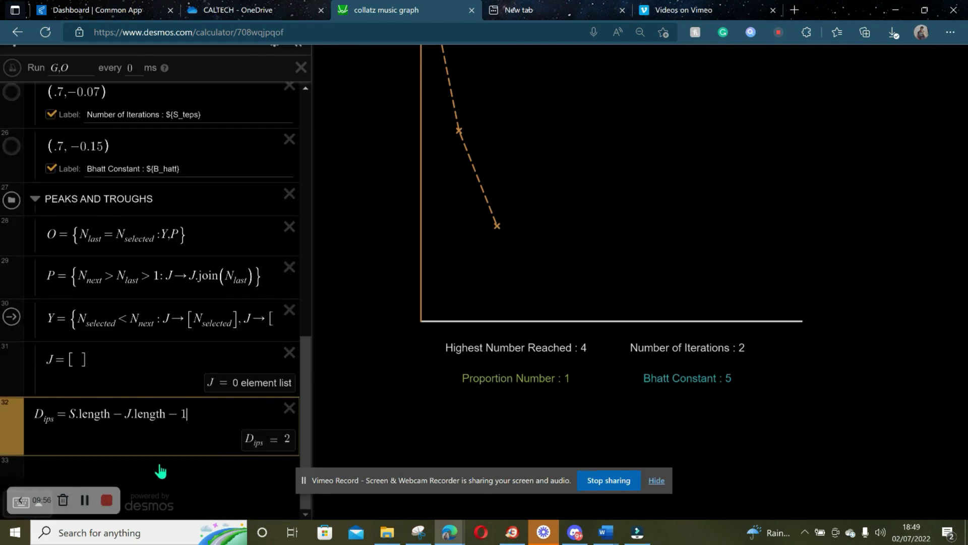
left_click_drag(9, 428, 39, 427)
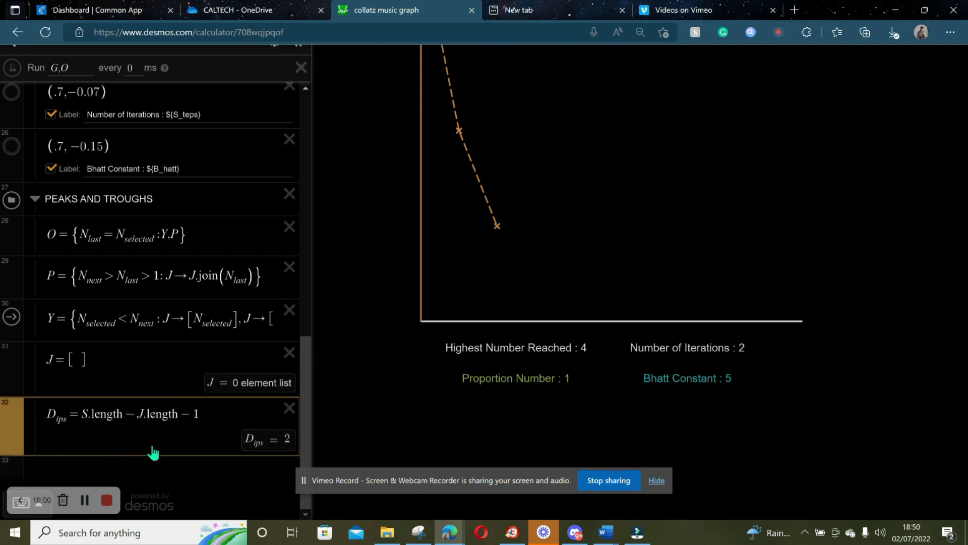
- Add the formula P_eaks = J.length below D_ips and move it into the PEAKS AND TROUGHS folder
left_click(164, 487)
type("P")
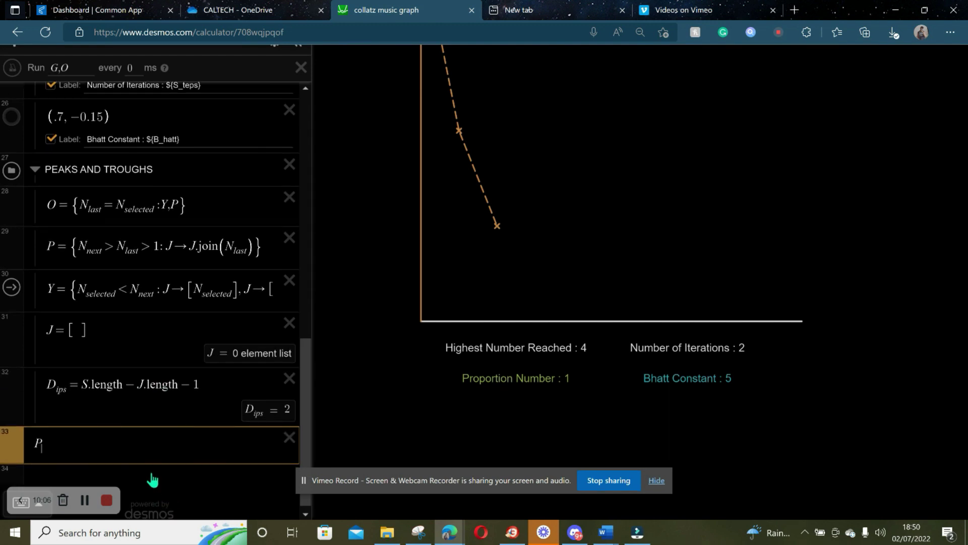
type("_eaks =")
type("J.")
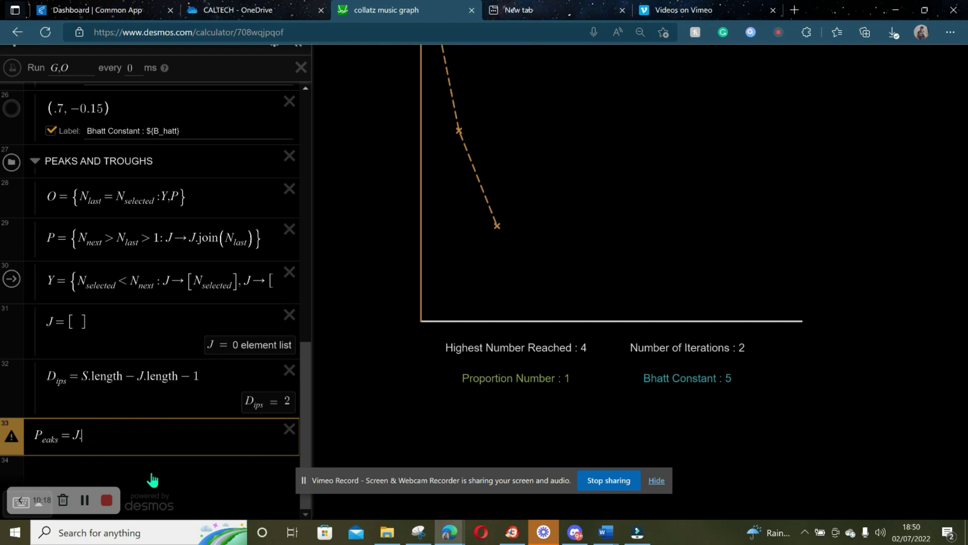
type("length")
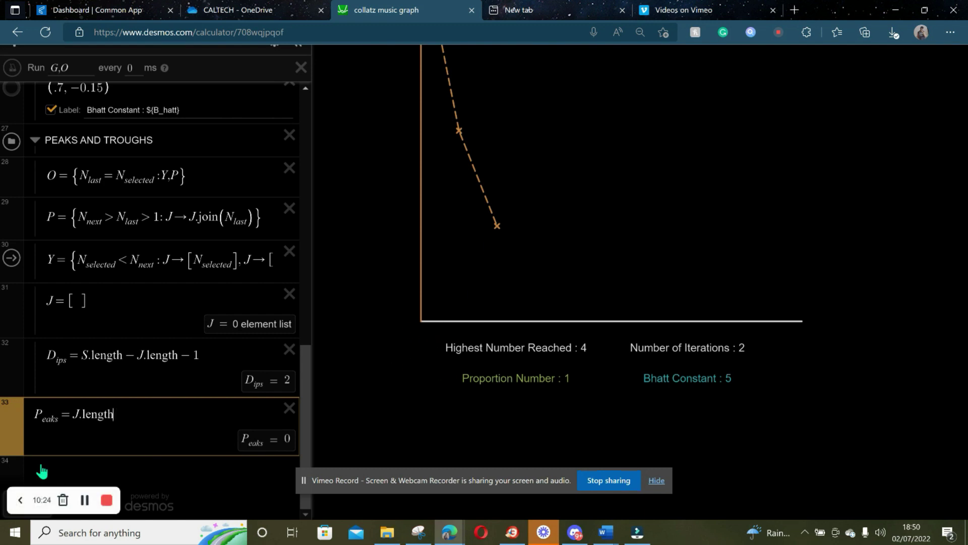
left_click_drag(55, 455, 51, 434)
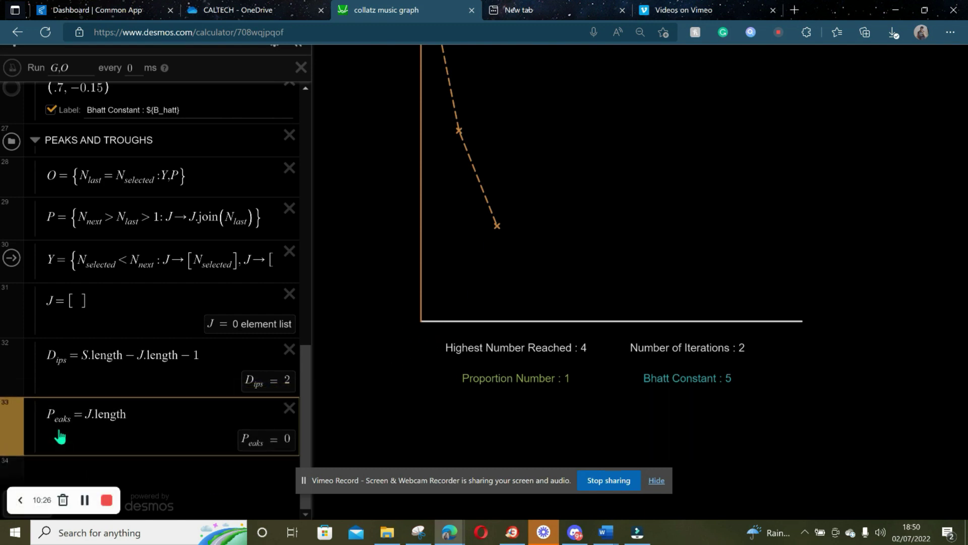
left_click(161, 488)
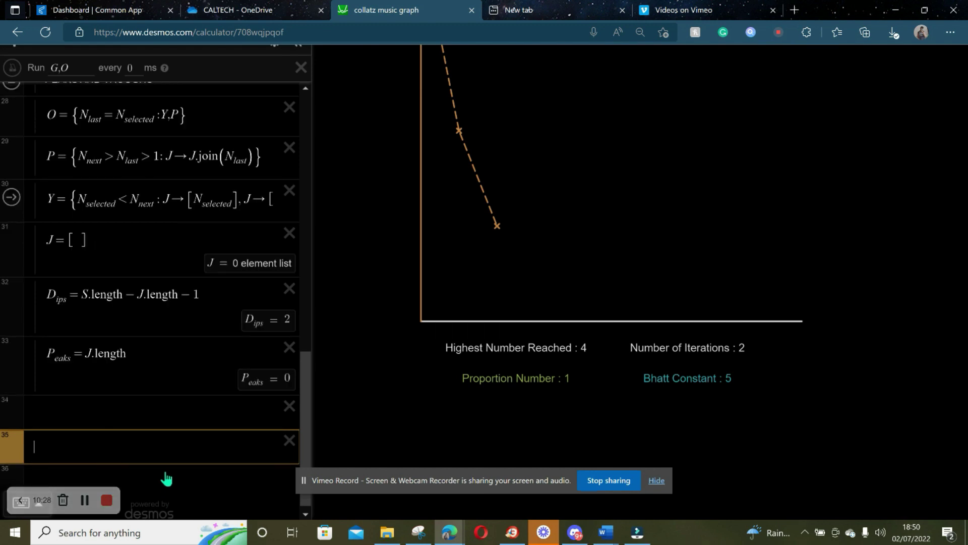
left_click(111, 422)
- Set N_selected to 41 and inspect a low point between the tallest peaks on the graph
scroll(323, 346, "up", 5)
scroll(155, 217, "up", 15)
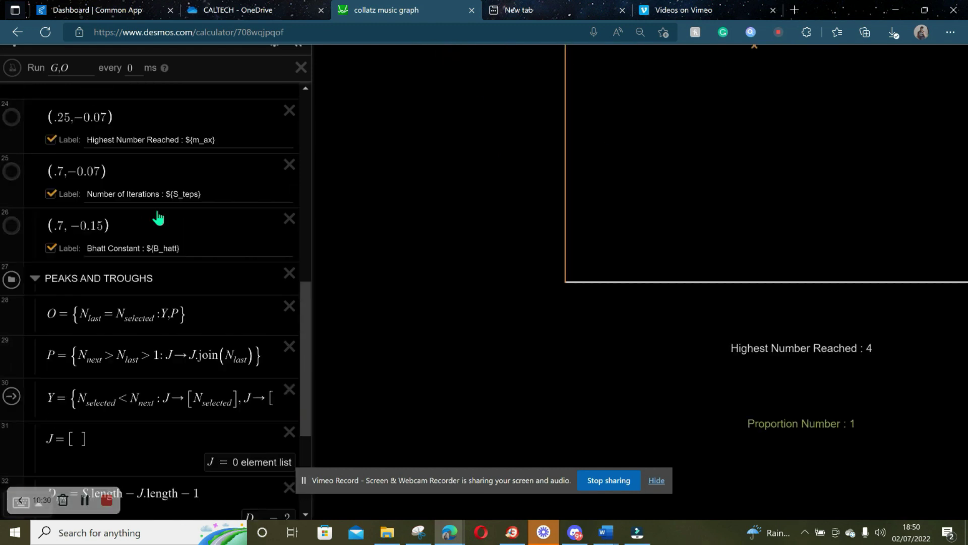
left_click(138, 121)
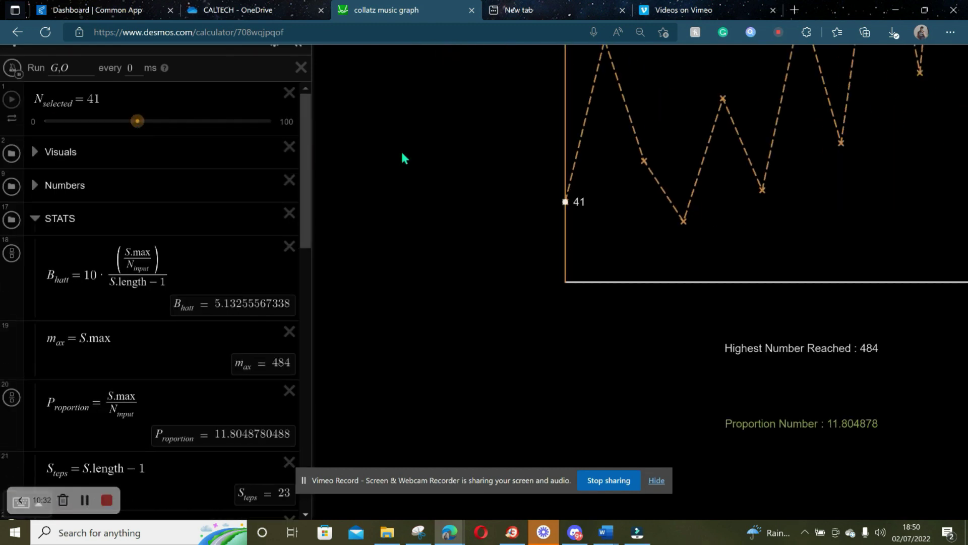
left_click_drag(495, 249, 345, 353)
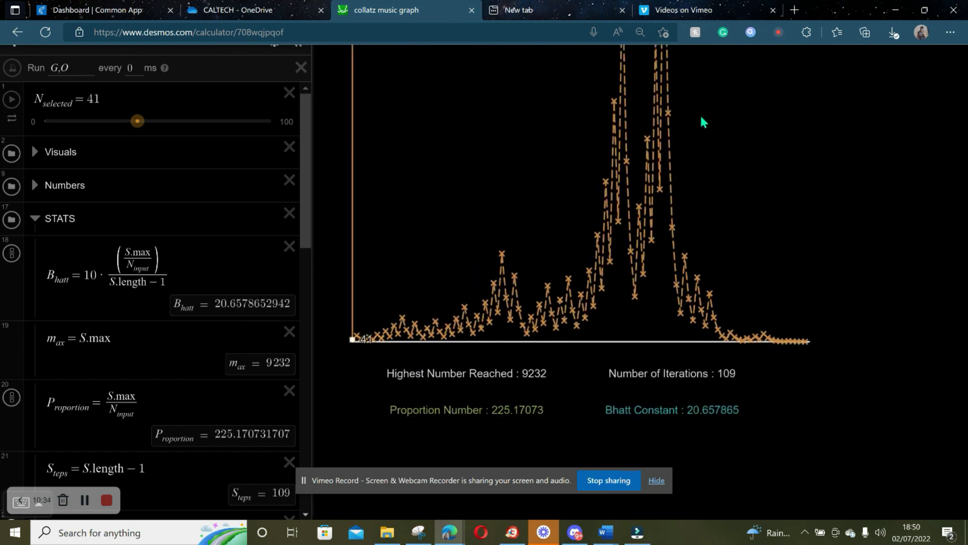
left_click(633, 298)
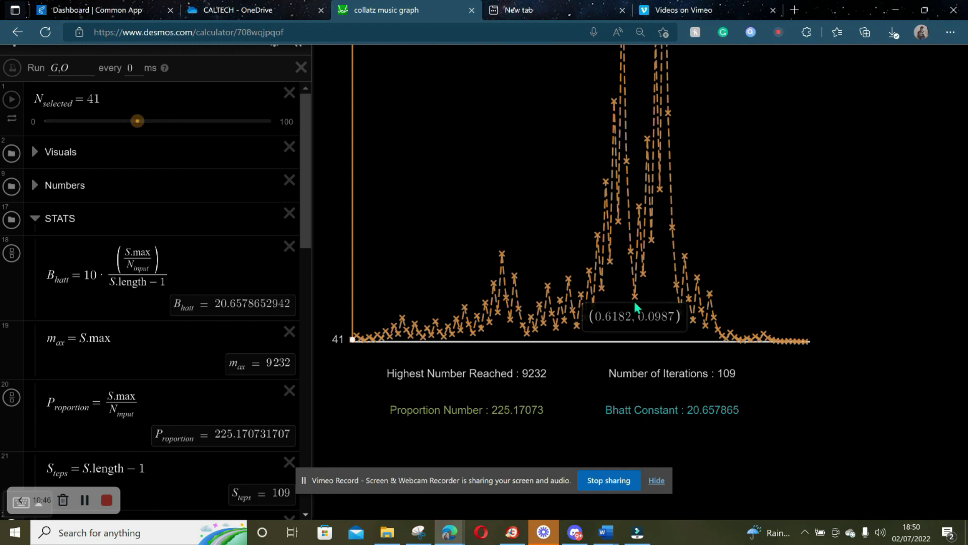
- Set N_selected to 22 and read the coordinates of the first trough on the graph
left_click(94, 121)
left_click_drag(520, 244, 607, 277)
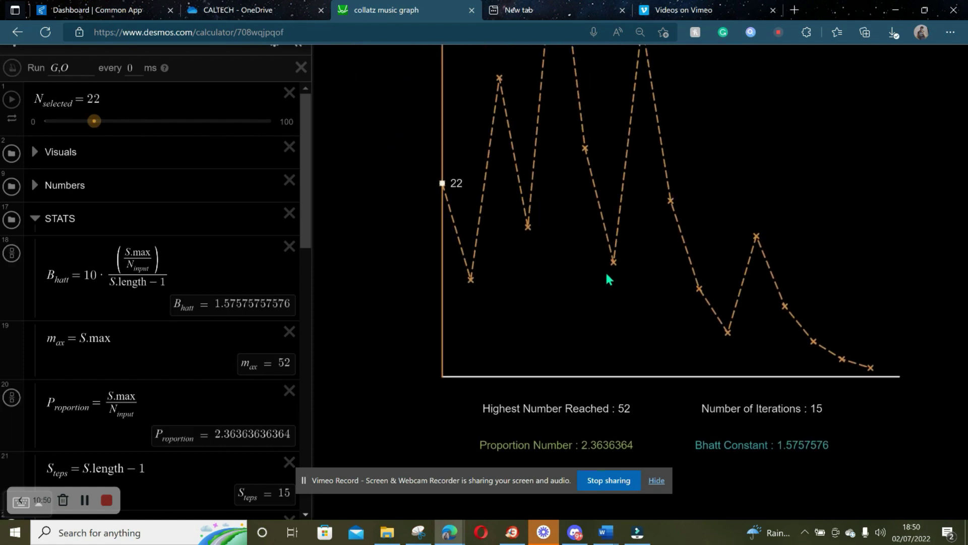
scroll(532, 310, "down", 3)
scroll(533, 309, "up", 3)
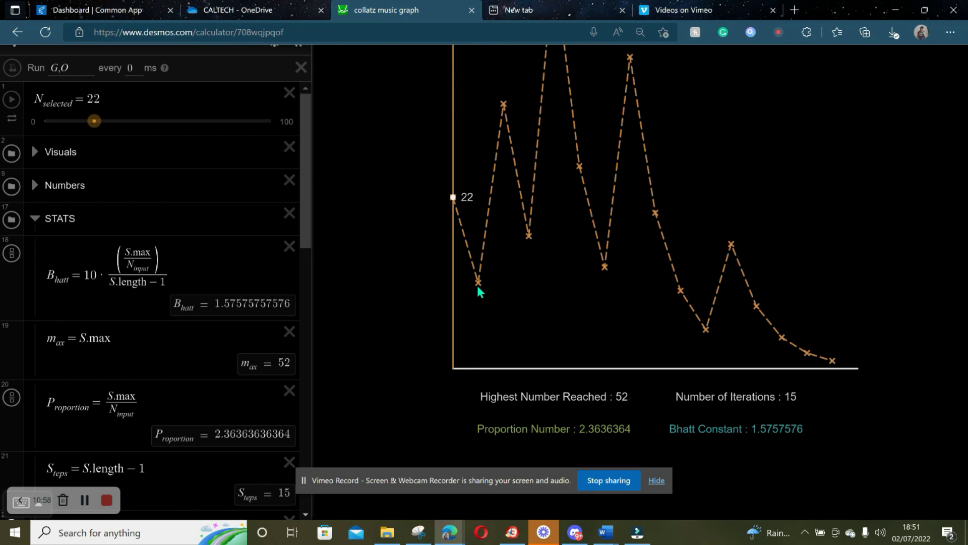
mouse_move(479, 290)
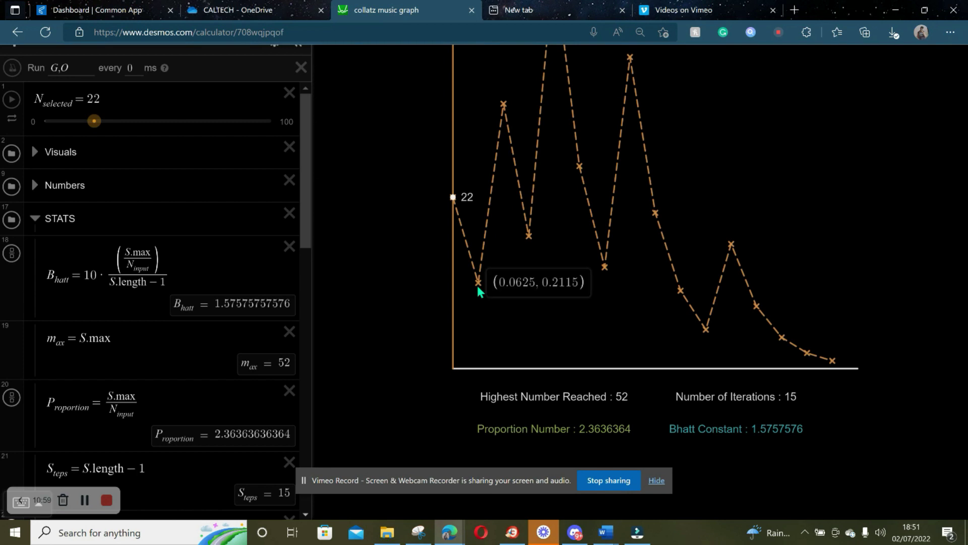
- Set N_selected to 17 and check the J, D_ips and P_eaks entries in the PEAKS AND TROUGHS folder
left_click(76, 121)
left_click_drag(78, 122, 84, 124)
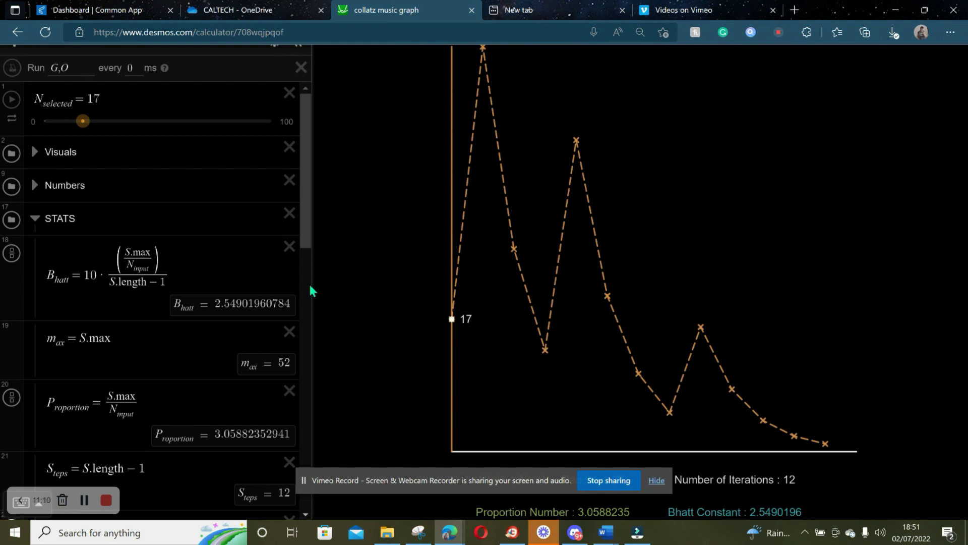
scroll(309, 285, "down", 6)
scroll(310, 285, "down", 7)
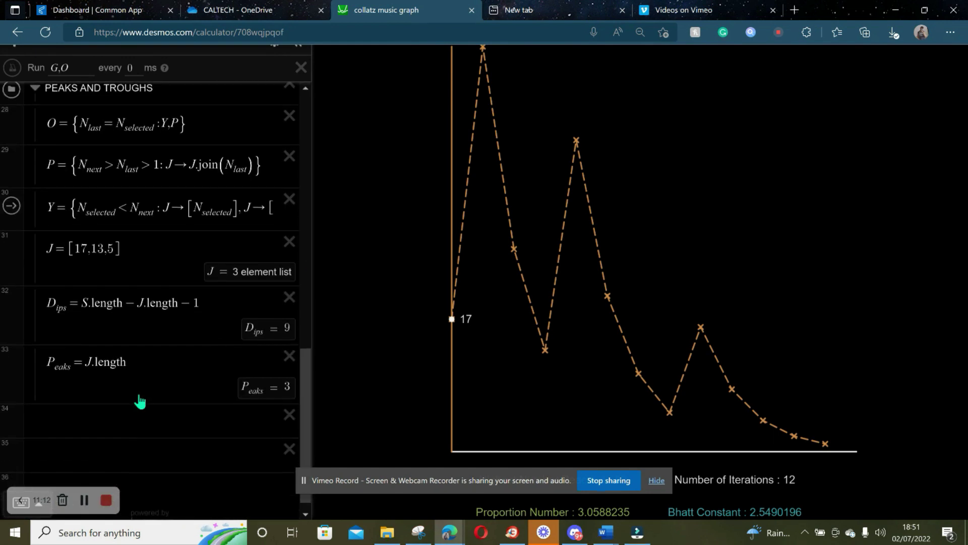
- Start a T_roughs formula below P_eaks with mod(N_selected,2) inside curly braces
left_click(82, 421)
type("T")
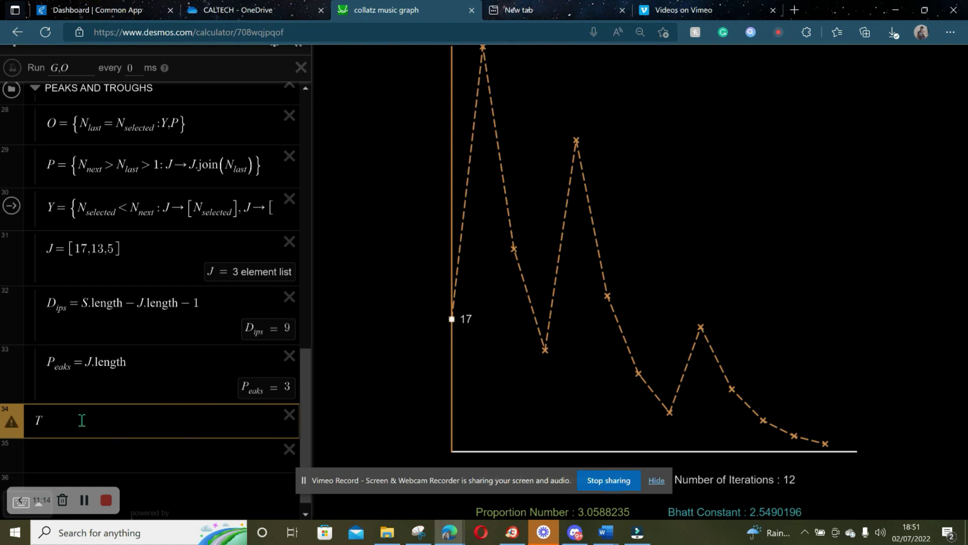
type("_roughs")
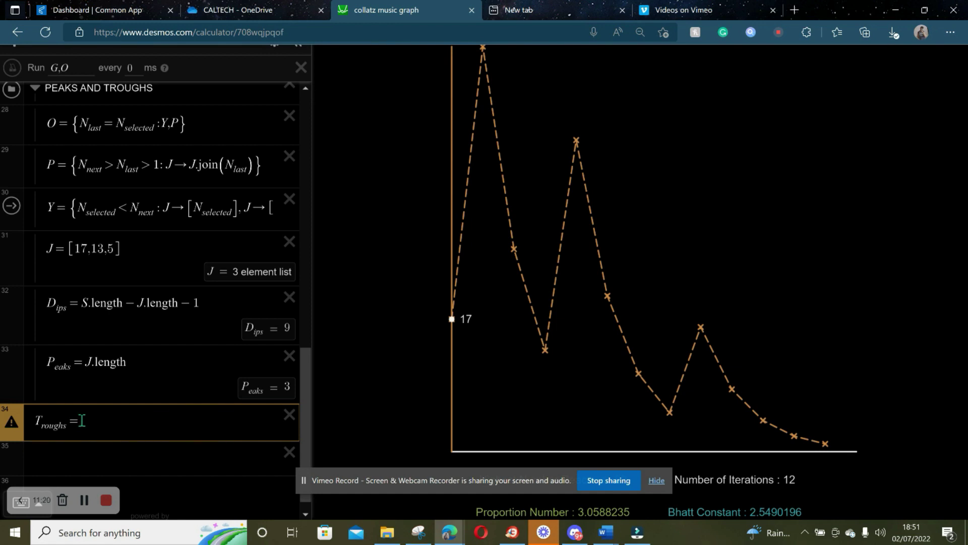
type("={")
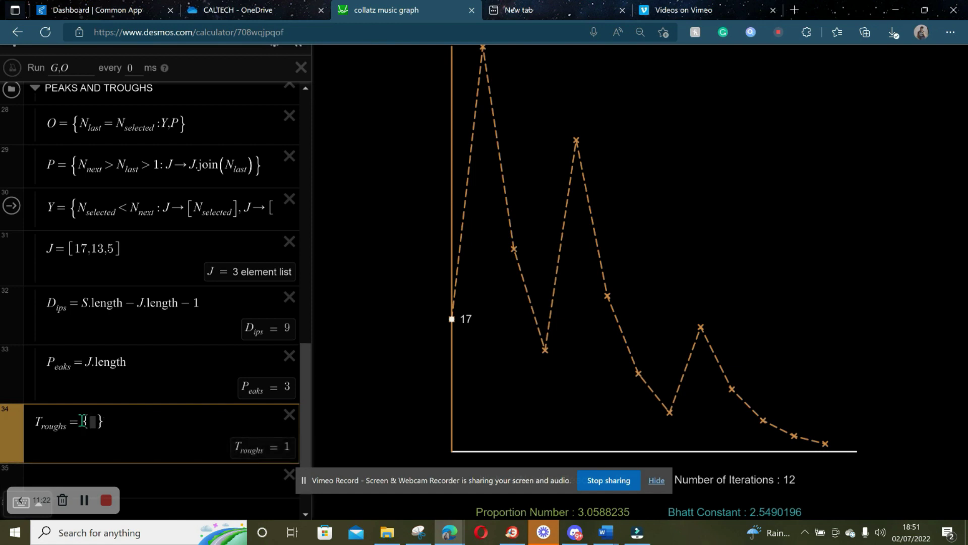
type("mod")
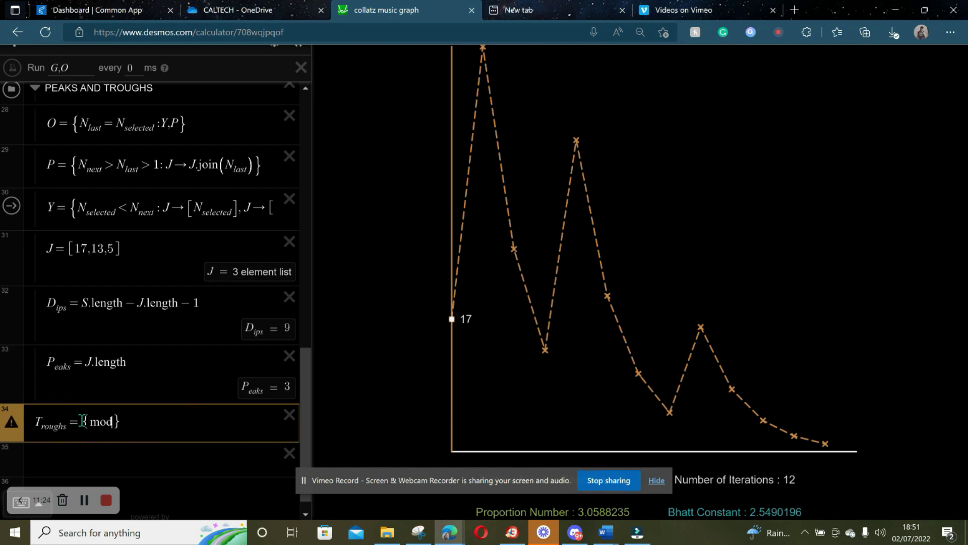
type("(N")
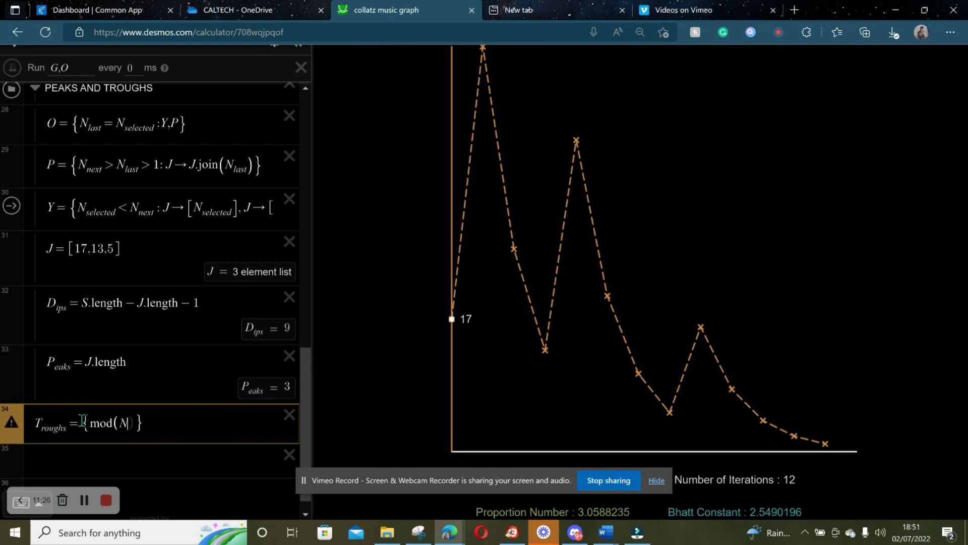
type("_se")
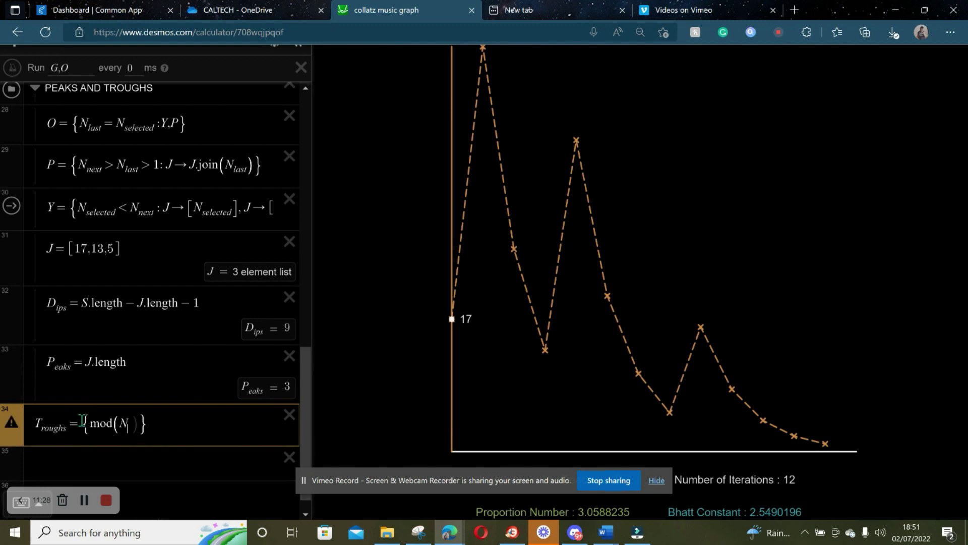
type("lected,2")
key("Return")
key("Return")
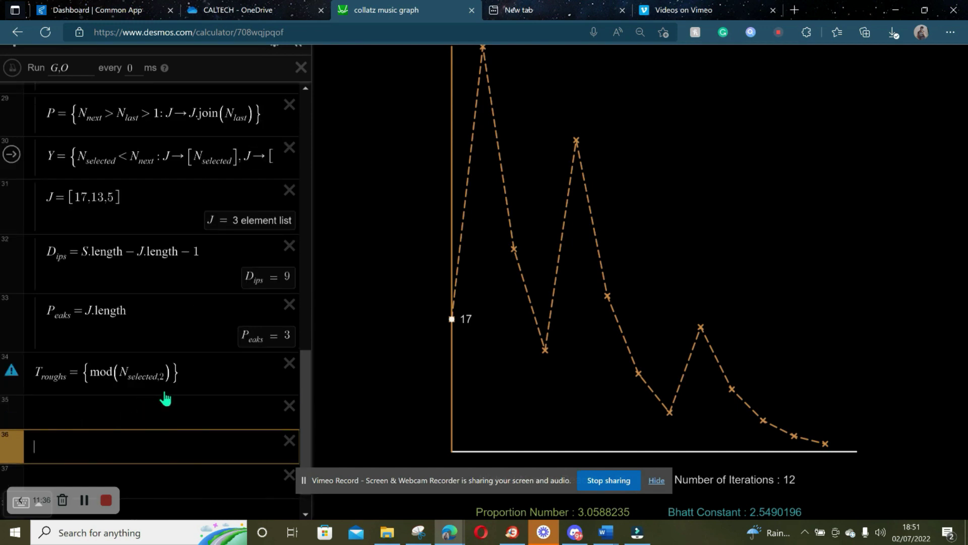
- Take the ",2" out of the subscript in T_roughs and complete the condition as mod(N_selected,2) = 0
left_click(164, 373)
key("BackSpace")
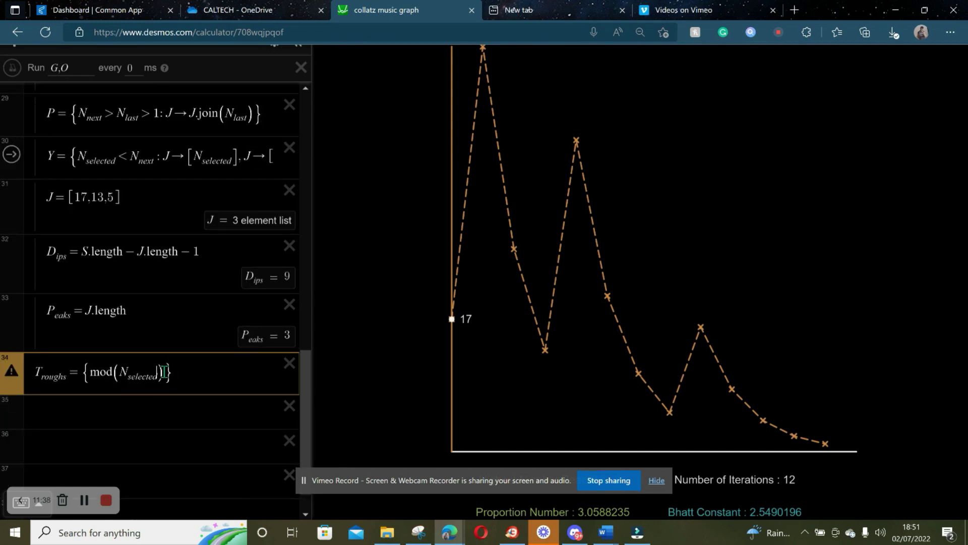
type(",")
key("BackSpace")
key("super")
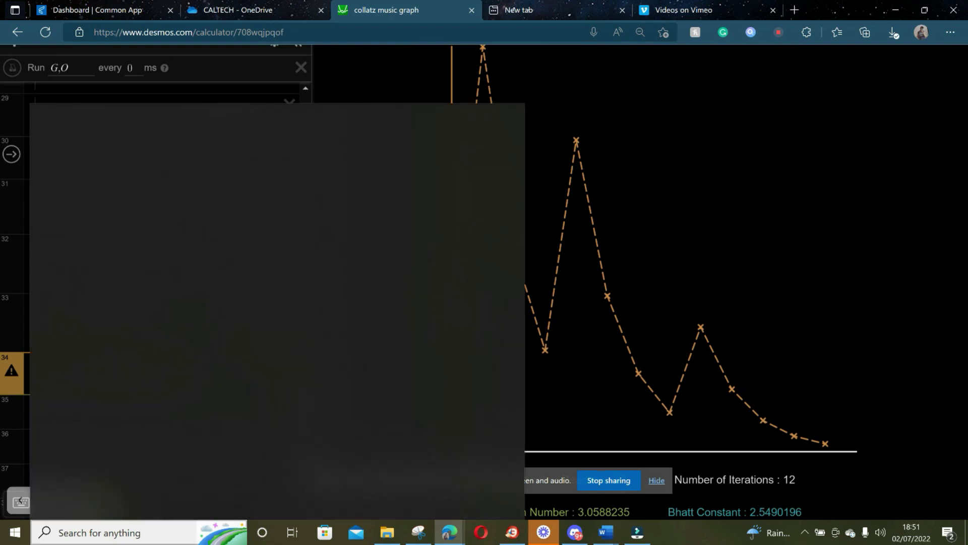
key("Escape")
type(",2")
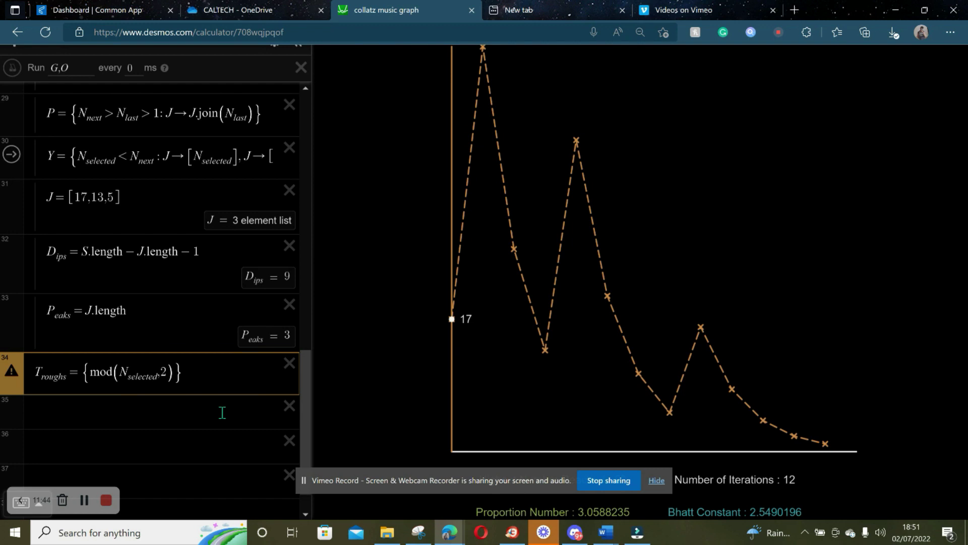
type(") = 0")
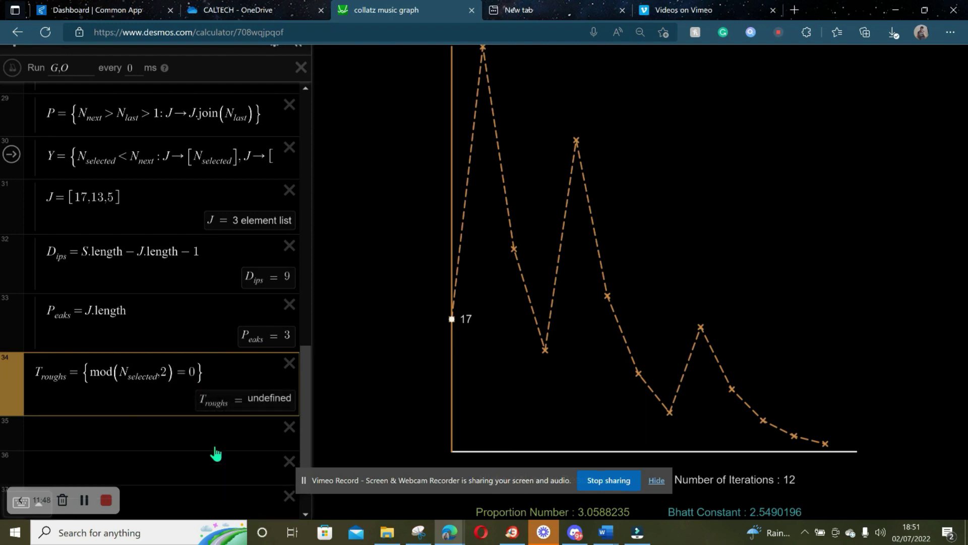
- Make J.length the T_roughs value when the mod condition is true, followed by a comma for the alternative
type(";")
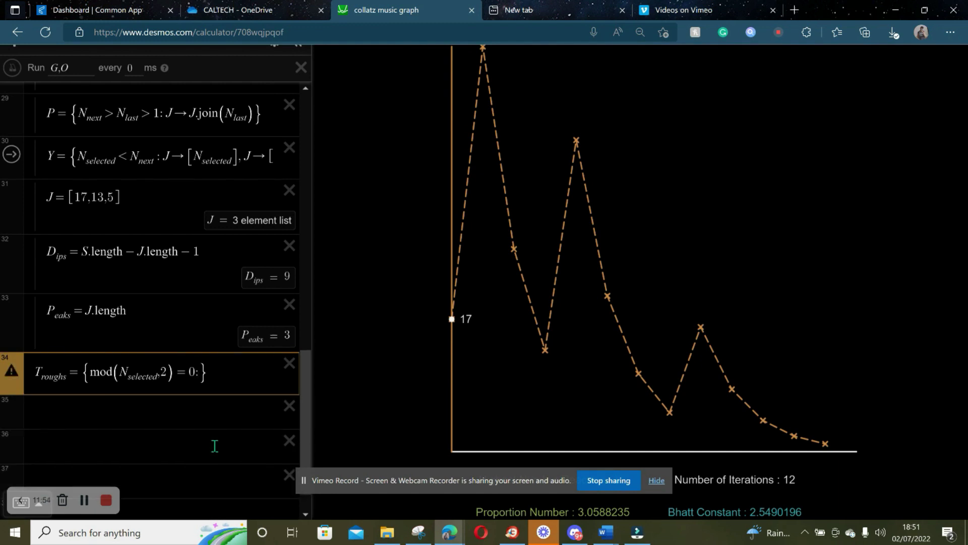
type("J.lemgth")
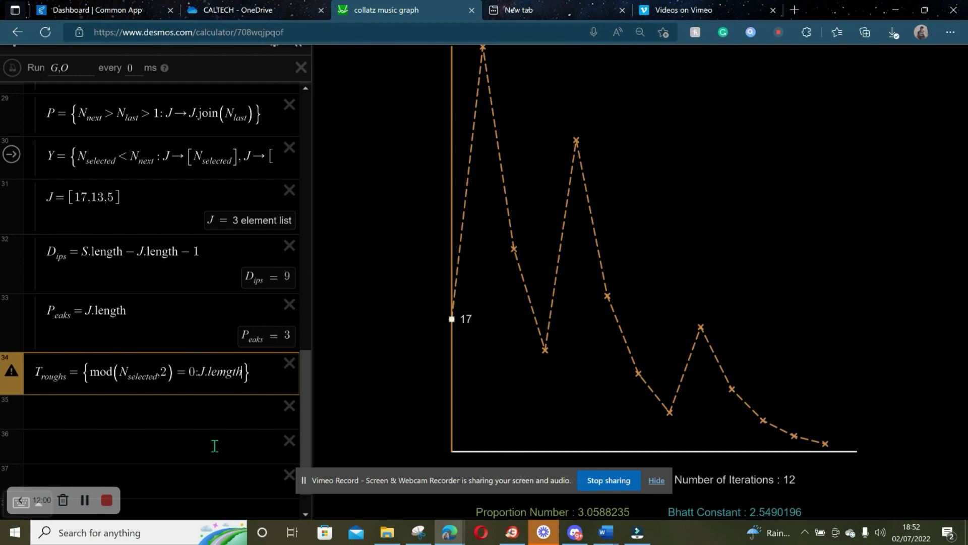
key("BackSpace")
key("BackSpace")
type("ngth,")
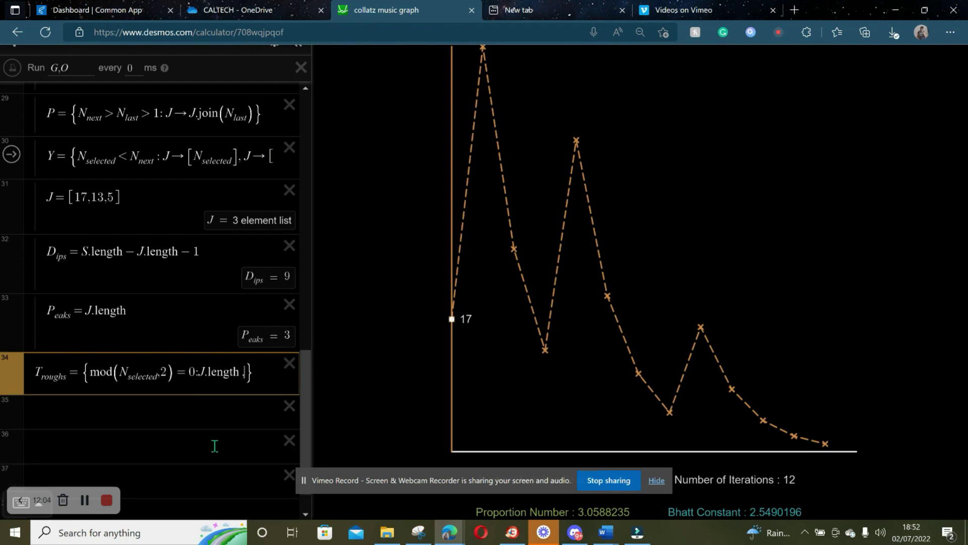
- Enter J.length + 1 as the T_roughs value when the mod condition is false
type("J")
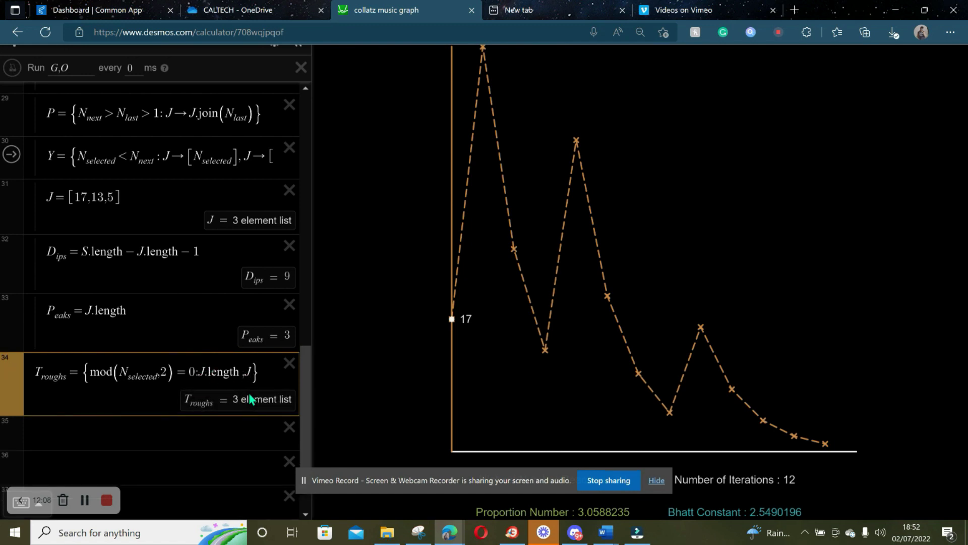
type(".leng")
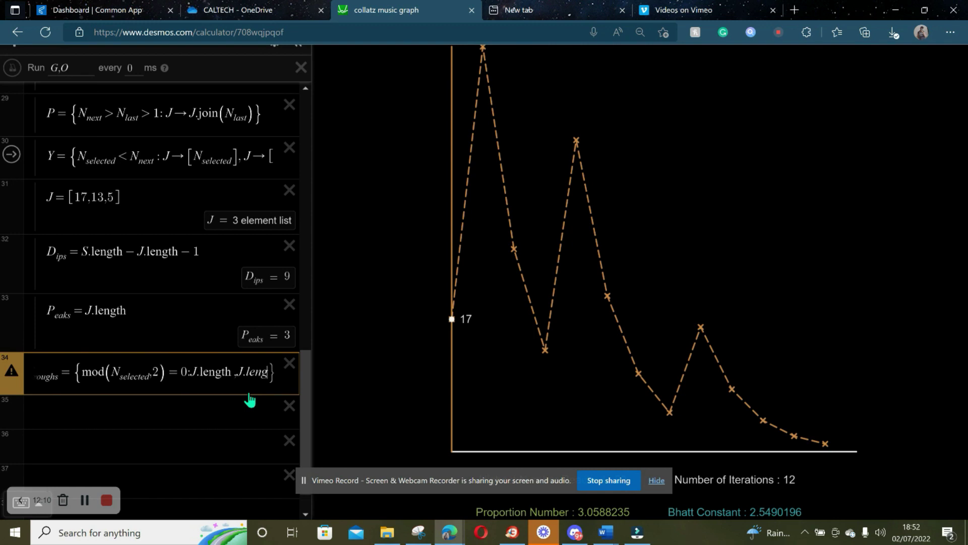
type("th")
type("+1")
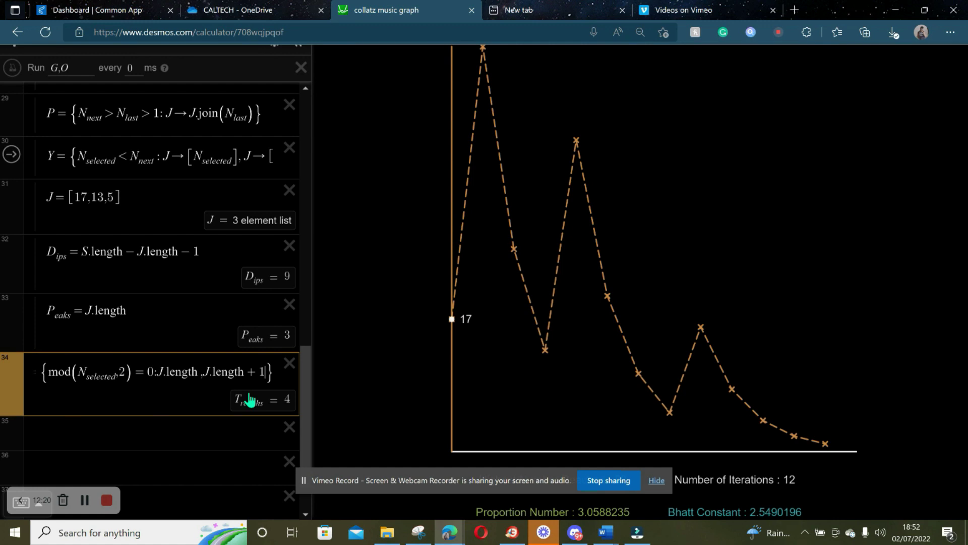
- Change the T_roughs formula to give J.length + 1 when the mod condition is true and plain J.length otherwise
key("BackSpace")
key("BackSpace")
key("BackSpace")
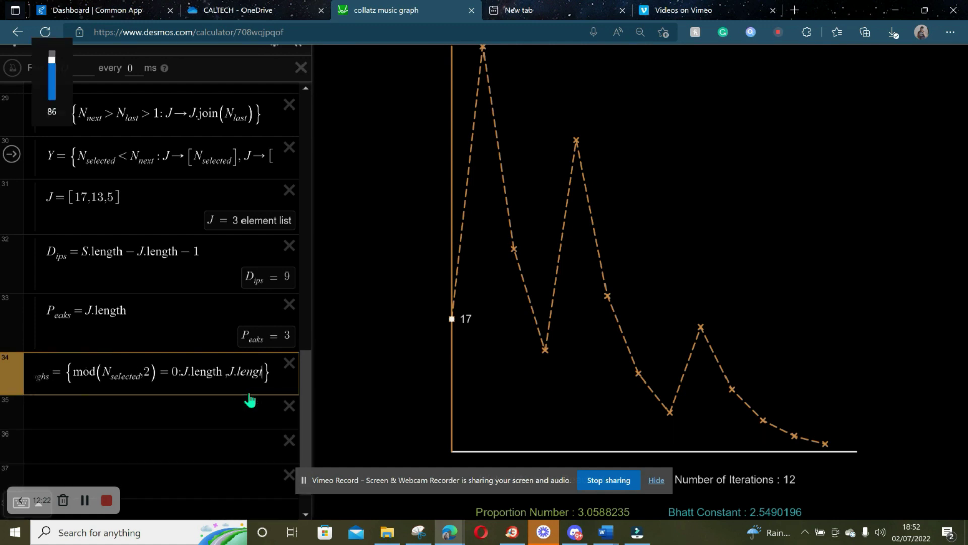
type("h ")
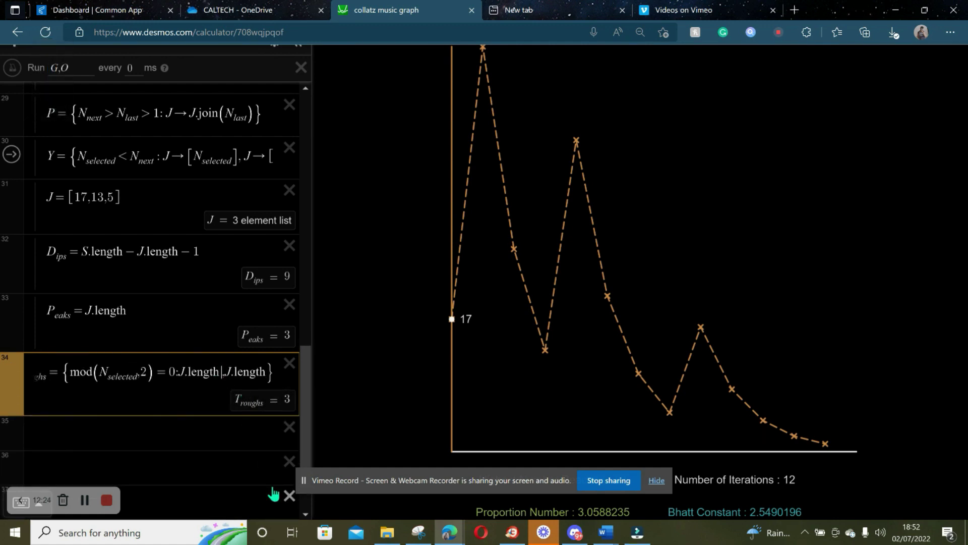
type("+")
key("BackSpace")
type("+ 1")
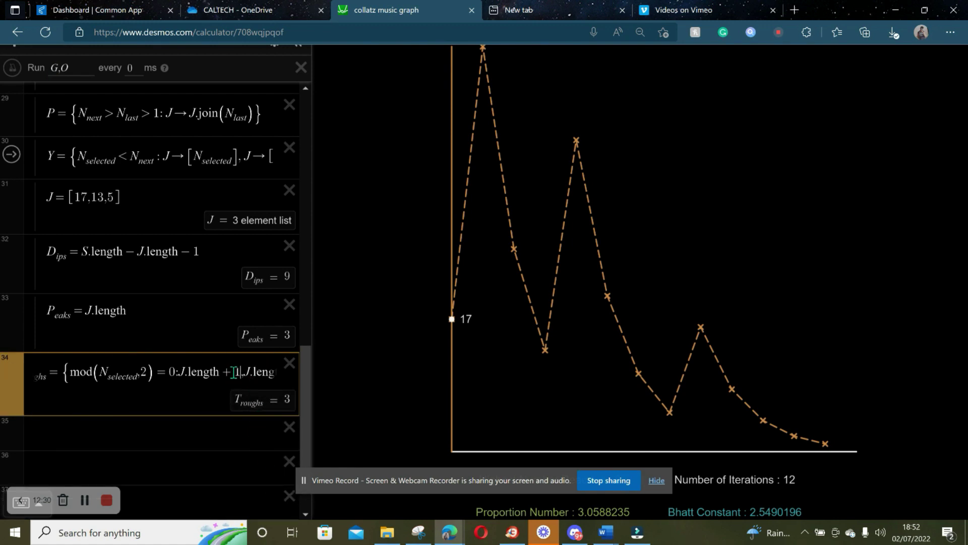
- Examine the last plotted point of the graph for 17 against the STATS formulas and the dips, peaks and troughs formulas
left_click(444, 398)
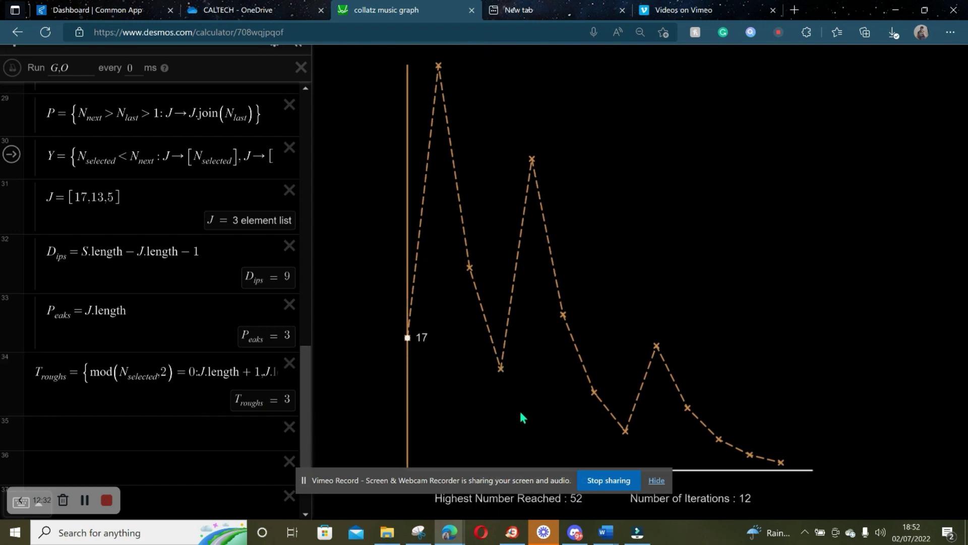
left_click(784, 464)
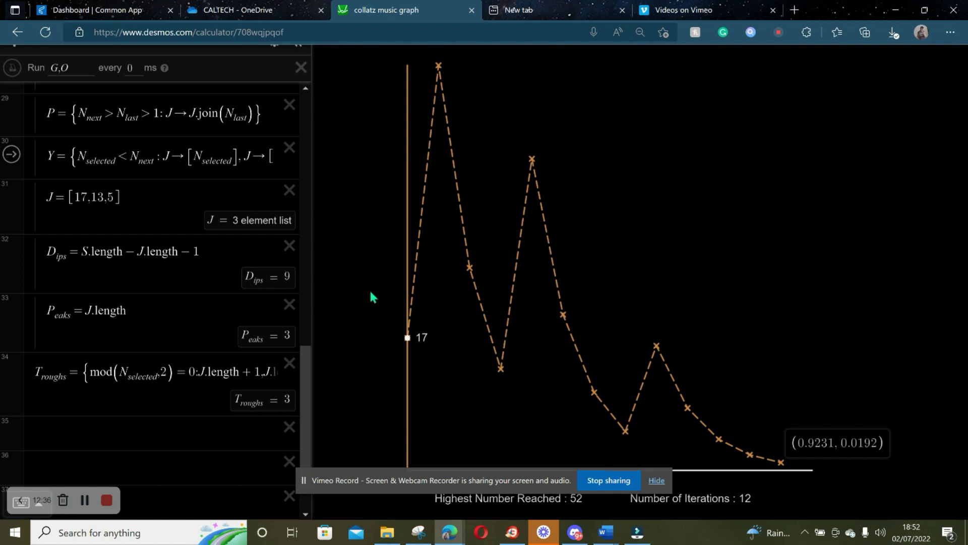
scroll(370, 293, "down", 3)
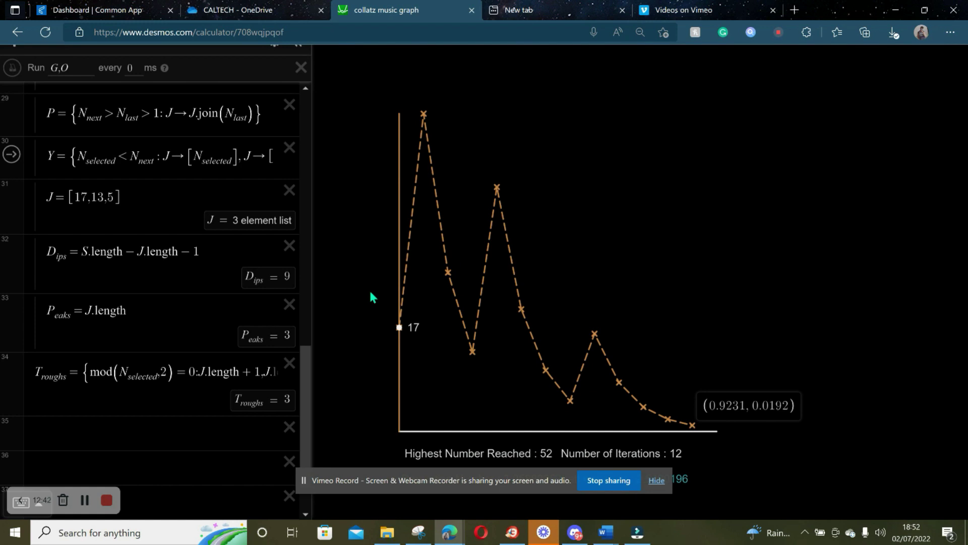
left_click(689, 433)
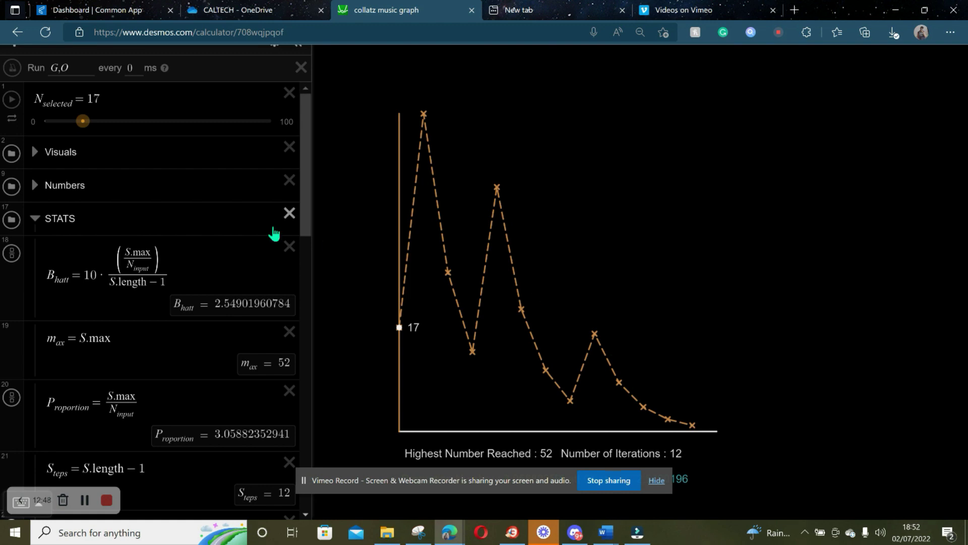
left_click_drag(308, 237, 313, 309)
scroll(310, 302, "down", 1)
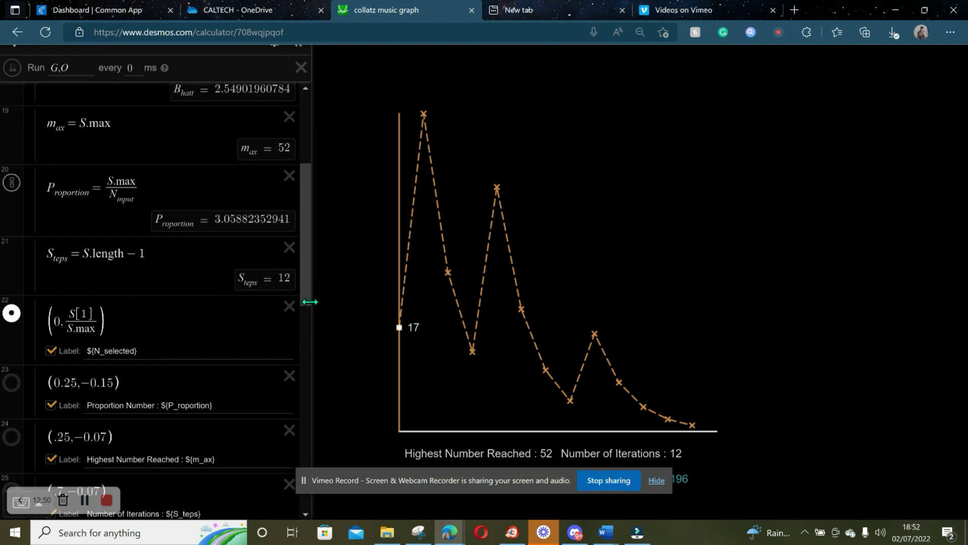
left_click(703, 430)
left_click(692, 425)
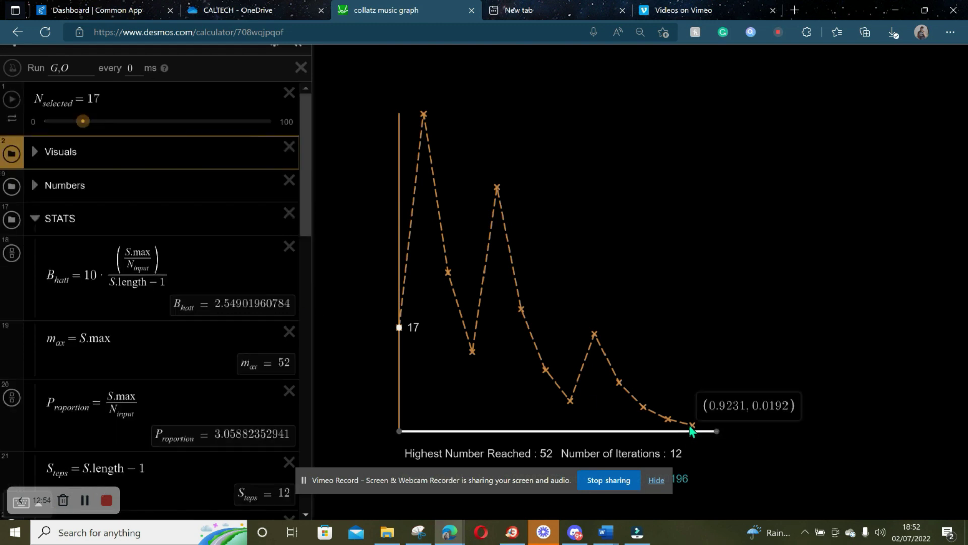
left_click_drag(306, 247, 303, 426)
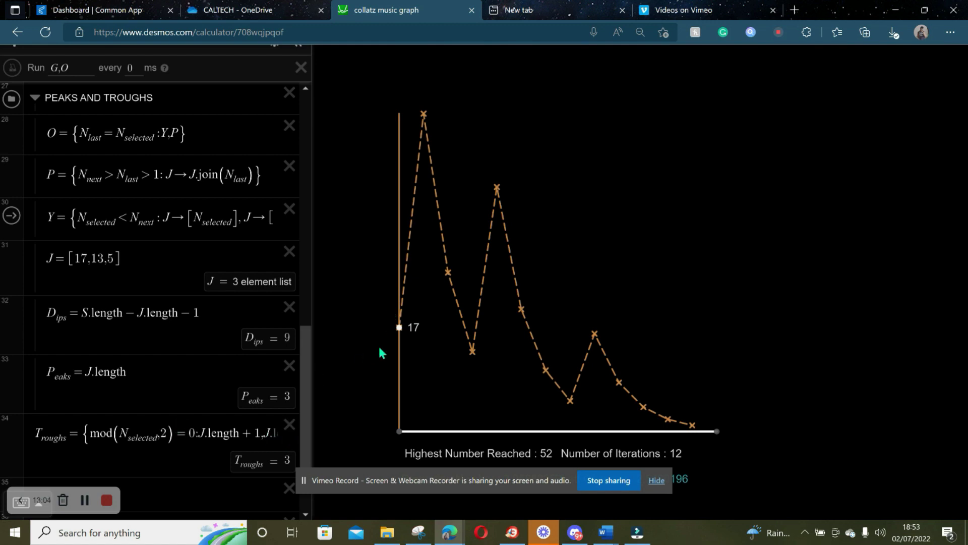
left_click_drag(304, 356, 322, 159)
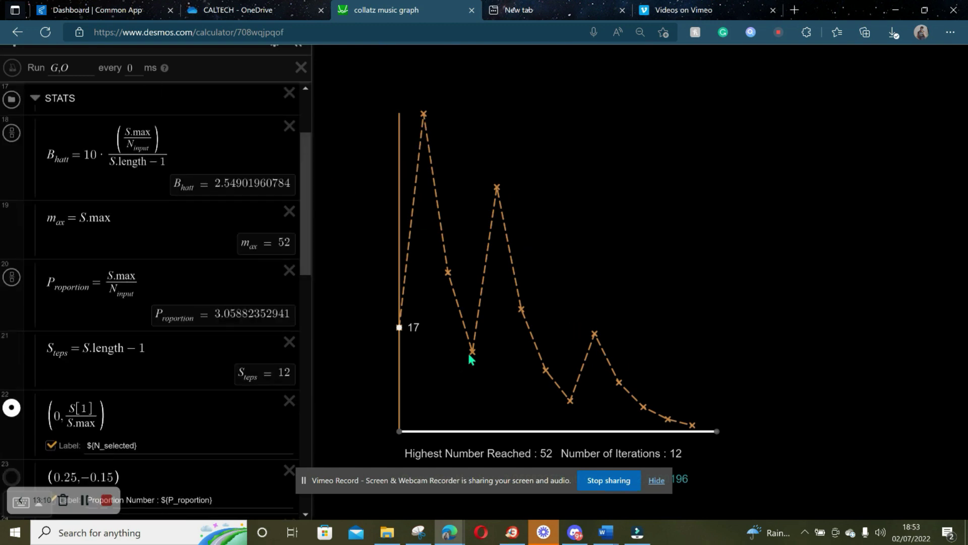
scroll(115, 173, "up", 3)
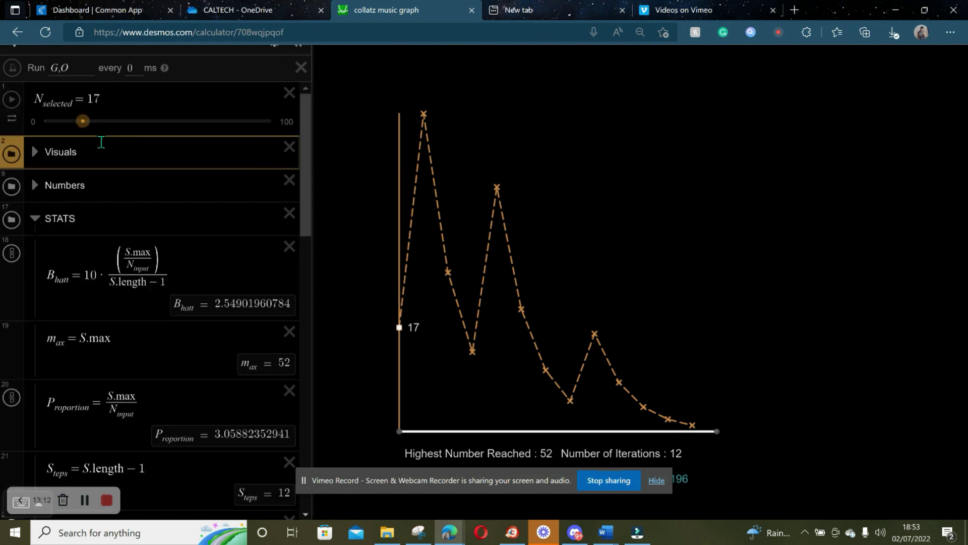
- Set N_selected to 18 and check the graph's start against the dips, peaks and troughs formulas
left_click_drag(83, 122, 84, 130)
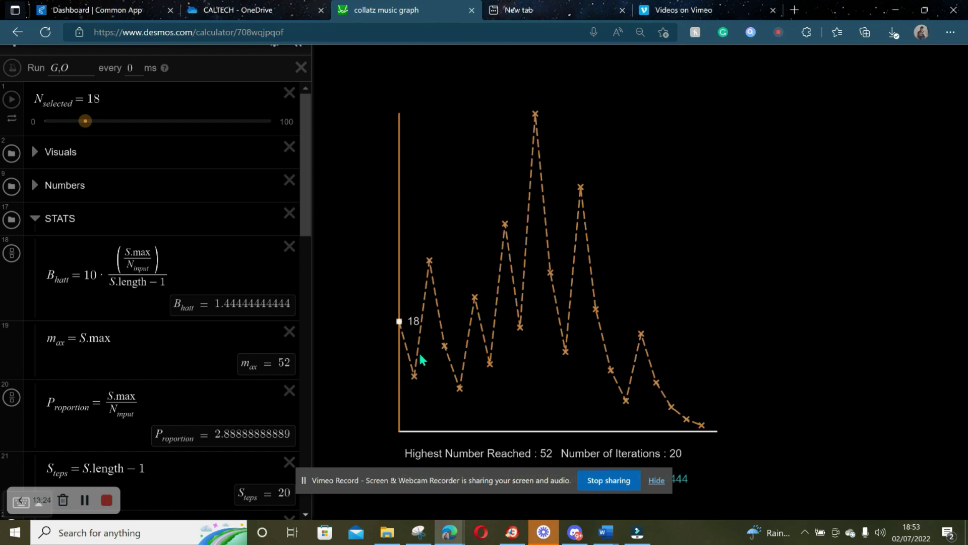
left_click_drag(304, 221, 302, 422)
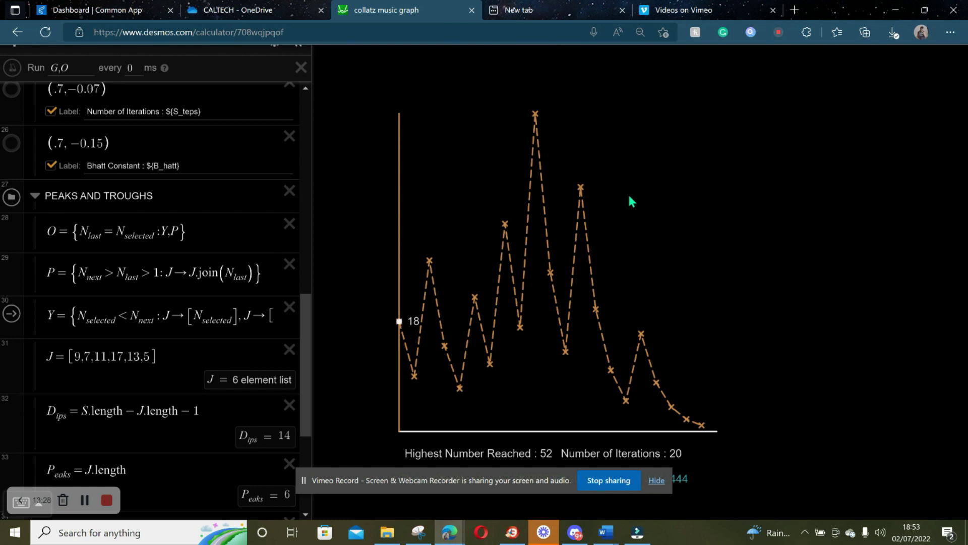
left_click(401, 334)
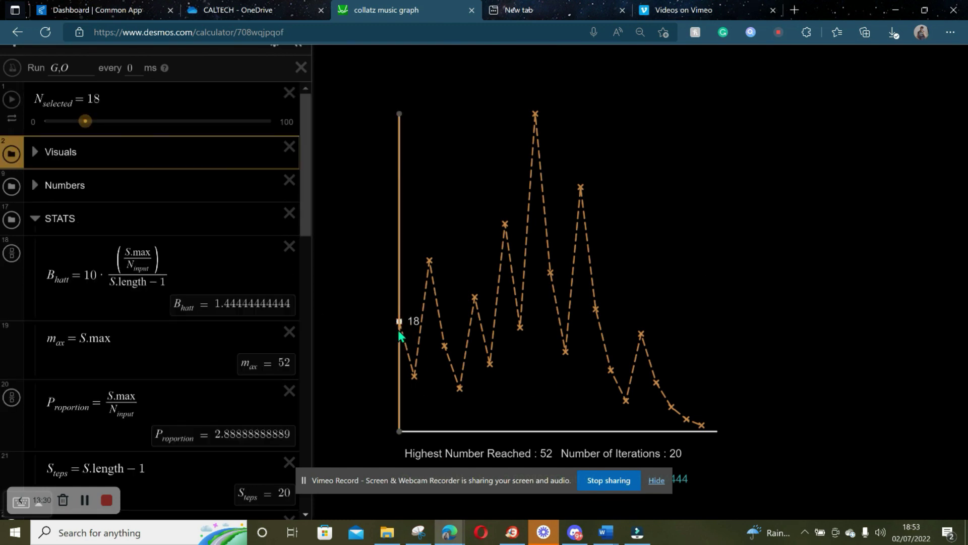
left_click_drag(301, 217, 304, 464)
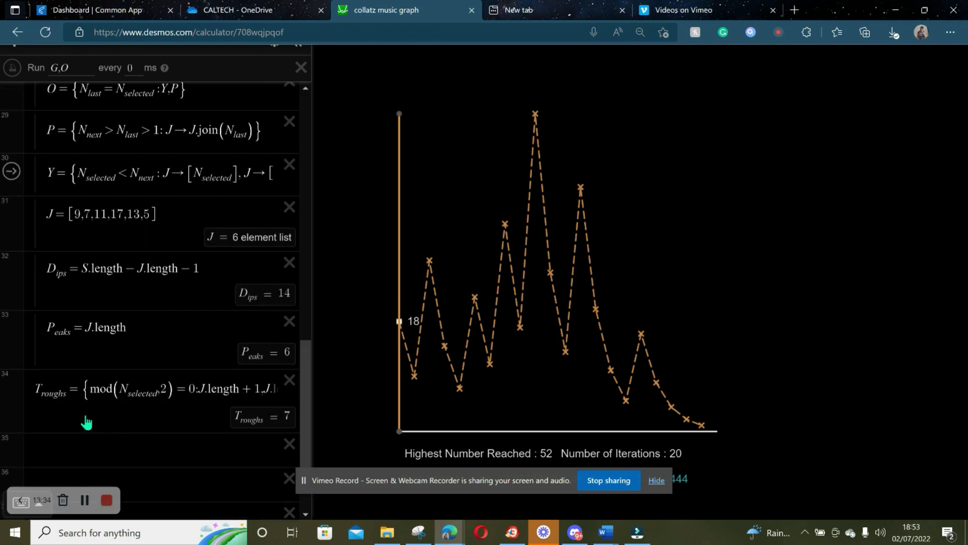
- Start a new formula below T_roughs with a variable D whose subscript completes the person's name
left_click(23, 412)
left_click(58, 451)
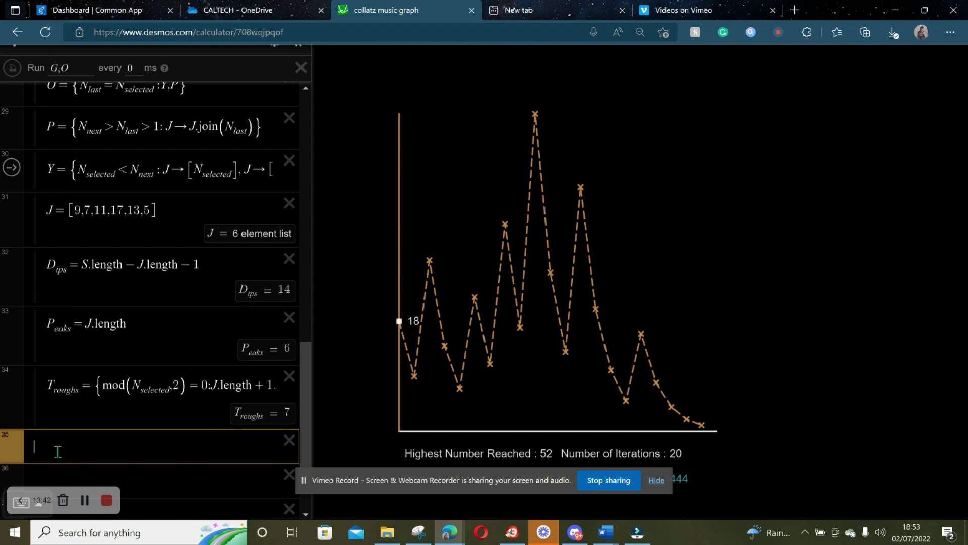
type("d")
key("BackSpace")
type("Di")
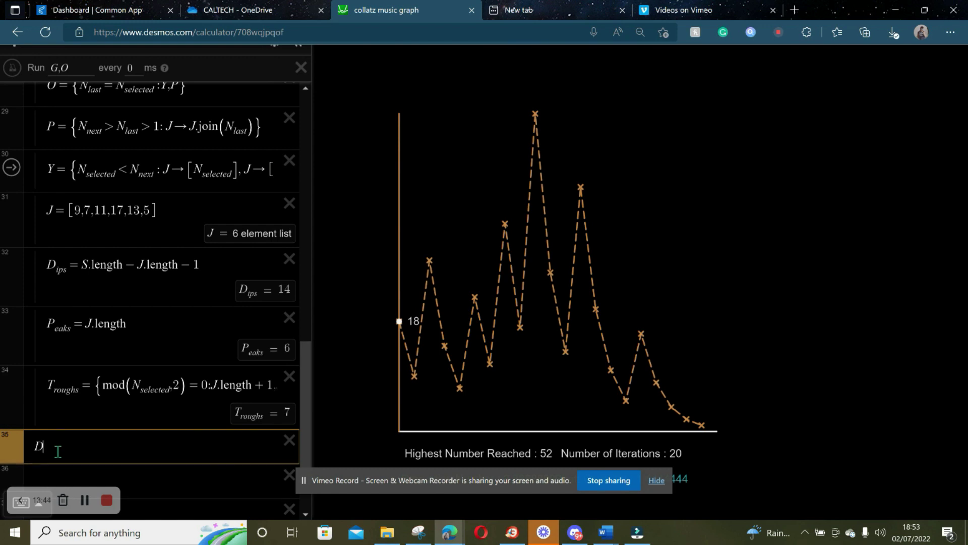
key("BackSpace")
key("BackSpace")
type("D")
type("iwal")
type("ara")
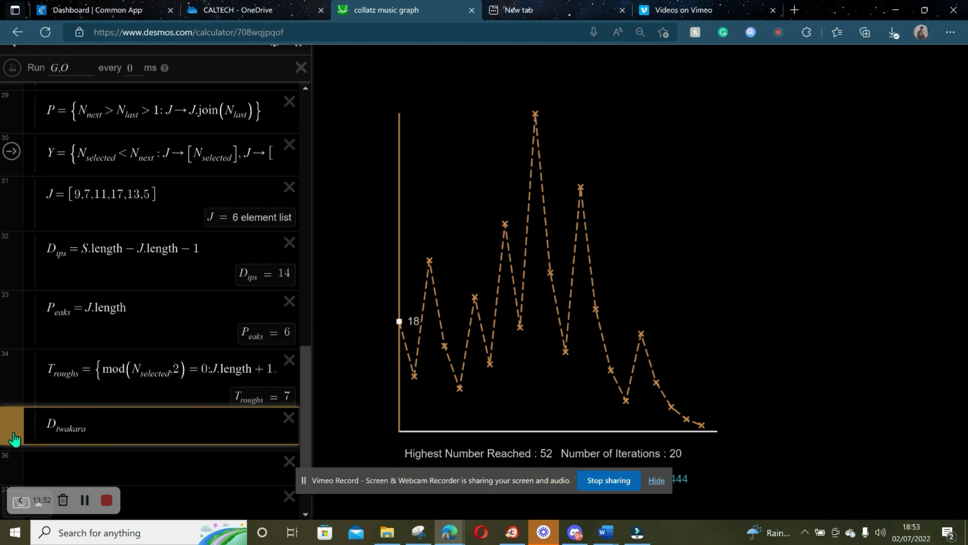
- Define the new D variable as the first constant under STATS divided by T_roughs
type("=")
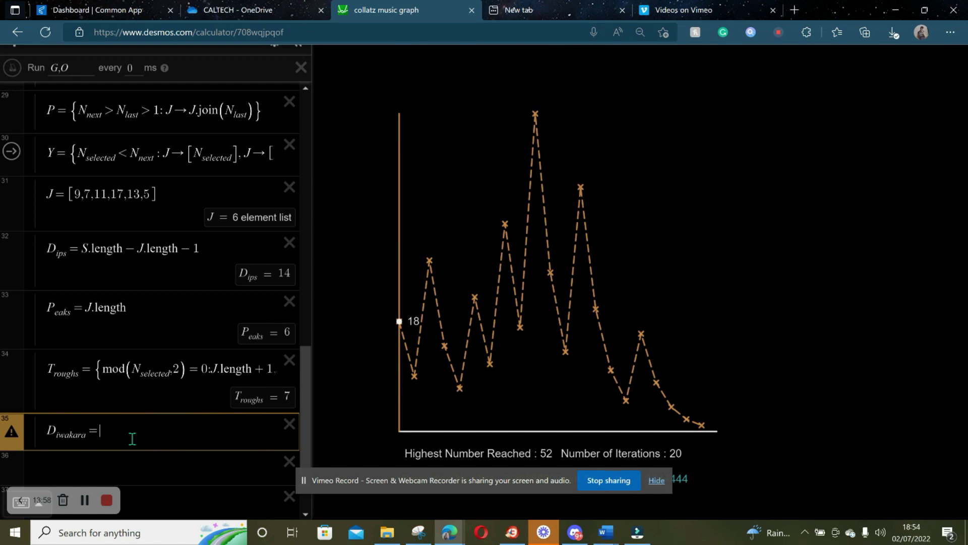
type("B_hatt/")
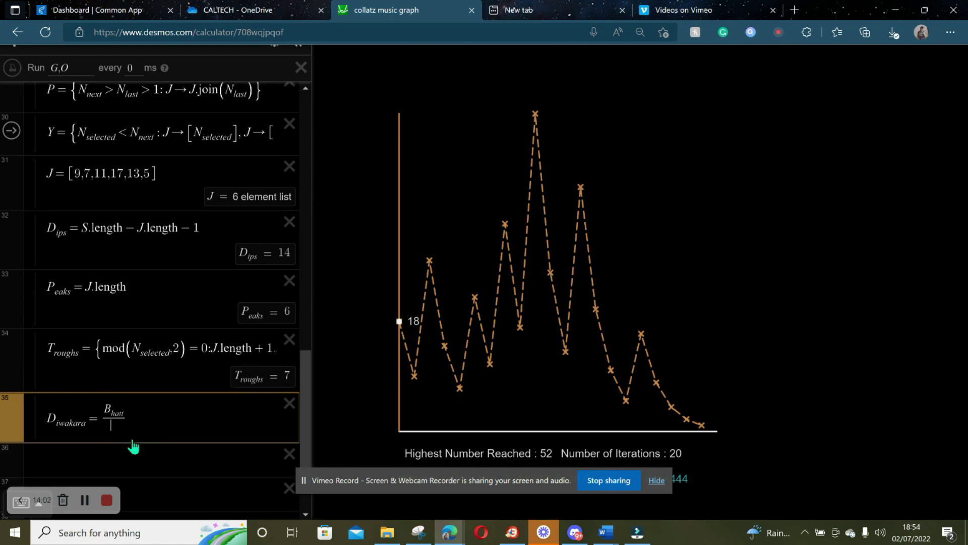
type("T")
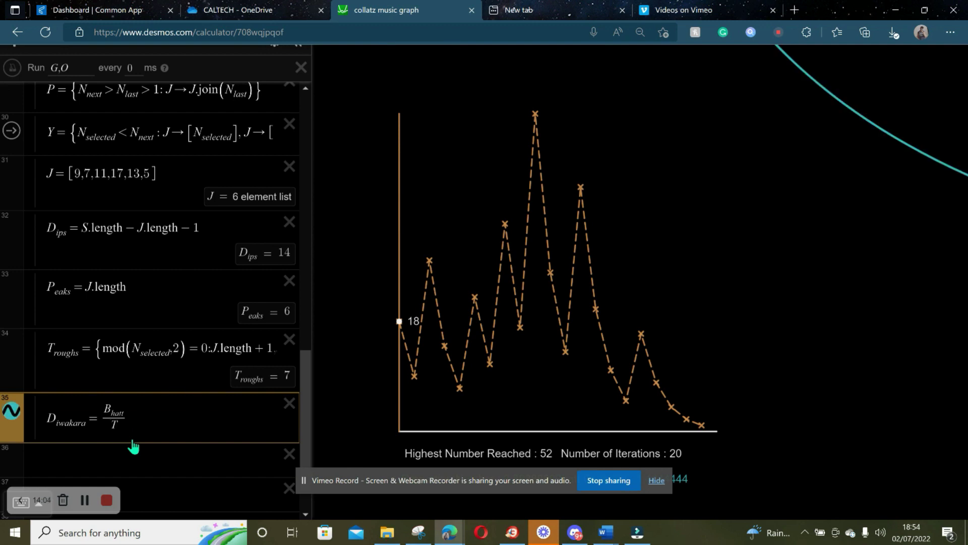
type("_roughs")
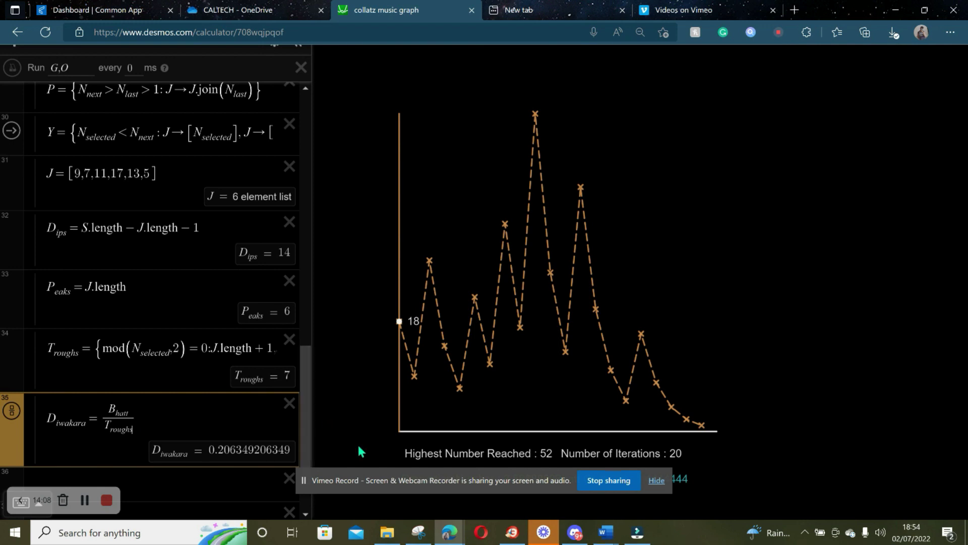
left_click(349, 398)
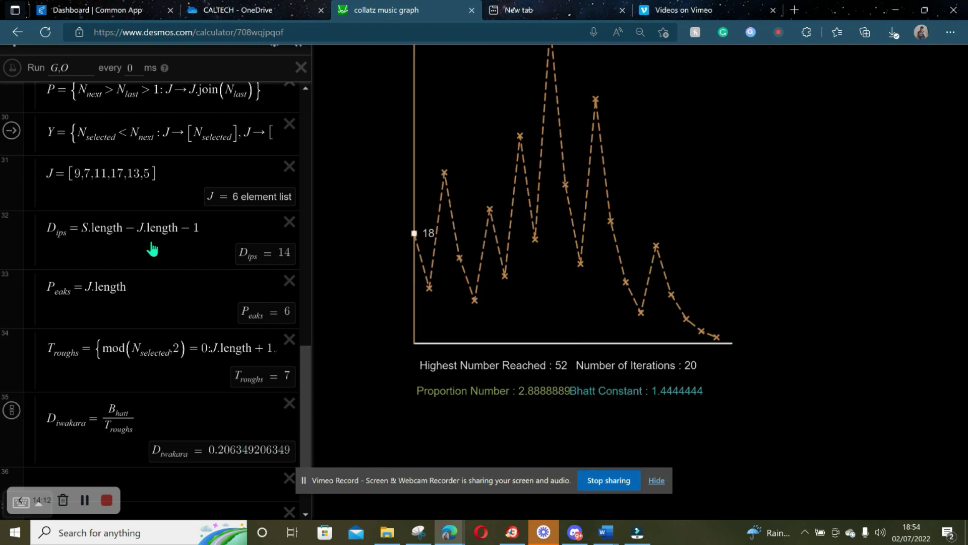
- Set N_selected to 27 and check the dips, peaks, troughs and new D variable formulas for it
scroll(152, 248, "up", 20)
left_click(161, 134)
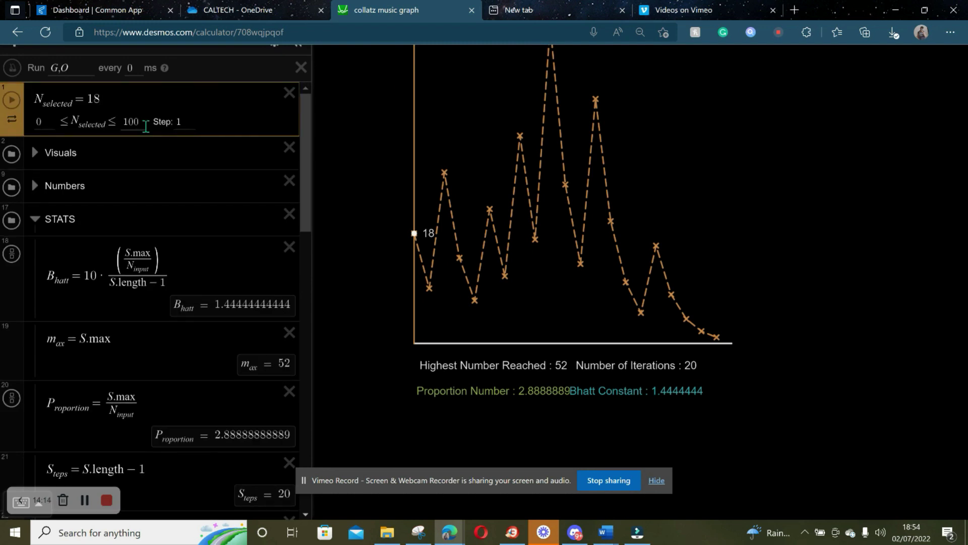
left_click(171, 172)
left_click_drag(85, 121, 377, 140)
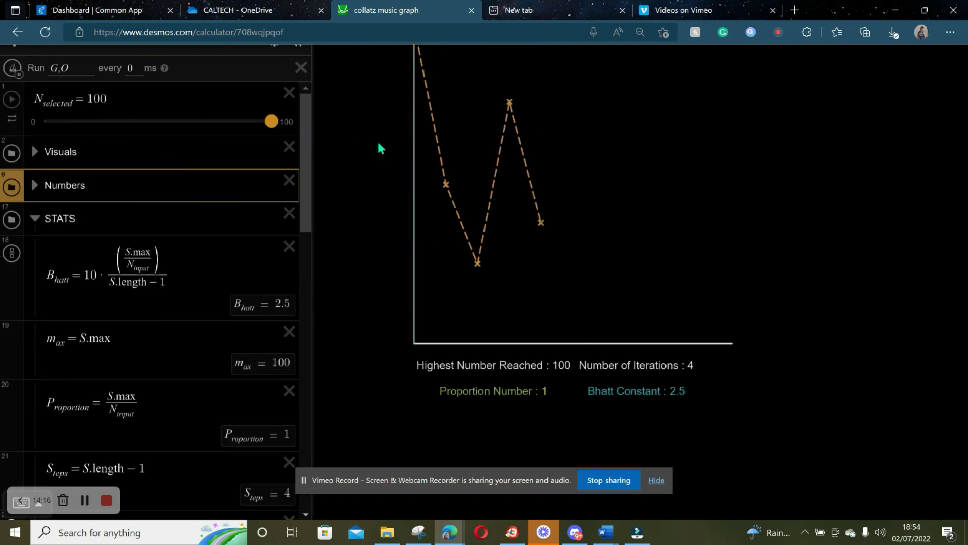
left_click_drag(123, 126, 107, 127)
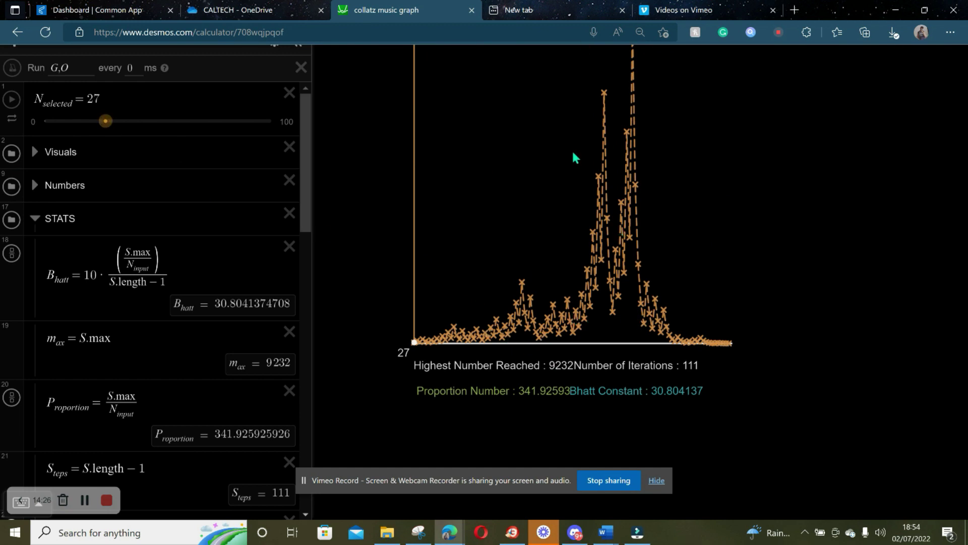
scroll(187, 265, "down", 15)
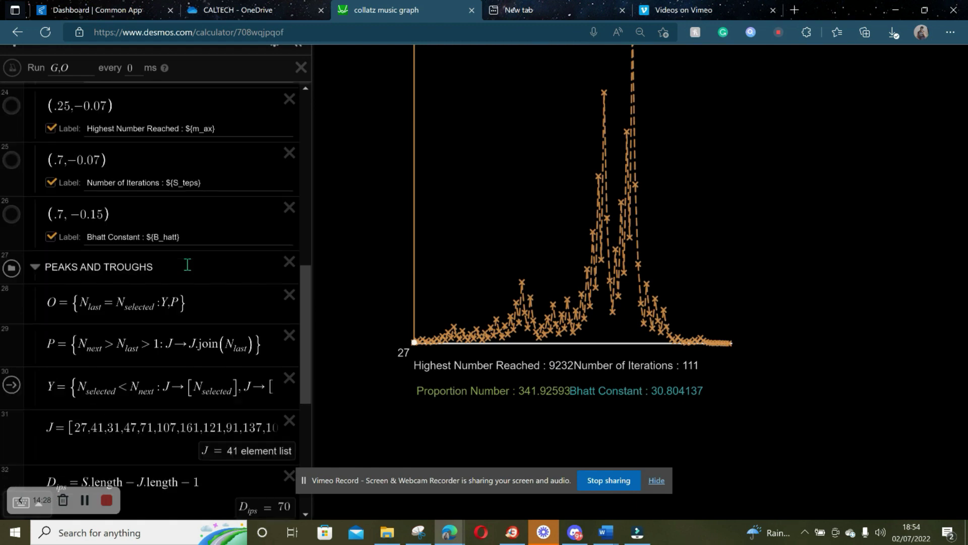
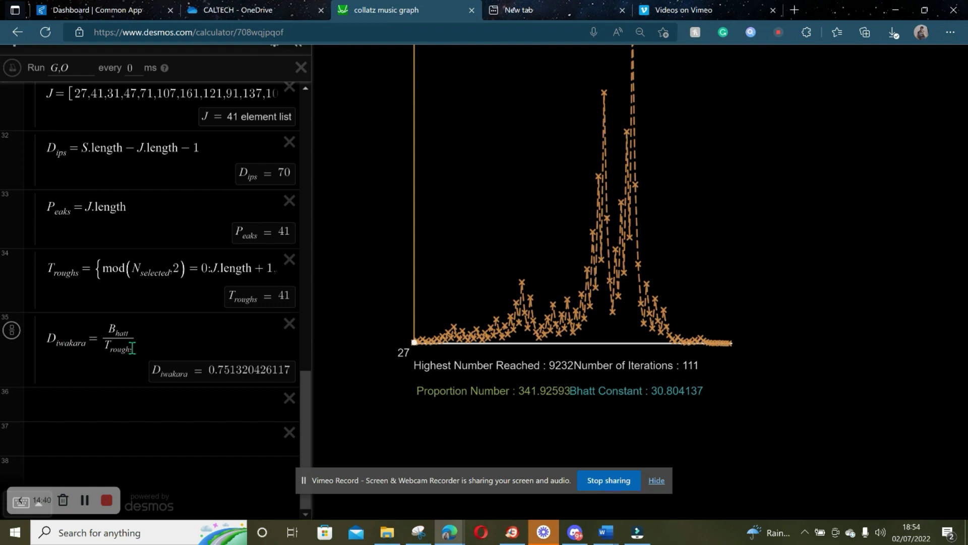
left_click(188, 347)
type("+")
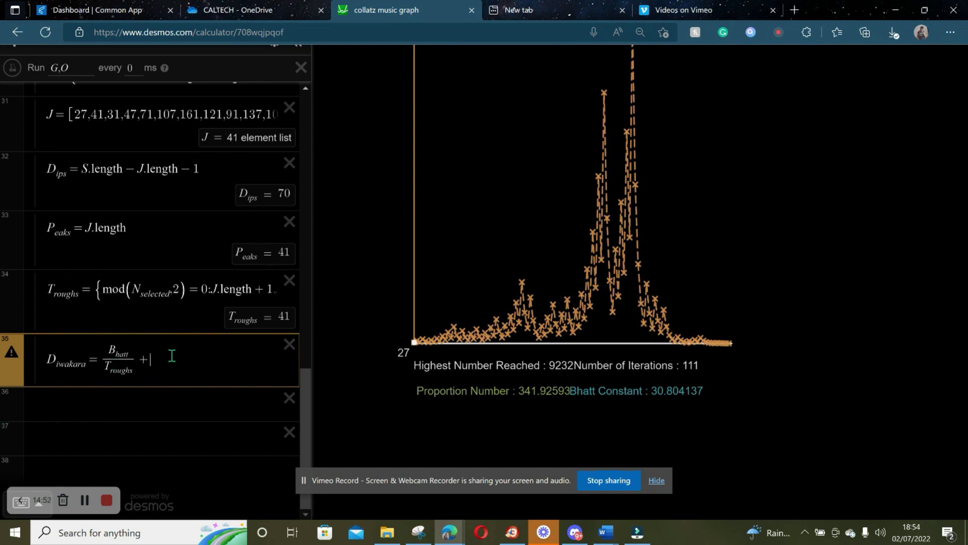
key("BackSpace")
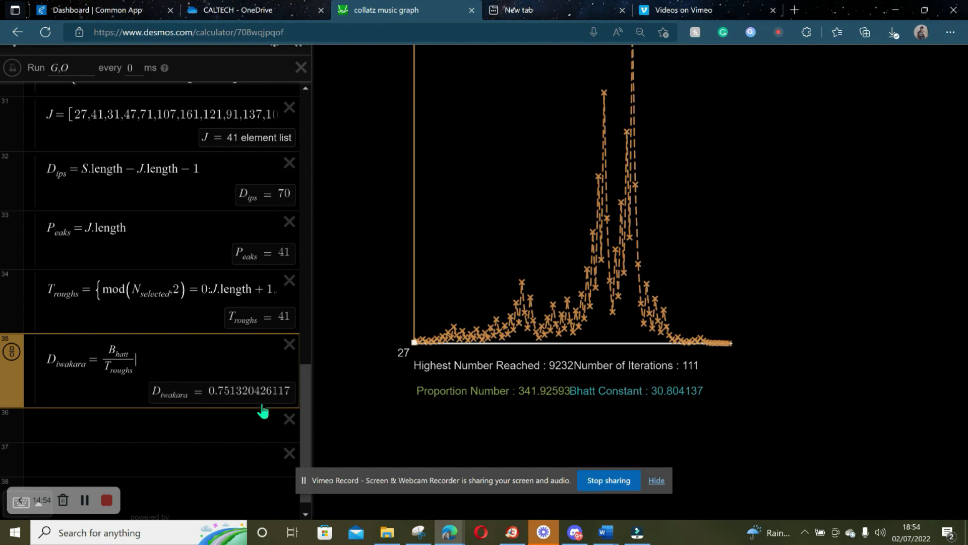
- Set N_selected to 54 and then to 100, checking the peaks and troughs formulas for each number
scroll(295, 400, "up", 5)
scroll(143, 173, "up", 10)
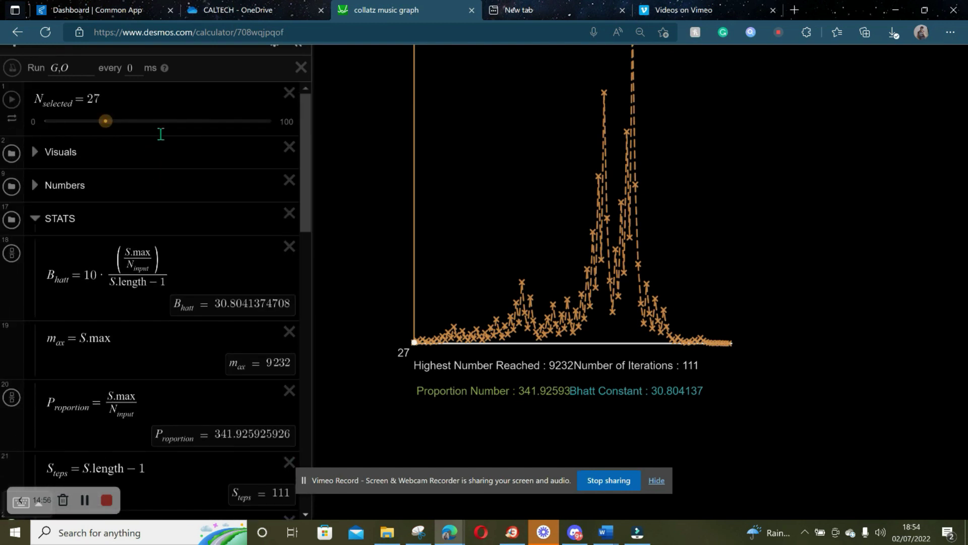
left_click(167, 122)
scroll(202, 226, "down", 15)
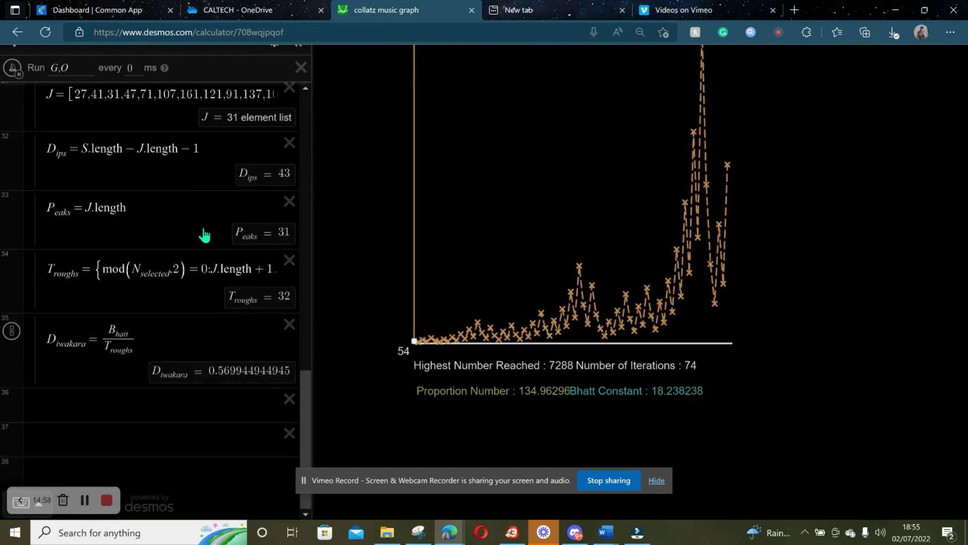
scroll(250, 317, "up", 15)
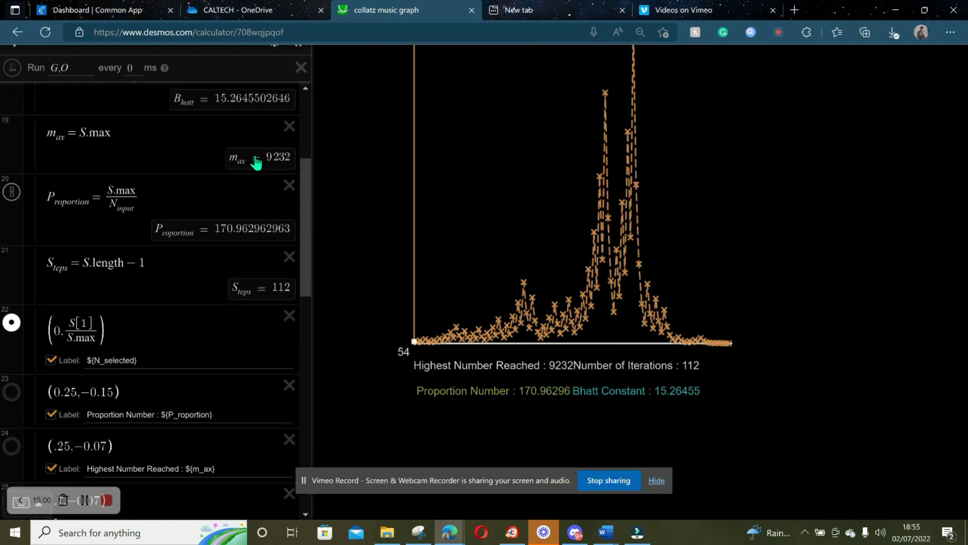
left_click(271, 121)
scroll(168, 301, "down", 15)
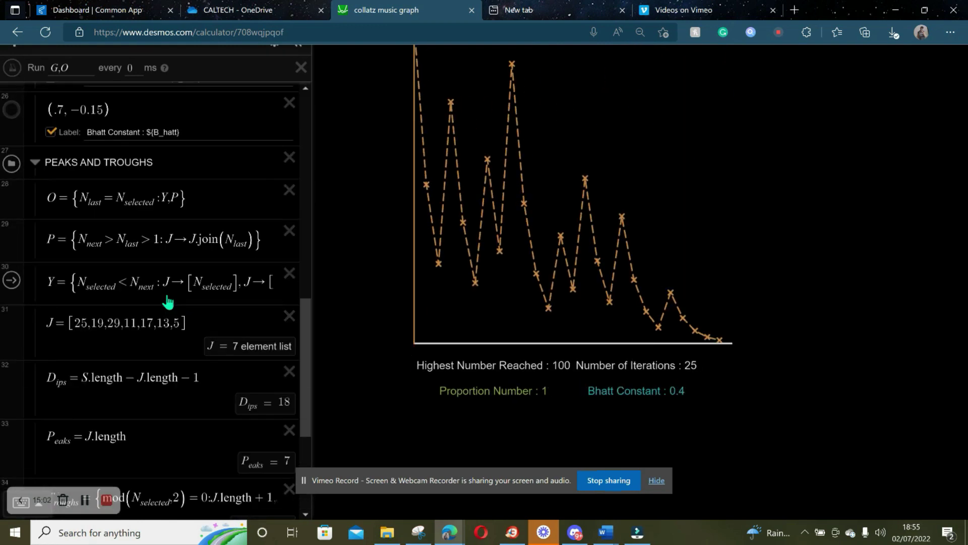
- Add the term D_ips/100 to the D constant's formula below T_roughs
scroll(216, 271, "up", 5)
scroll(217, 270, "down", 5)
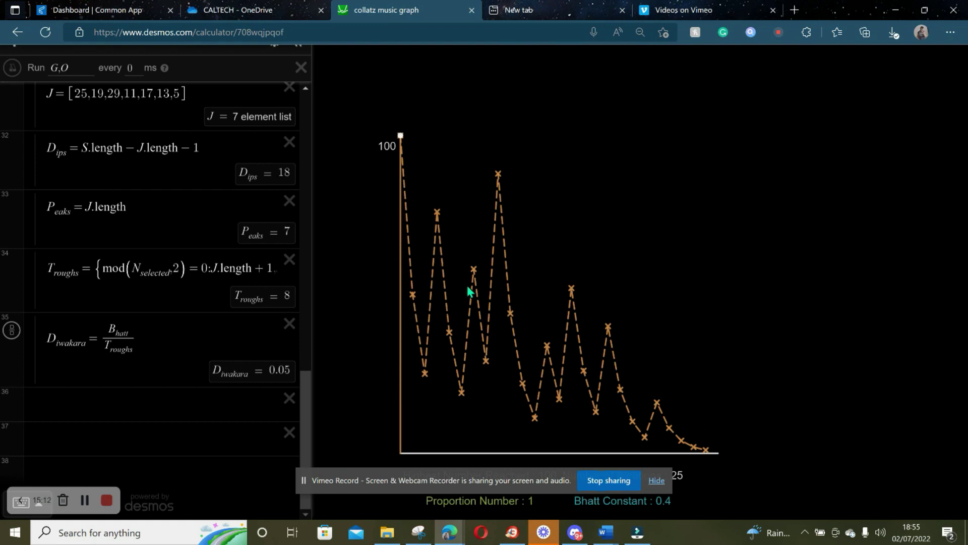
left_click(170, 343)
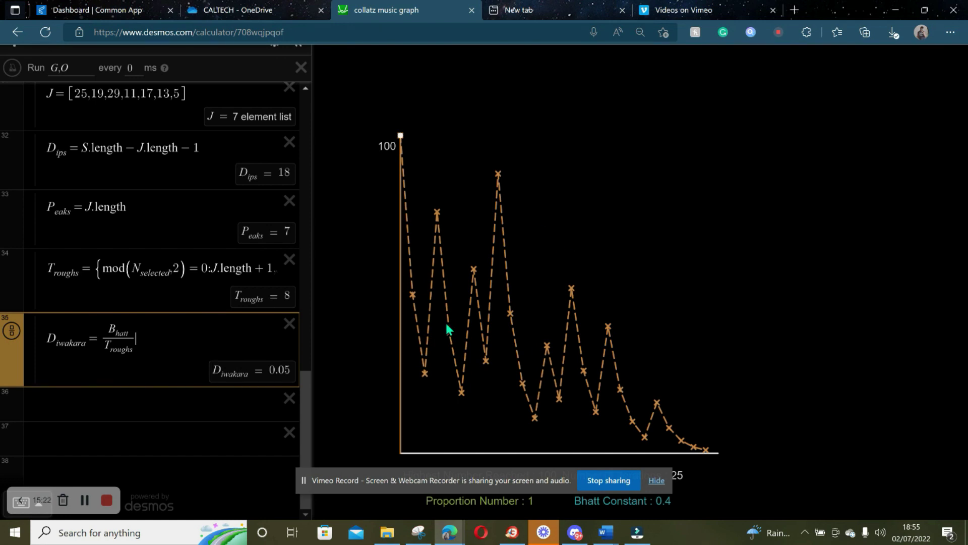
type("+ ")
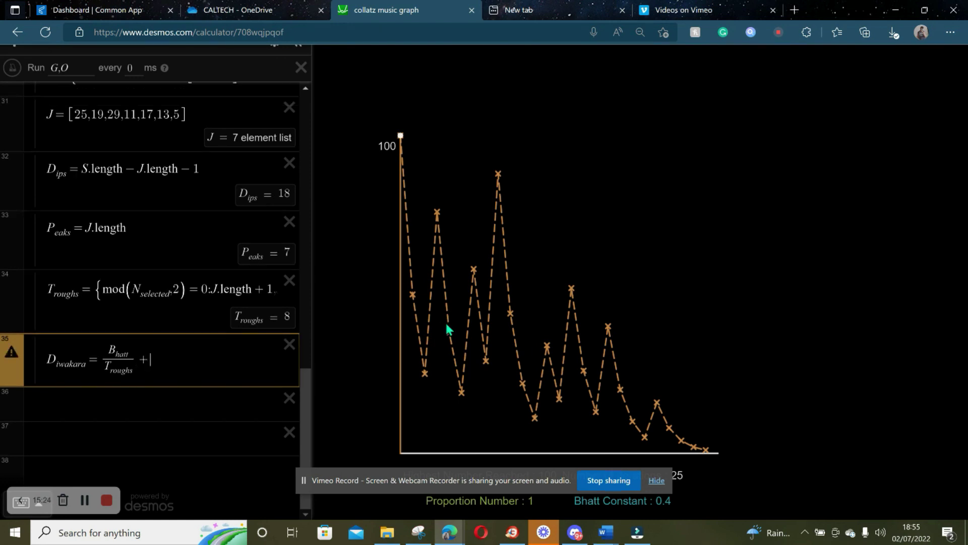
type("D")
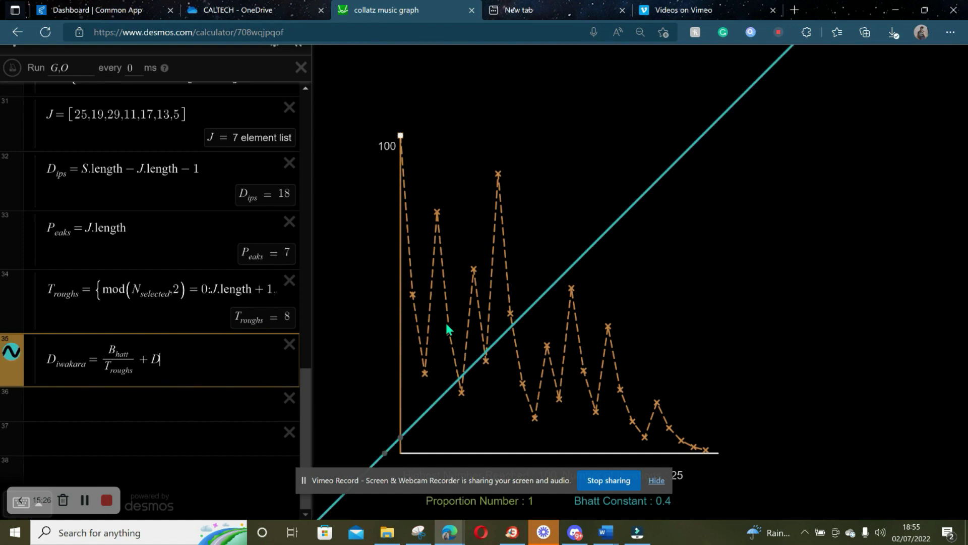
type("_ips/")
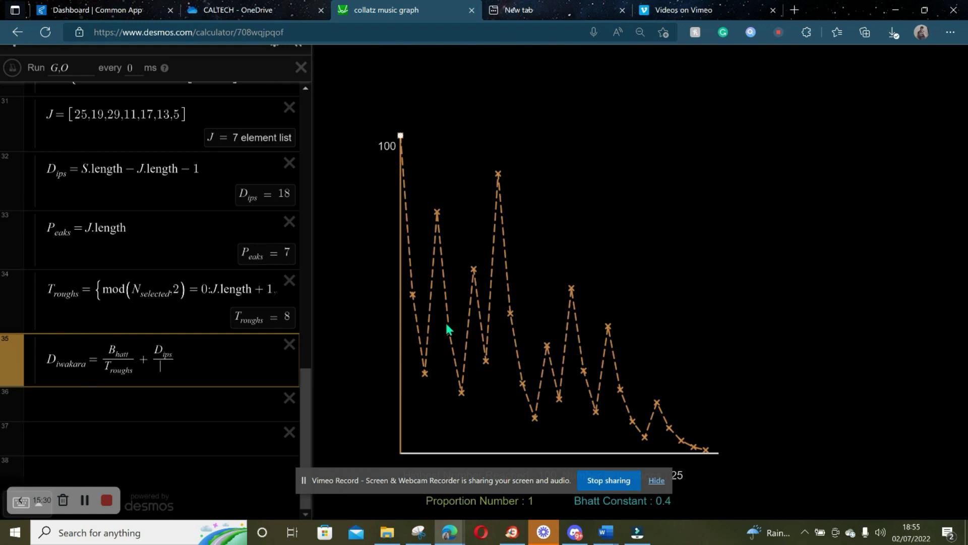
type("100")
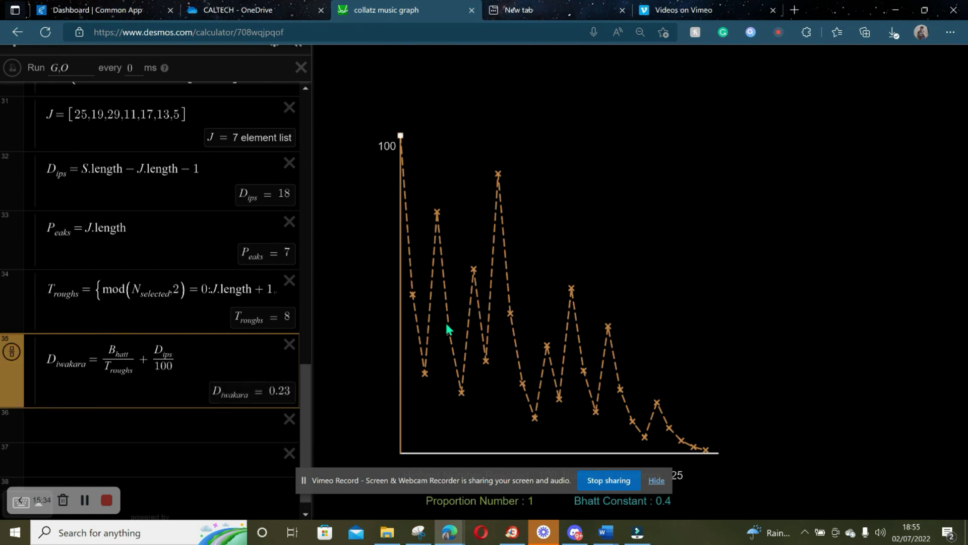
type(".")
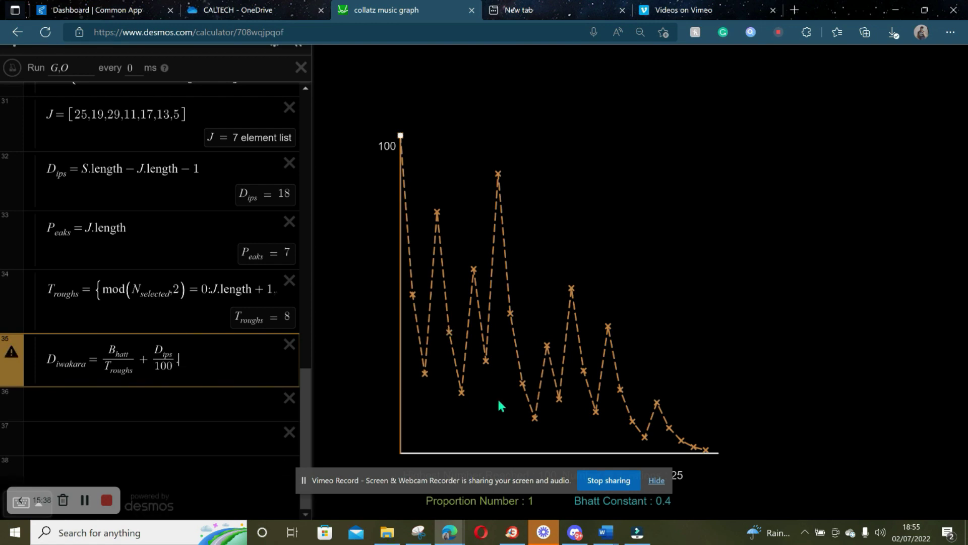
type("10")
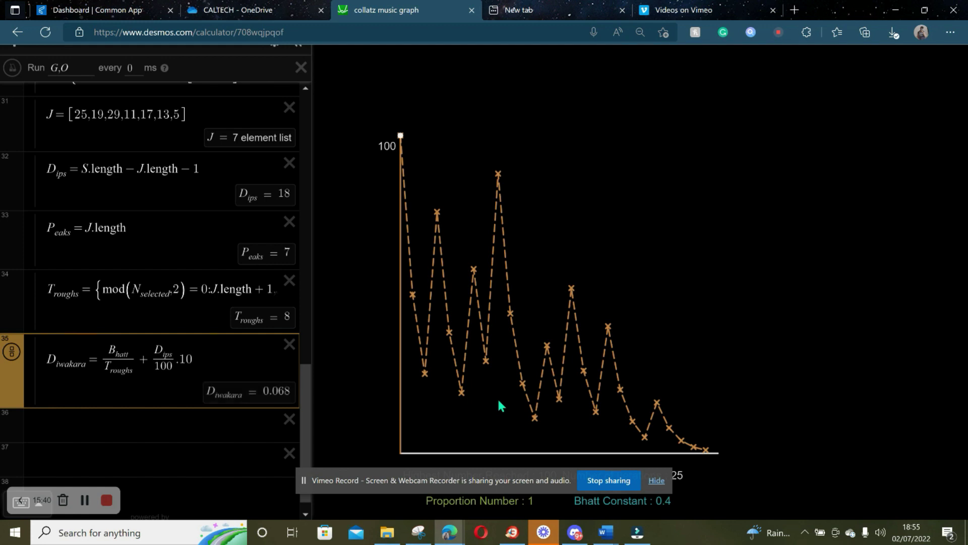
key("BackSpace")
key("BackSpace")
key("BackSpace")
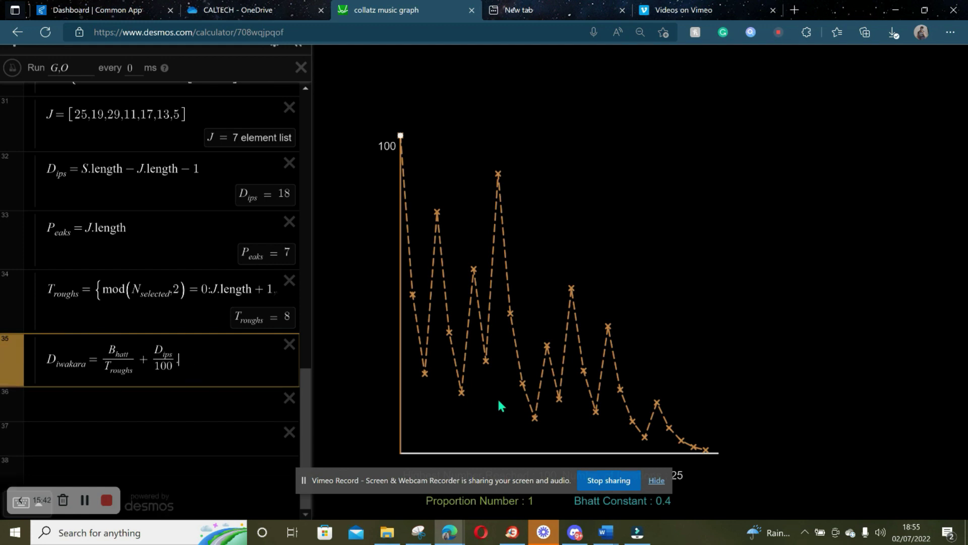
- Start a new formula below the D constant that defines the variable U_lam as P_eaks
left_click(212, 417)
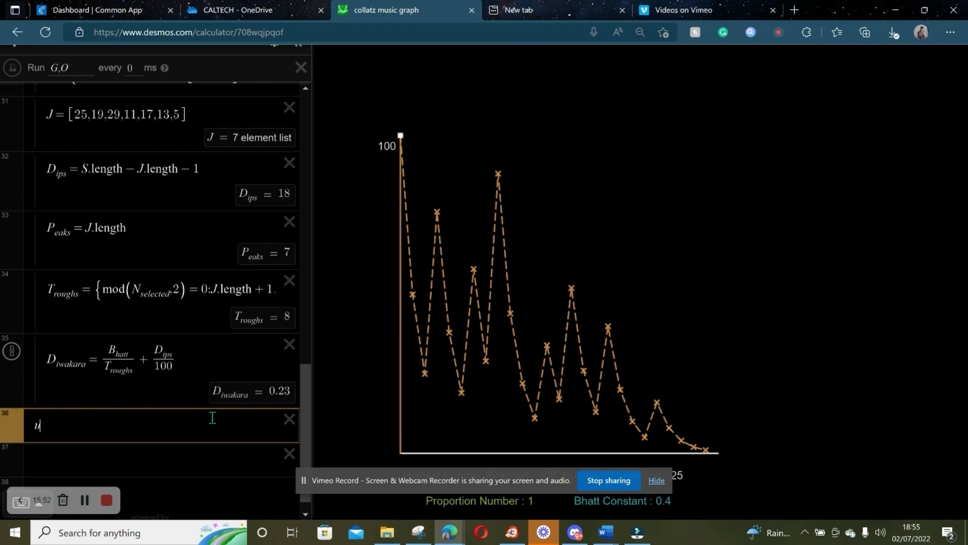
type("U_lam")
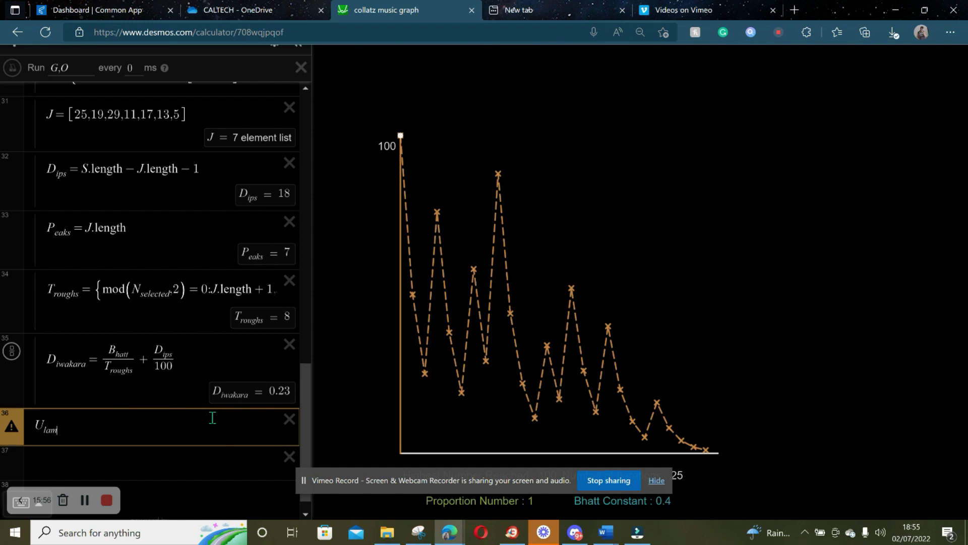
left_click_drag(520, 379, 568, 202)
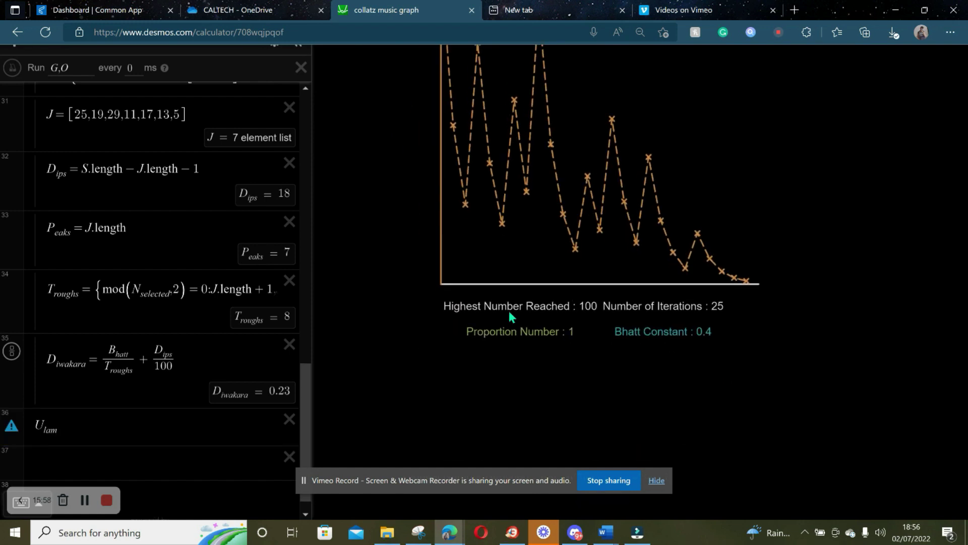
left_click(98, 434)
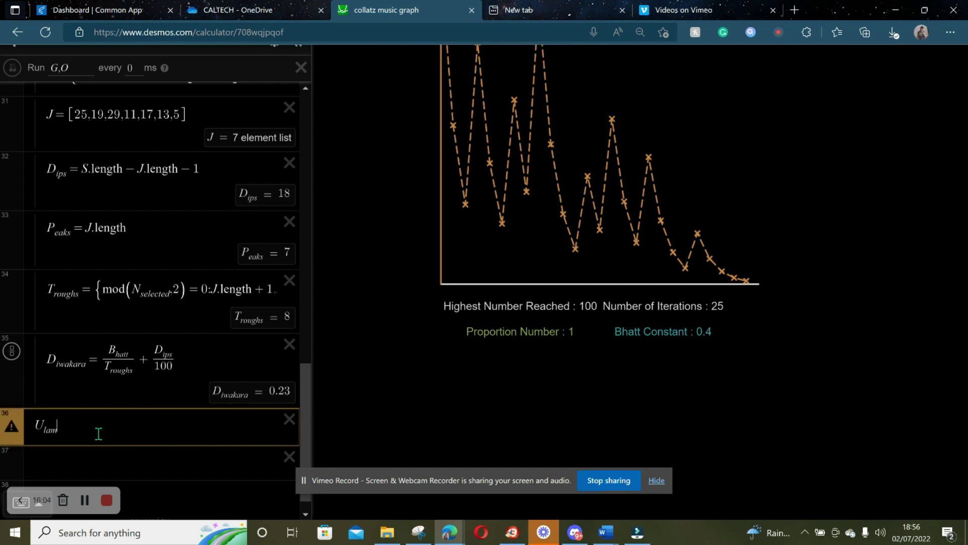
type("=P_eak")
key("BackSpace")
key("BackSpace")
key("BackSpace")
key("BackSpace")
type("_eaks")
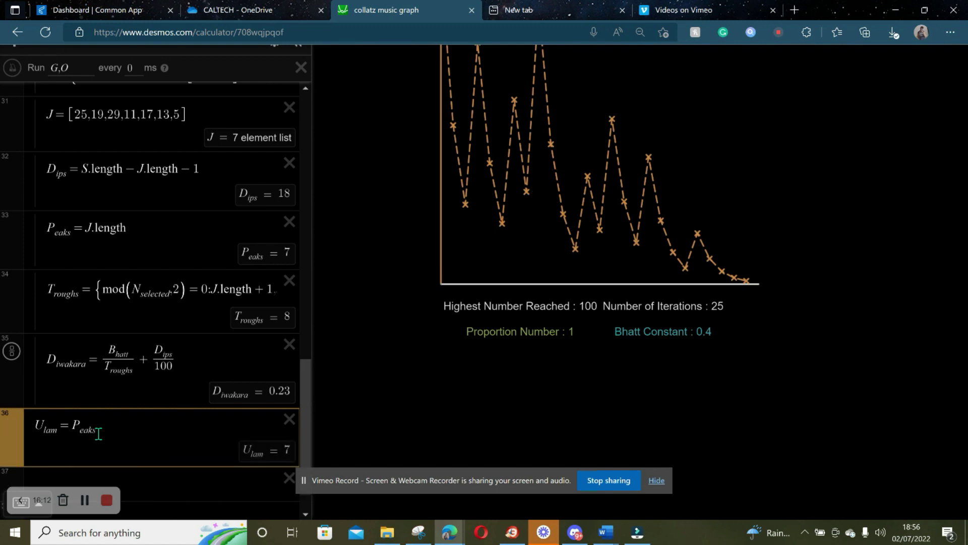
- Divide P_eaks by D_ips in the U_lam formula and place the formula in the PEAKS AND TROUGHS folder
type("/D")
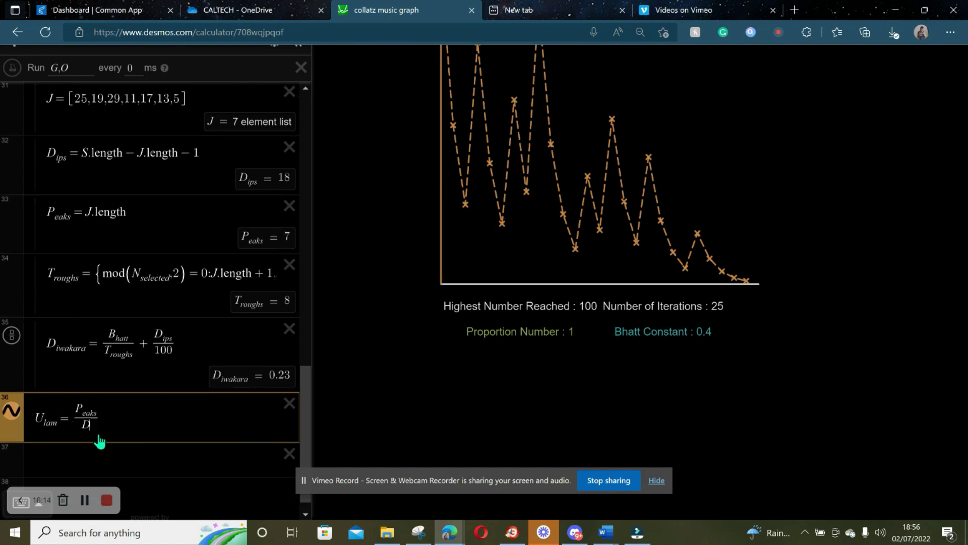
type("_ips")
key("Right")
key("Right")
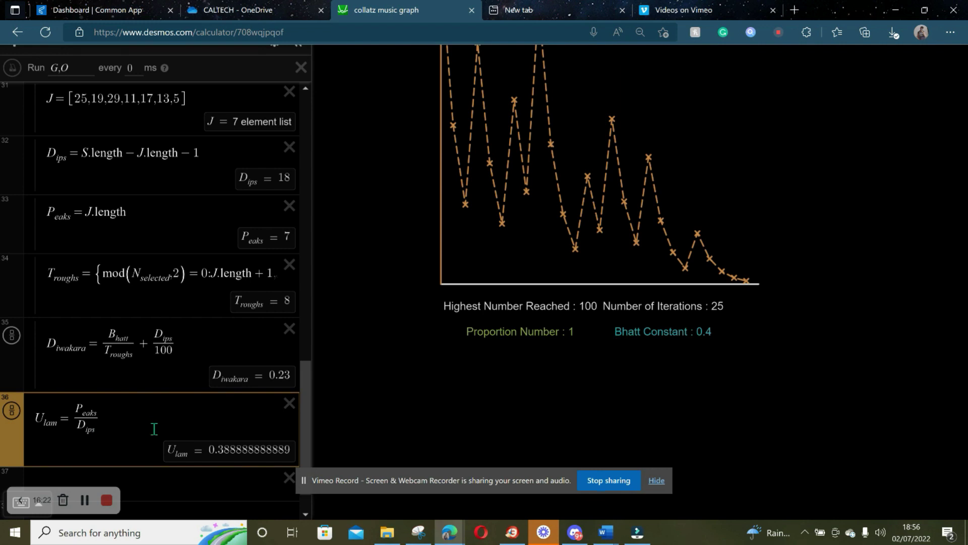
left_click(47, 447)
scroll(129, 455, "down", 1)
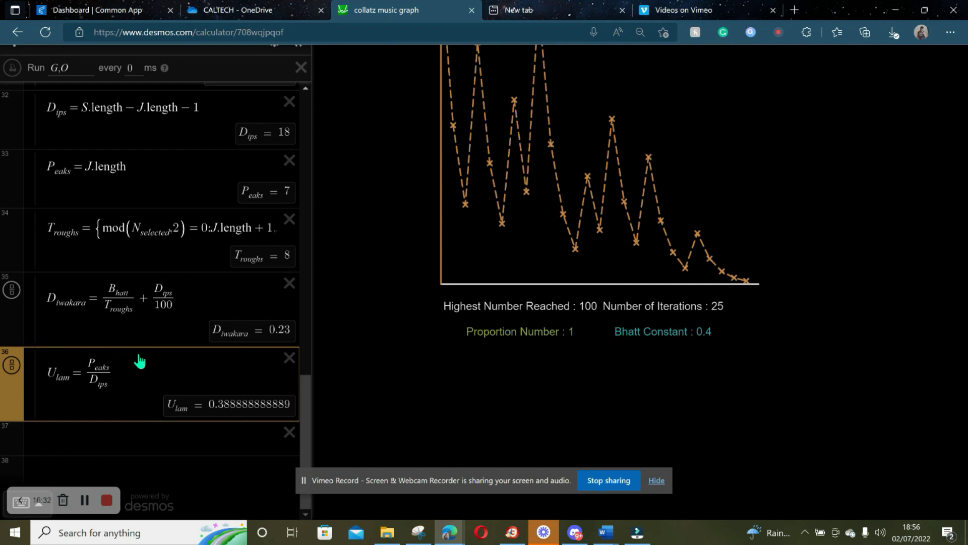
- Multiply the D_ips/100 term in the D constant's formula by U_lam
left_click(189, 298)
type(".U_lam")
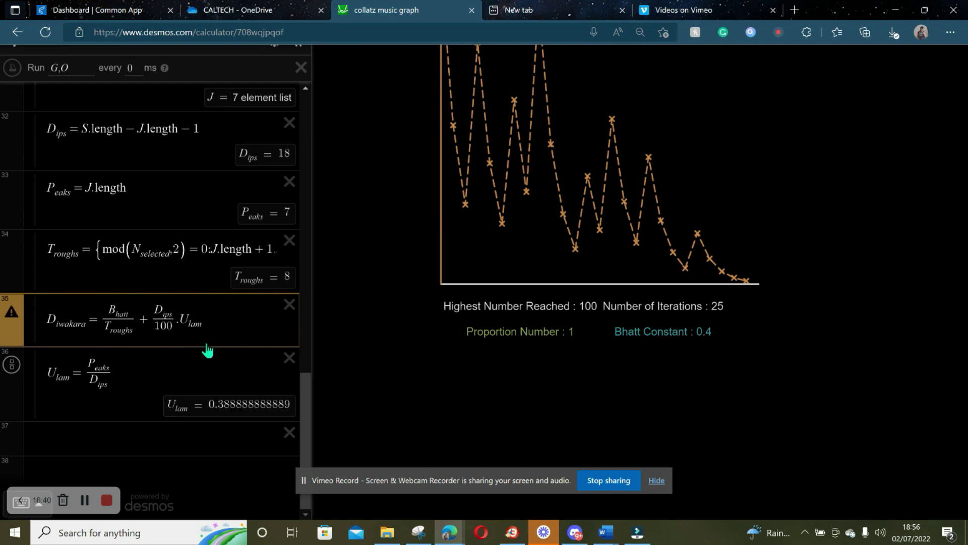
key("Down")
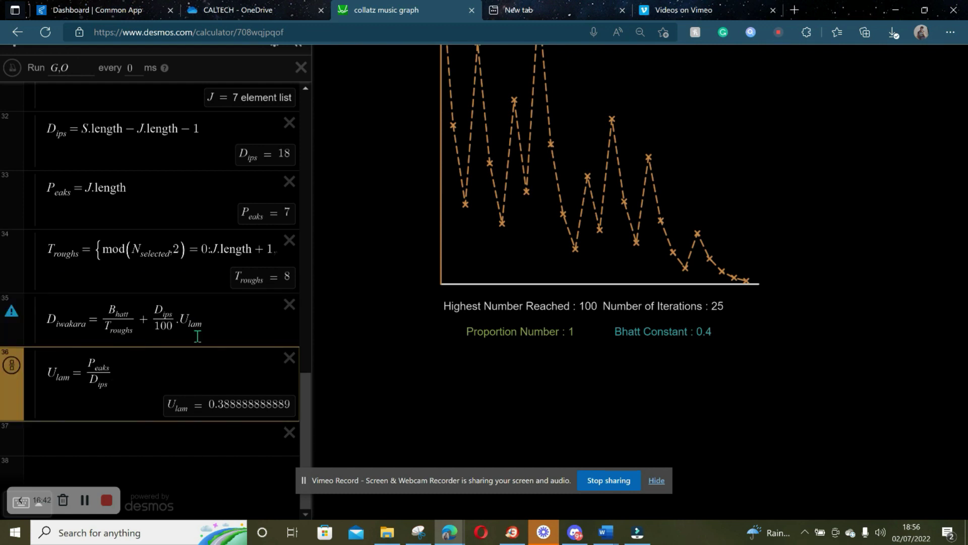
left_click(180, 321)
key("BackSpace")
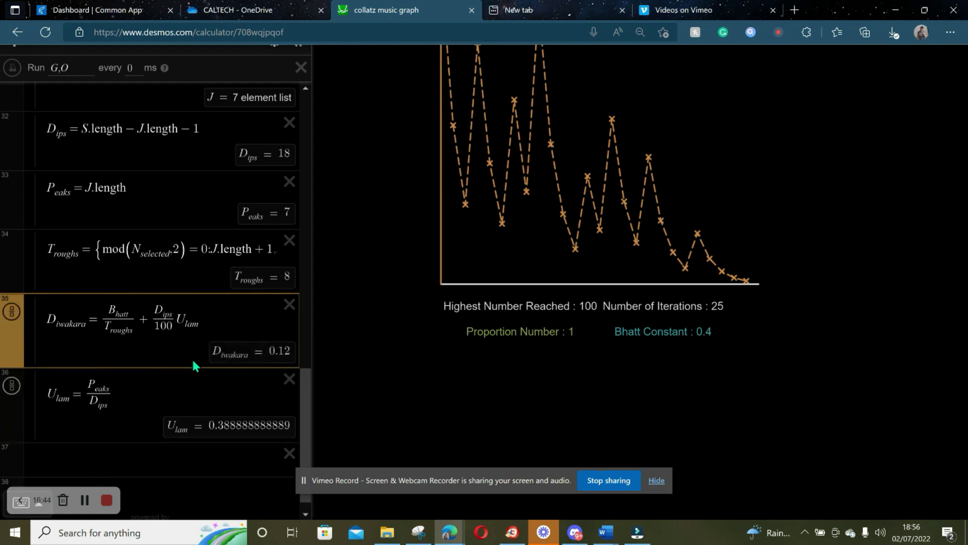
type("*")
left_click(187, 392)
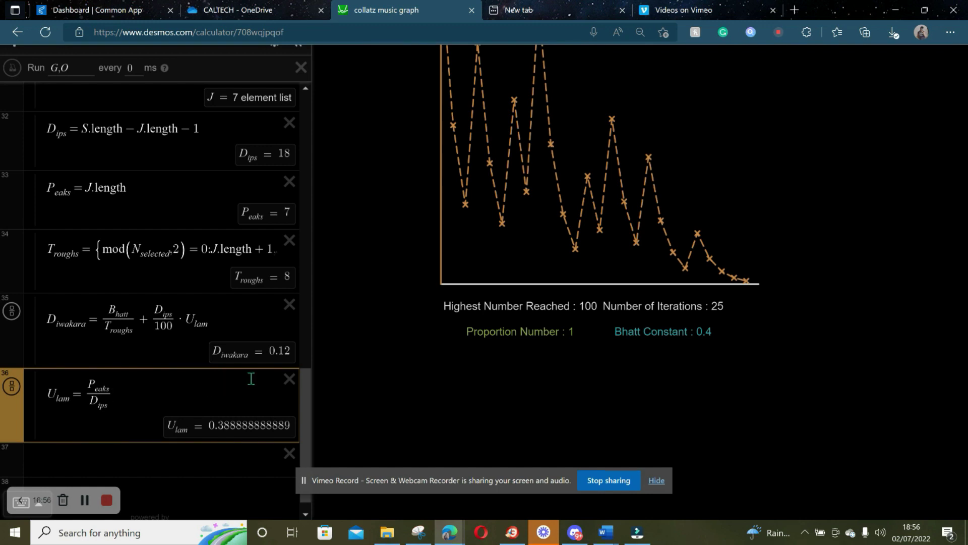
left_click(367, 386)
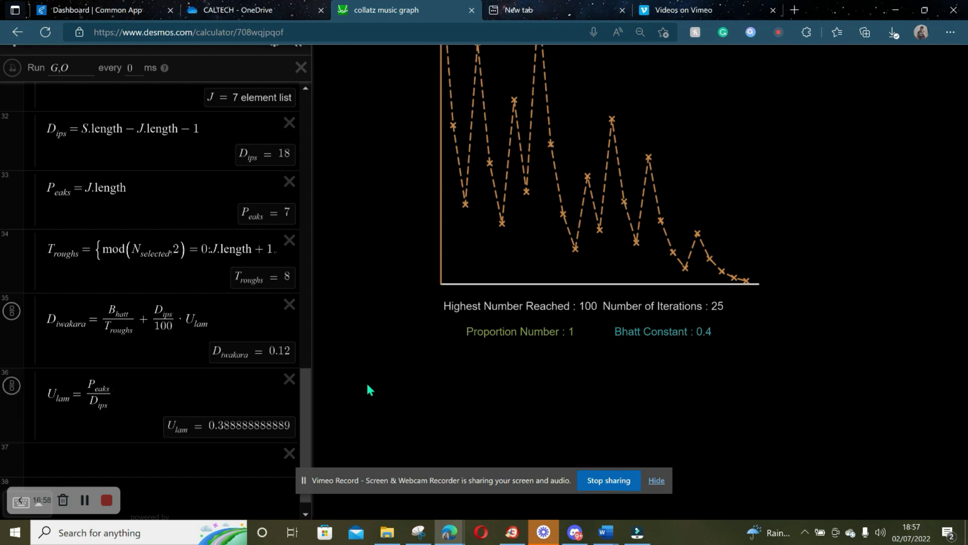
- Set N_selected to 27 and check the D constant and U_lam formulas for it
scroll(194, 372, "up", 8)
scroll(192, 363, "down", 9)
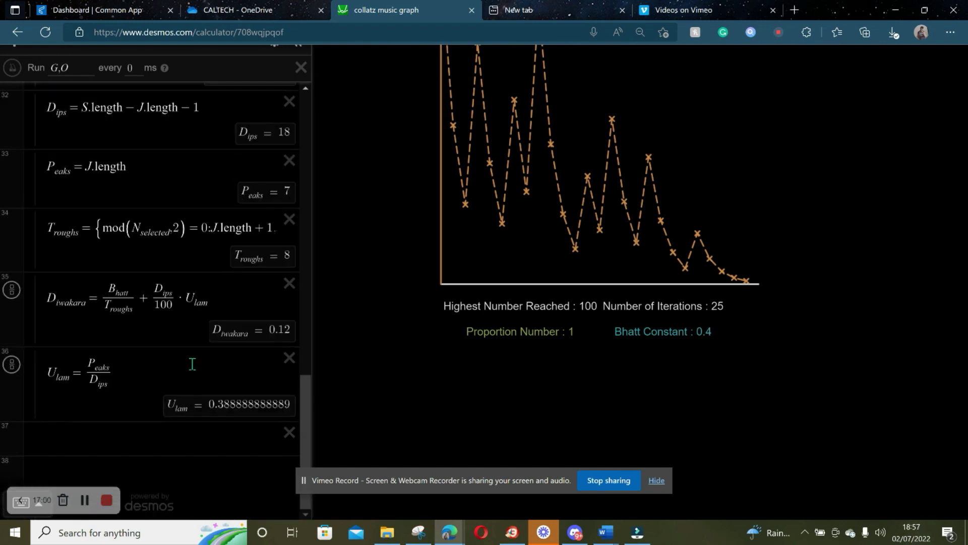
scroll(172, 315, "up", 20)
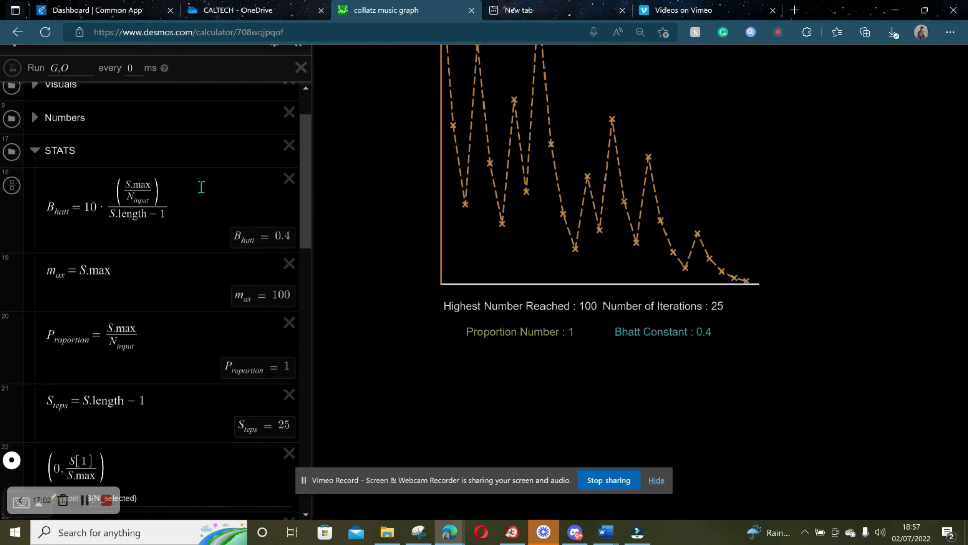
scroll(201, 186, "up", 3)
left_click(120, 124)
left_click_drag(118, 125, 106, 141)
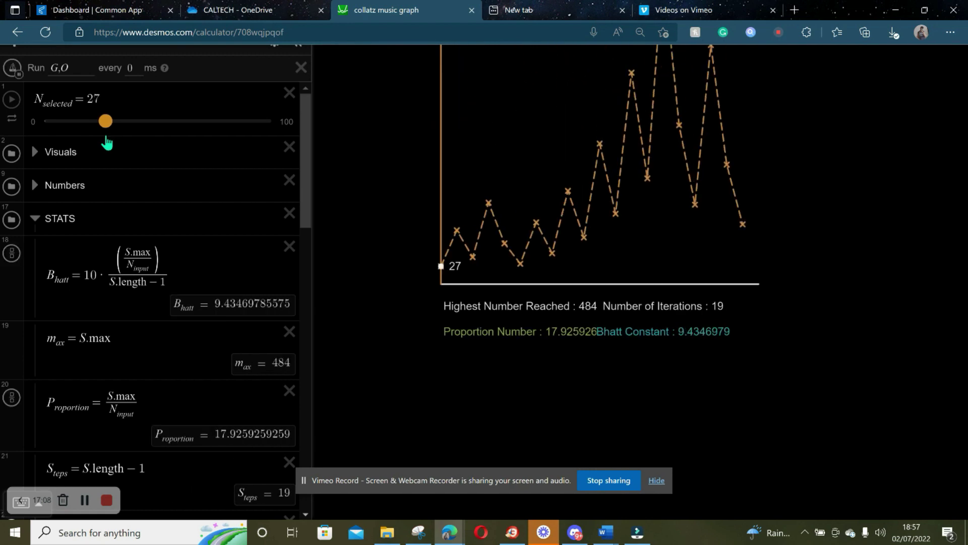
scroll(106, 143, "down", 15)
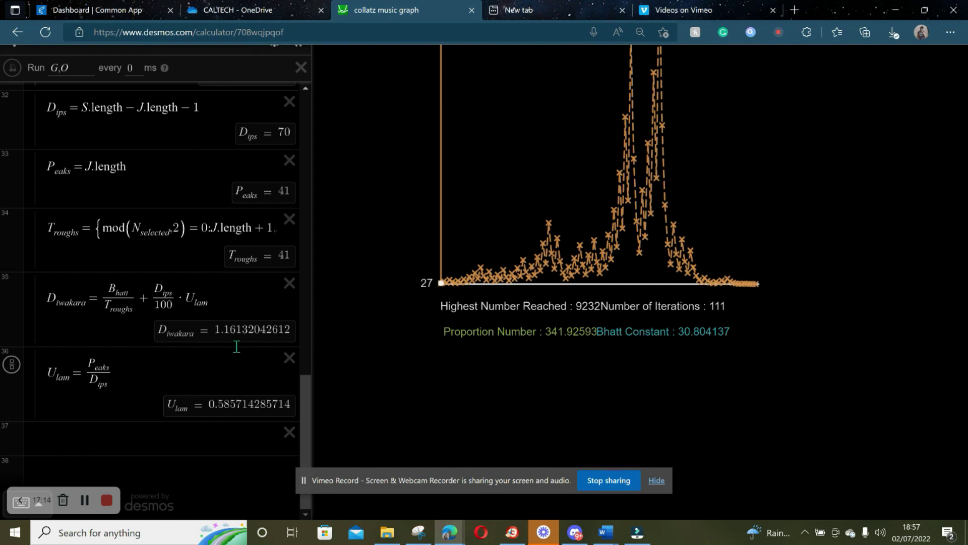
- Set N_selected to 52 and check the dips, peaks, troughs, D constant and U_lam formulas for it
scroll(242, 353, "up", 15)
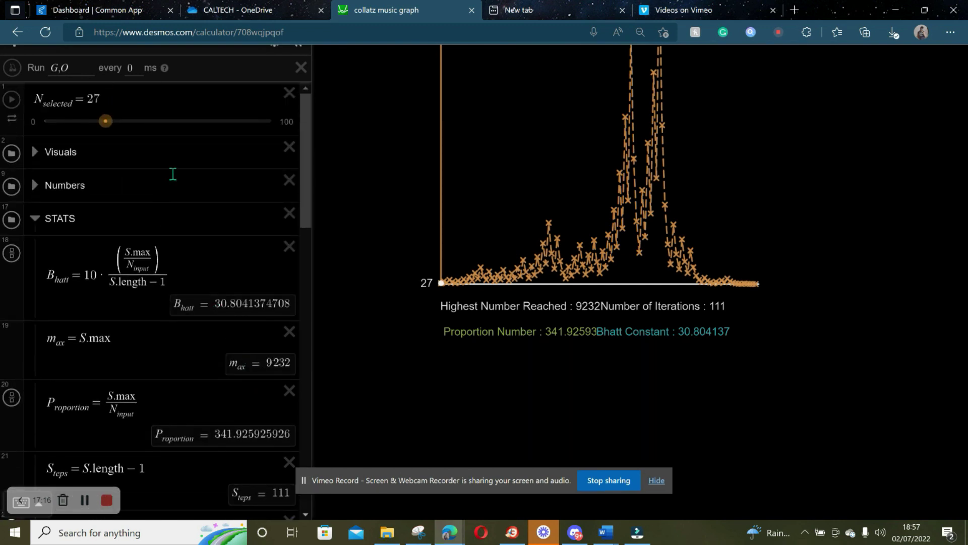
left_click(159, 136)
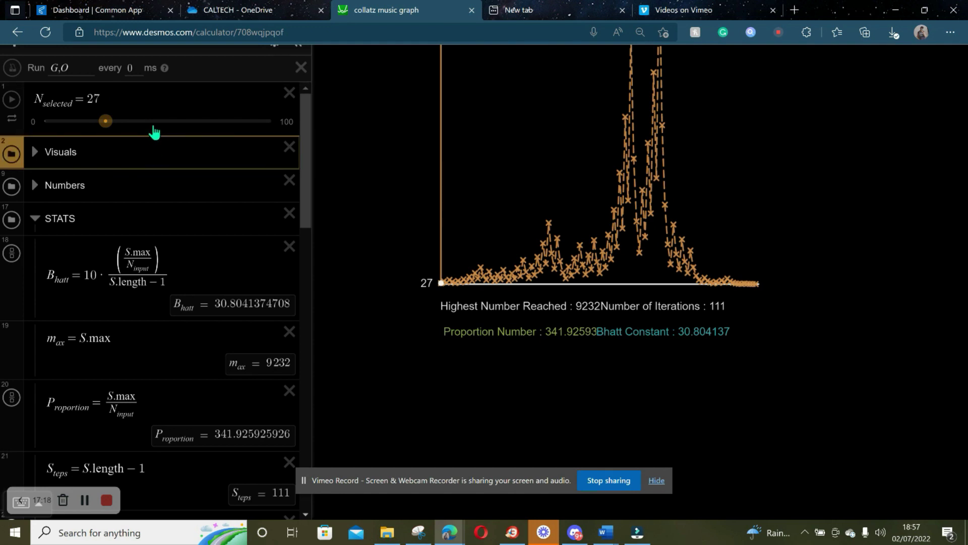
left_click(162, 122)
scroll(175, 269, "down", 12)
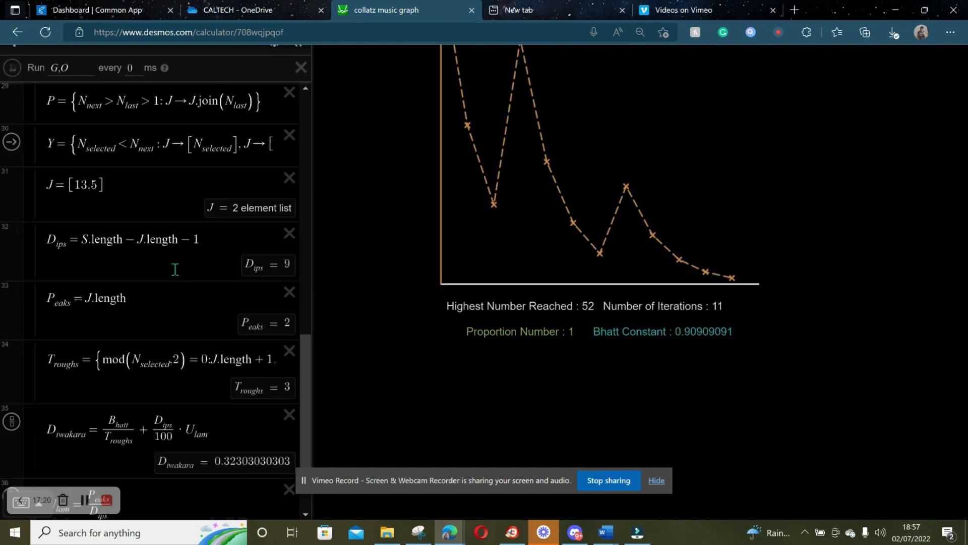
scroll(175, 269, "down", 3)
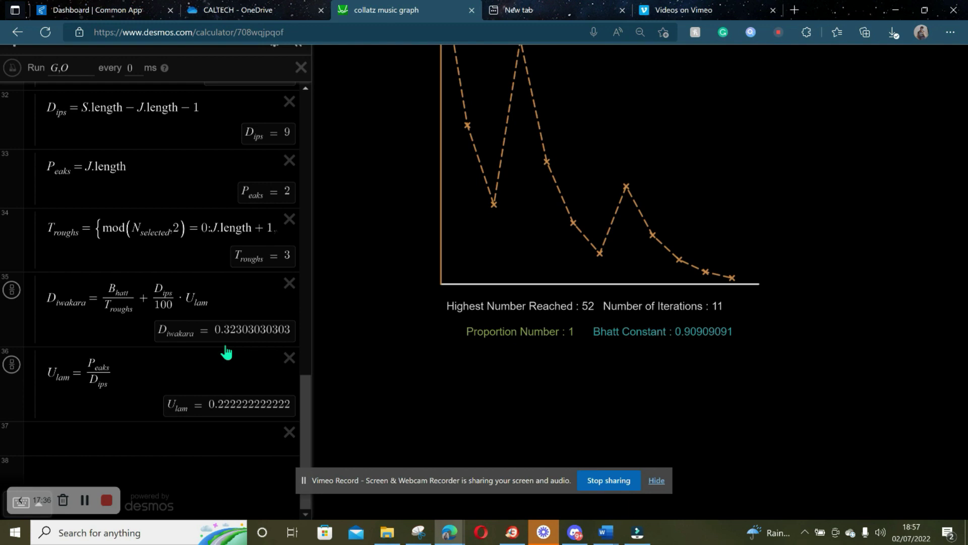
left_click(206, 440)
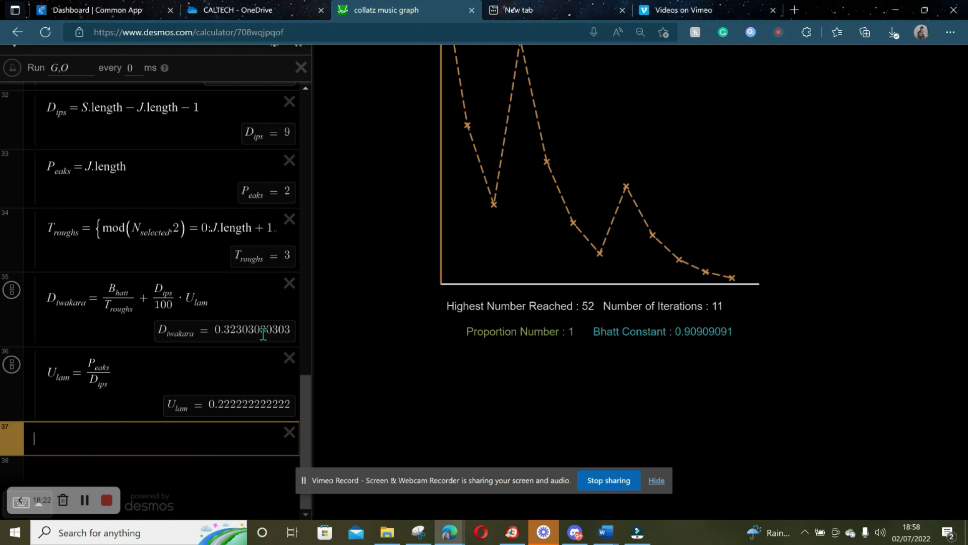
scroll(262, 334, "up", 10)
scroll(263, 334, "up", 6)
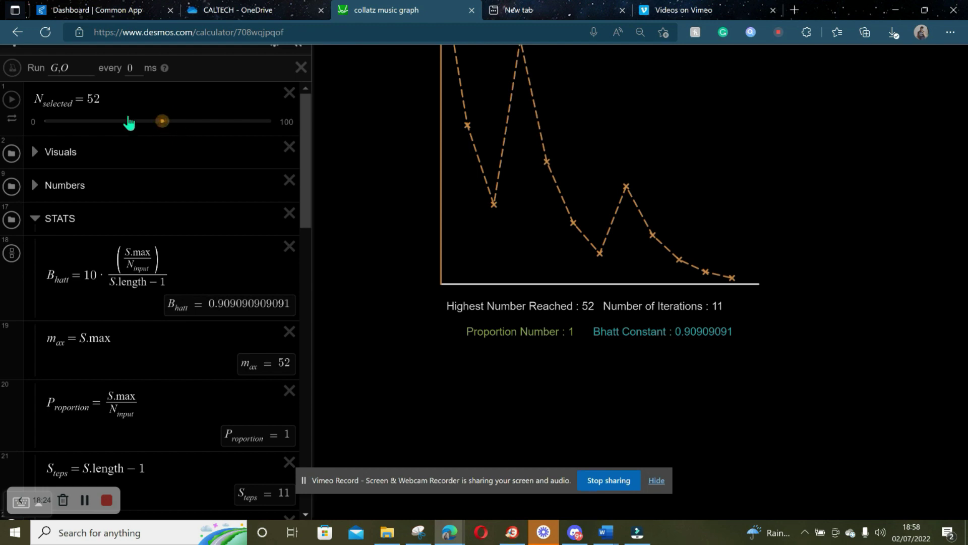
left_click(111, 100)
key("BackSpace")
key("BackSpace")
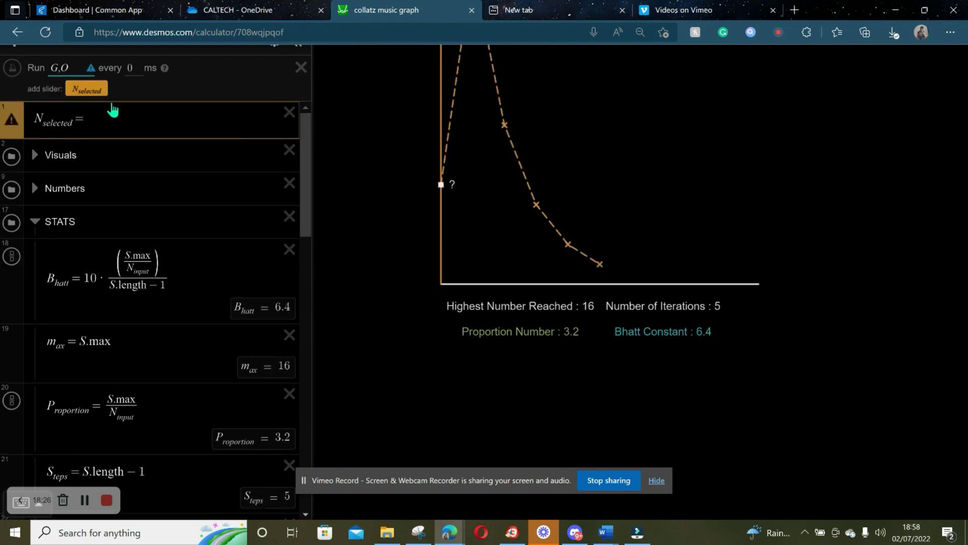
type("1039842494294892892")
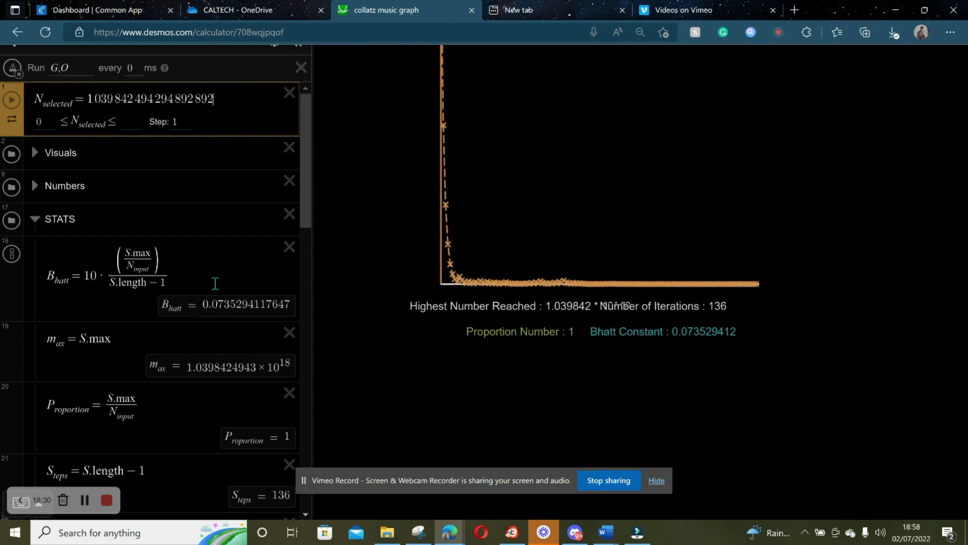
scroll(214, 284, "down", 1)
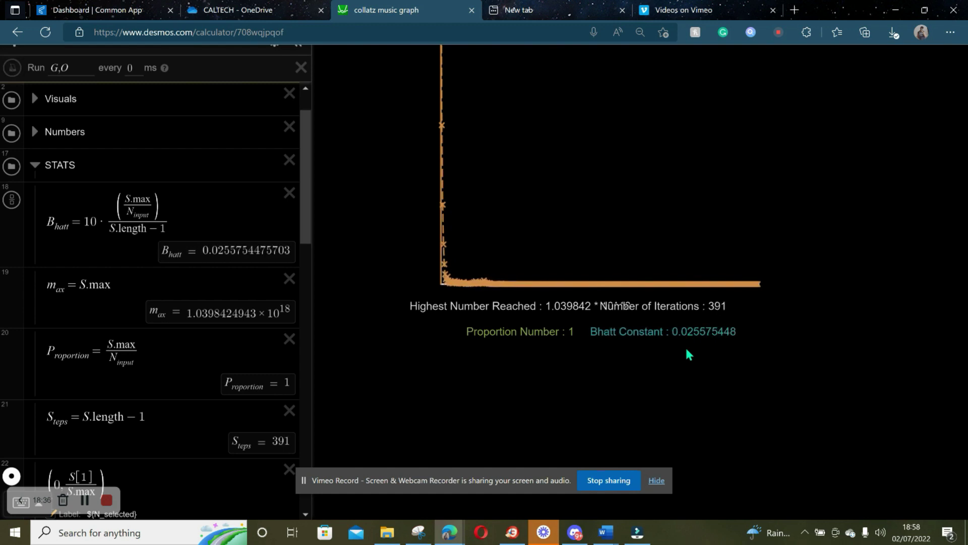
- Plot a point at (0.7, -0.23) in a new expression below the U_lam formula
scroll(148, 281, "down", 18)
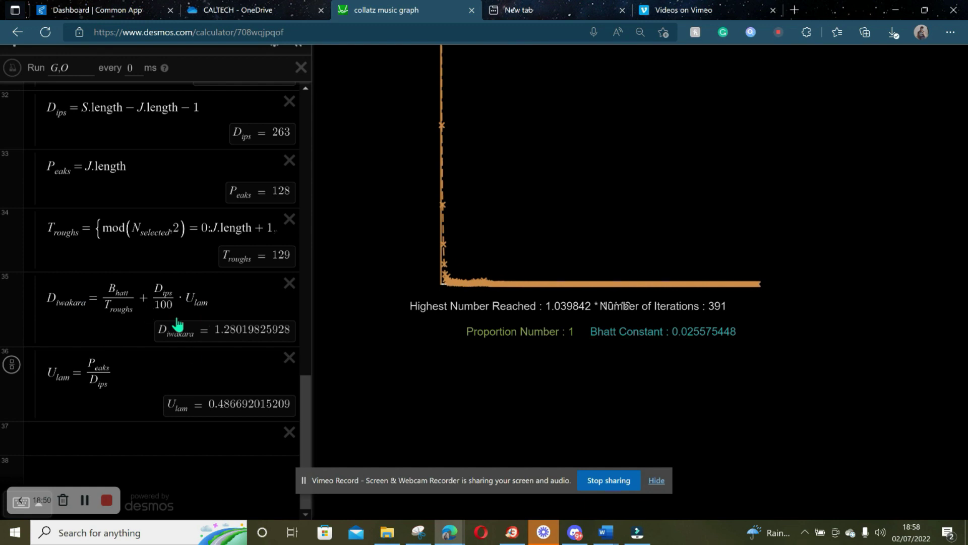
left_click(105, 444)
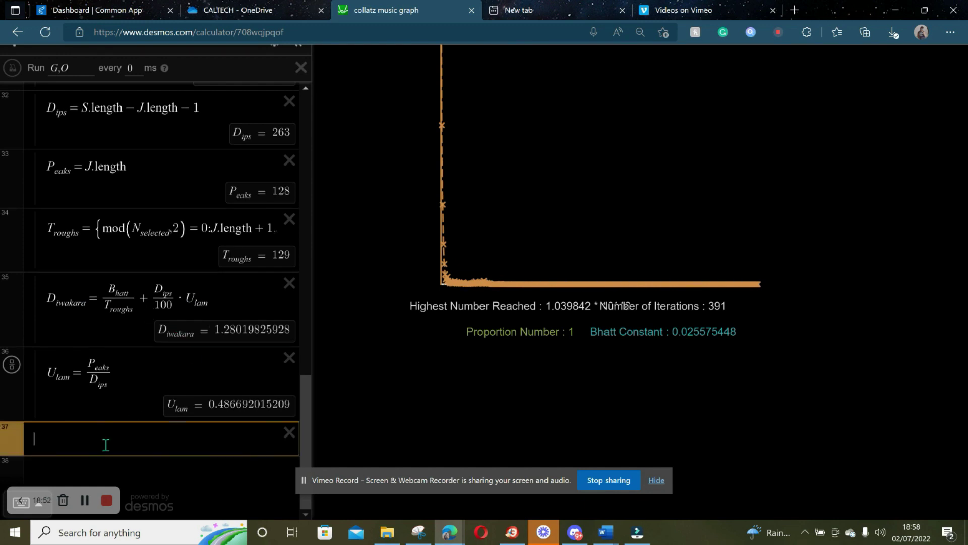
type("(")
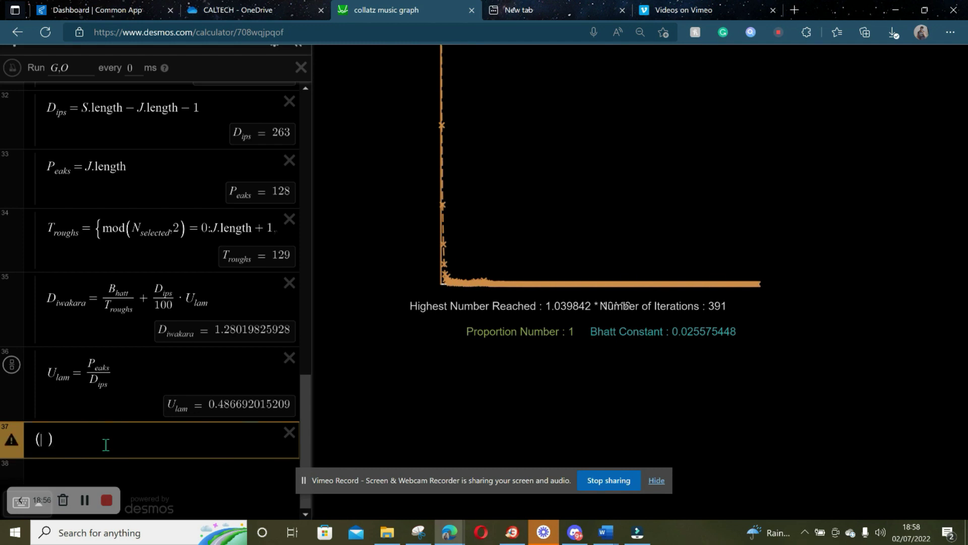
type("0.7,")
type("-0.23")
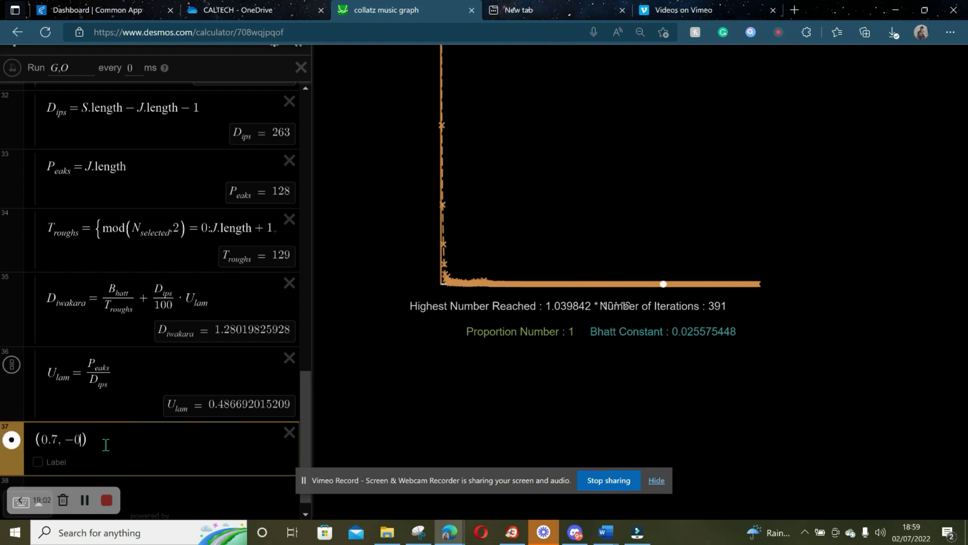
left_click(140, 429)
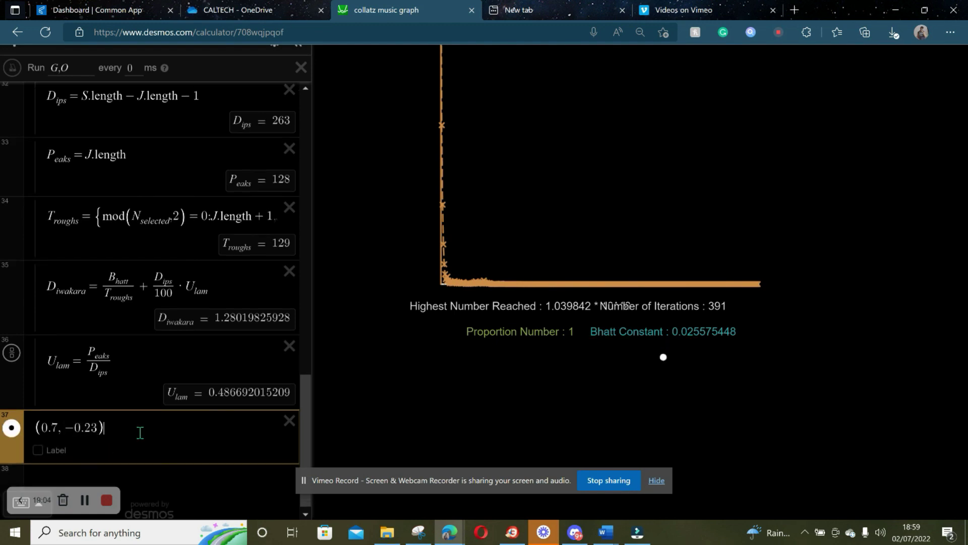
key("ctrl+minus")
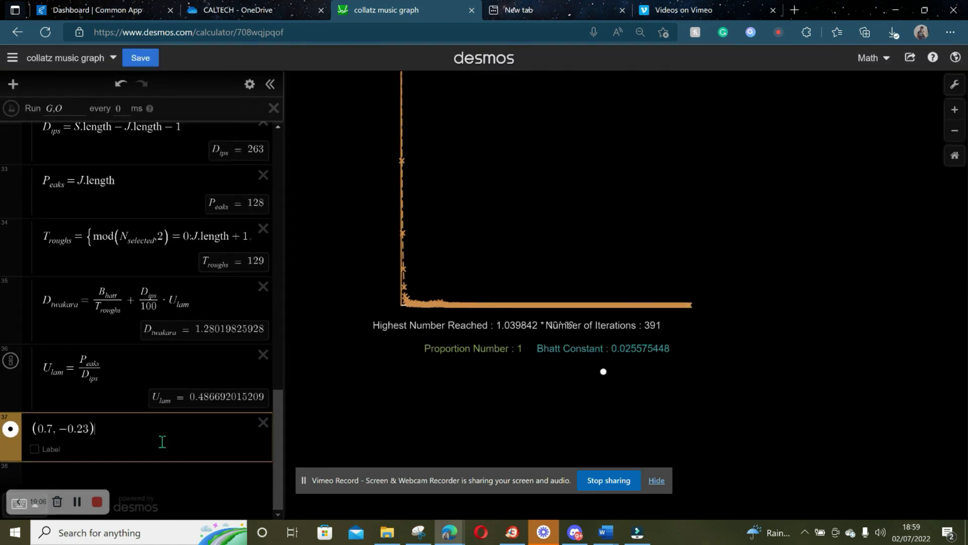
- Add a second point at (0.25, -0.23) in its own expression
left_click(137, 484)
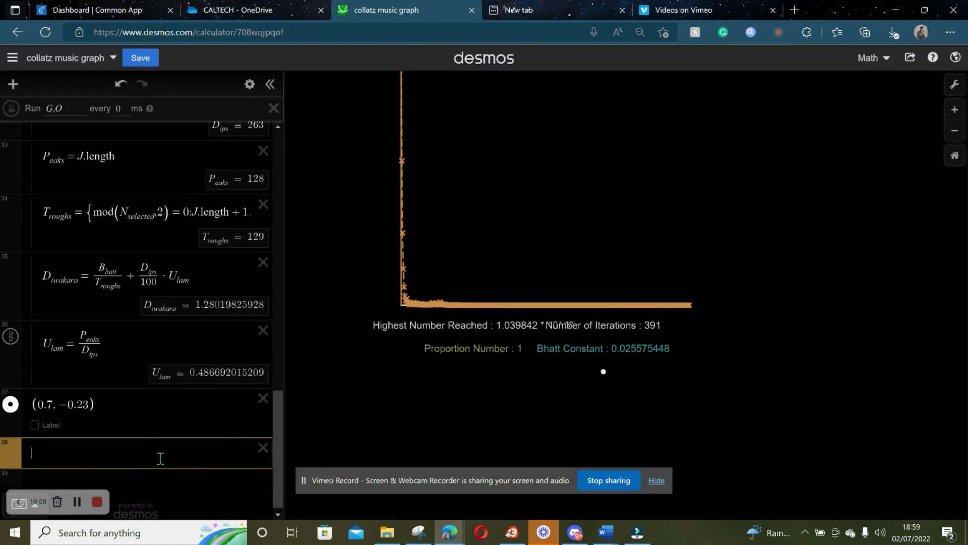
type("(0.35")
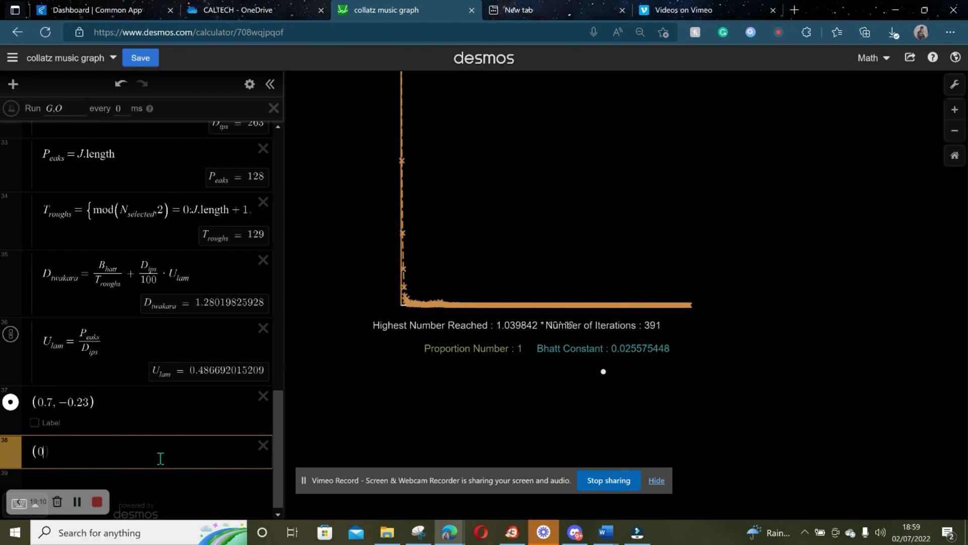
key("BackSpace")
key("BackSpace")
type("24")
key("BackSpace")
type("5,")
type("-0.3")
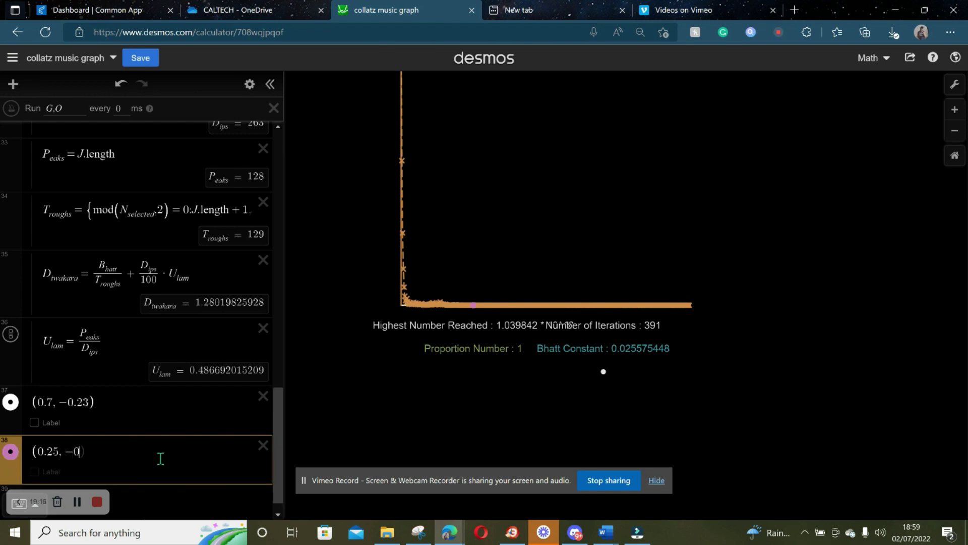
key("BackSpace")
type("23")
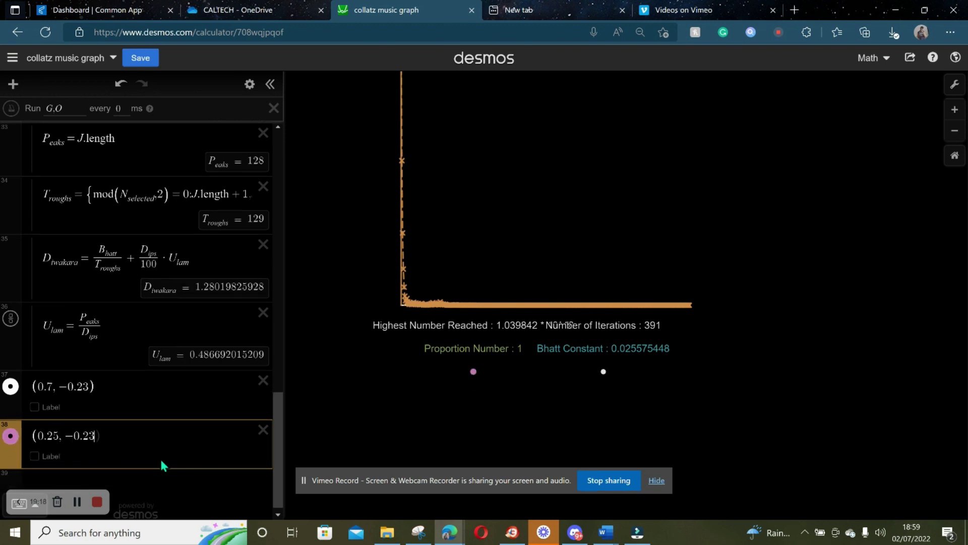
type(")")
- Add a third point at (0.25, -0.31) in the next expression
left_click(109, 481)
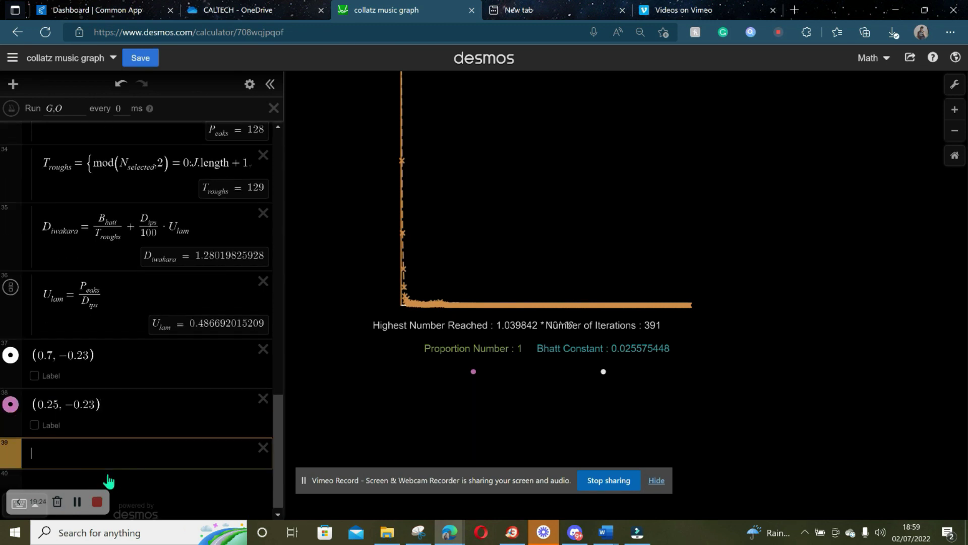
type("(")
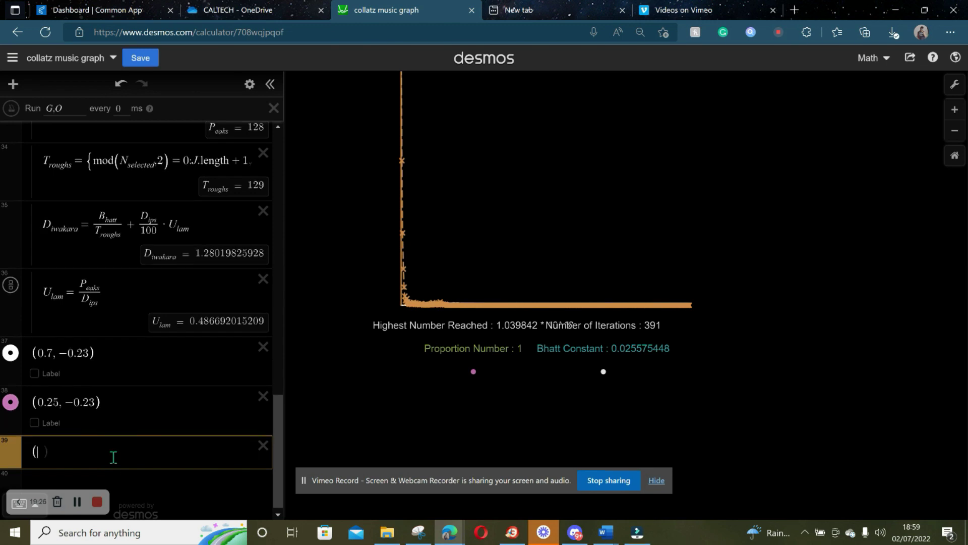
type("0.25")
type(",")
type("-0.31")
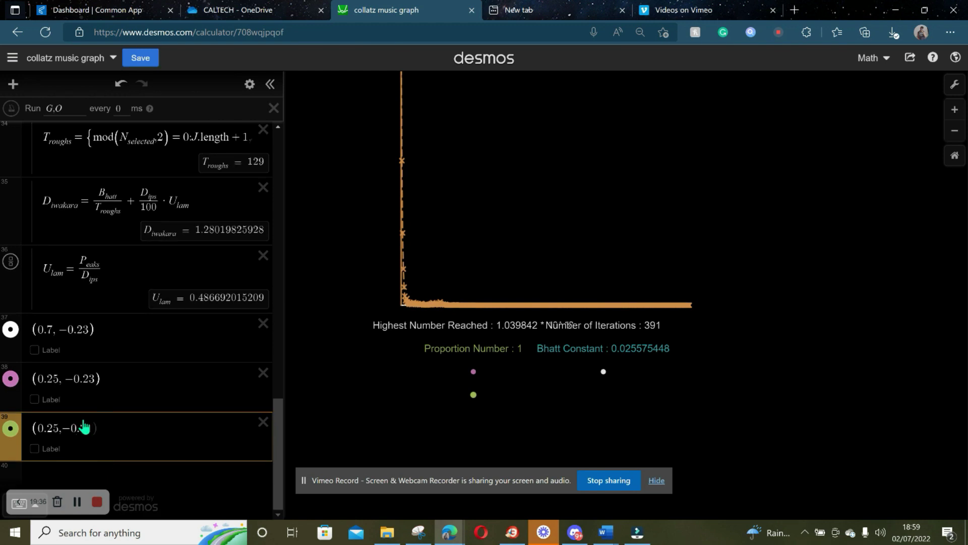
- Add a fourth point at (0.7, -0.31) in the next expression
left_click(107, 480)
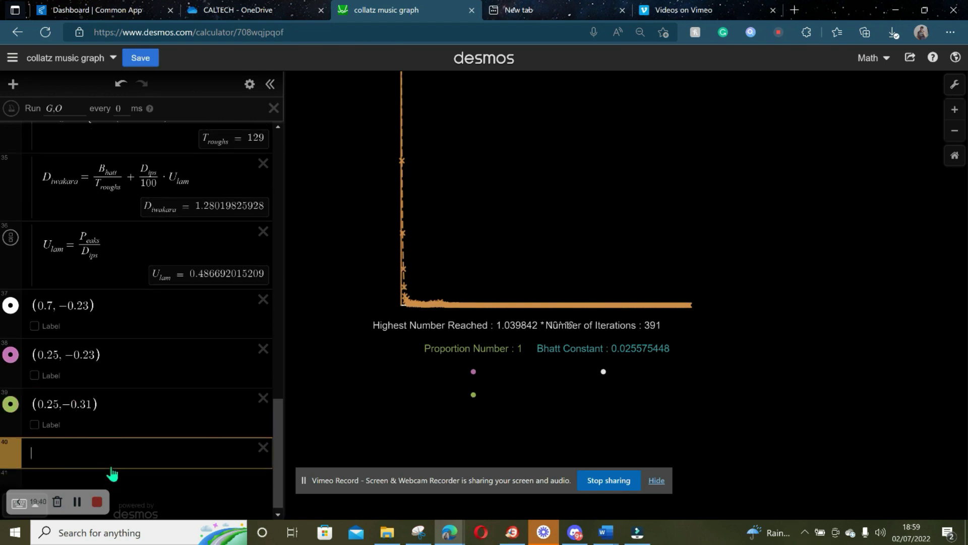
type("0.7")
type("(")
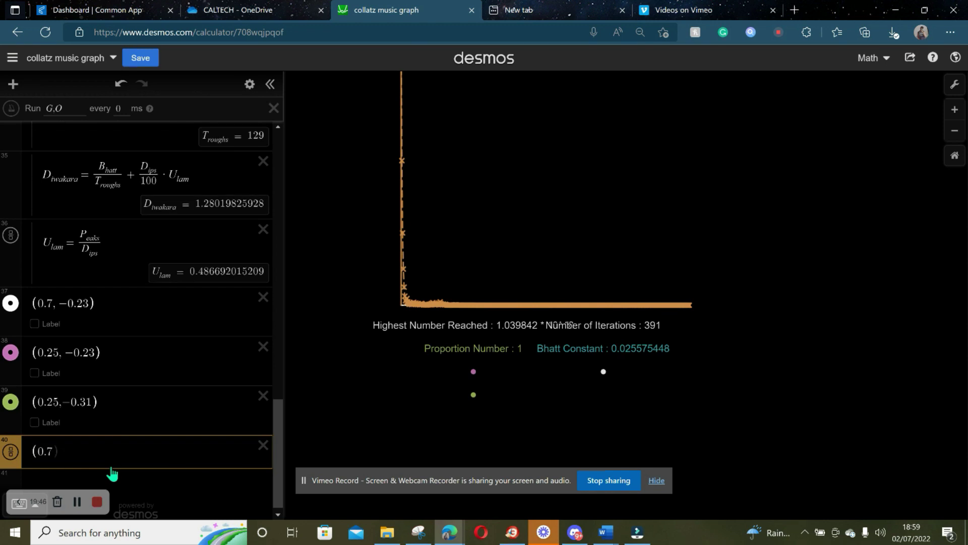
type(",-0")
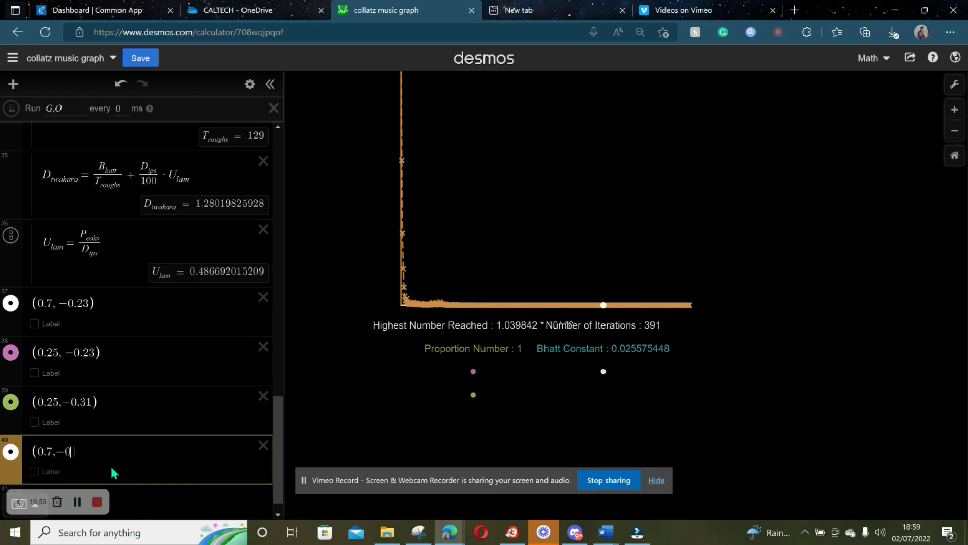
type(".31")
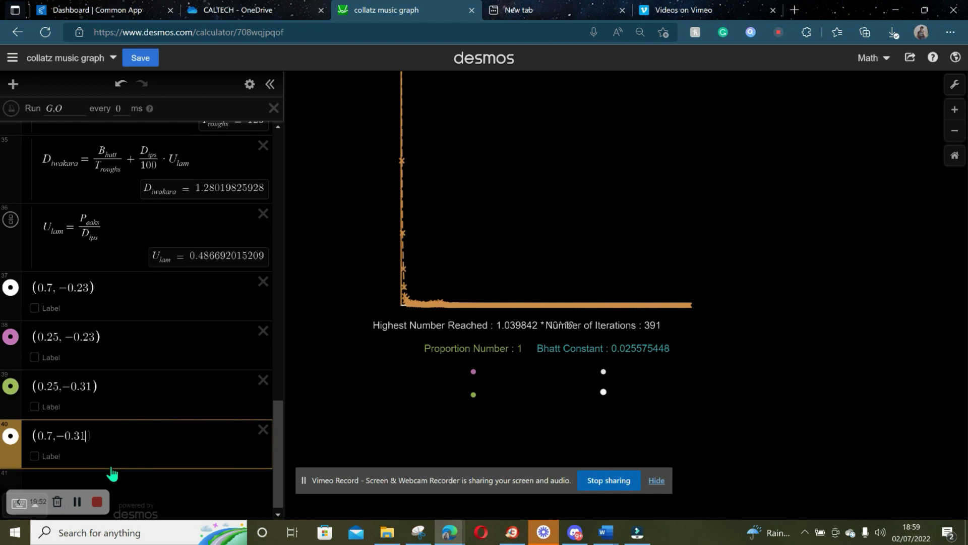
type(")")
- Add a fifth point at (0.25, -0.39) beneath the other two points at x = 0.25
key("Return")
type("(")
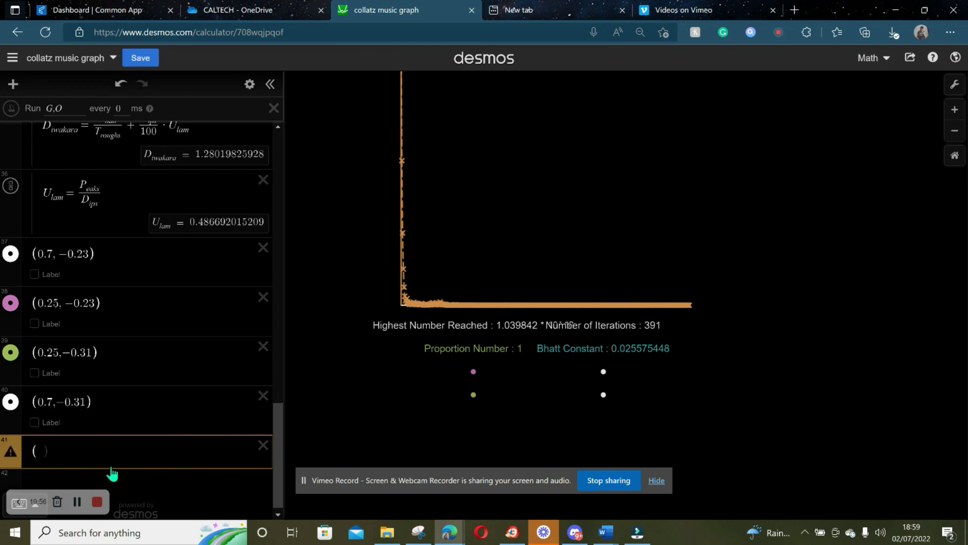
type("0.25,-0.39)")
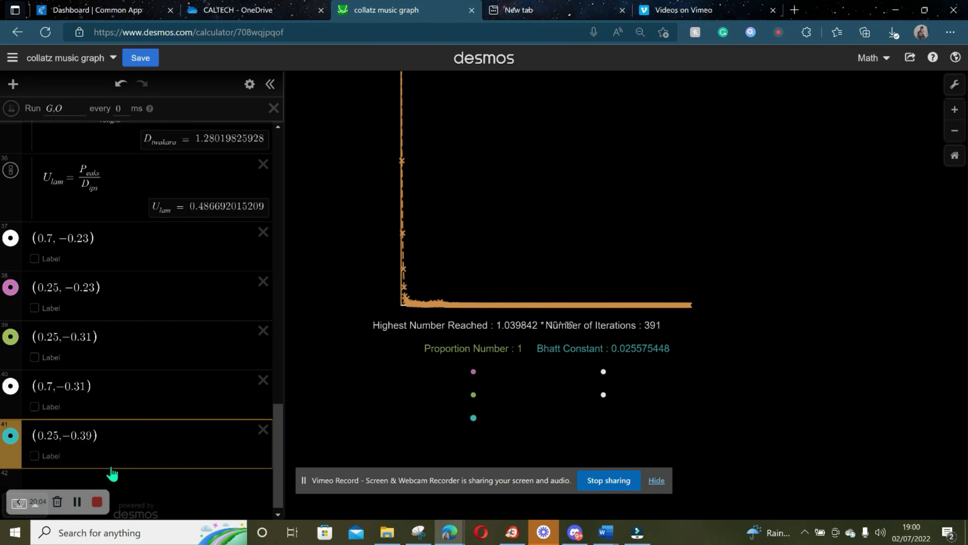
- Turn on the labels of all five new points
scroll(112, 474, "up", 1)
left_click(34, 292)
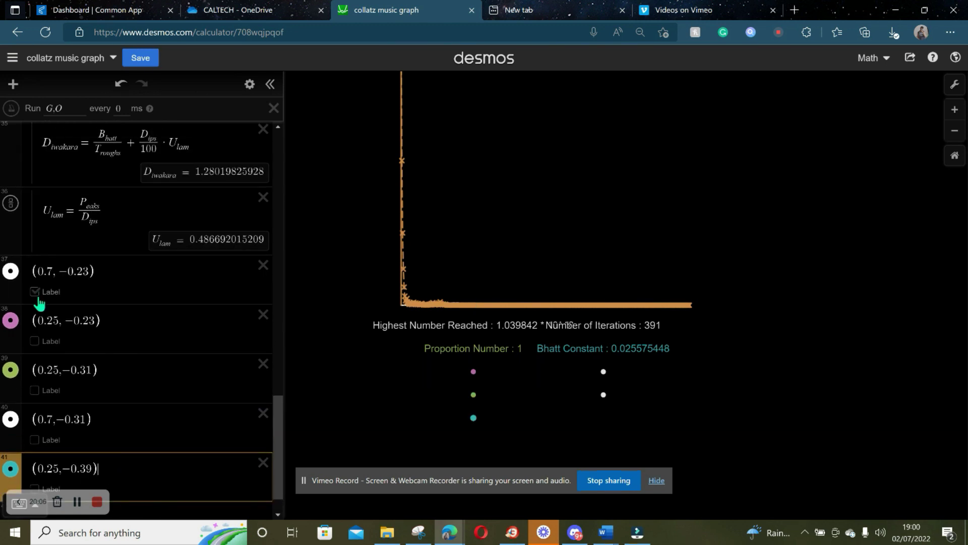
left_click(35, 342)
left_click(34, 390)
scroll(36, 406, "down", 1)
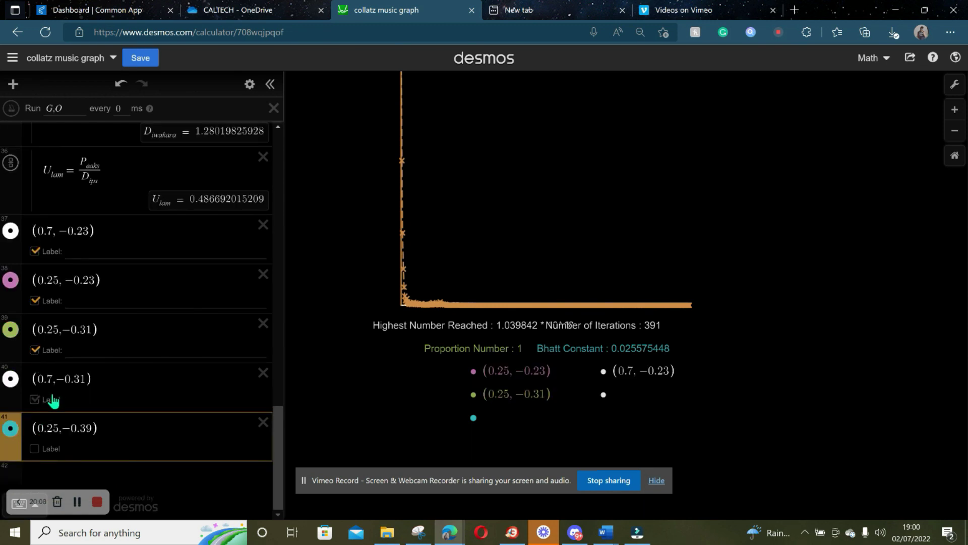
left_click(34, 399)
left_click(35, 448)
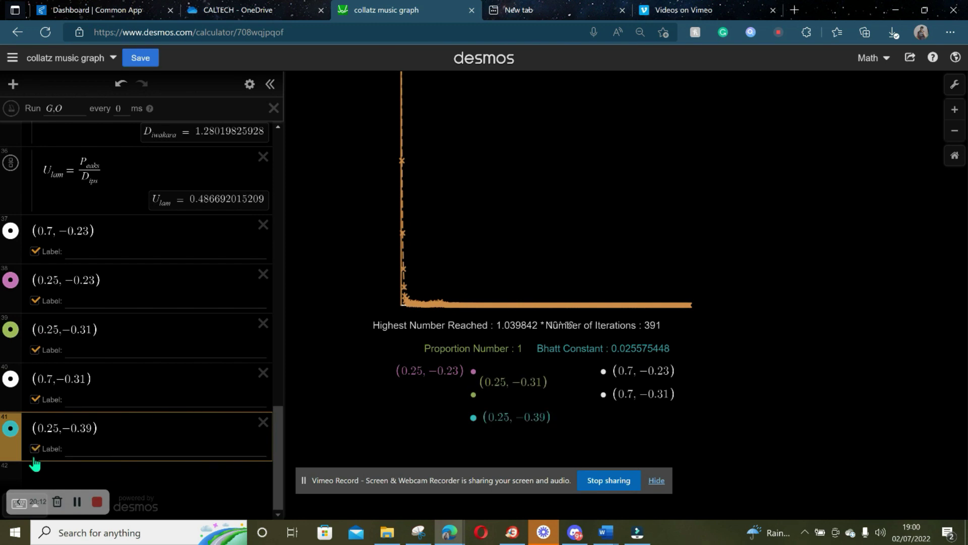
- Give the point (0.25, -0.23) the same white color as the point (0.7, -0.23)
left_click(115, 256)
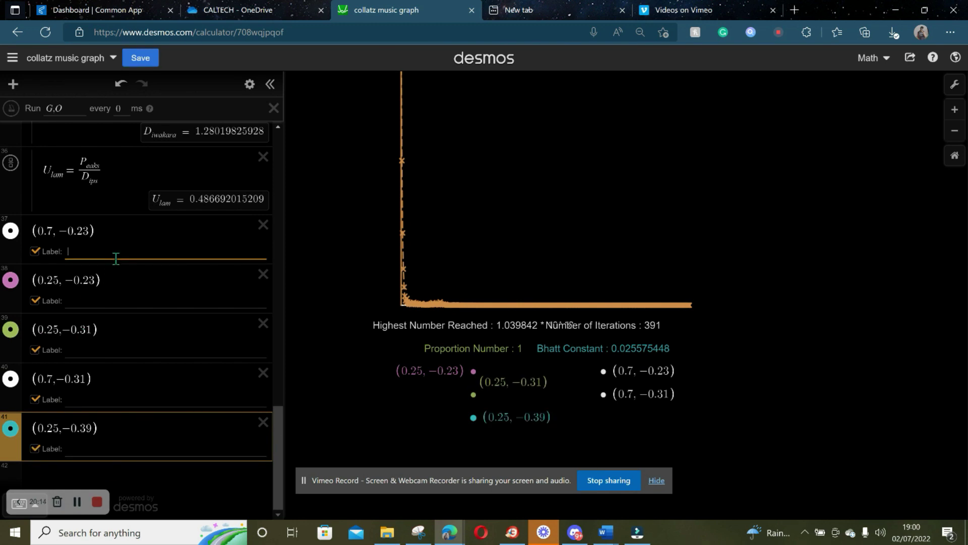
left_click(16, 235)
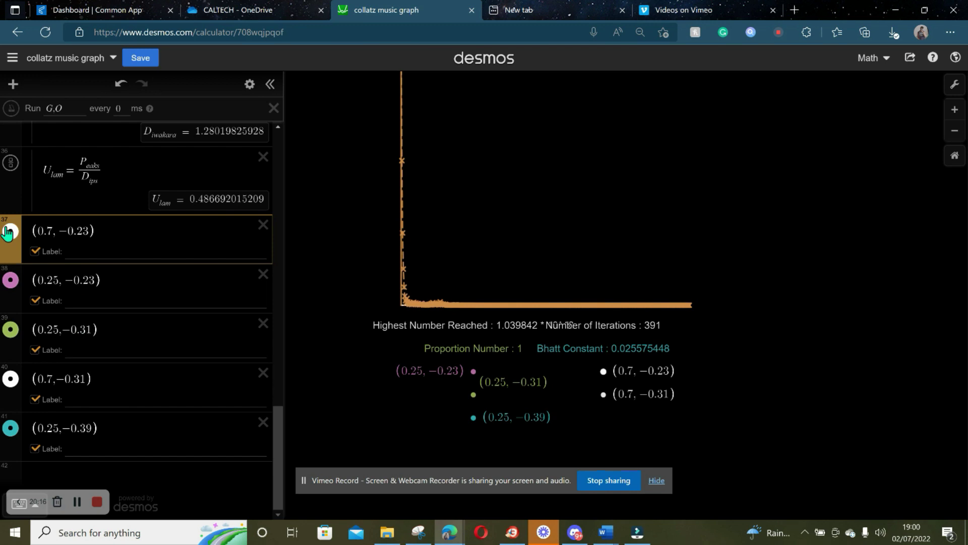
left_click(12, 232)
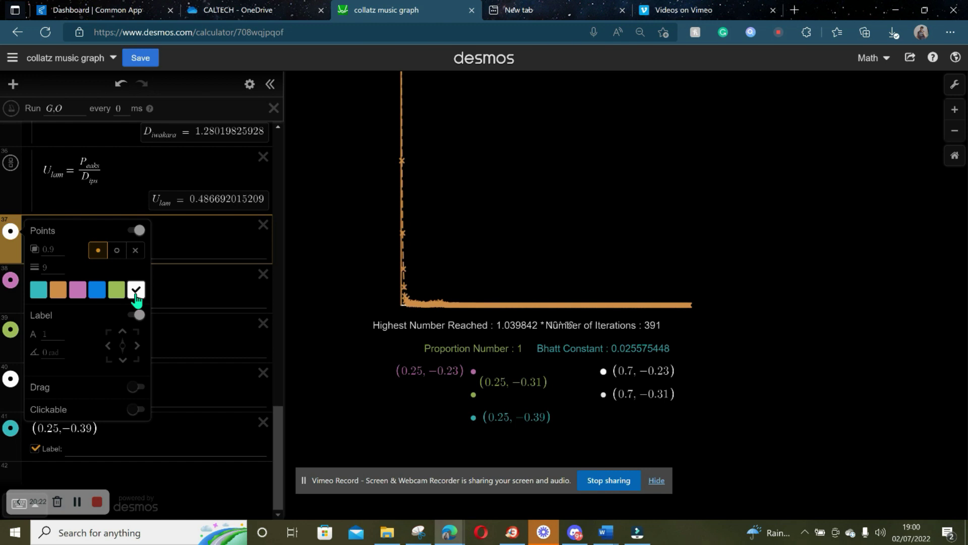
left_click(216, 302)
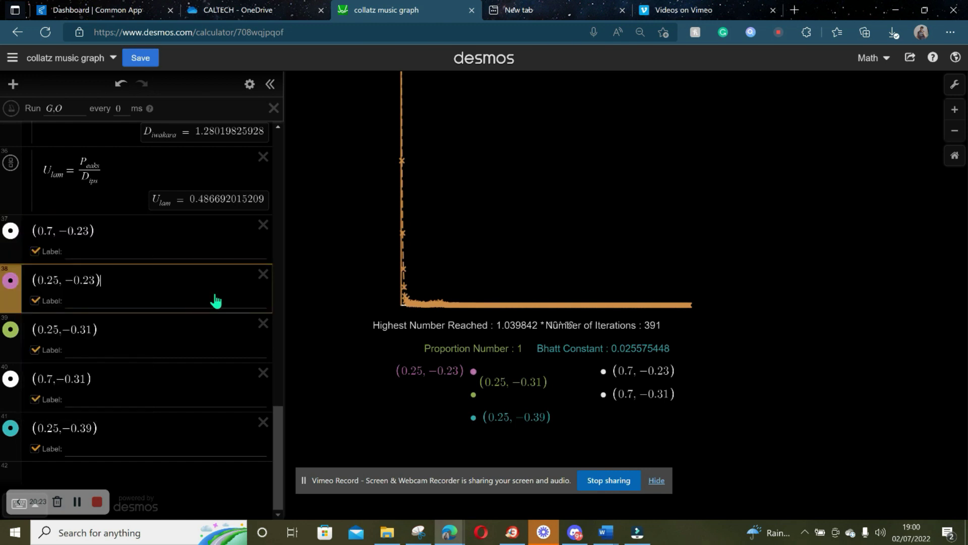
left_click(11, 288)
left_click(136, 339)
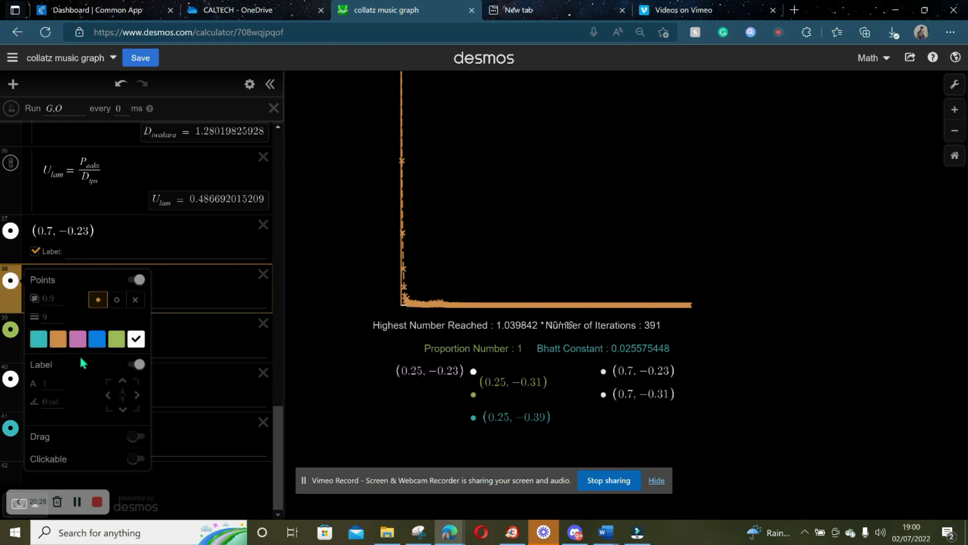
- Color the points (0.25, -0.31) and (0.7, -0.31) orange
left_click(12, 334)
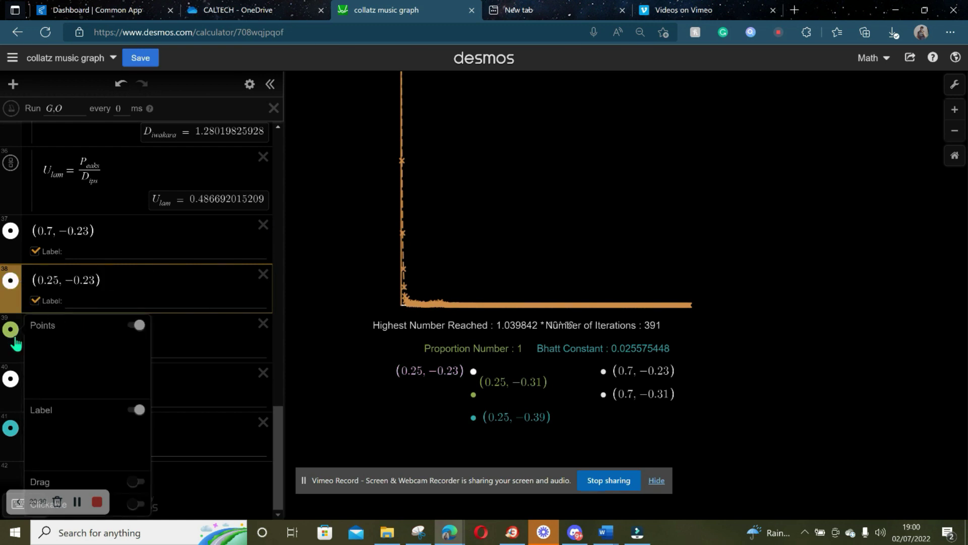
left_click(60, 388)
left_click(10, 378)
left_click(11, 378)
left_click(58, 384)
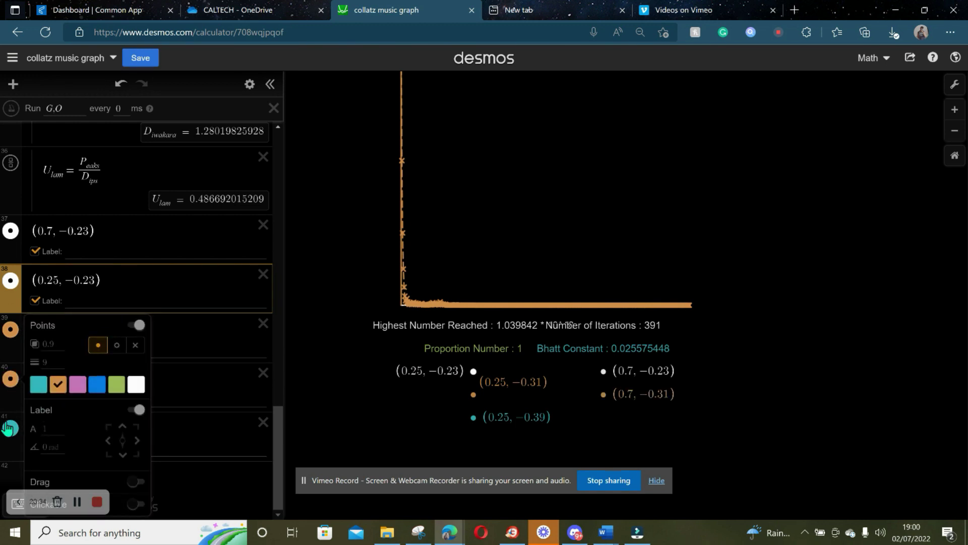
- Hide the marker of the point (0.25, -0.39) and color its label white
left_click(10, 428)
left_click(9, 430)
left_click(135, 457)
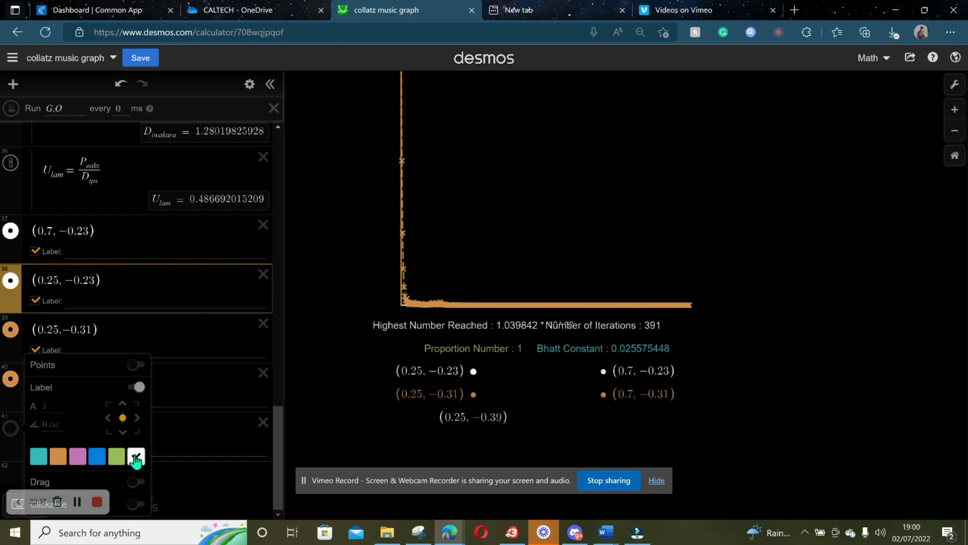
- Hide the markers of the other four new points, leaving only their labels on the graph
left_click(10, 378)
left_click(11, 329)
left_click(10, 280)
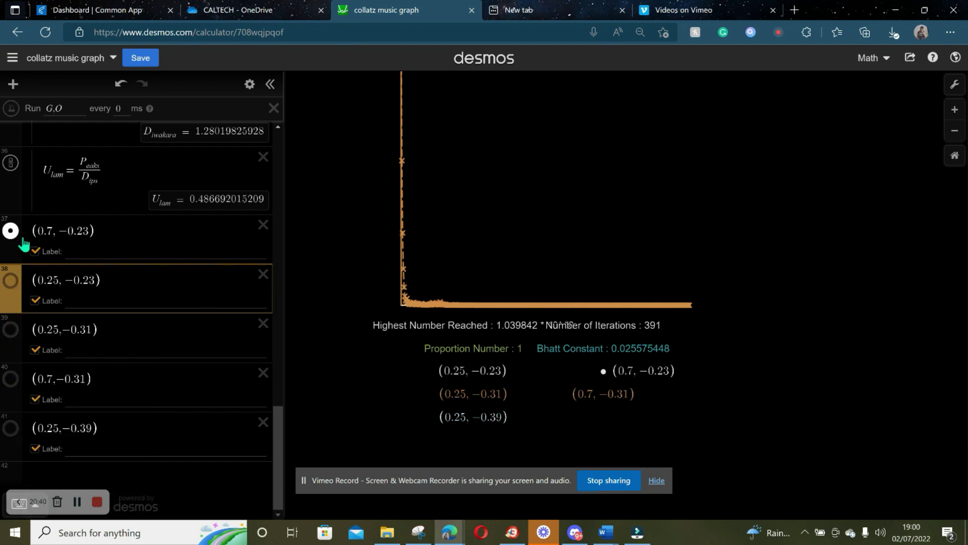
left_click(10, 230)
- Label the point (0.7, -0.23) with "Number of Troughs : ${T_roughs}"
left_click(83, 253)
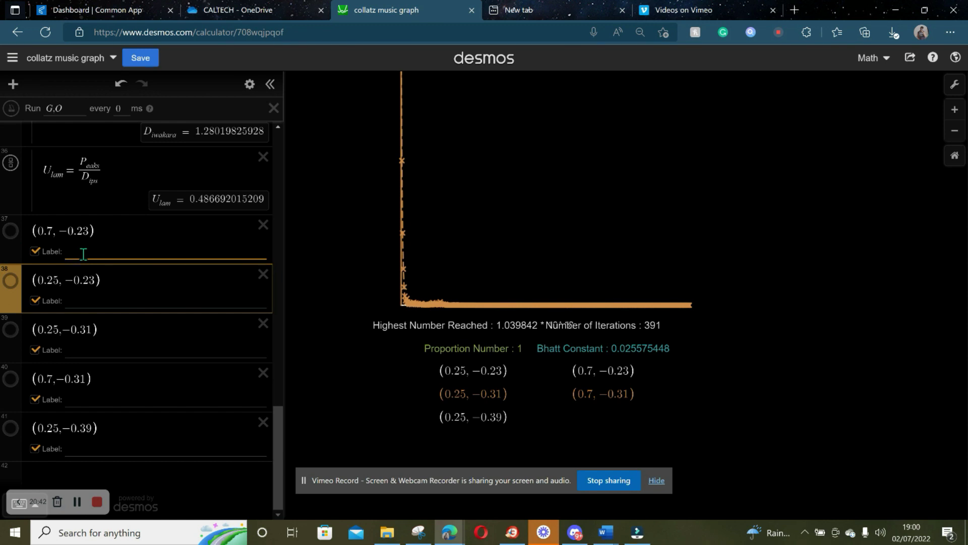
type("Number pf")
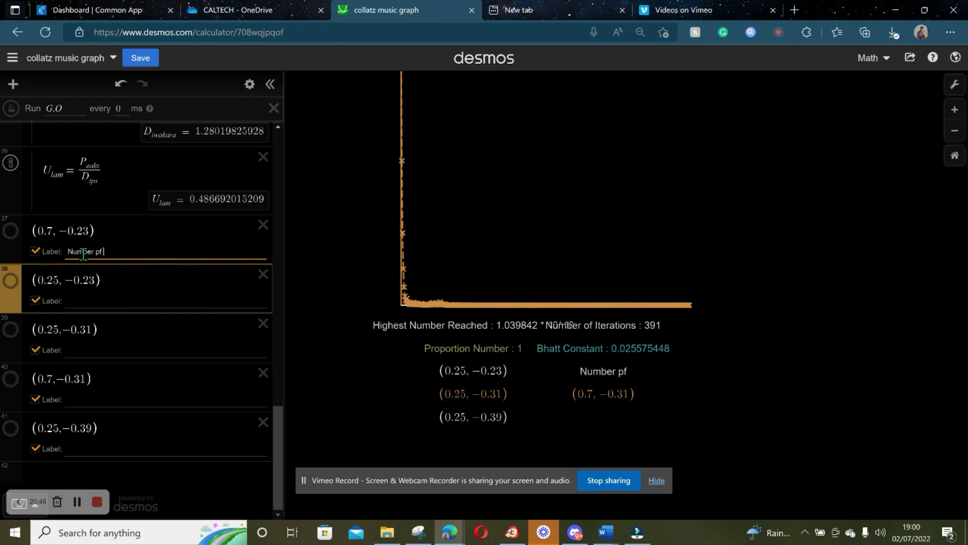
key("BackSpace")
key("BackSpace")
type("of Troughs")
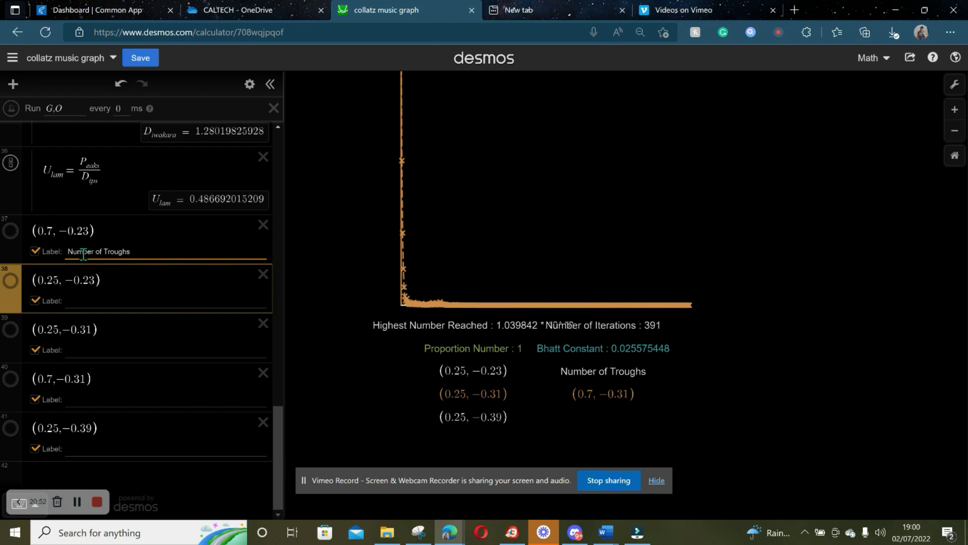
type(" :")
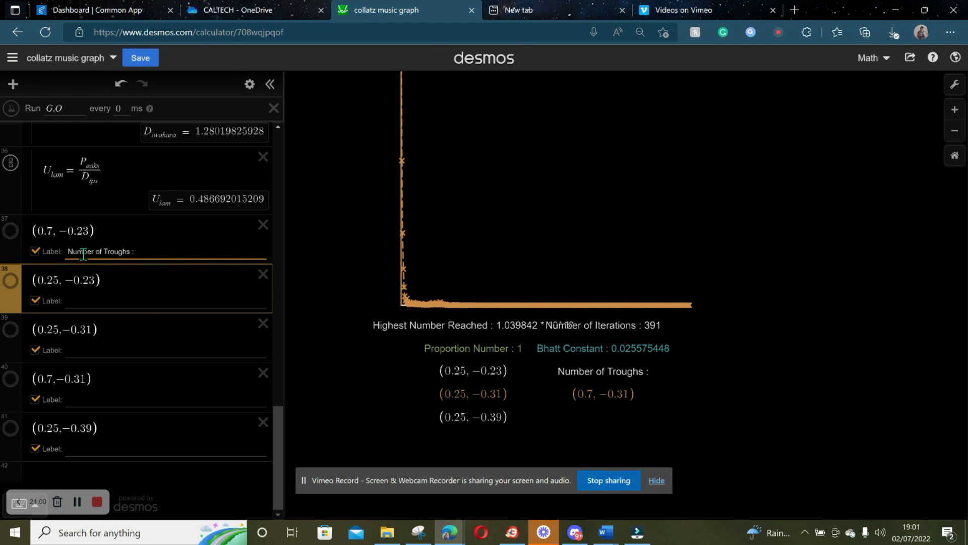
type("$")
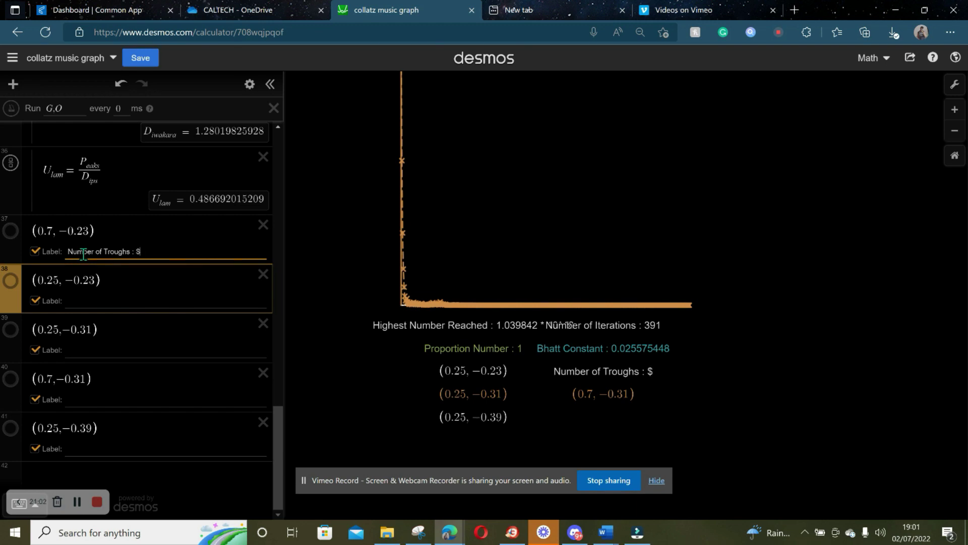
type("{}")
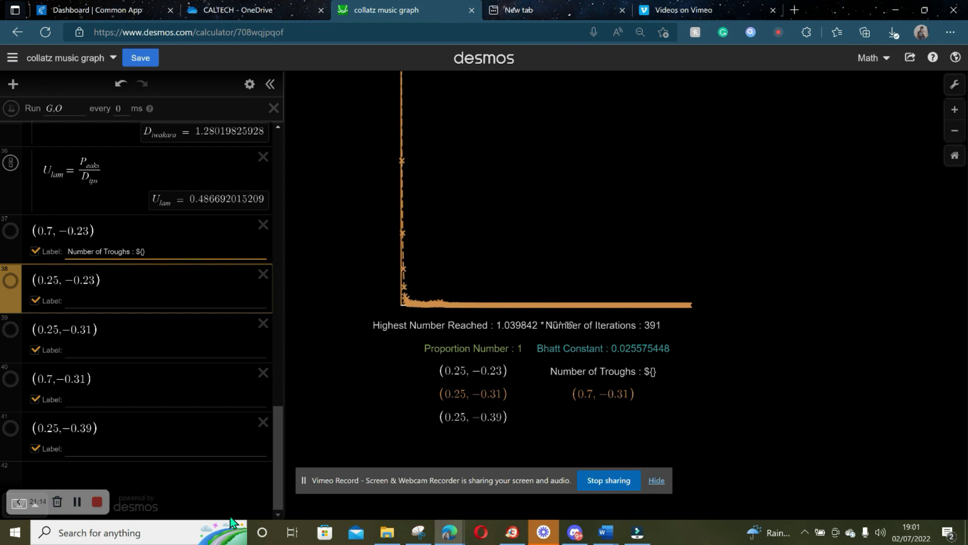
type("t")
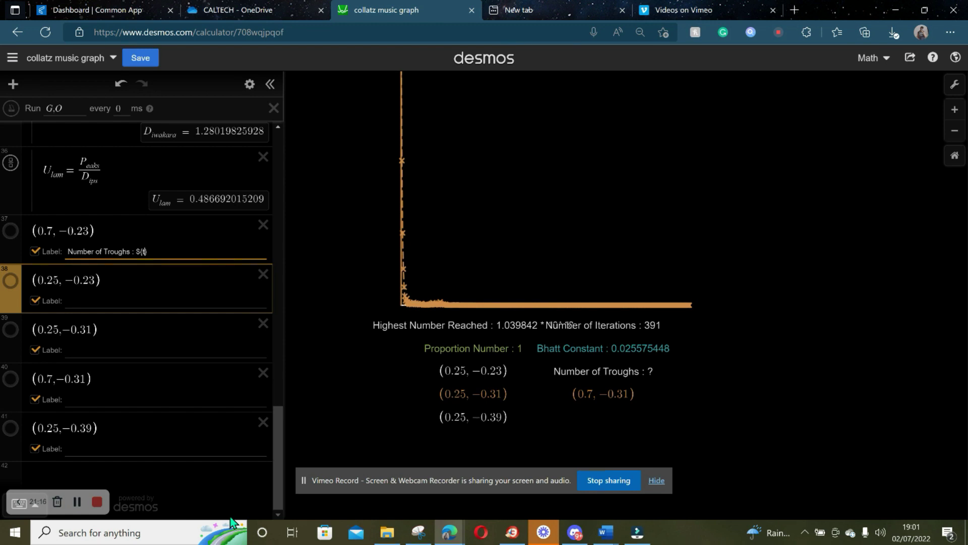
key("BackSpace")
type("T_roughs")
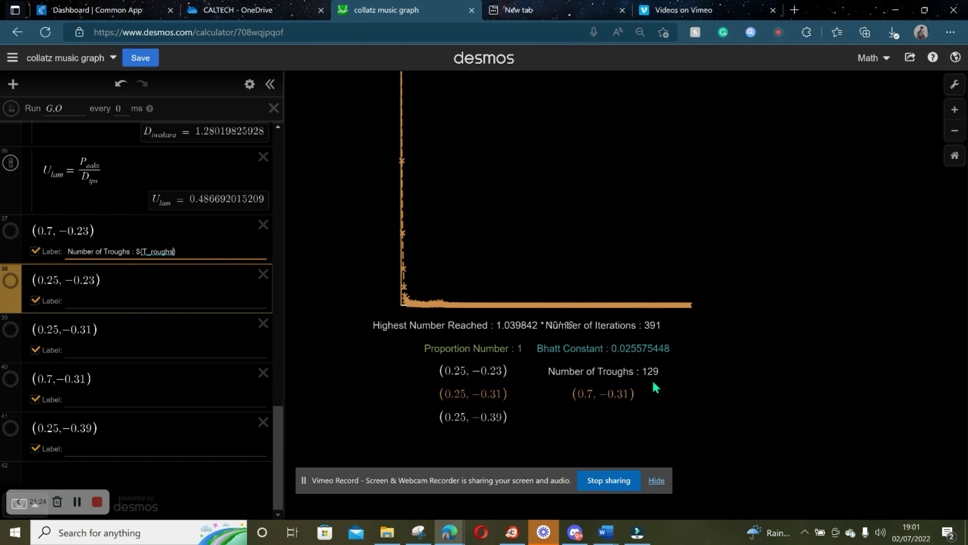
- Label the point (0.25, -0.23) with "Number of Peaks : ${P_eaks}"
left_click(124, 301)
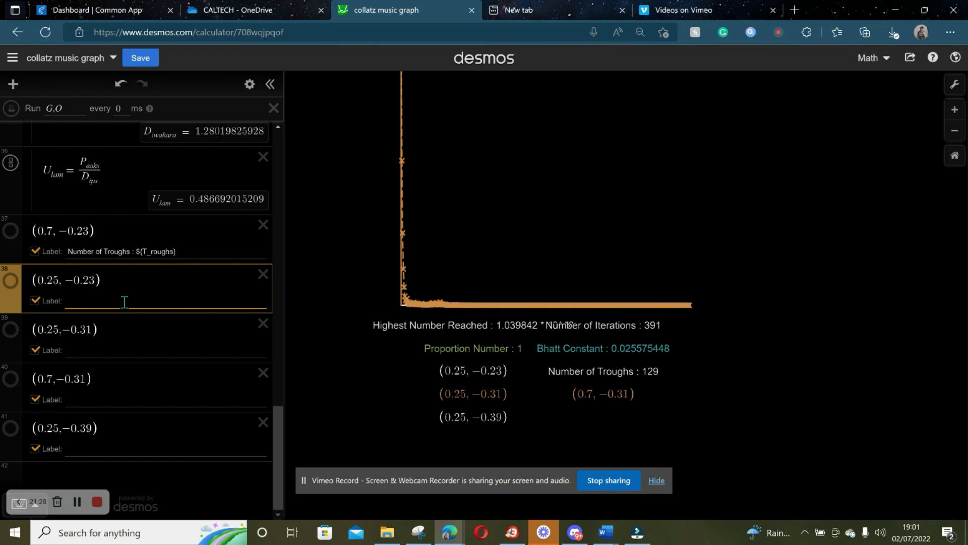
type("Numb")
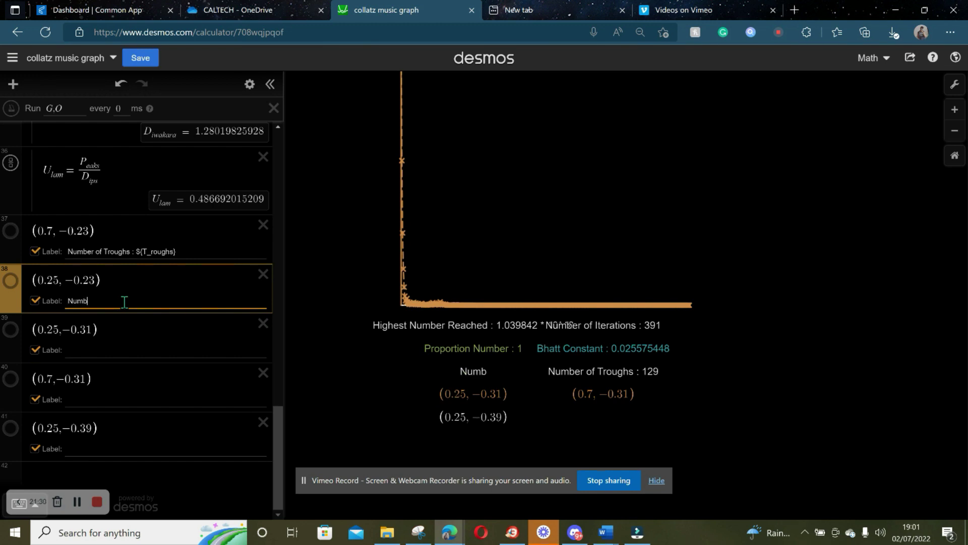
type("er od")
key("BackSpace")
type("f Peaks")
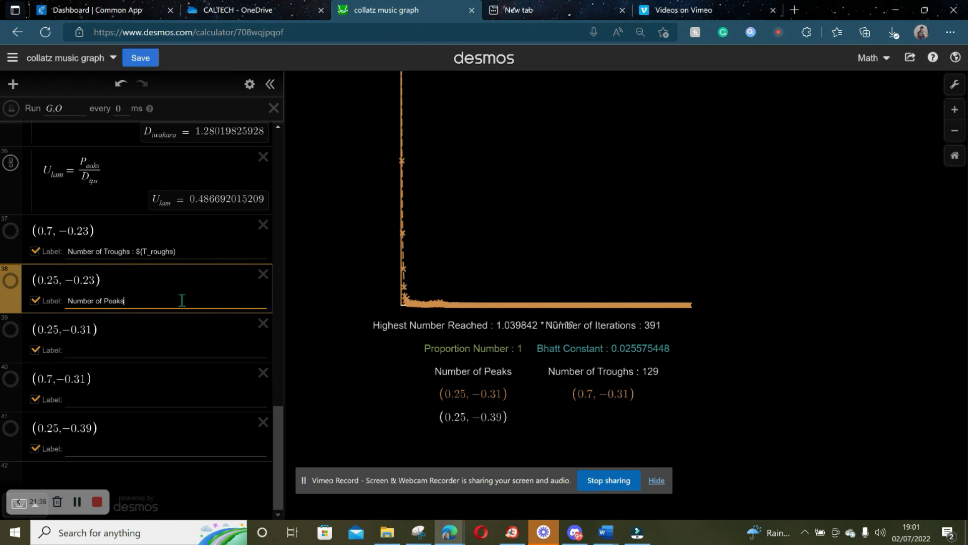
type(" : ")
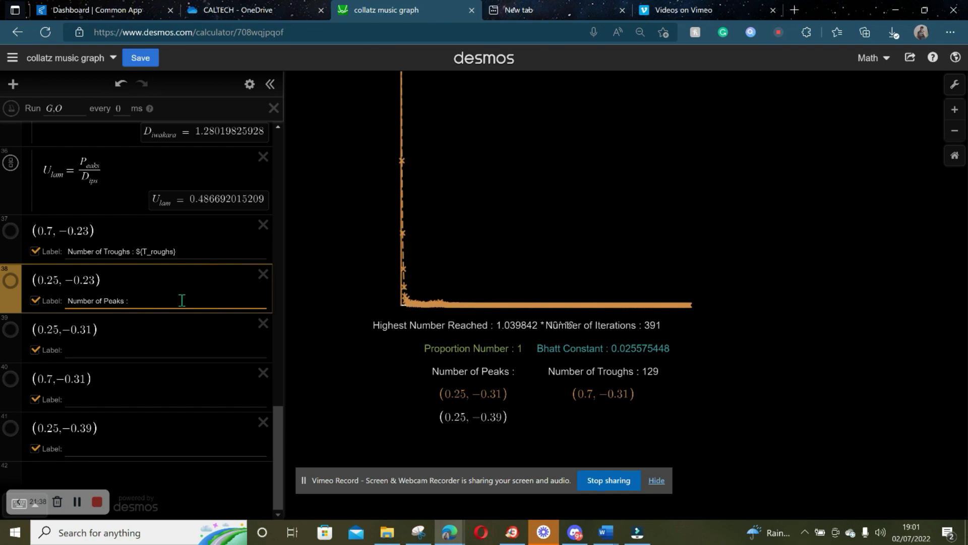
type("$")
type("{}")
type("P")
type("_eaks")
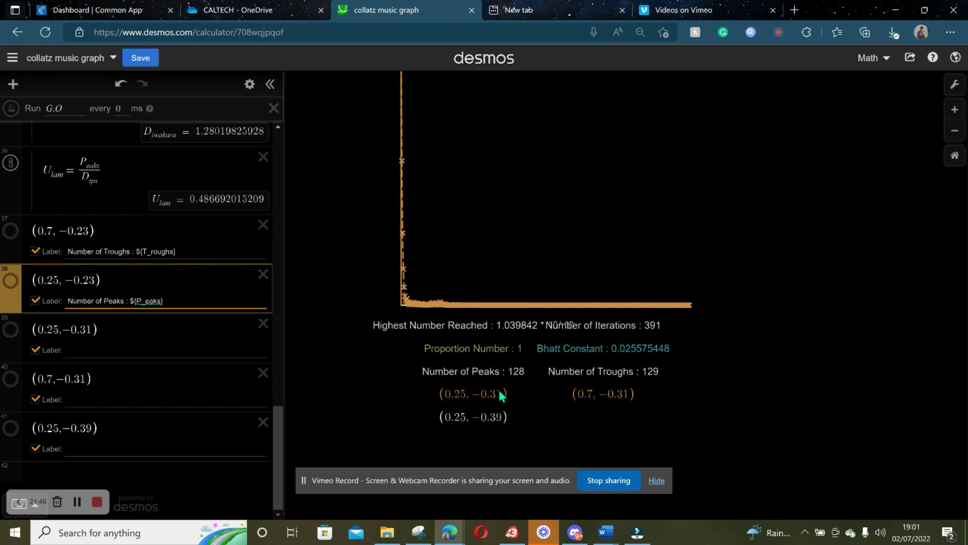
- Label the point (0.25, -0.31) with "Number of Dips : ${D_ips}"
left_click(195, 352)
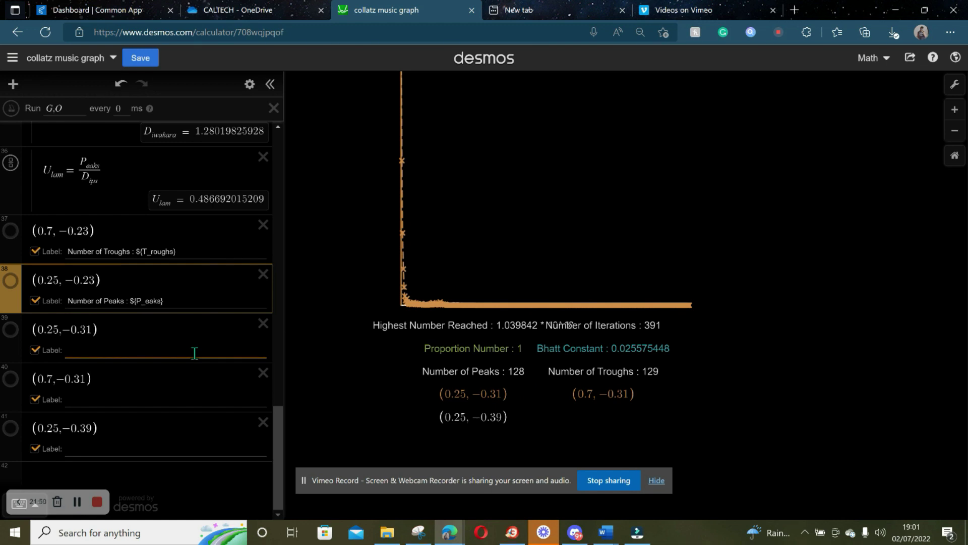
type("Number of")
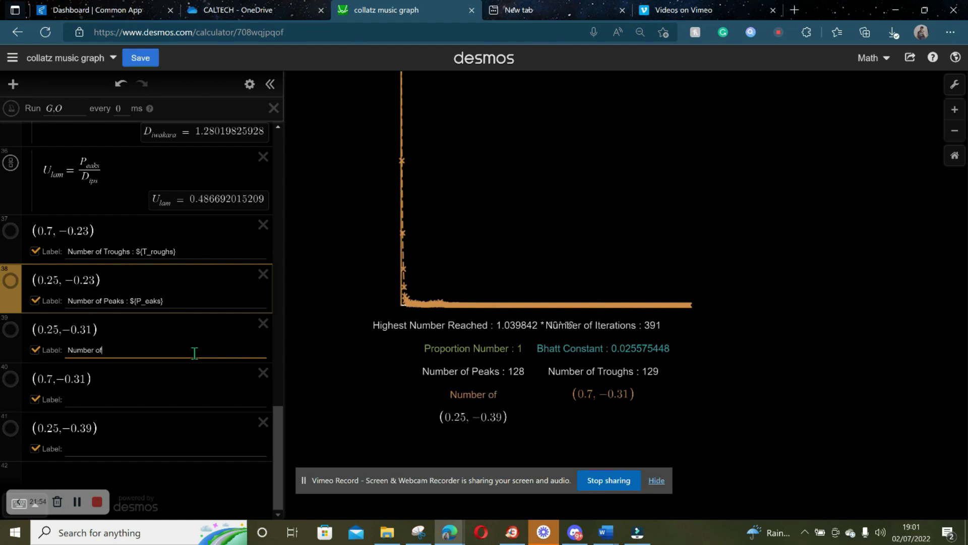
type(" Dips : ")
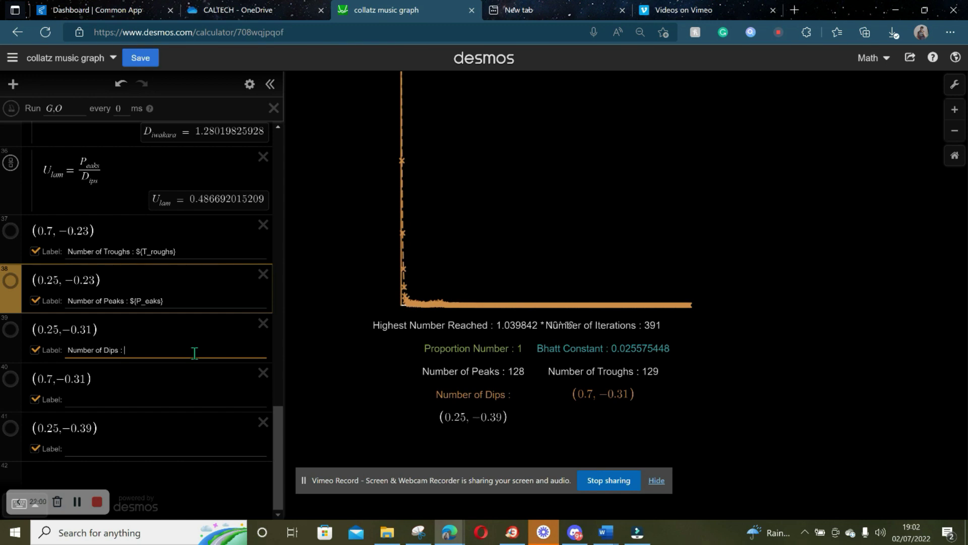
type("${}")
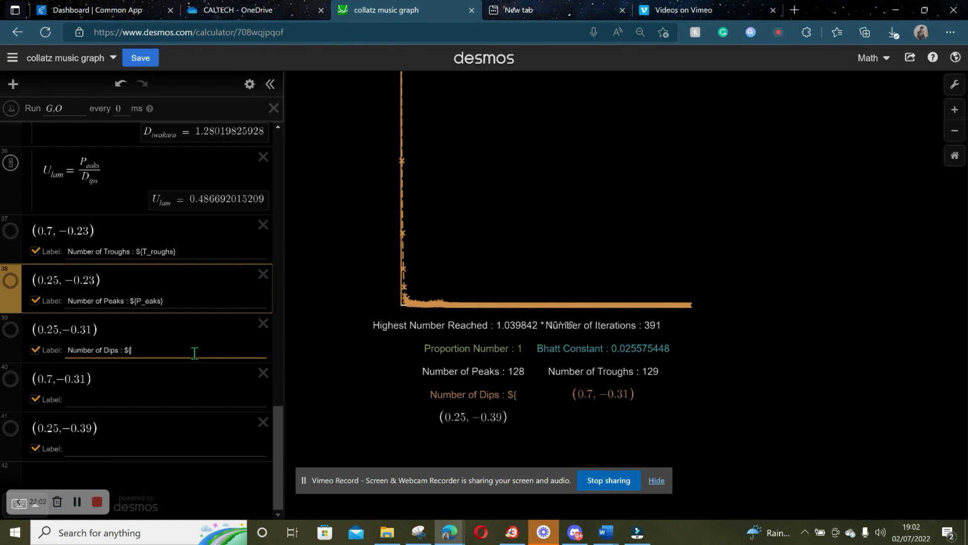
type("D_IPs")
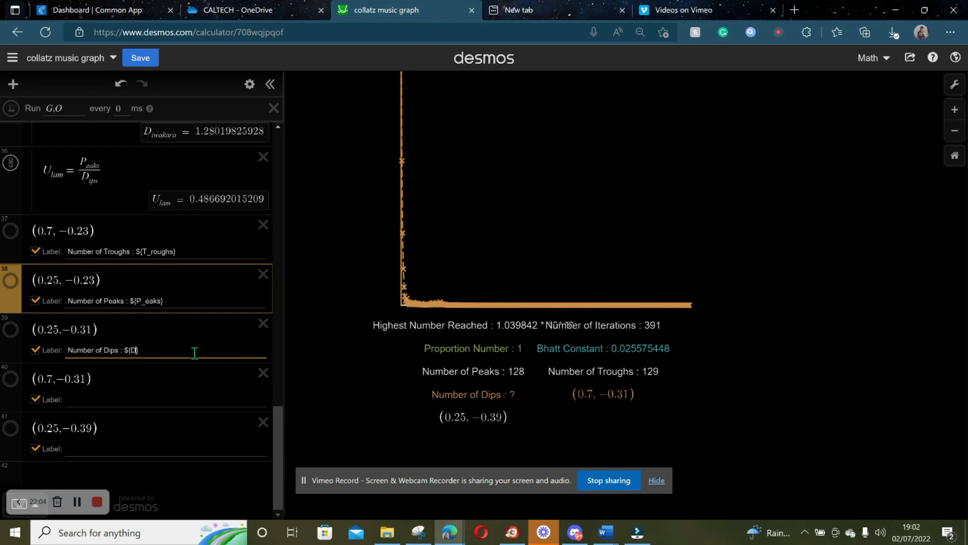
key("BackSpace")
key("BackSpace")
key("BackSpace")
type("ips")
key("BackSpace")
key("BackSpace")
key("BackSpace")
type("iops")
key("BackSpace")
key("BackSpace")
key("BackSpace")
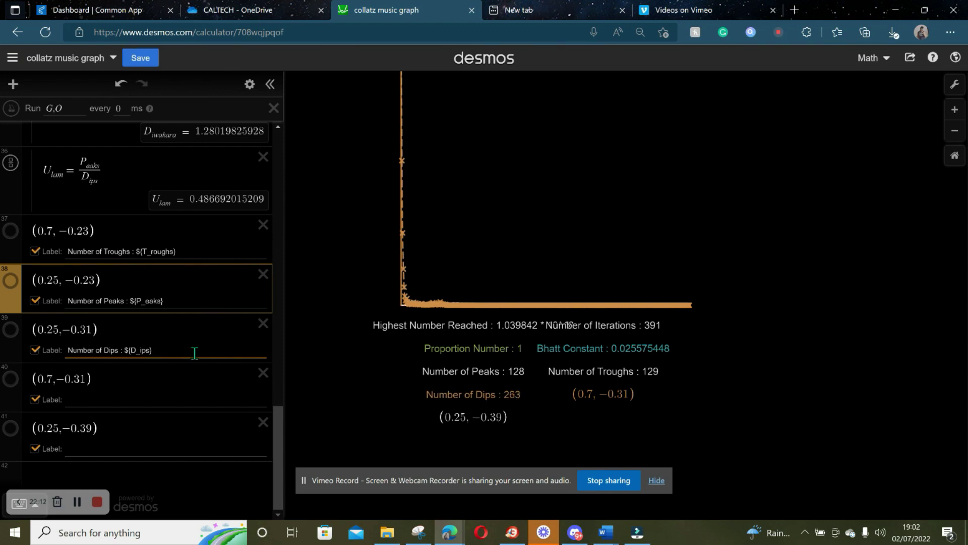
- Enter "Diwakara Number" as the label text of the point (0.7, -0.31)
left_click(175, 376)
left_click(150, 403)
type("Diwakara NUmber")
key("BackSpace")
key("BackSpace")
key("BackSpace")
key("BackSpace")
key("BackSpace")
type("UMBER")
key("BackSpace")
key("BackSpace")
key("BackSpace")
key("BackSpace")
key("BackSpace")
type("UMBER")
key("BackSpace")
key("BackSpace")
key("BackSpace")
key("BackSpace")
key("BackSpace")
type("umber")
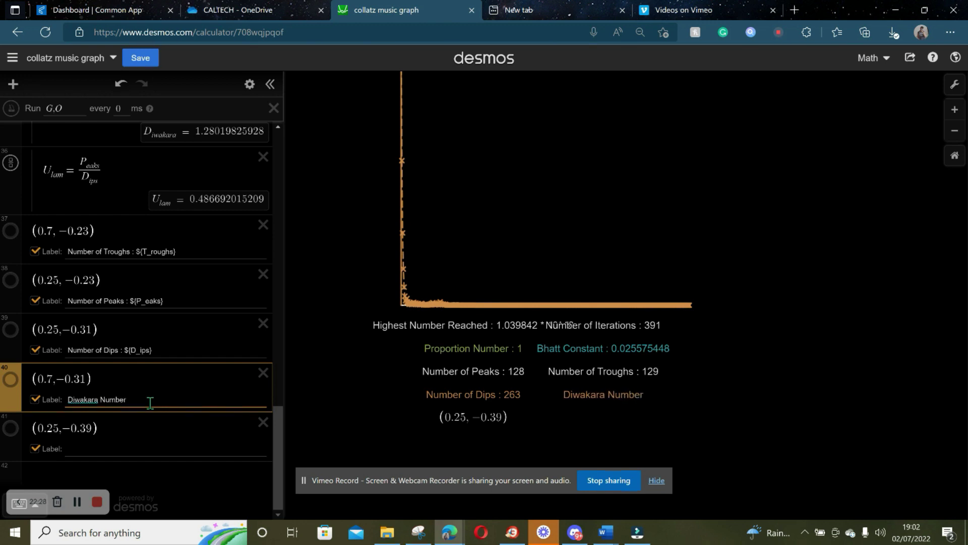
- Append " : ${D_iwakara}" to the Diwakara Number label so it displays that constant's value
scroll(148, 373, "up", 3)
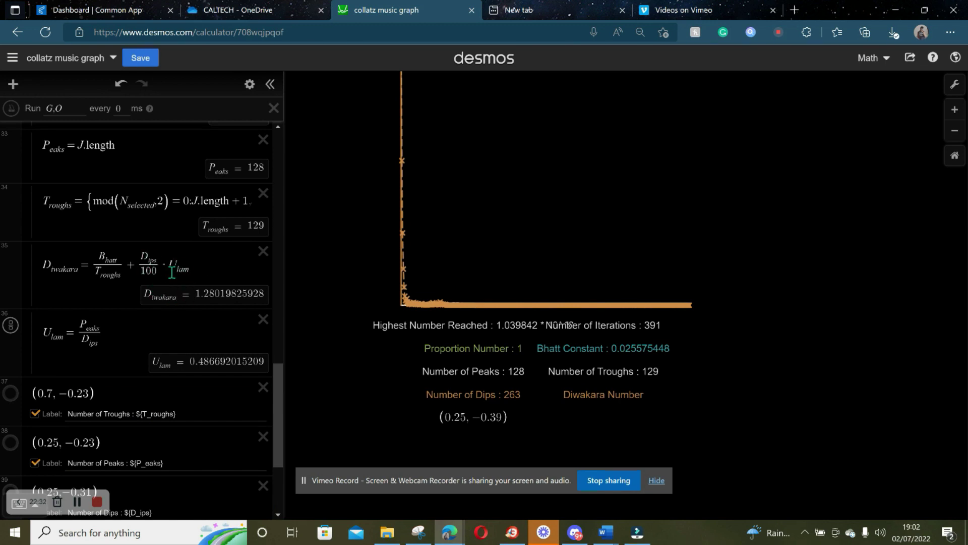
scroll(181, 352, "down", 3)
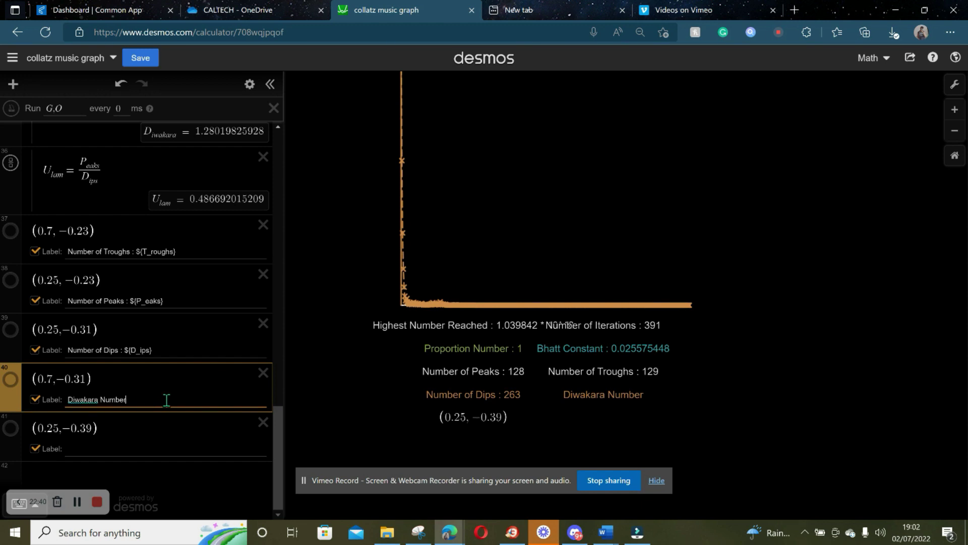
type(":")
key("BackSpace")
type(":")
type("$")
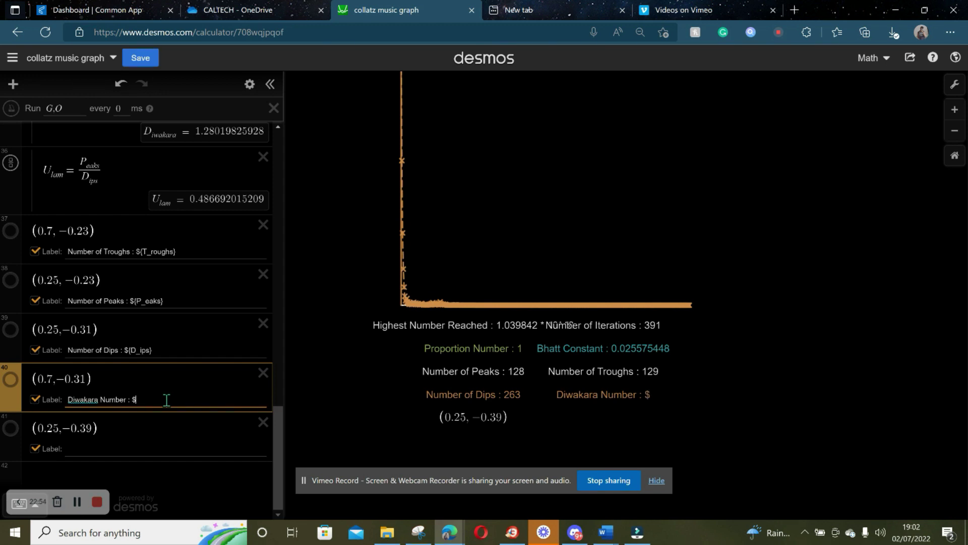
type("{}")
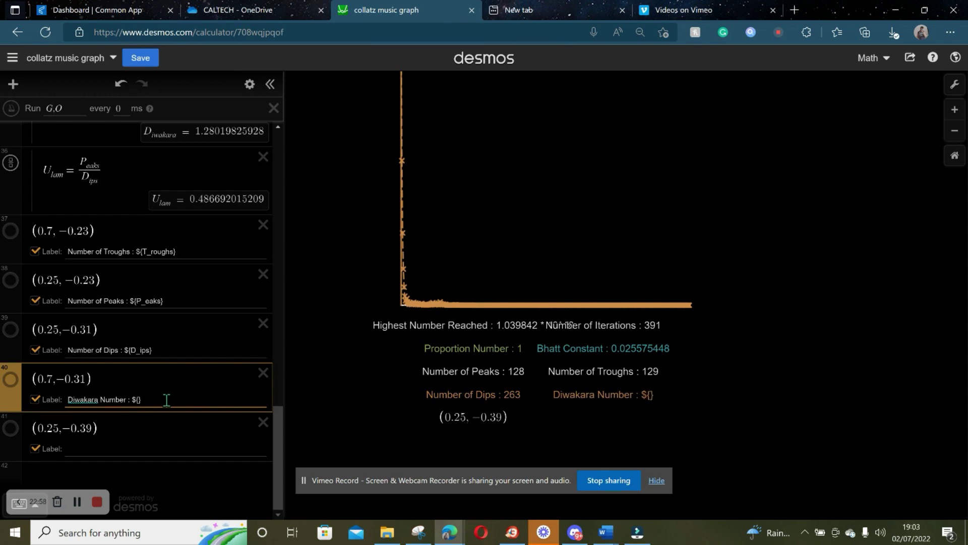
type("D")
type("_i")
type("wakara")
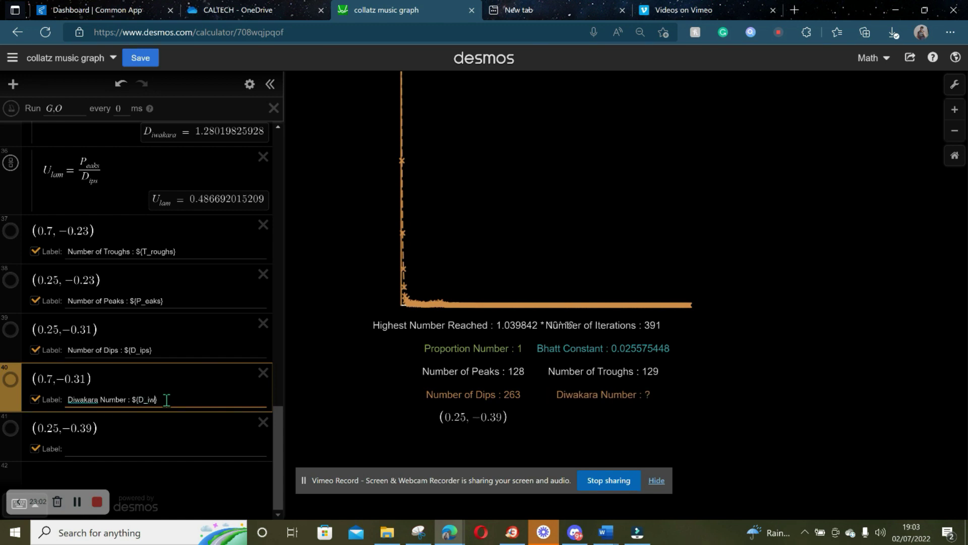
- Label the point (0.25, -0.39) with "Ulam Number :${U_lam}", without a space inside the braces
left_click(130, 451)
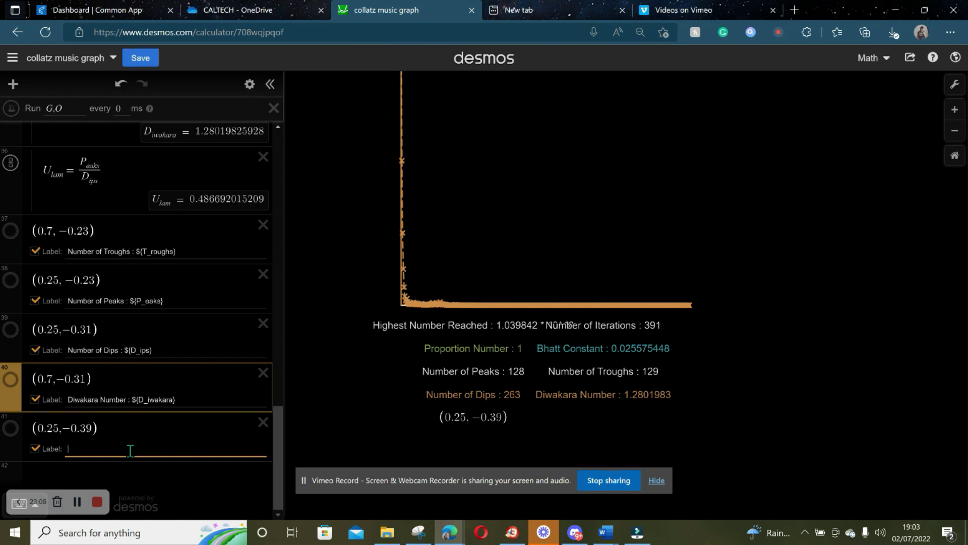
type("Ulam Number")
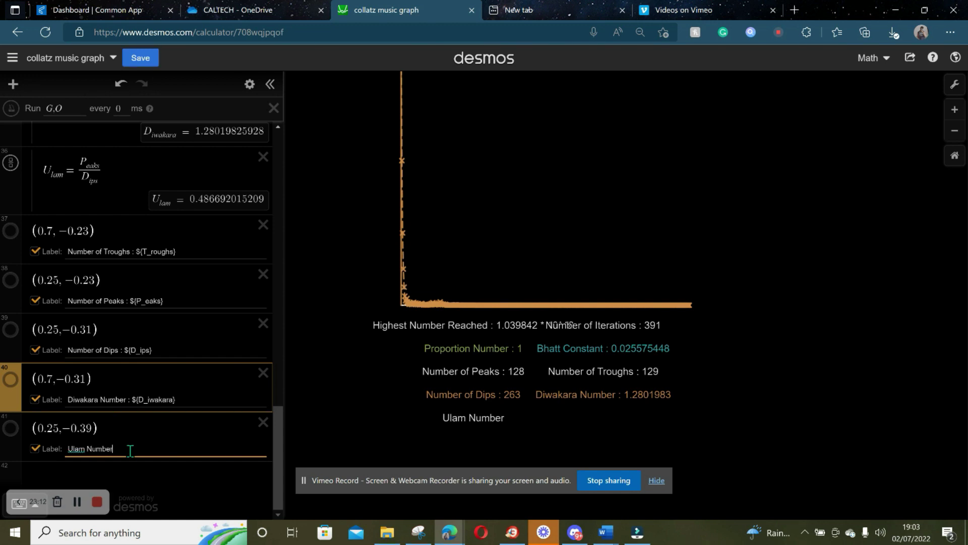
type(" :${}")
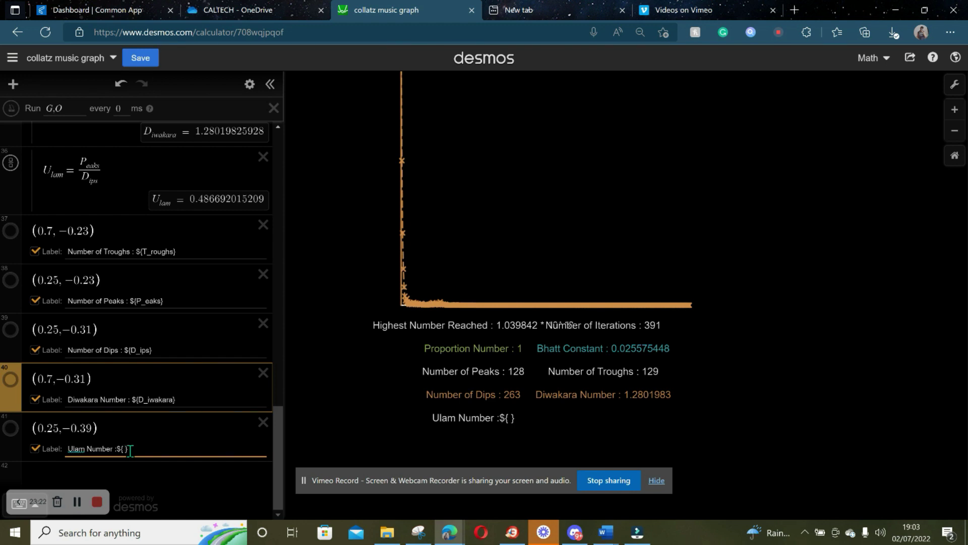
type(" U_lam")
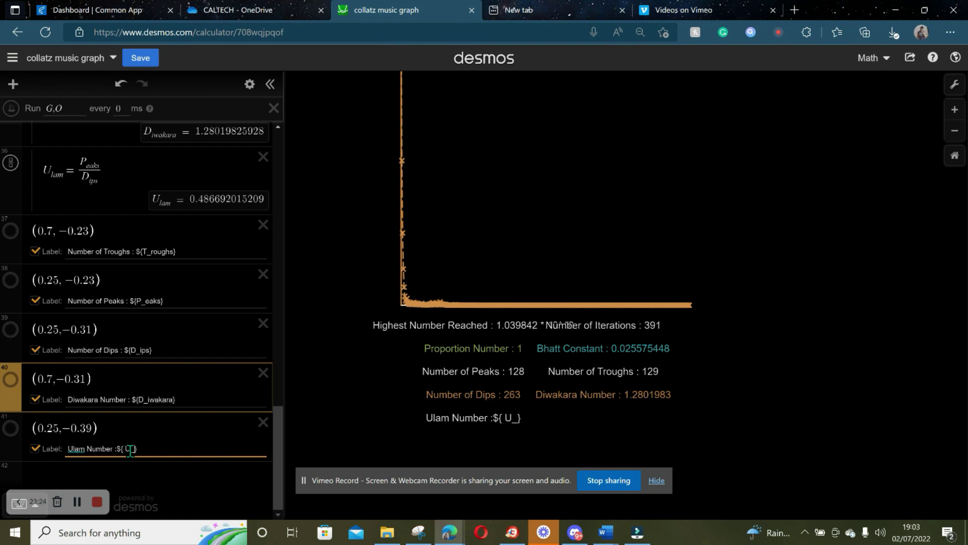
key("BackSpace")
key("BackSpace")
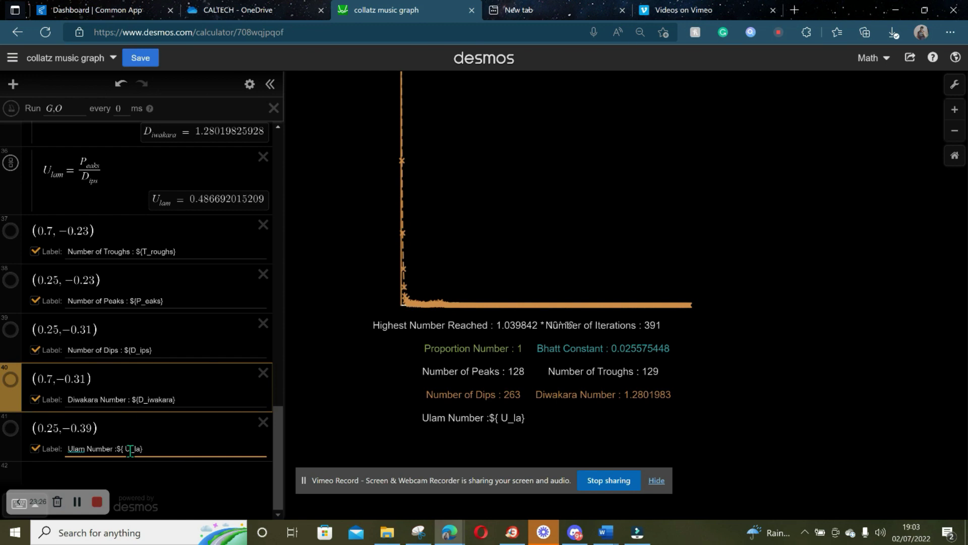
type("m")
left_click(126, 448)
key("BackSpace")
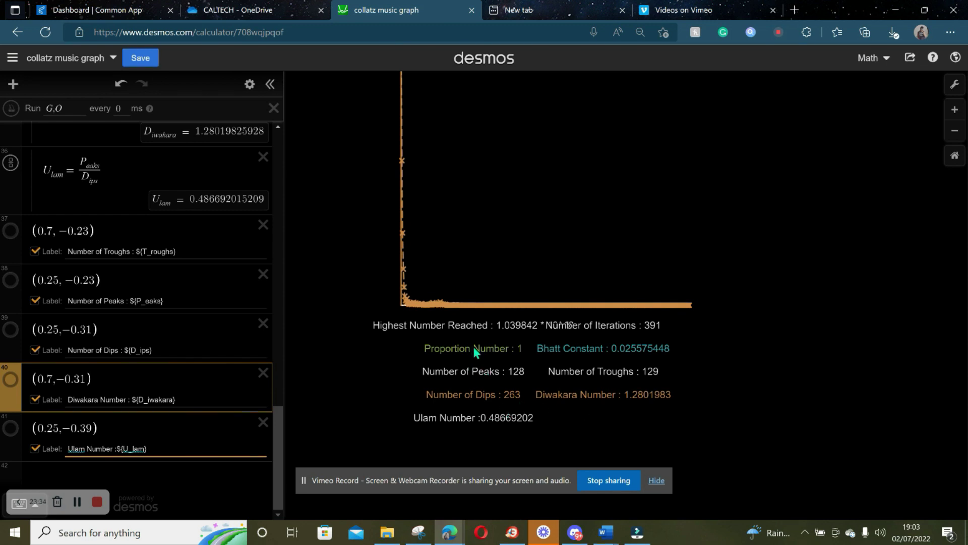
- Examine the layout and spacing of the statistics labels beneath the graph
scroll(528, 362, "up", 3)
left_click_drag(526, 362, 553, 440)
scroll(620, 384, "down", 3)
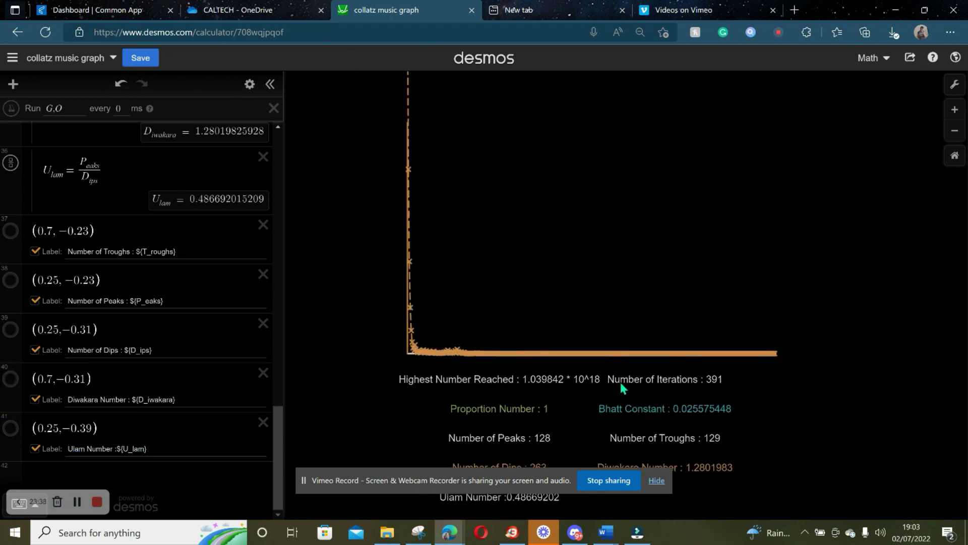
scroll(621, 385, "up", 5)
scroll(621, 388, "up", 2)
scroll(621, 388, "down", 5)
left_click_drag(624, 242, 629, 111)
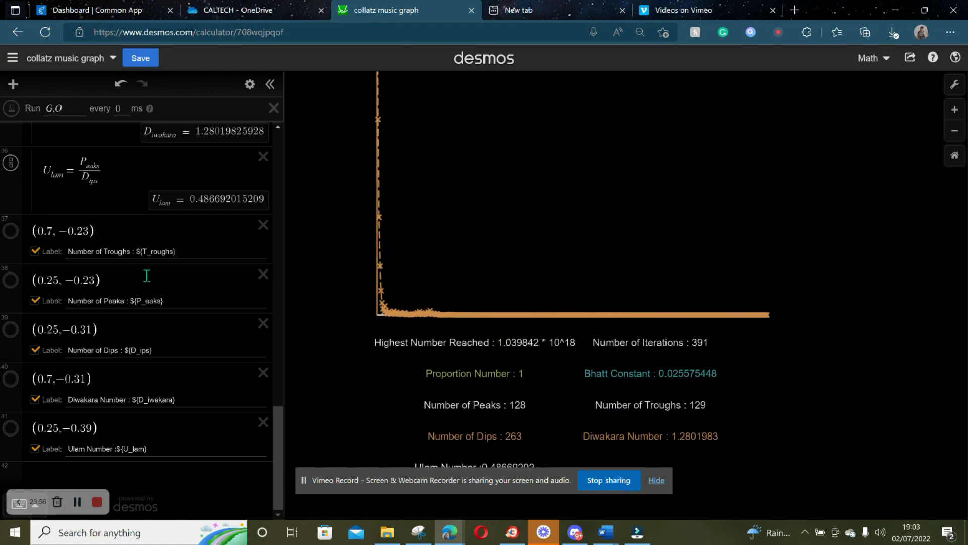
- Collapse the STATS and PEAKS AND TROUGHS folders in the expression list
scroll(147, 275, "up", 15)
scroll(146, 275, "up", 1)
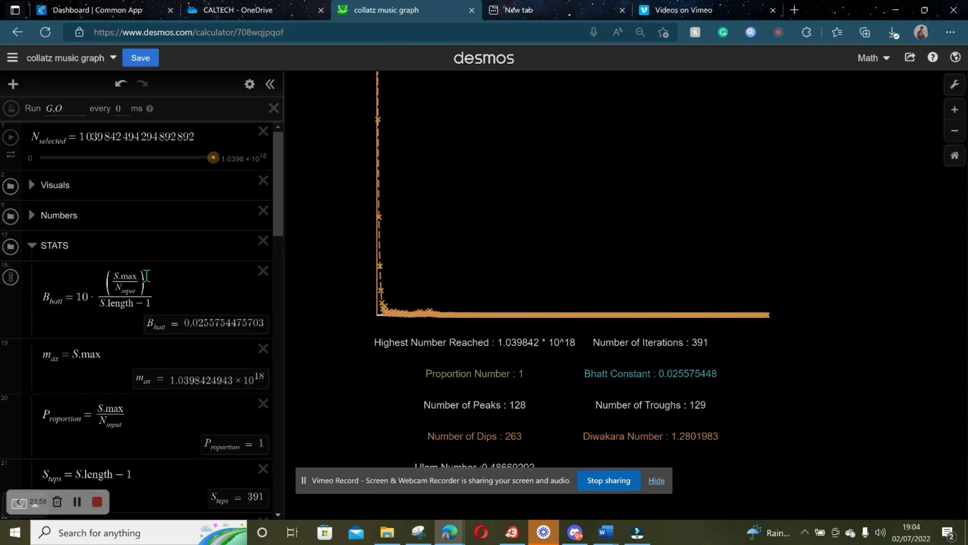
left_click(31, 245)
left_click(32, 275)
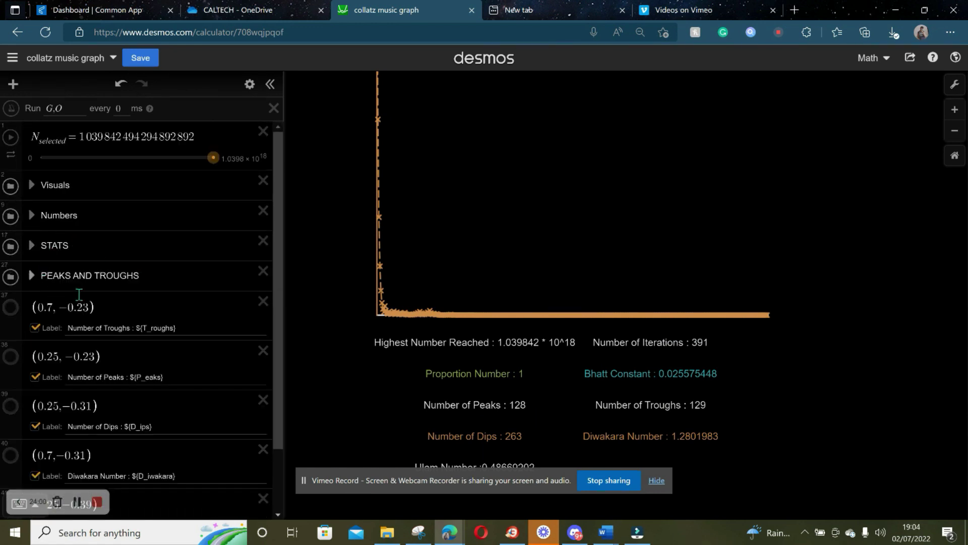
- Move the Troughs, Peaks, Dips, Diwakara Number and Ulam Number label points into the PEAKS AND TROUGHS folder and collapse it
scroll(28, 159, "down", 2)
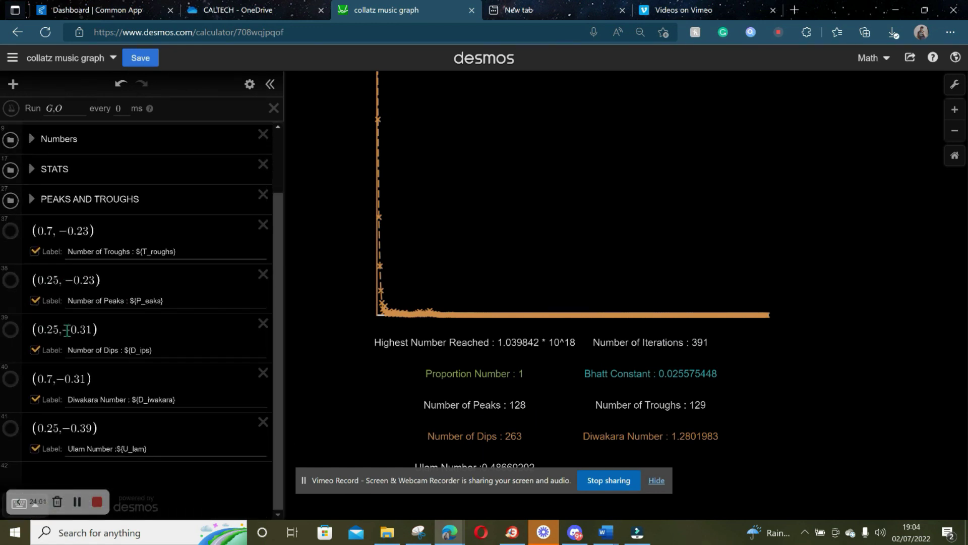
left_click(31, 200)
scroll(60, 307, "down", 6)
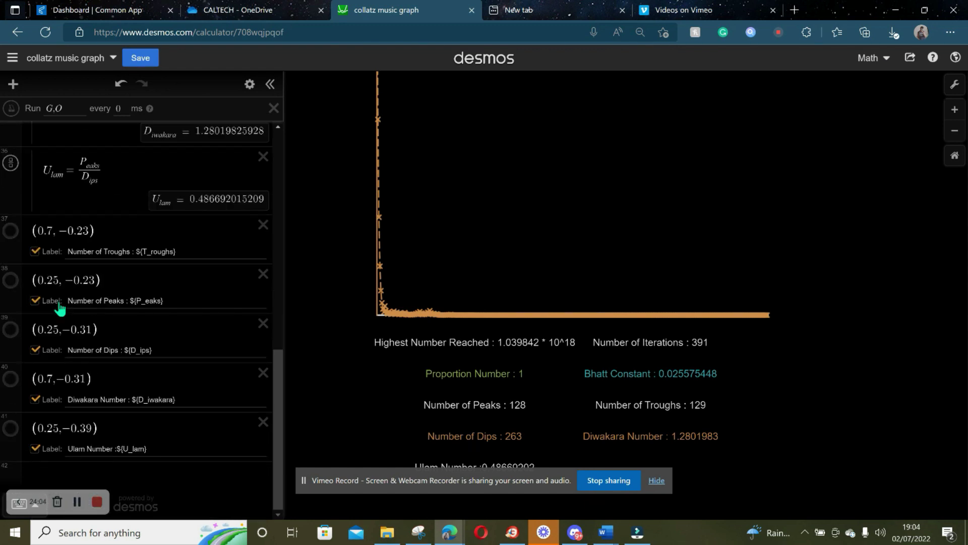
left_click(11, 252)
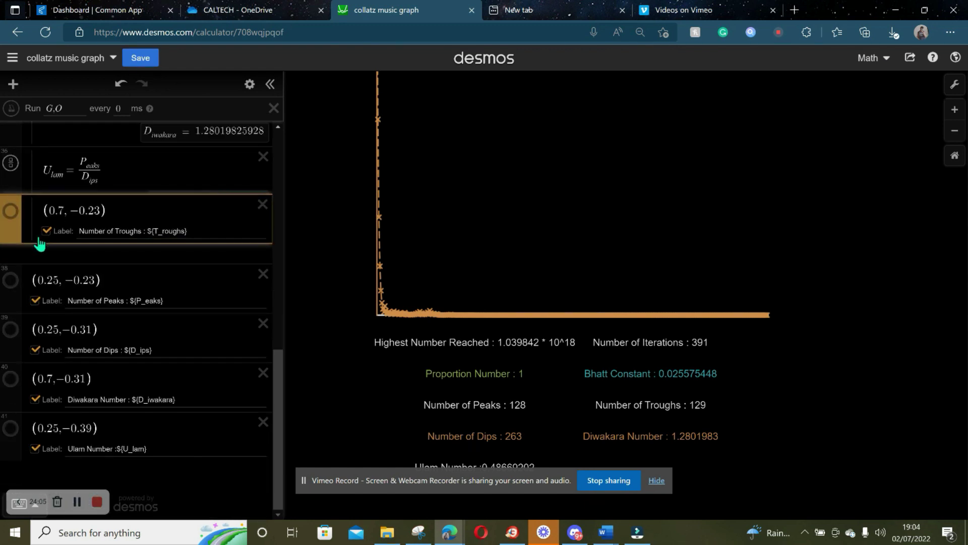
left_click(9, 289)
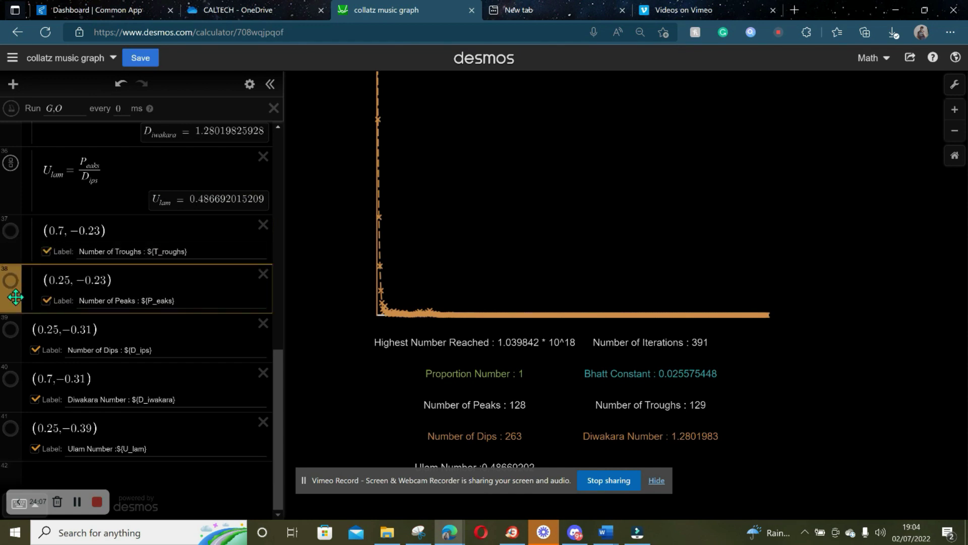
left_click(9, 351)
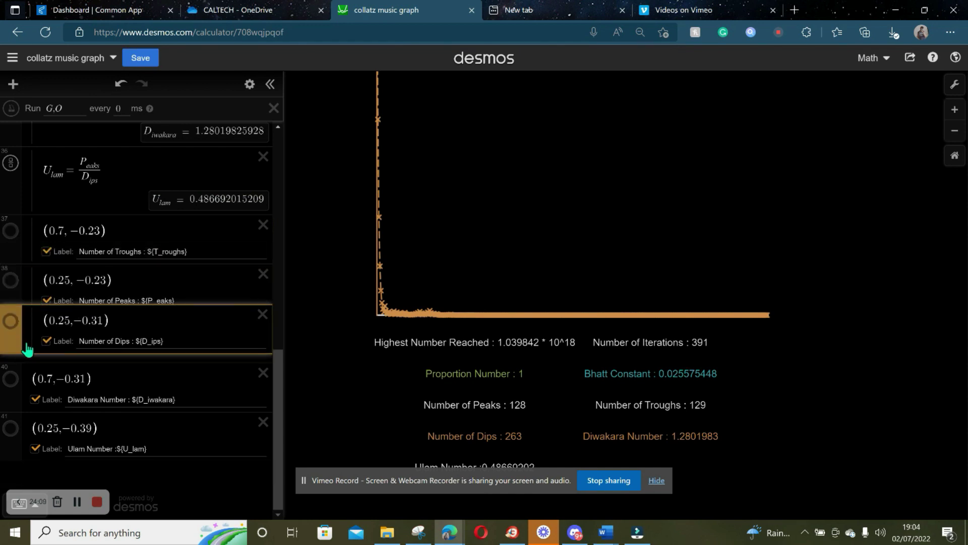
left_click(18, 404)
left_click(47, 437)
left_click_drag(46, 437, 45, 431)
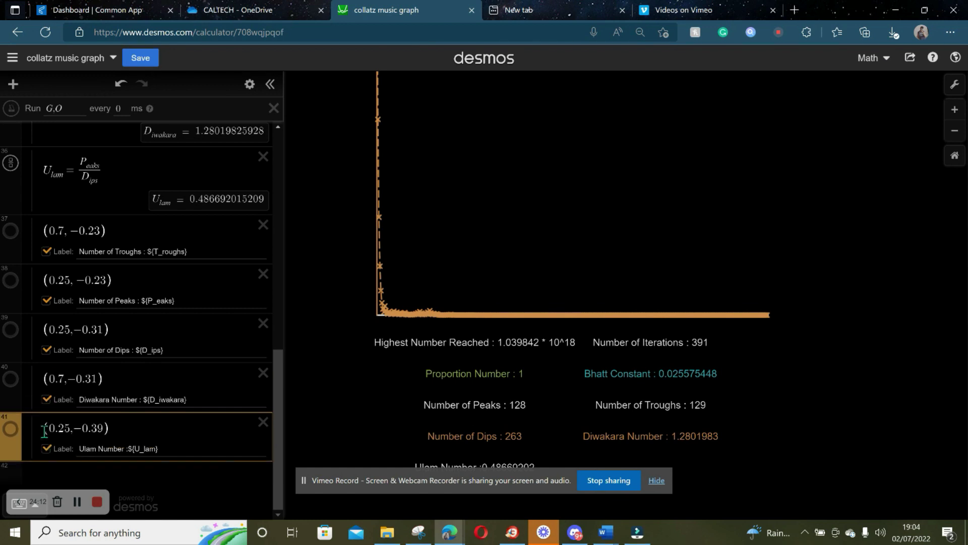
scroll(45, 431, "up", 10)
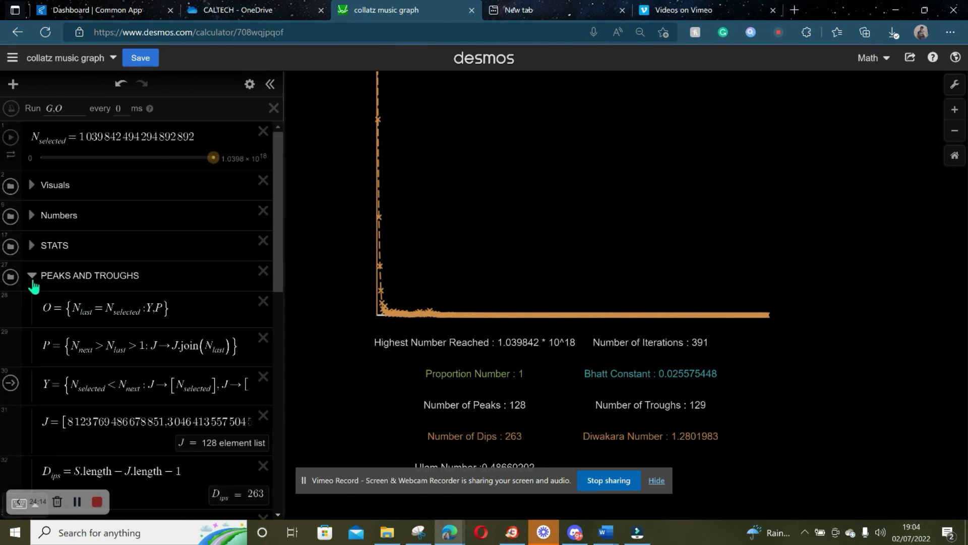
left_click(32, 276)
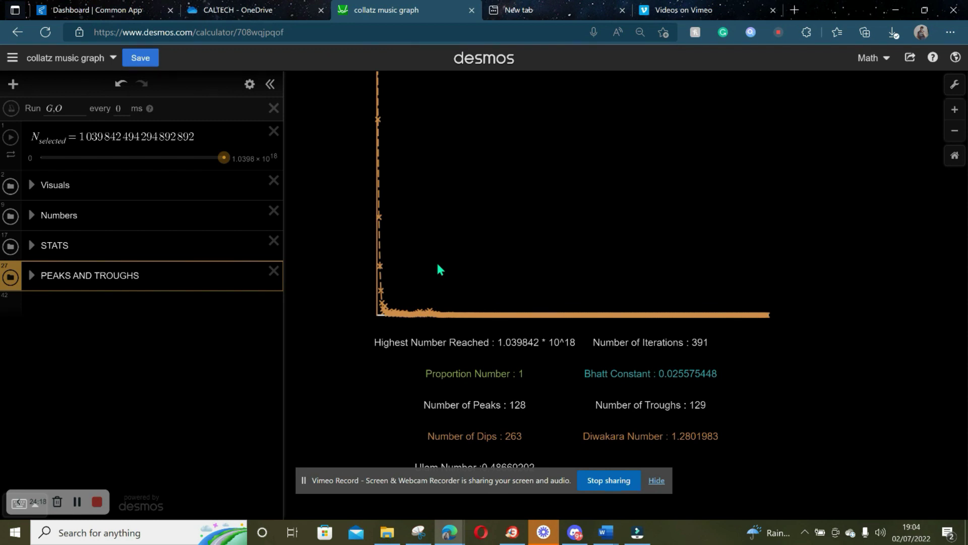
- Inspect the graph and all the statistics labels beneath it, down to the Ulam Number
left_click(379, 320)
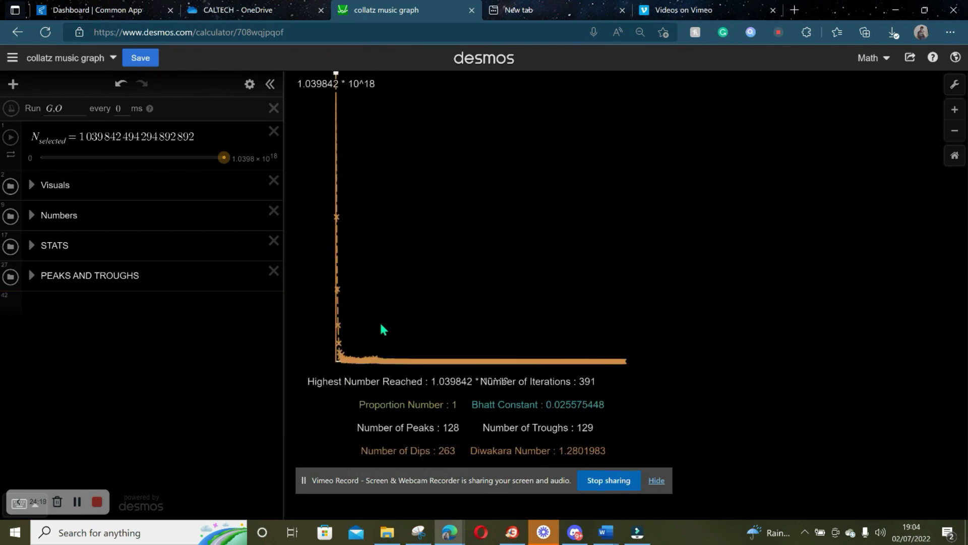
right_click(419, 310)
left_click(396, 233)
right_click(389, 121)
left_click(521, 316)
left_click_drag(521, 315, 522, 261)
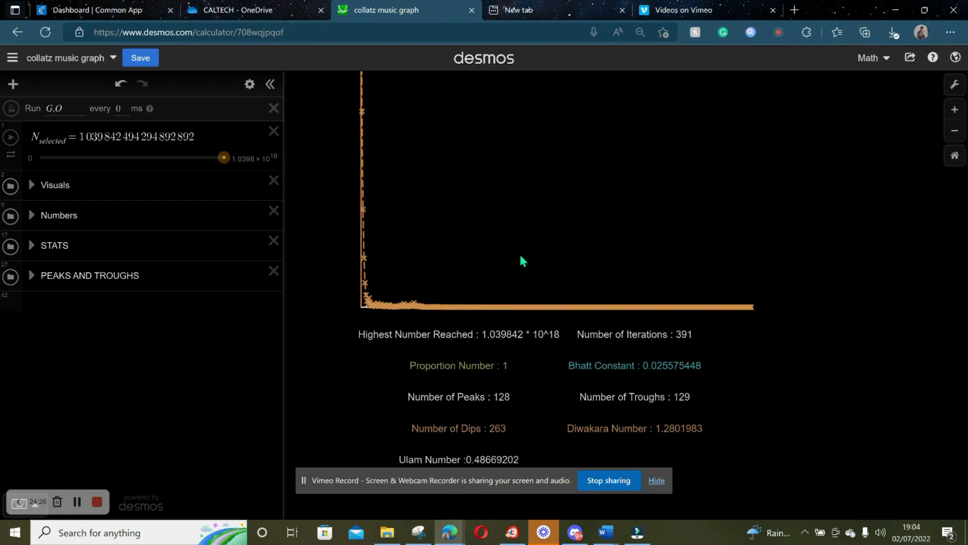
right_click(527, 200)
left_click(449, 225)
left_click_drag(450, 225, 460, 193)
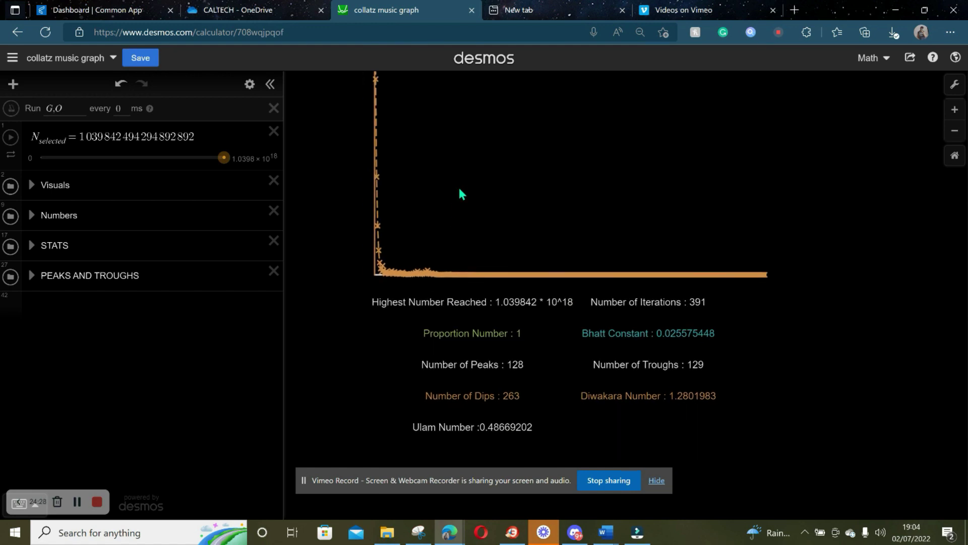
right_click(447, 153)
left_click(392, 197)
left_click_drag(391, 195, 373, 178)
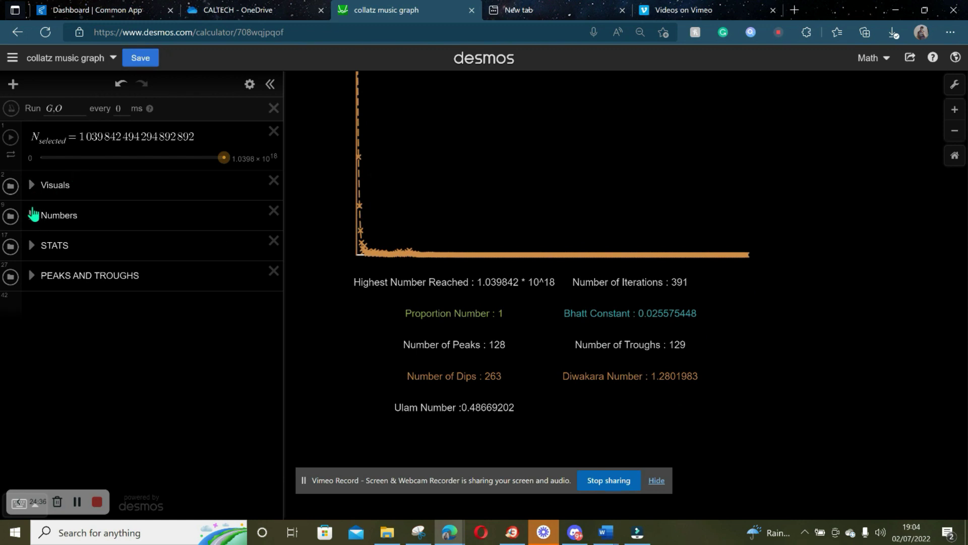
- Expand the Visuals folder in the expression list, leaving the Numbers folder collapsed
left_click(31, 215)
left_click(32, 215)
left_click(32, 184)
scroll(67, 333, "down", 1)
scroll(67, 327, "up", 1)
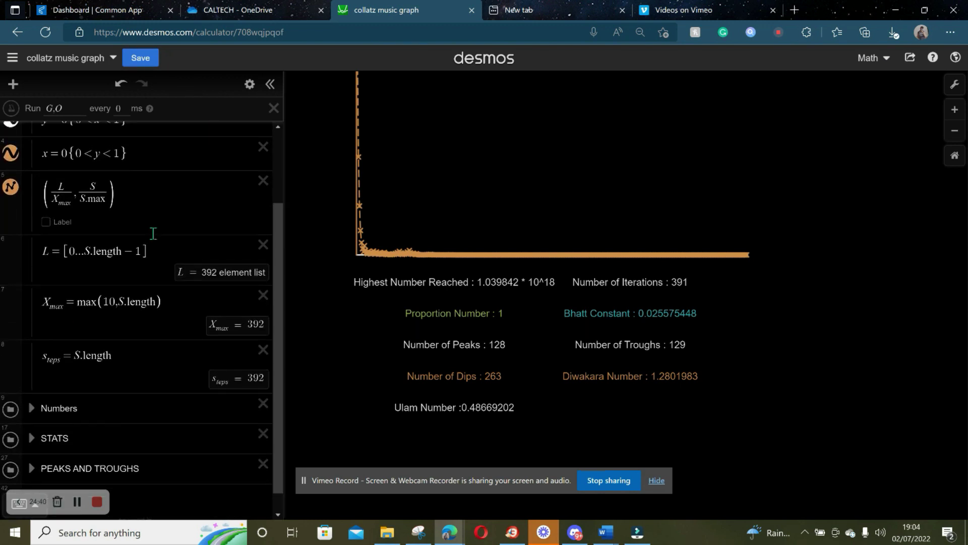
- Play the audio trace of the point list (L/X_max, S/S.max) at a slower speed, and close the audio trace
left_click(200, 222)
key("alt+t")
key("alt+h")
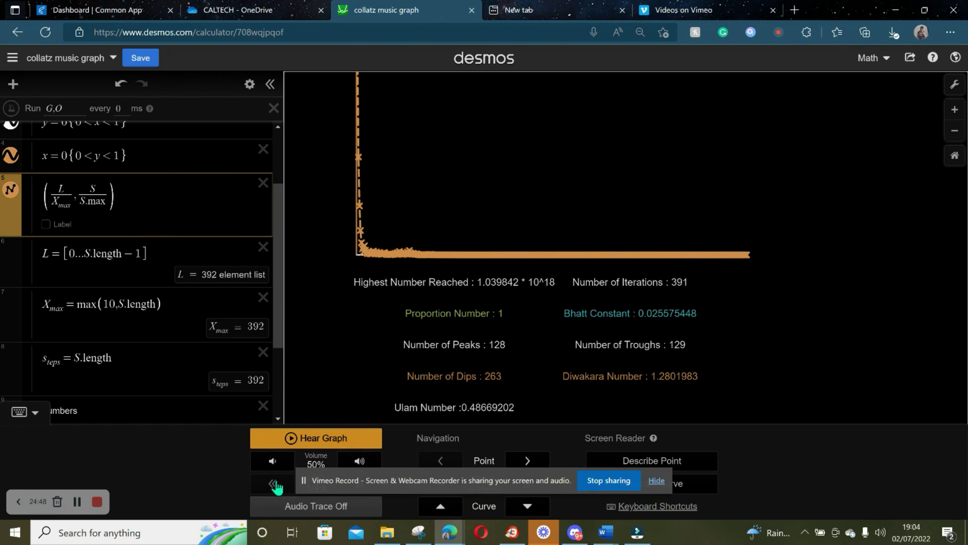
left_click(276, 484)
key("alt+t")
key("h")
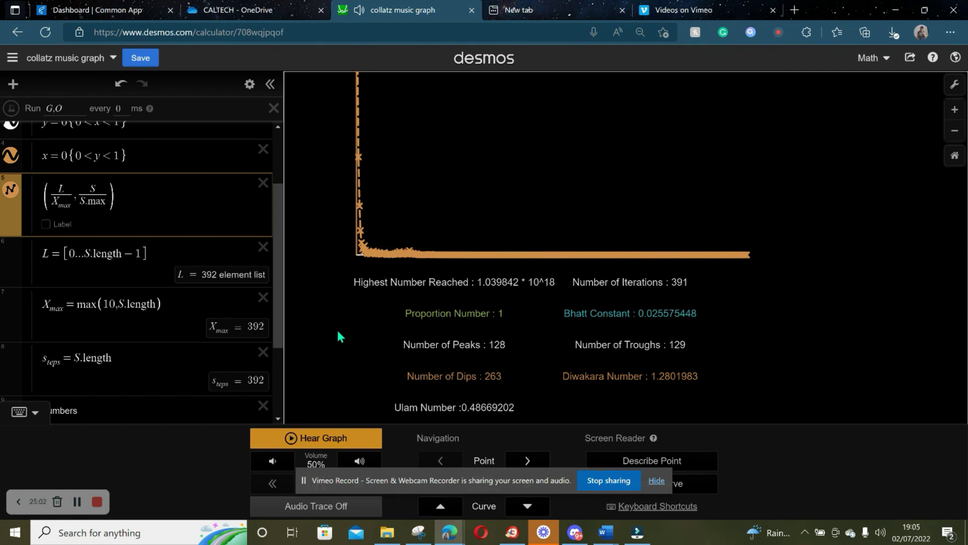
left_click(417, 201)
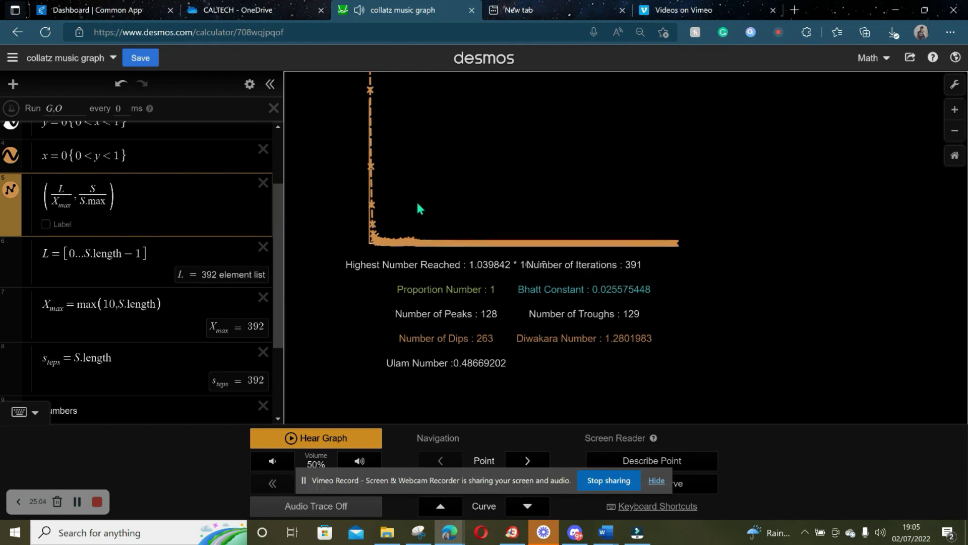
left_click(367, 92)
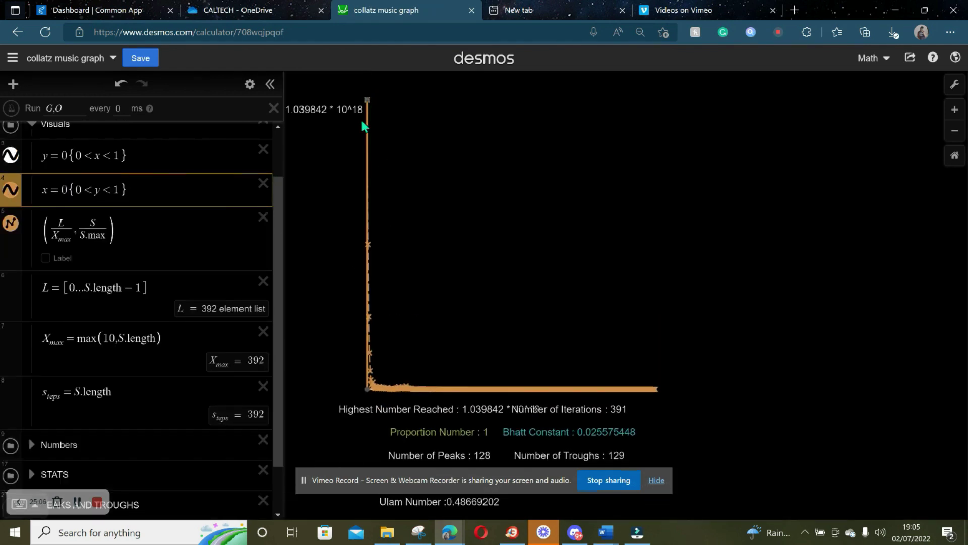
scroll(181, 235, "up", 2)
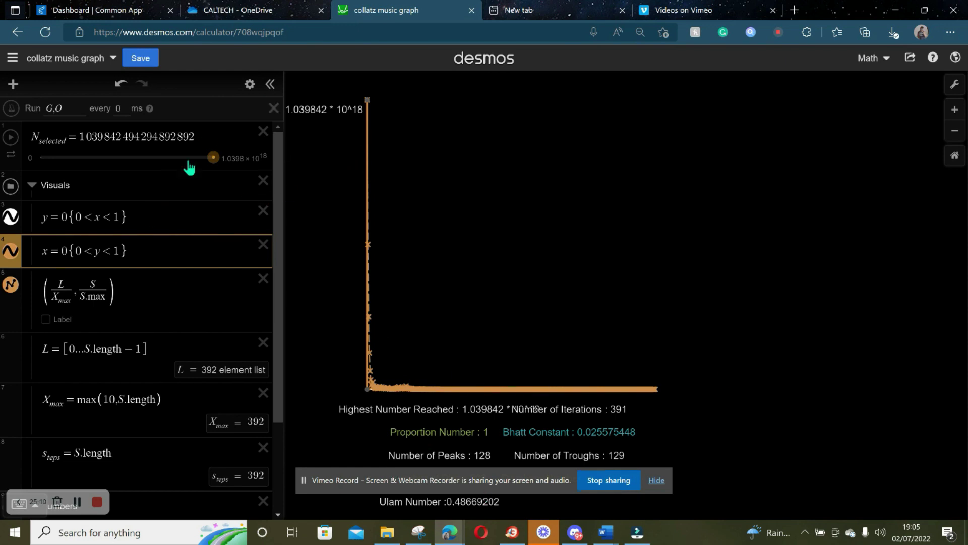
left_click(206, 141)
type("76786786876876876877")
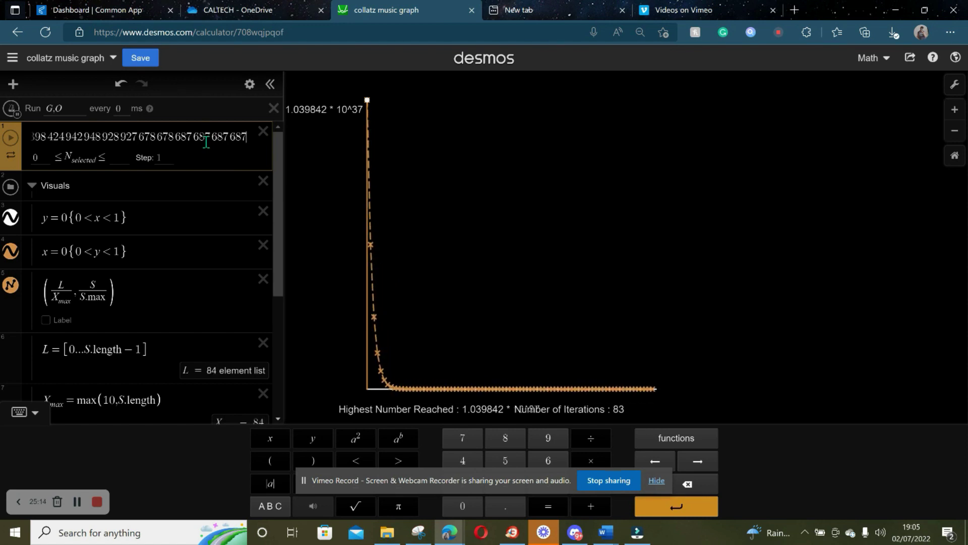
type("68678676876786")
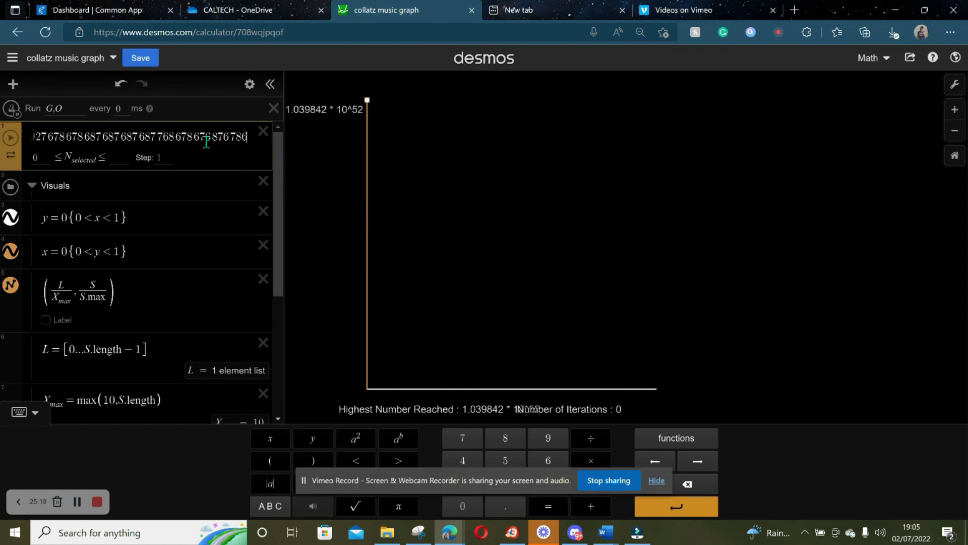
key("BackSpace")
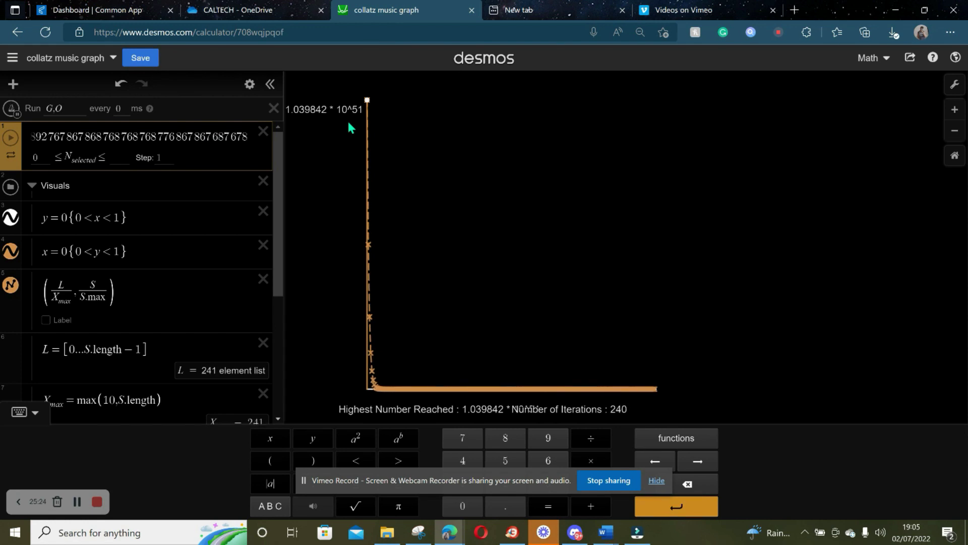
left_click_drag(455, 232, 521, 130)
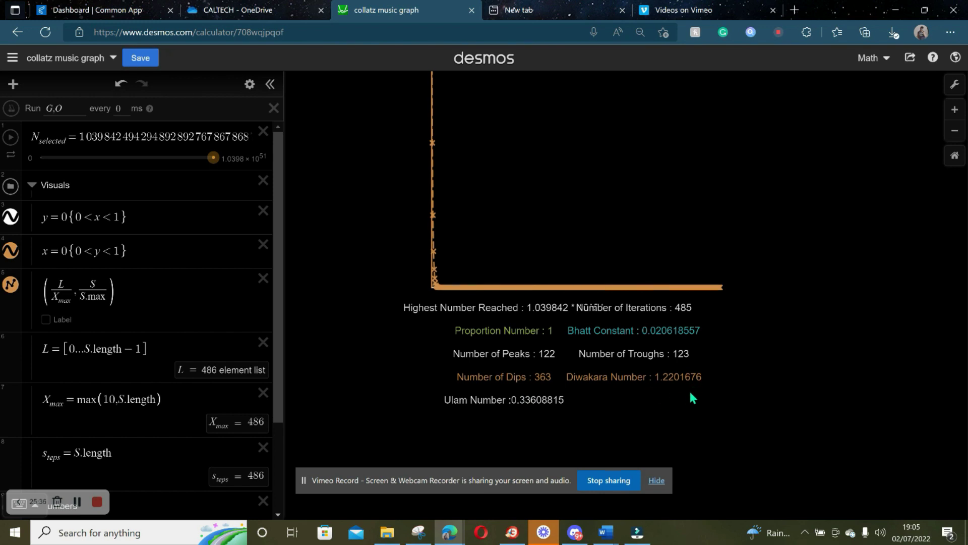
- Lower N_selected to 7.5 × 10^50 with its slider and view the resulting statistics beneath the graph
left_click(173, 151)
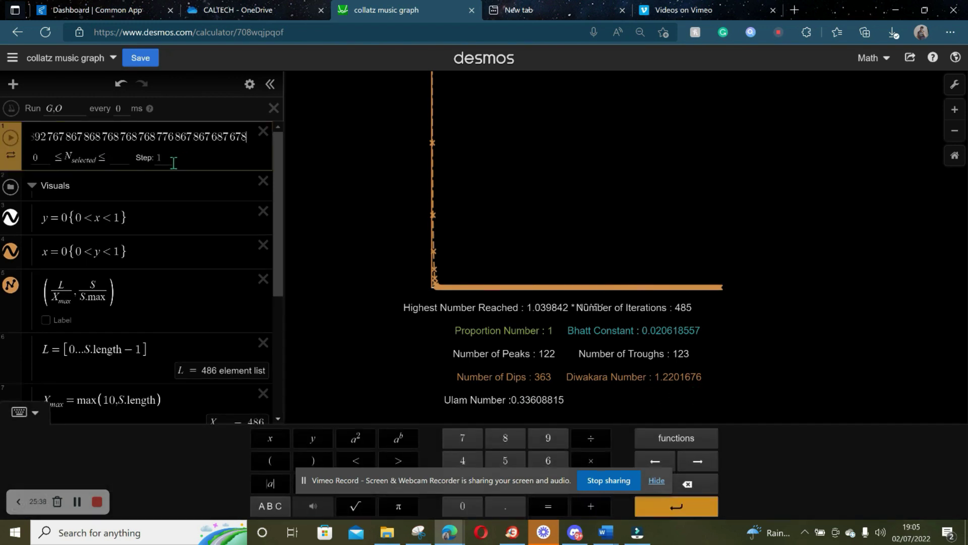
left_click(216, 214)
left_click(166, 165)
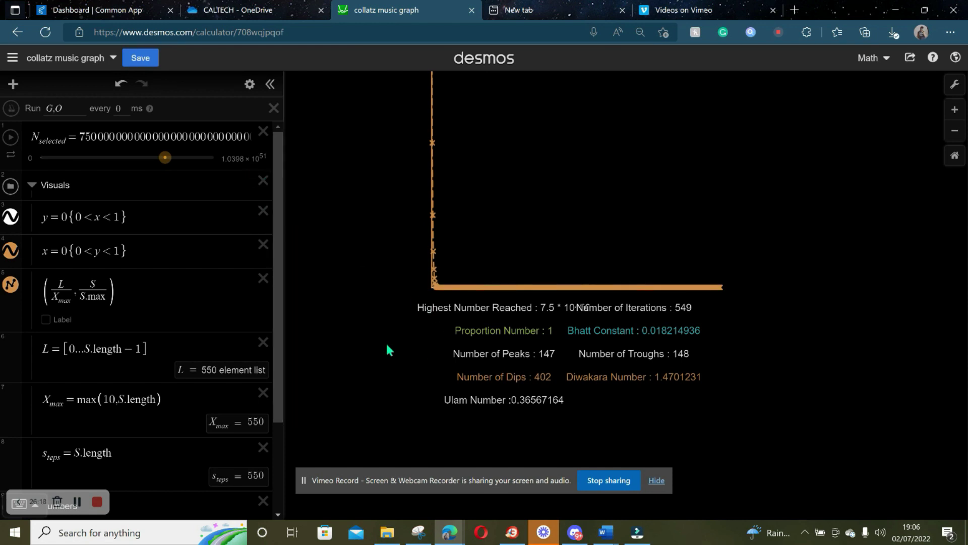
left_click_drag(419, 374, 348, 391)
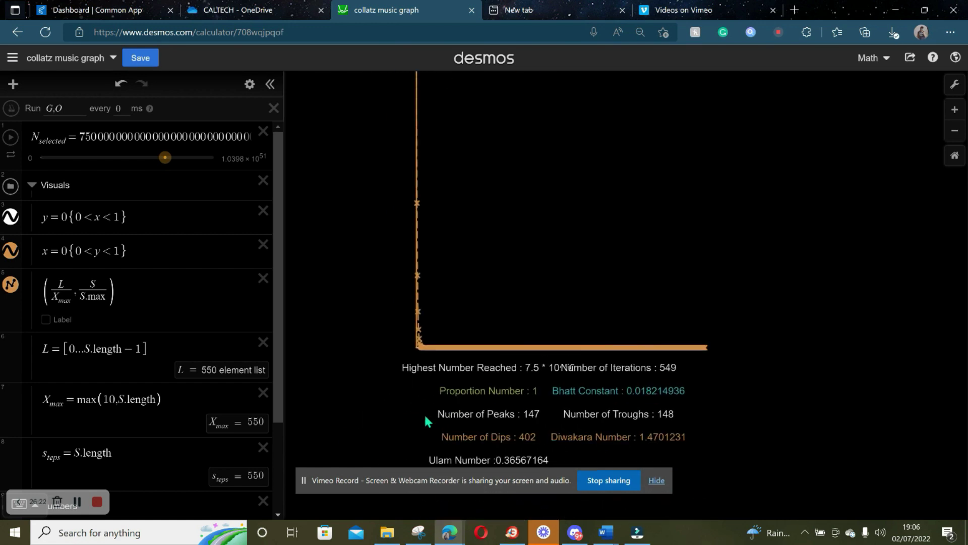